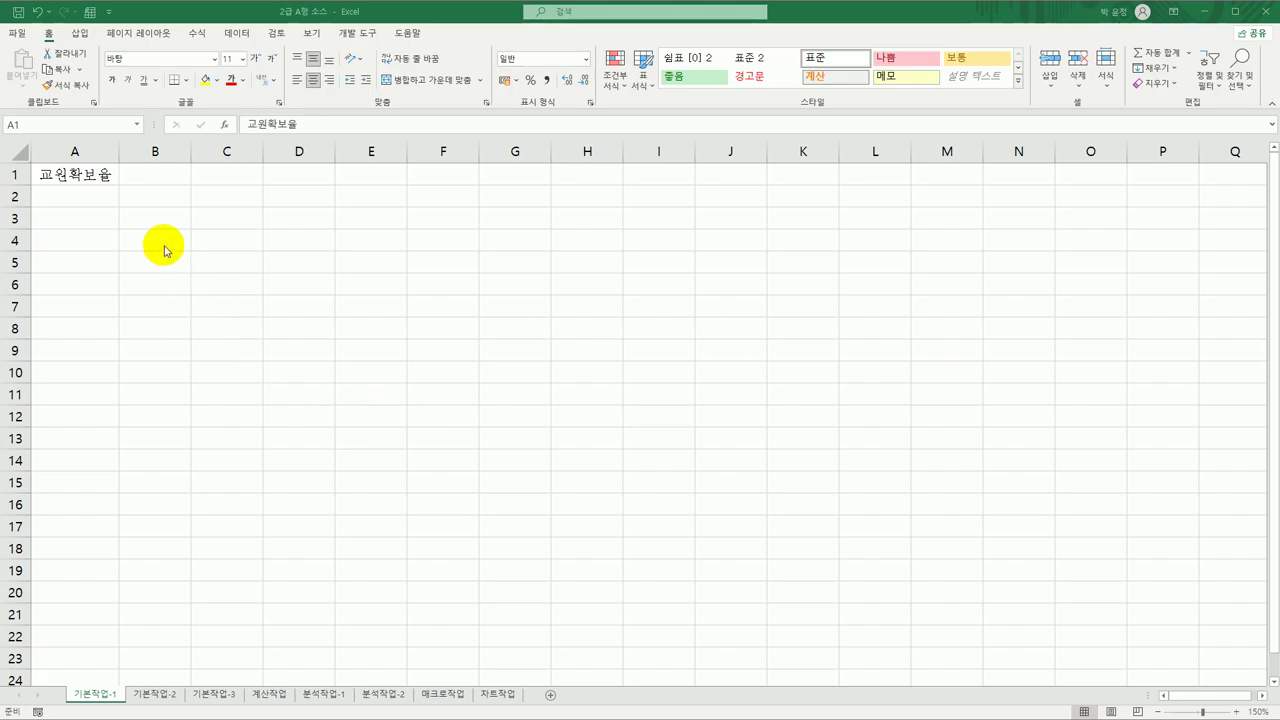
pyautogui.click(94, 217)
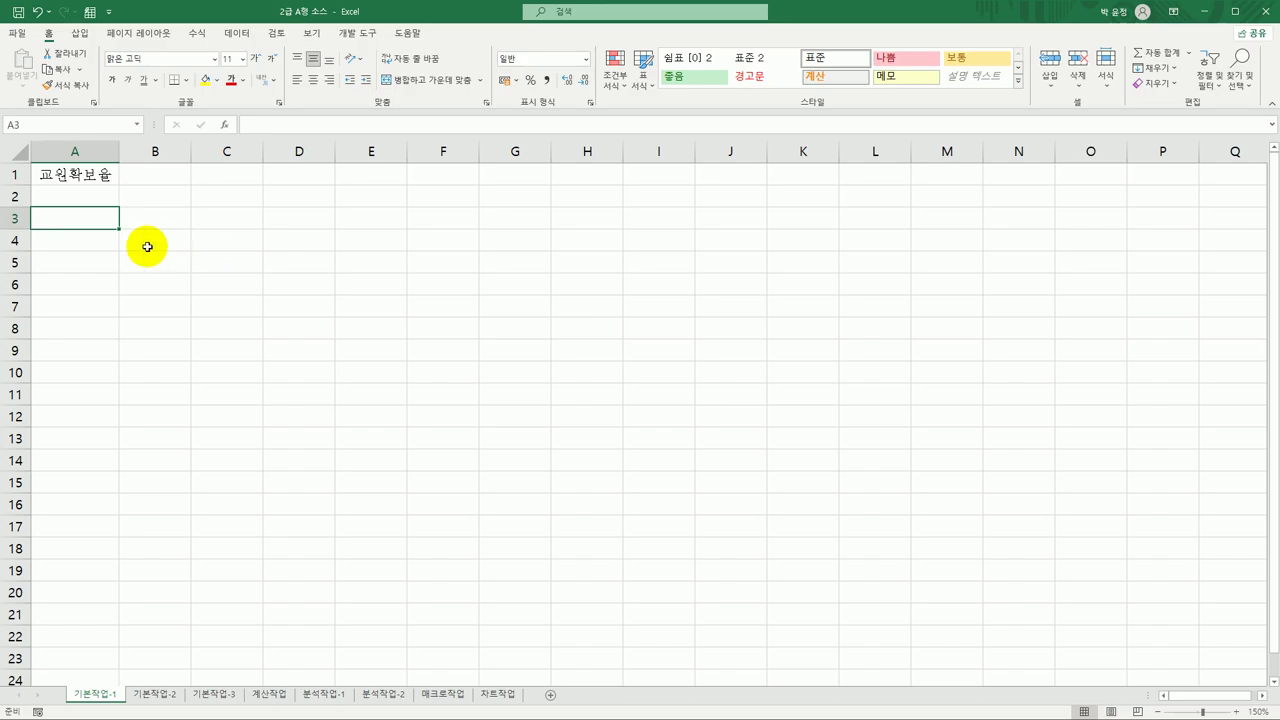
pyautogui.moveTo(91, 214); pyautogui.dragTo(445, 342)
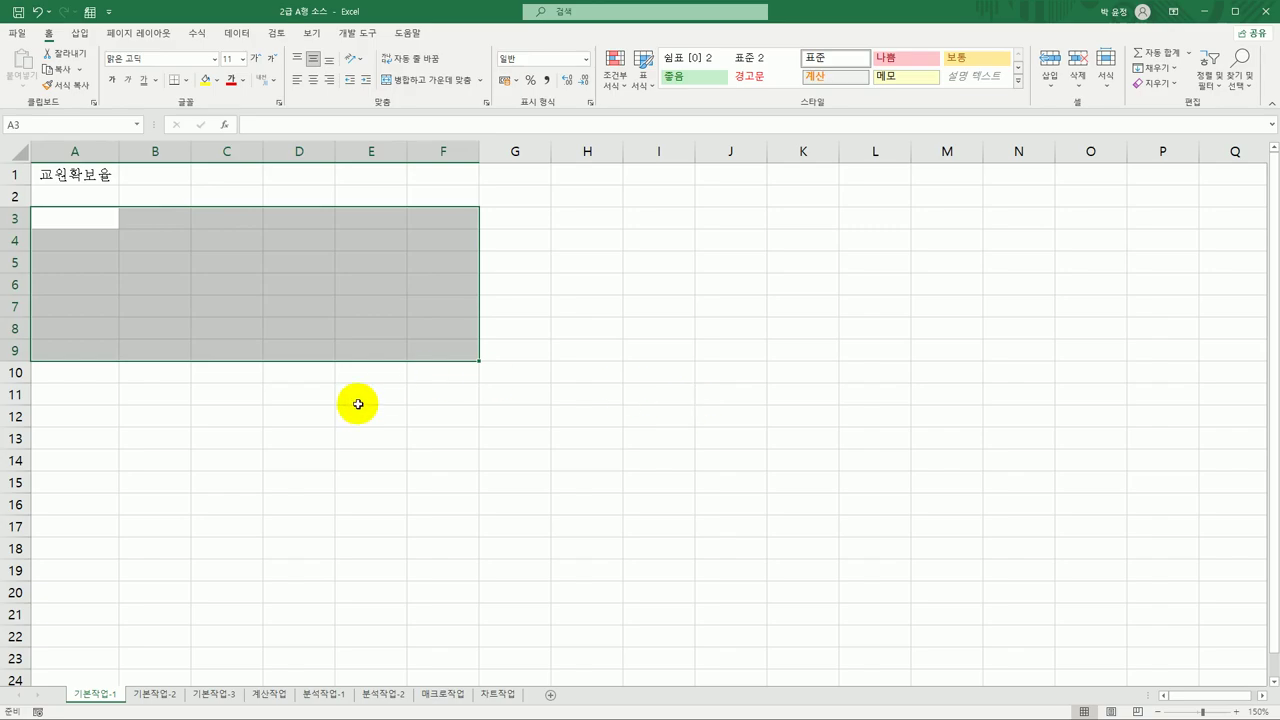
# On the 기본작업-2 sheet, merge and center the title across A1:F1.
pyautogui.click(174, 694)
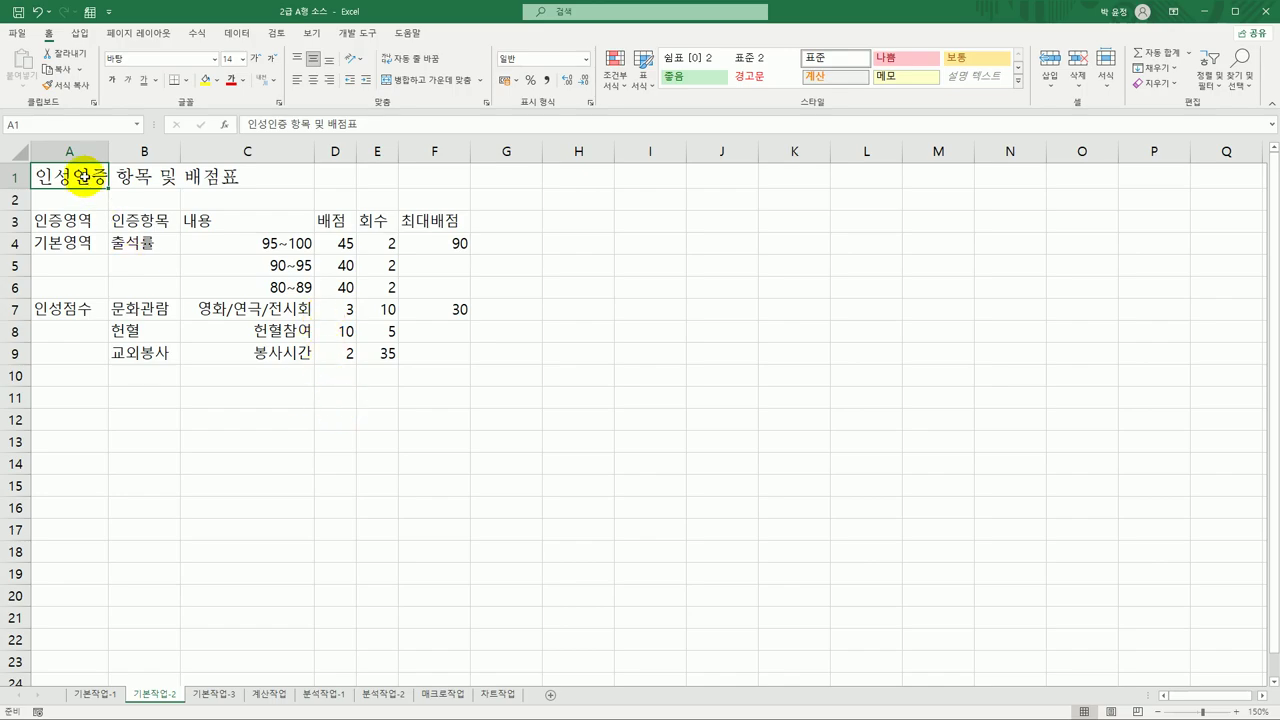
pyautogui.moveTo(85, 178); pyautogui.dragTo(427, 181)
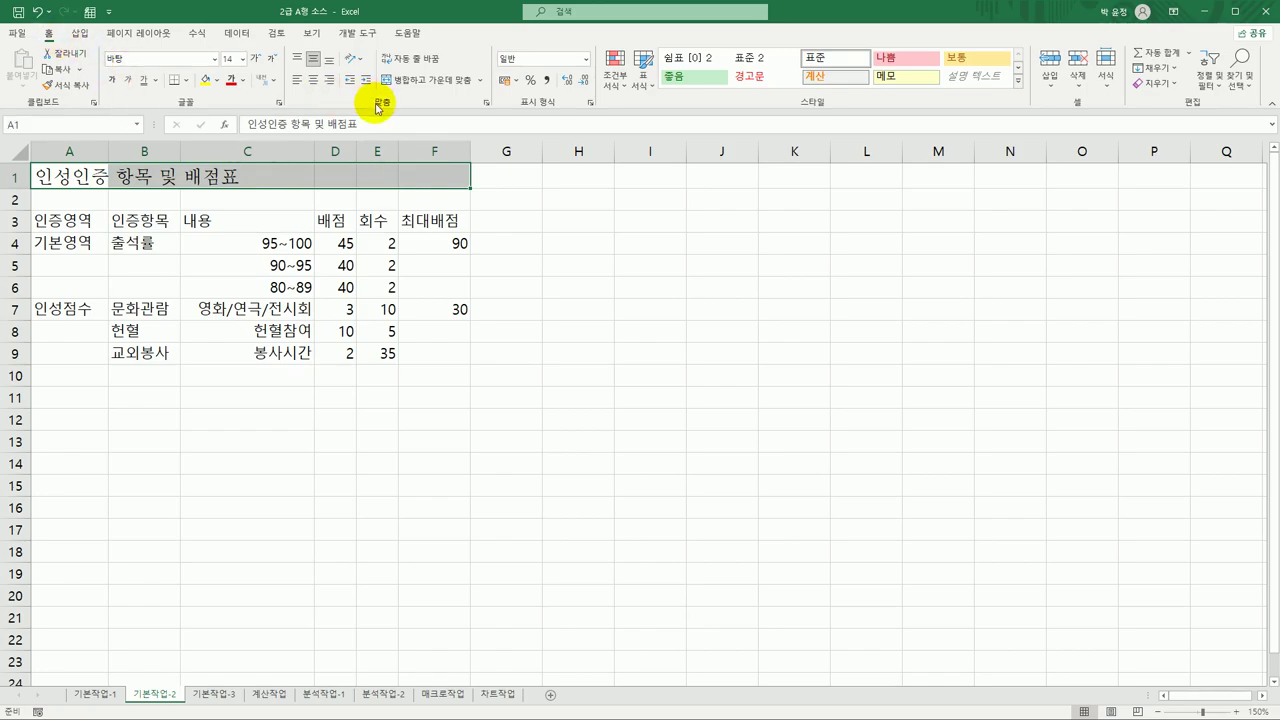
pyautogui.click(415, 80)
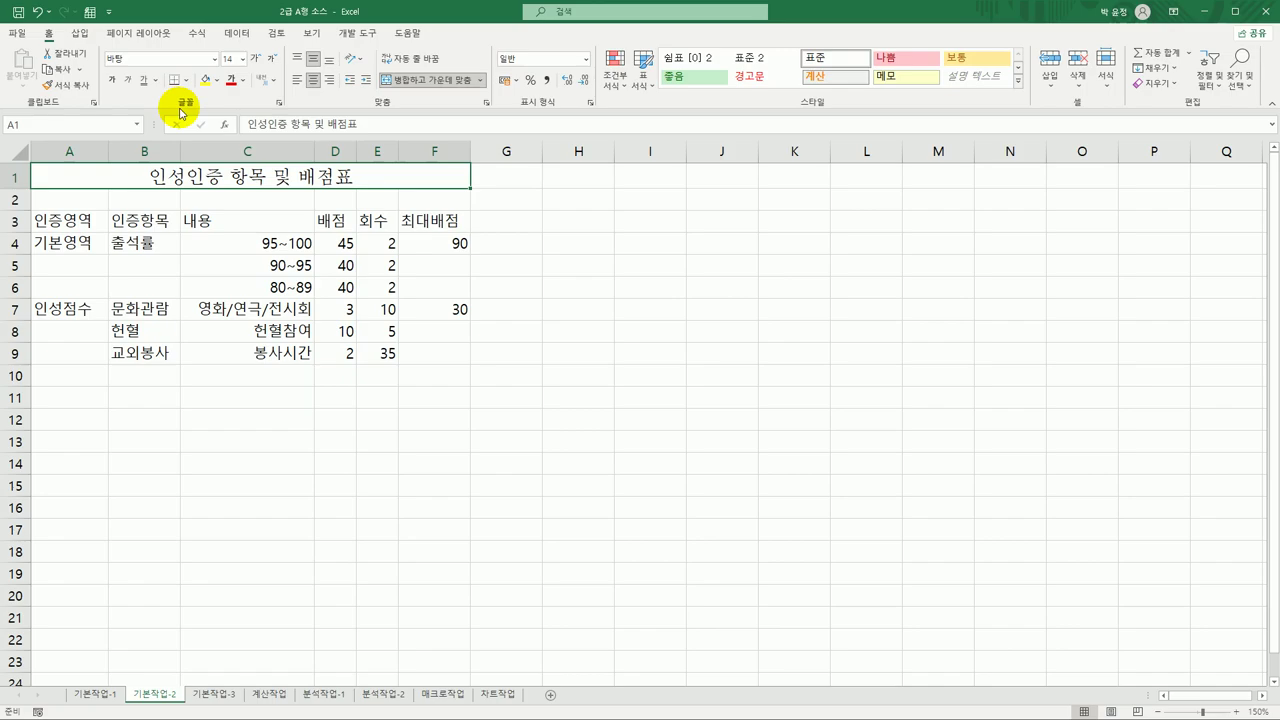
# Set the merged title's font to the heading theme font 맑은 고딕 at size 16.
pyautogui.click(214, 60)
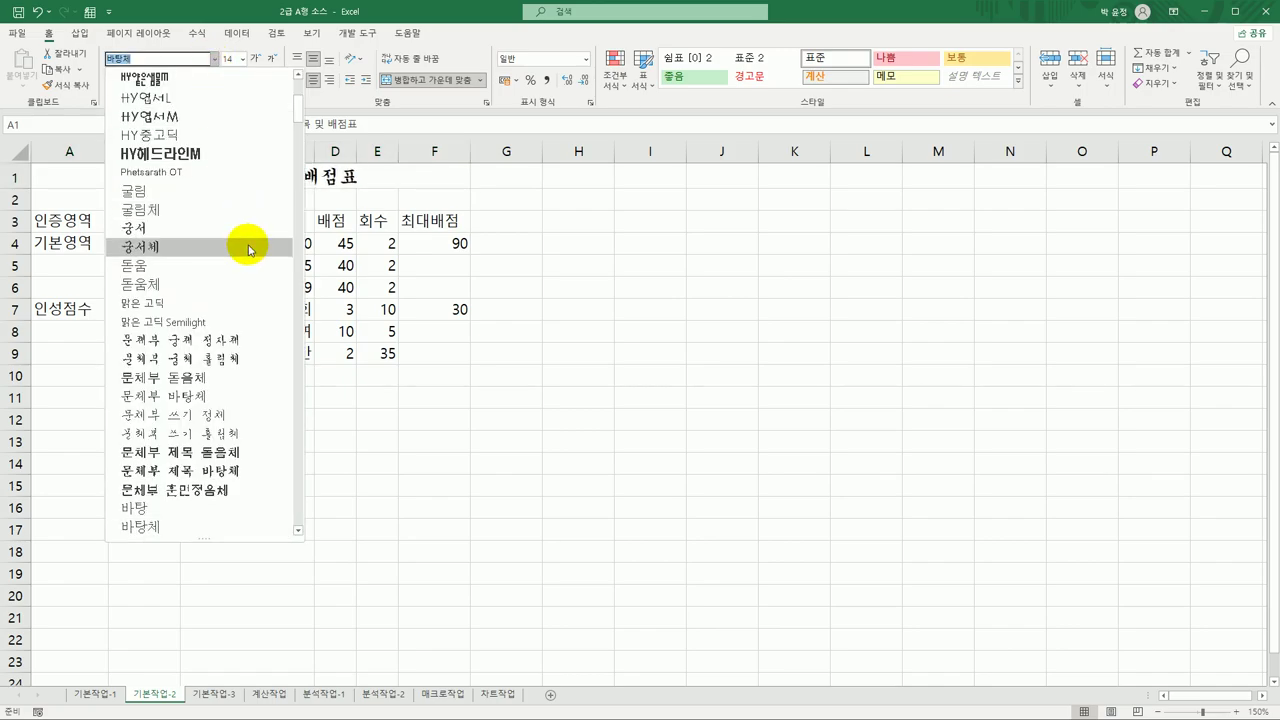
pyautogui.moveTo(296, 109); pyautogui.dragTo(296, 93)
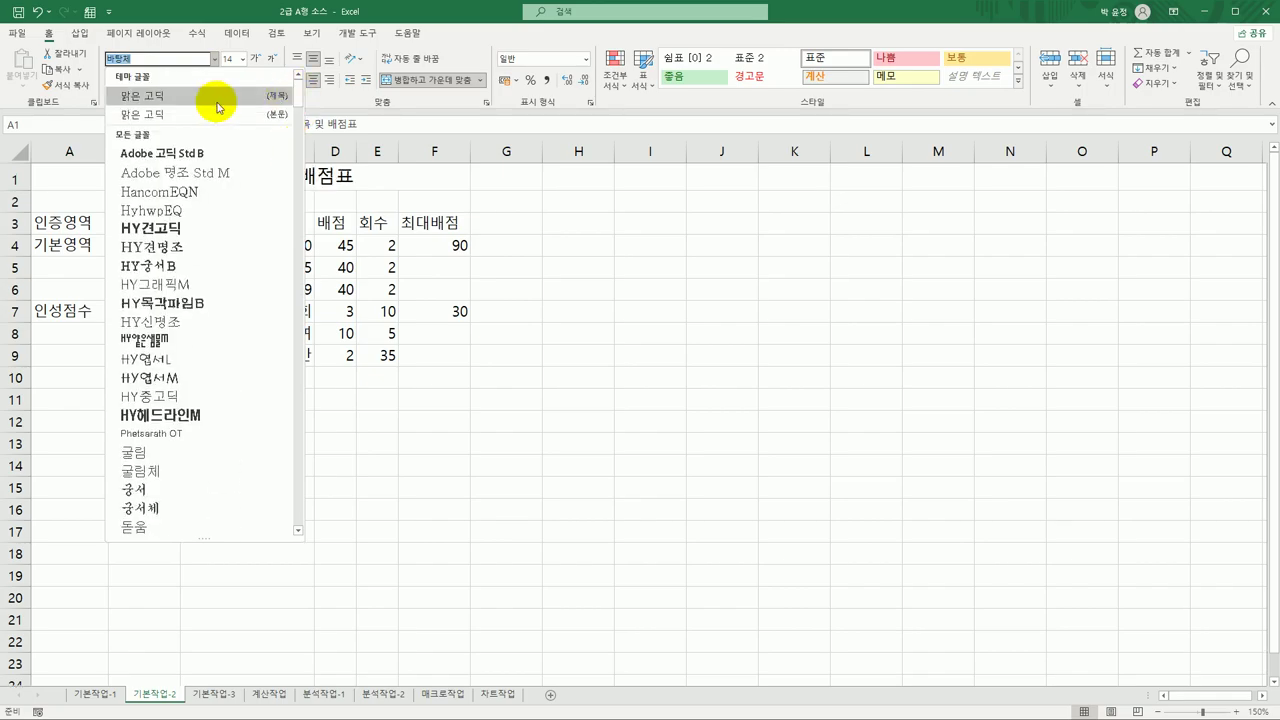
pyautogui.click(212, 100)
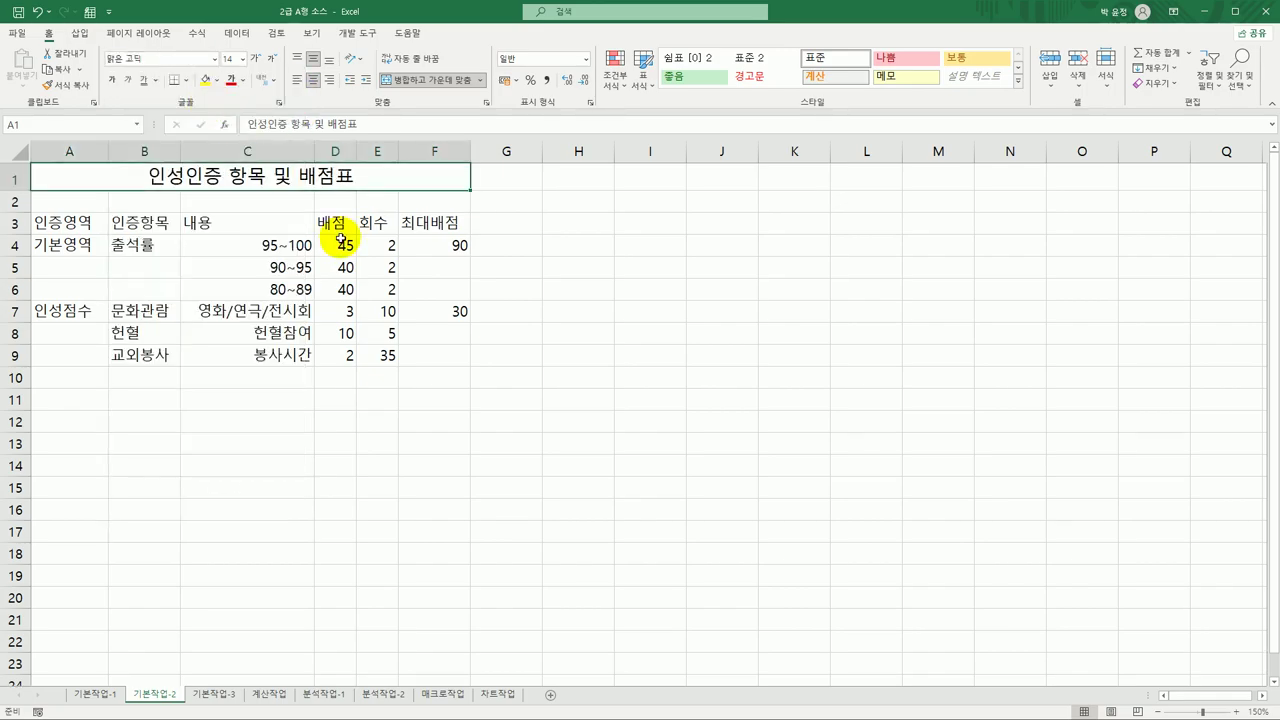
pyautogui.click(254, 60)
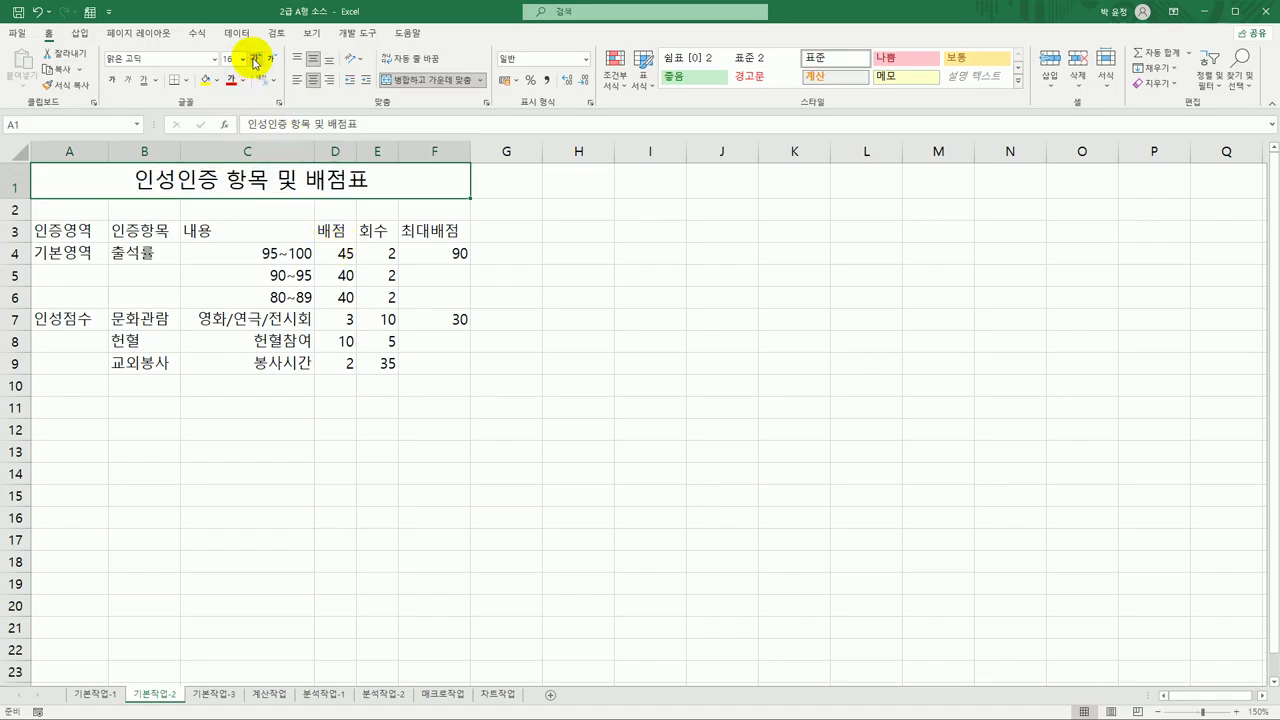
pyautogui.click(243, 61)
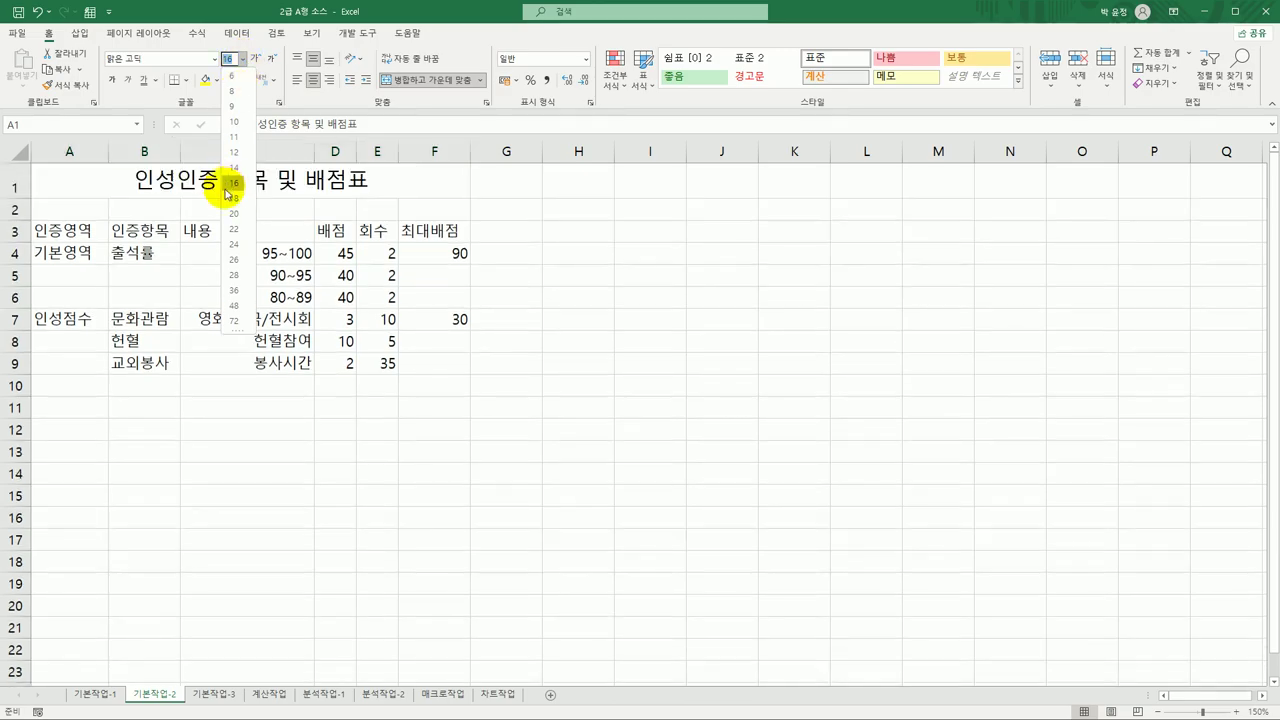
pyautogui.click(236, 185)
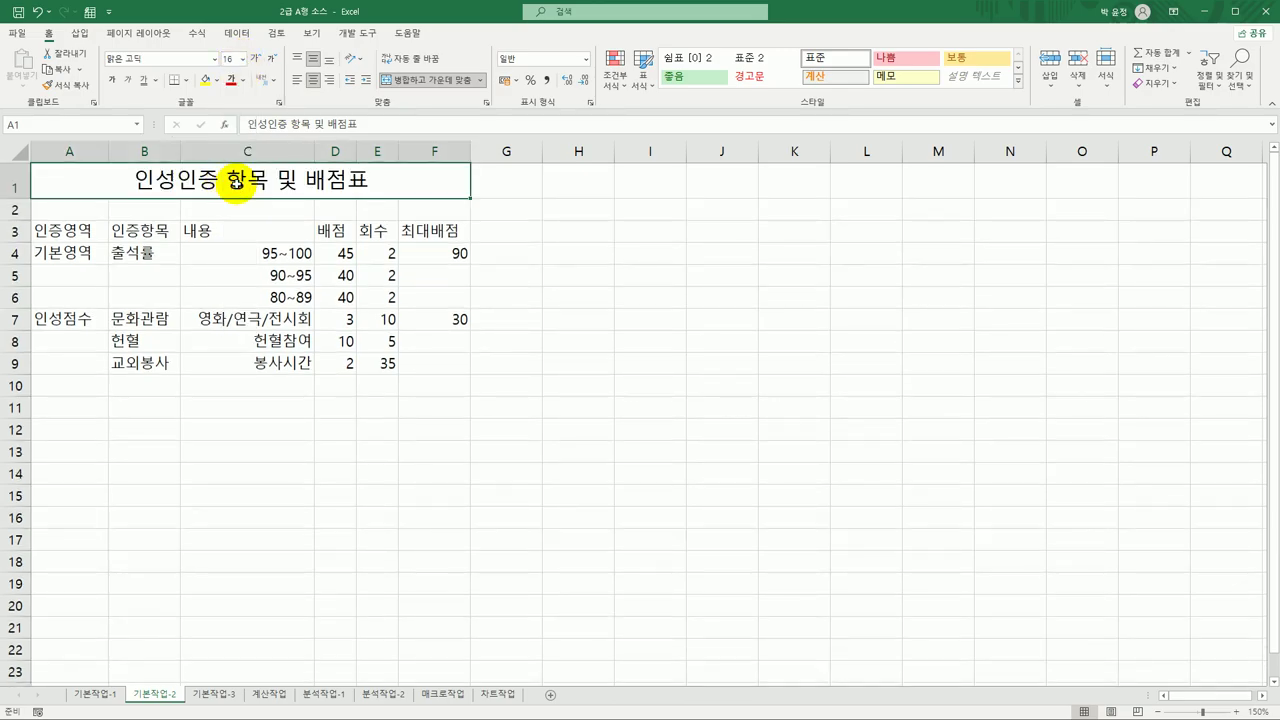
# Make the title in A1 bold with a double underline.
pyautogui.click(111, 81)
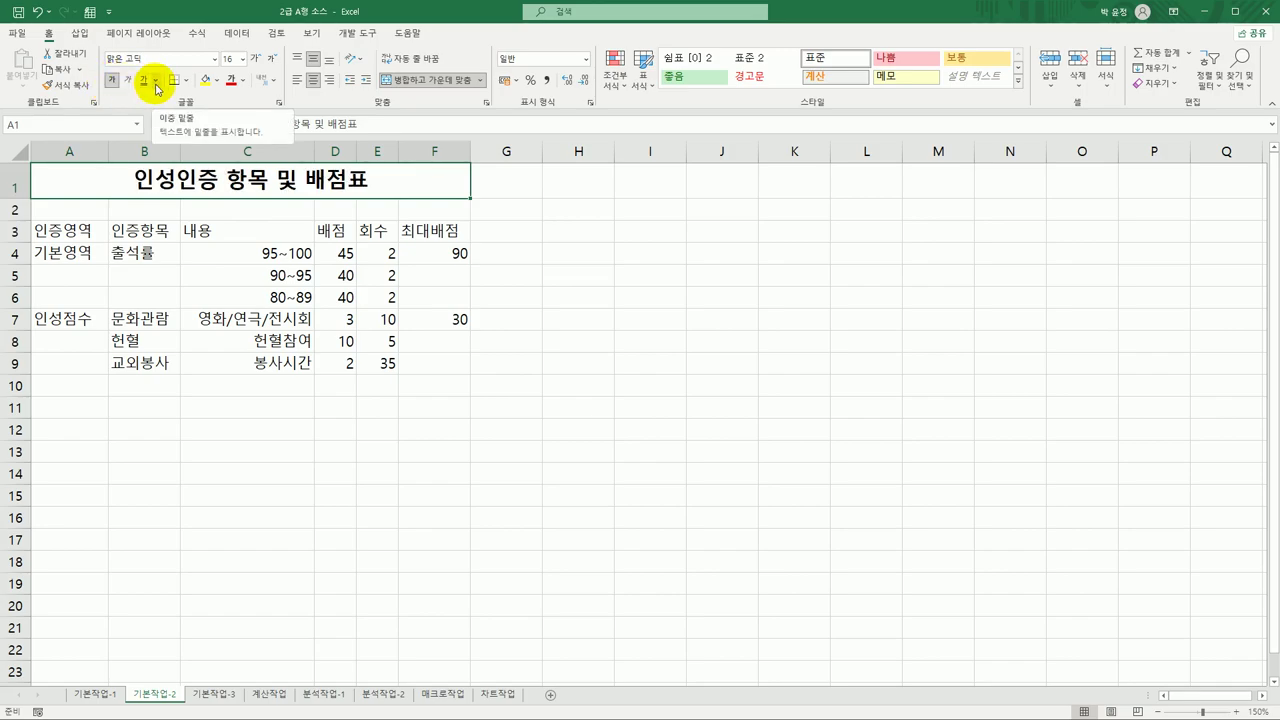
pyautogui.click(156, 81)
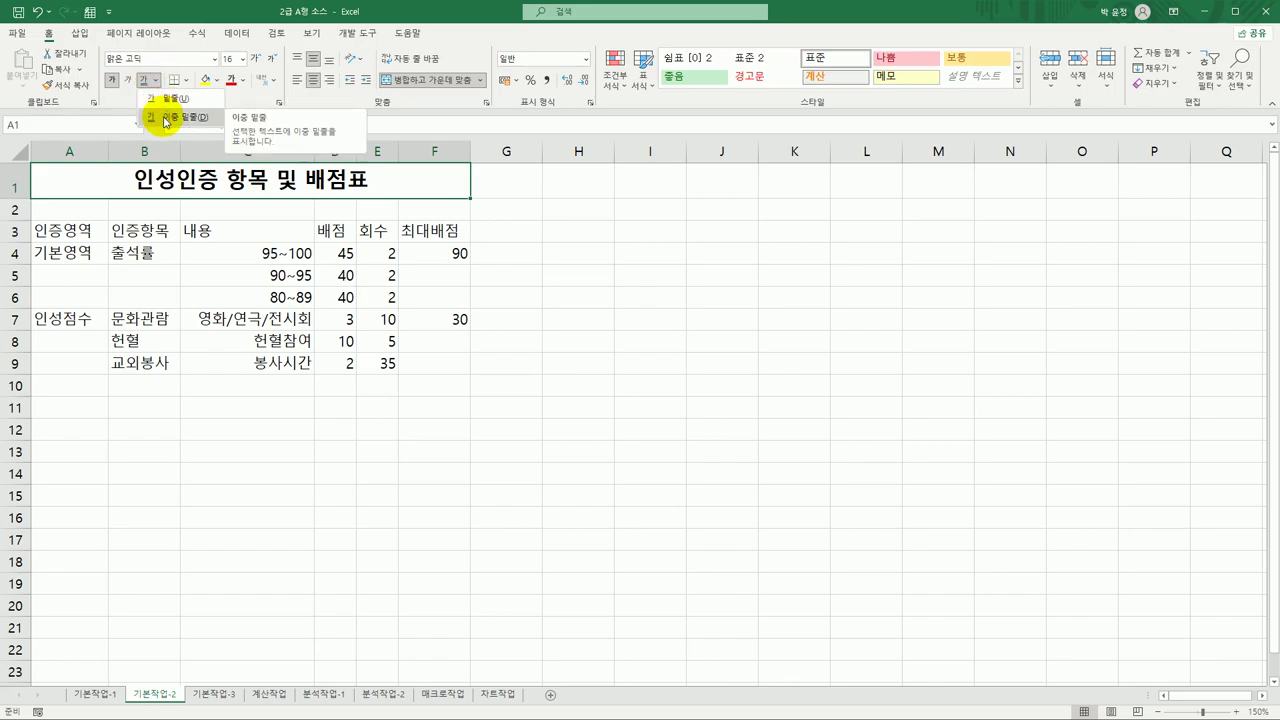
pyautogui.click(166, 118)
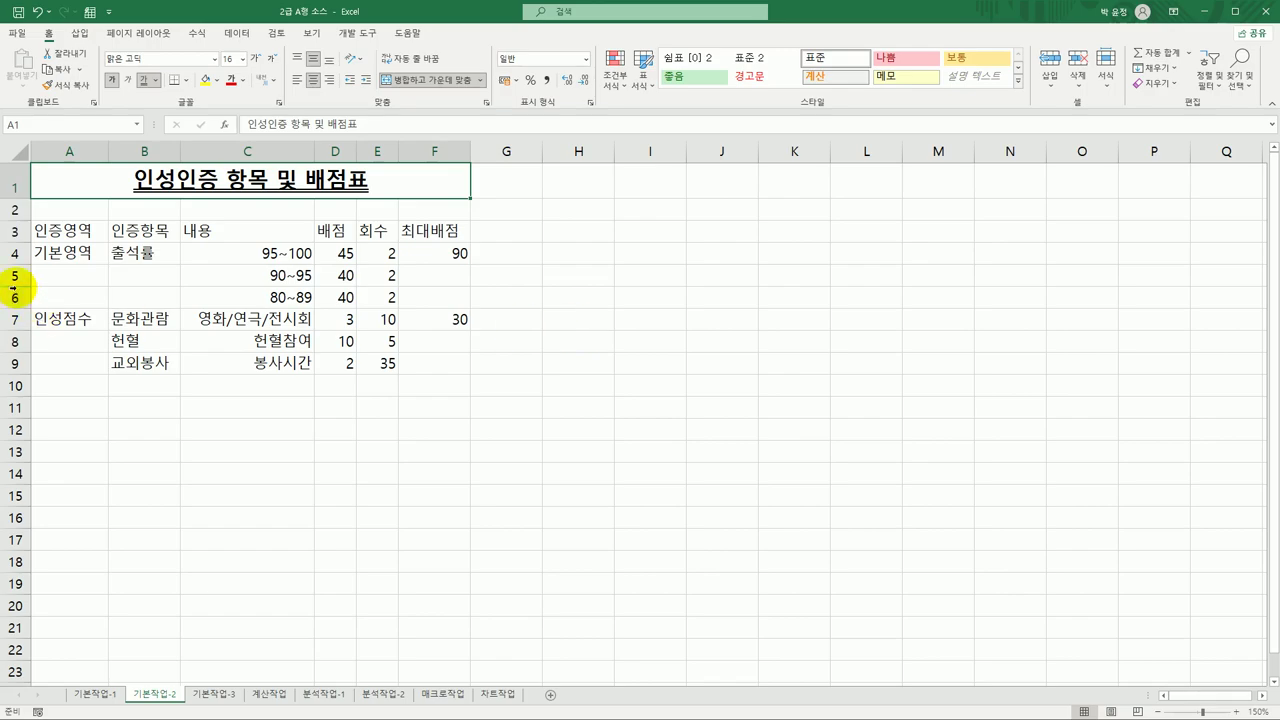
# Merge and center each of the ranges A4:A6, A7:A9, B4:B6, F4:F6 and F7:F9.
pyautogui.moveTo(50, 254); pyautogui.dragTo(57, 296)
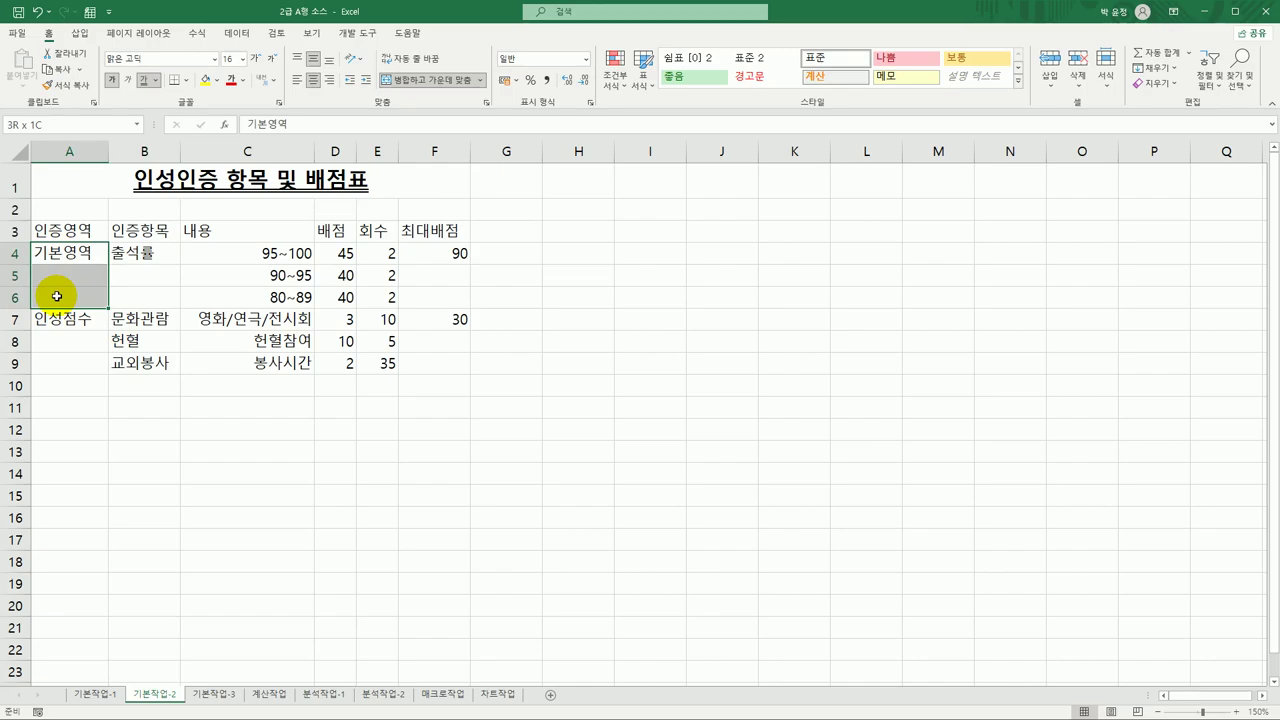
pyautogui.moveTo(57, 296); pyautogui.dragTo(57, 296)
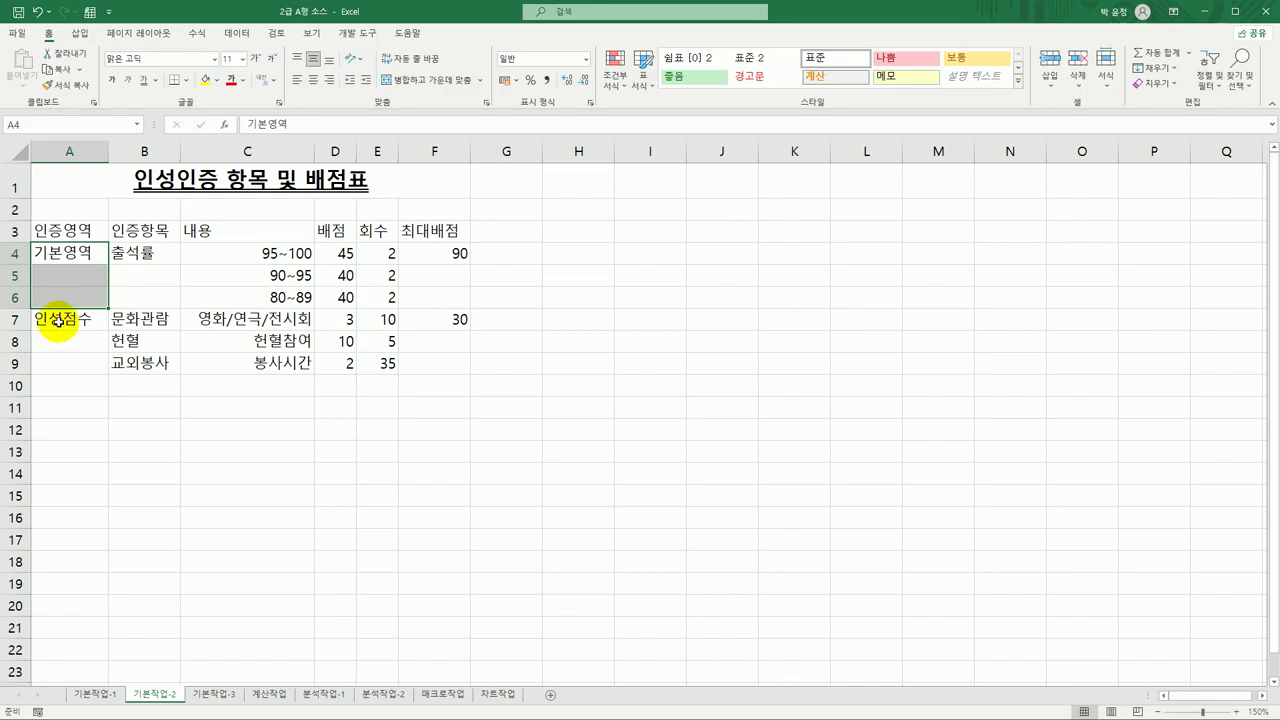
pyautogui.moveTo(57, 322); pyautogui.dragTo(54, 367)
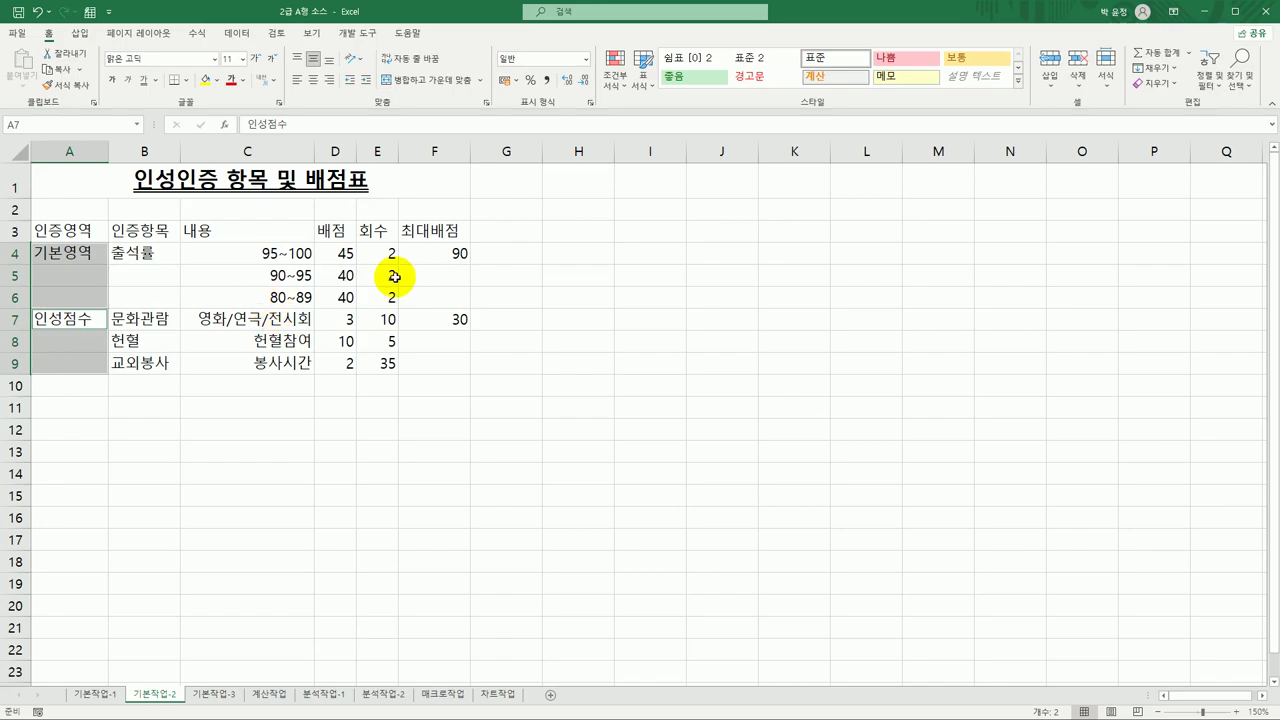
pyautogui.moveTo(166, 249); pyautogui.dragTo(155, 296)
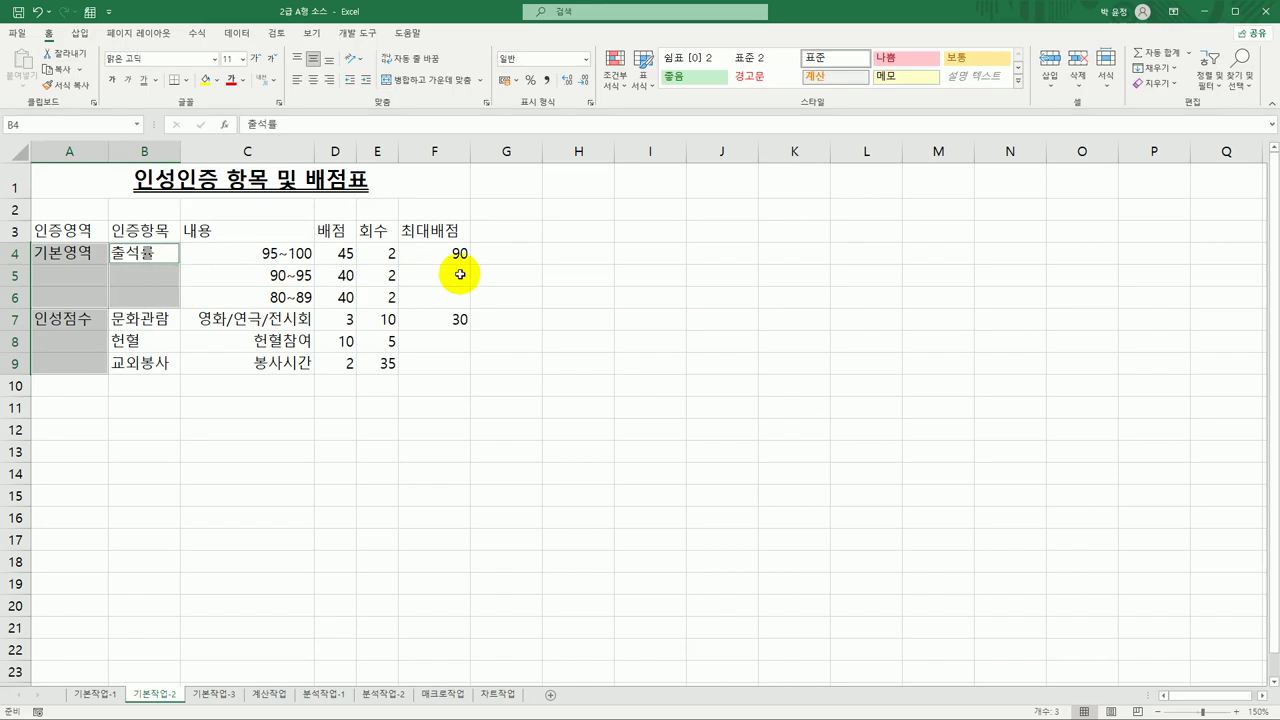
pyautogui.moveTo(457, 254); pyautogui.dragTo(443, 357)
pyautogui.keyDown('ctrl'); pyautogui.click(450, 319); pyautogui.keyUp('ctrl')
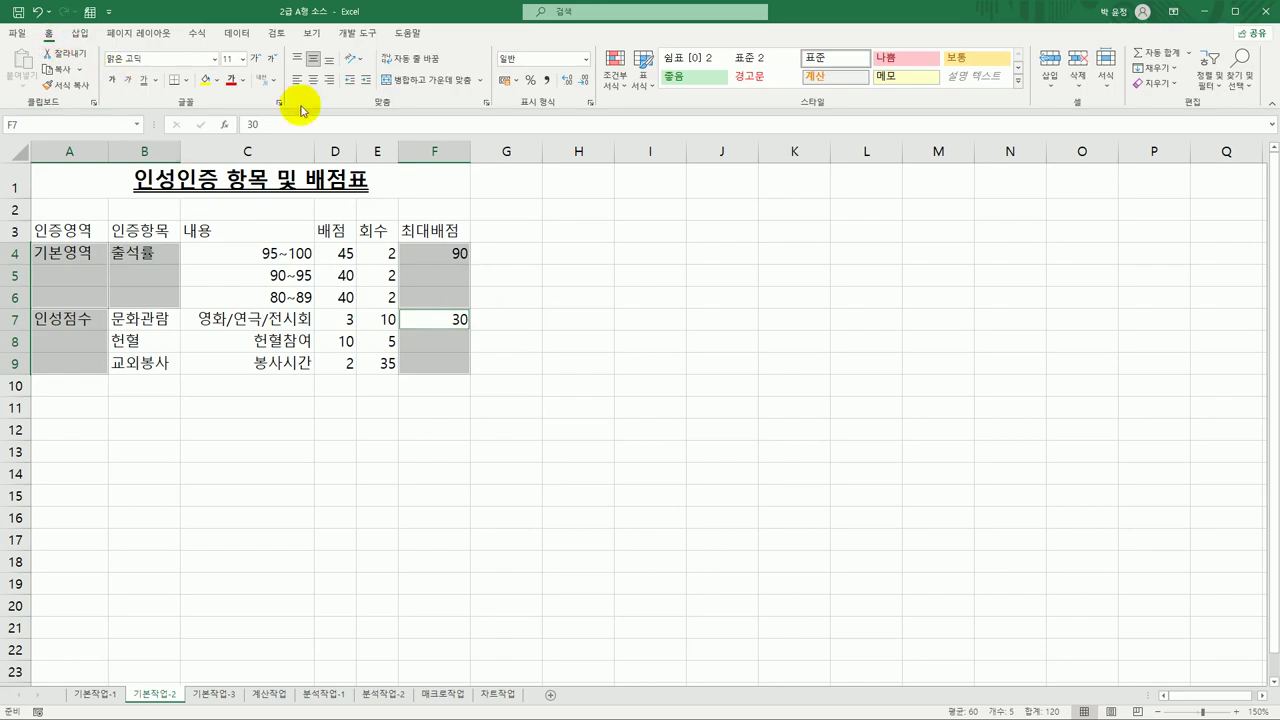
pyautogui.click(410, 90)
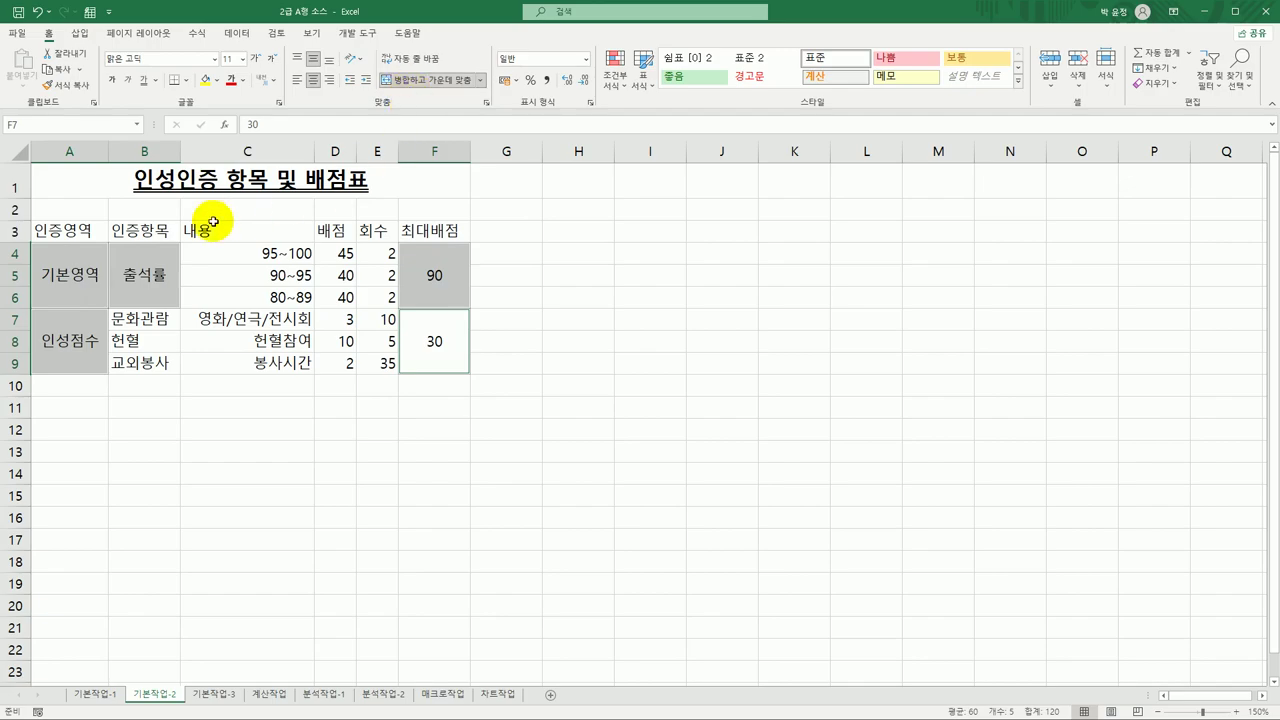
# Apply the 강조색5 cell style to the header row A3:F3.
pyautogui.moveTo(91, 231); pyautogui.dragTo(410, 231)
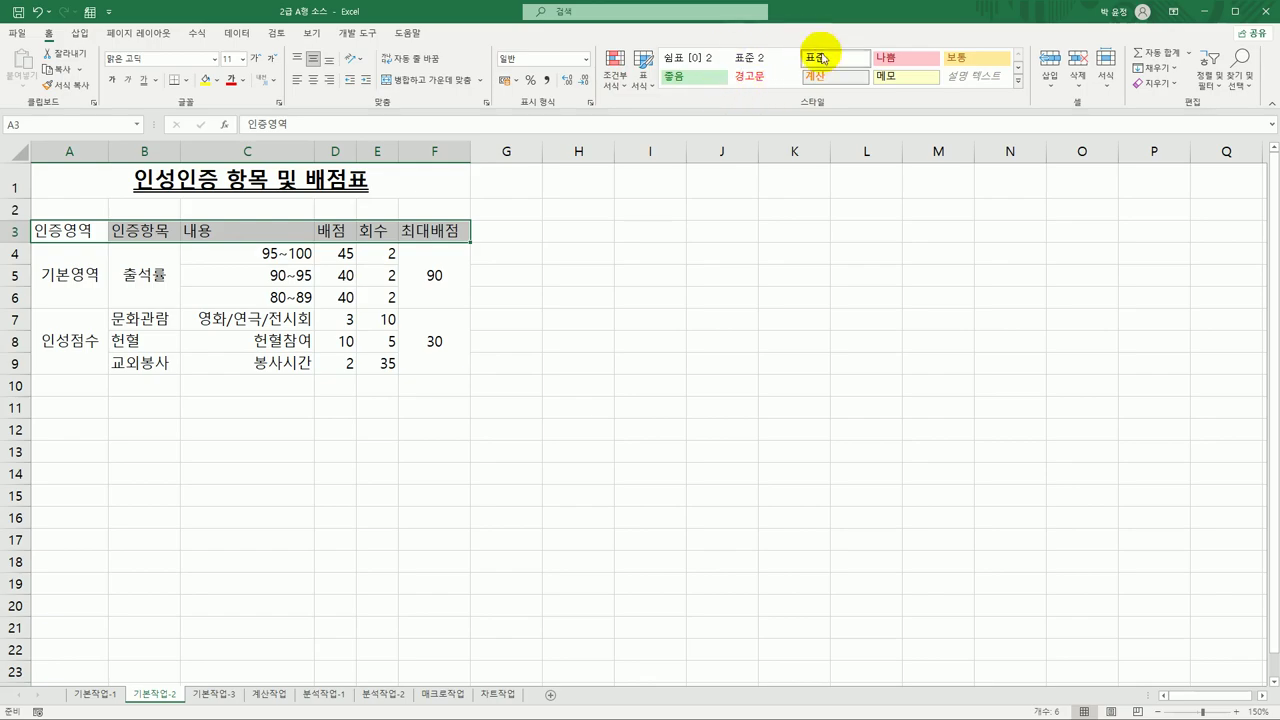
pyautogui.click(1019, 87)
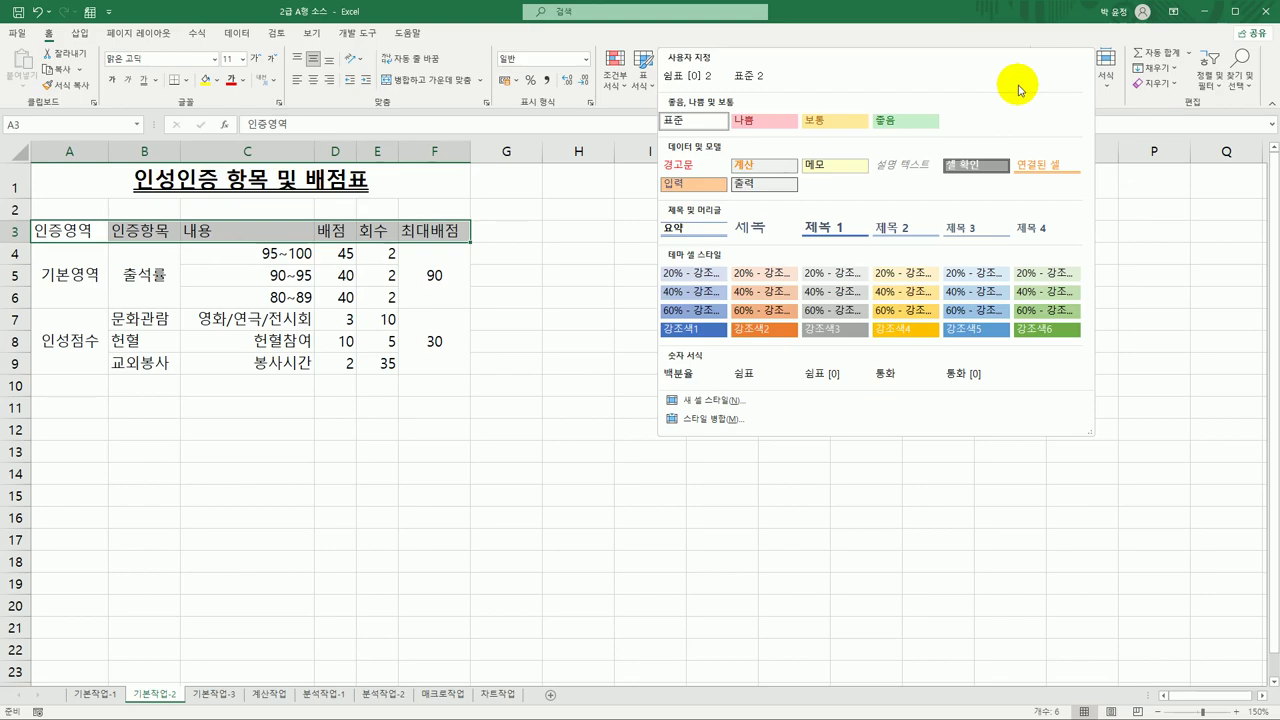
pyautogui.click(959, 334)
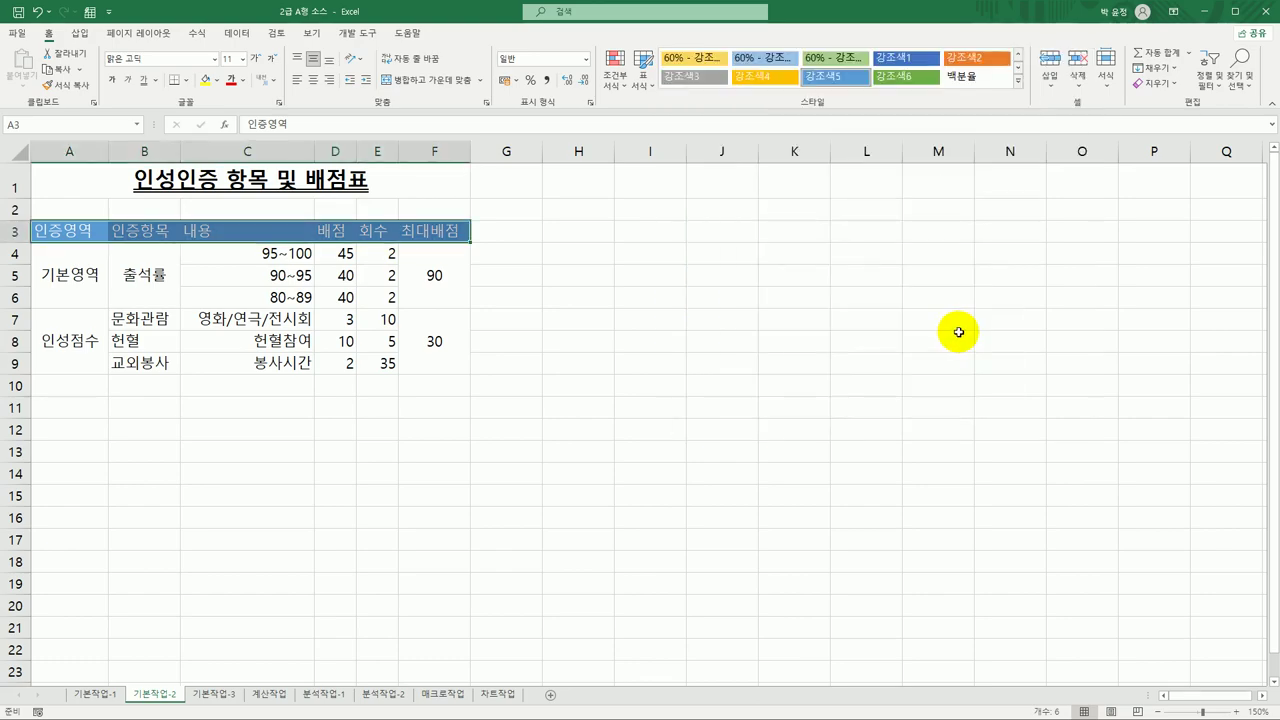
pyautogui.click(446, 233)
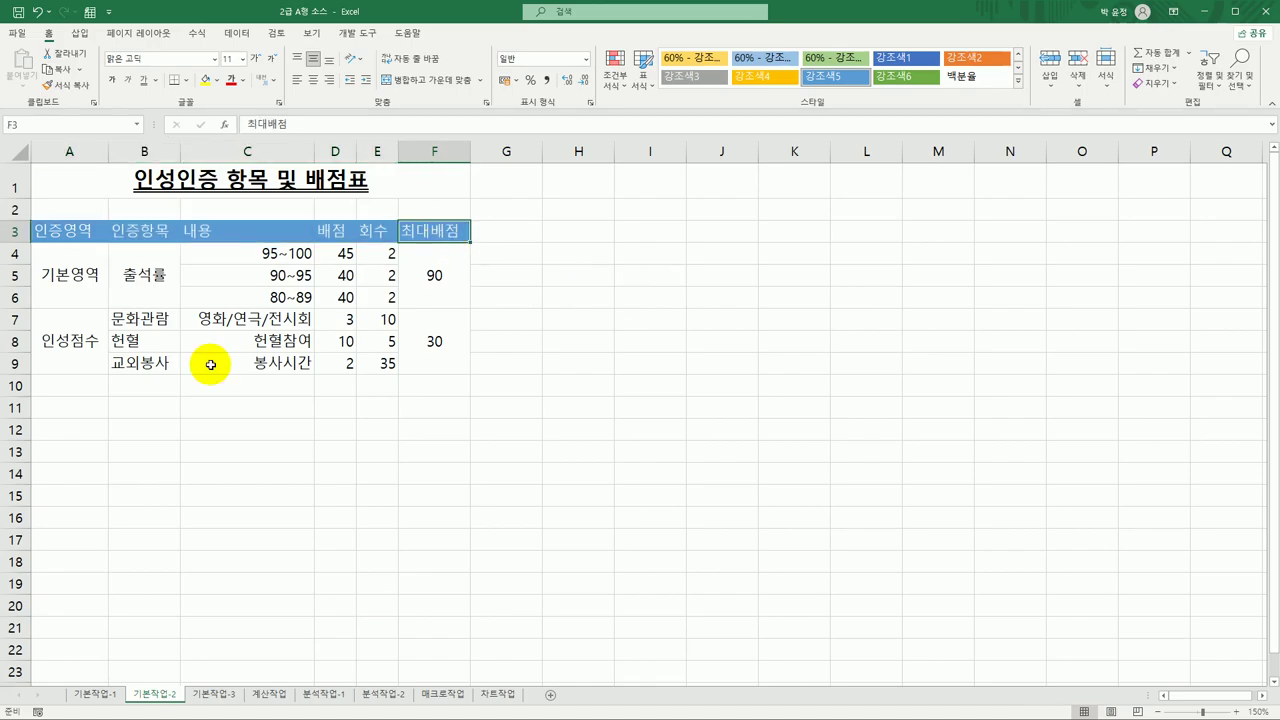
# Apply the custom number format @"%" to cells C4:C6.
pyautogui.moveTo(251, 253); pyautogui.dragTo(241, 297)
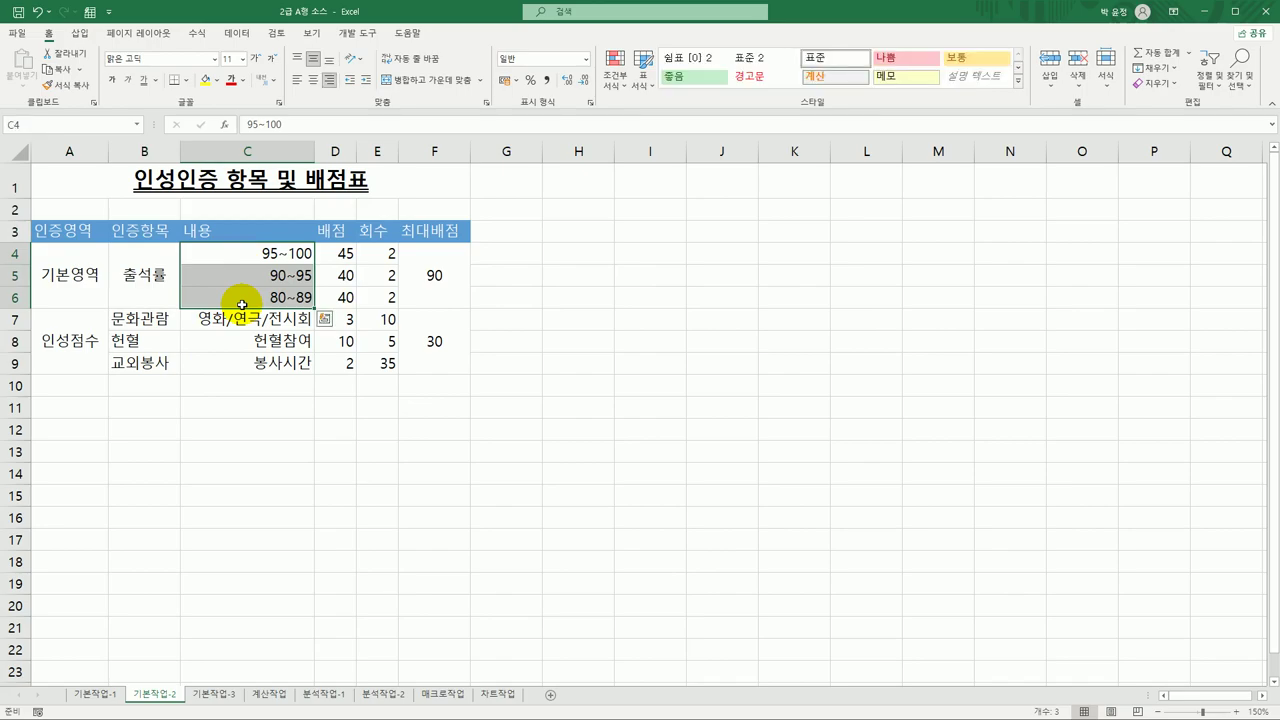
pyautogui.rightClick(267, 256)
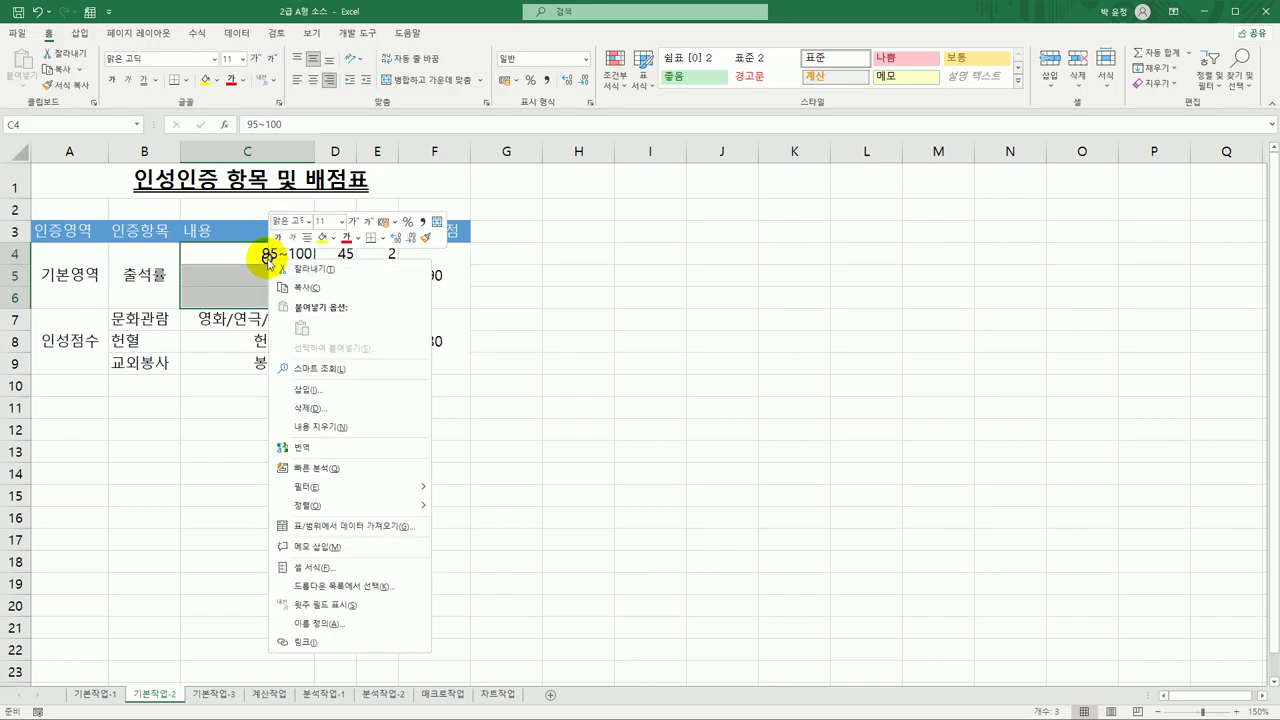
pyautogui.click(397, 568)
pyautogui.moveTo(421, 353); pyautogui.dragTo(693, 165)
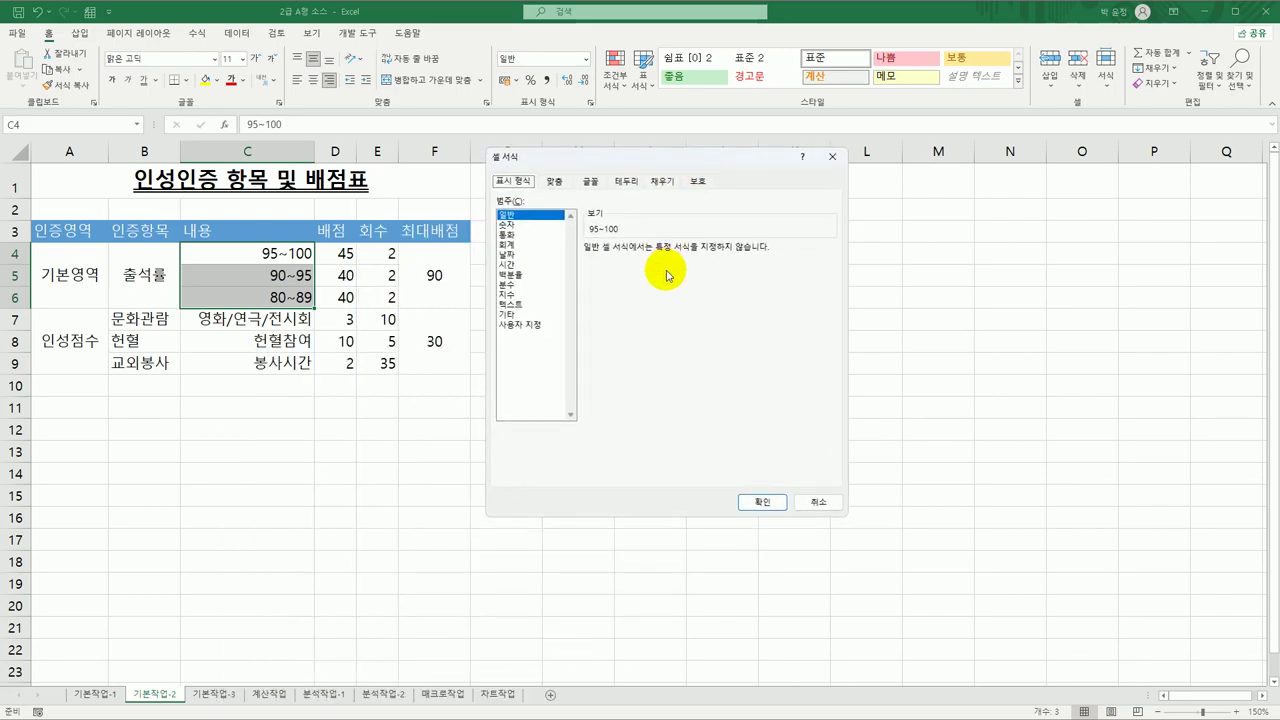
pyautogui.click(525, 324)
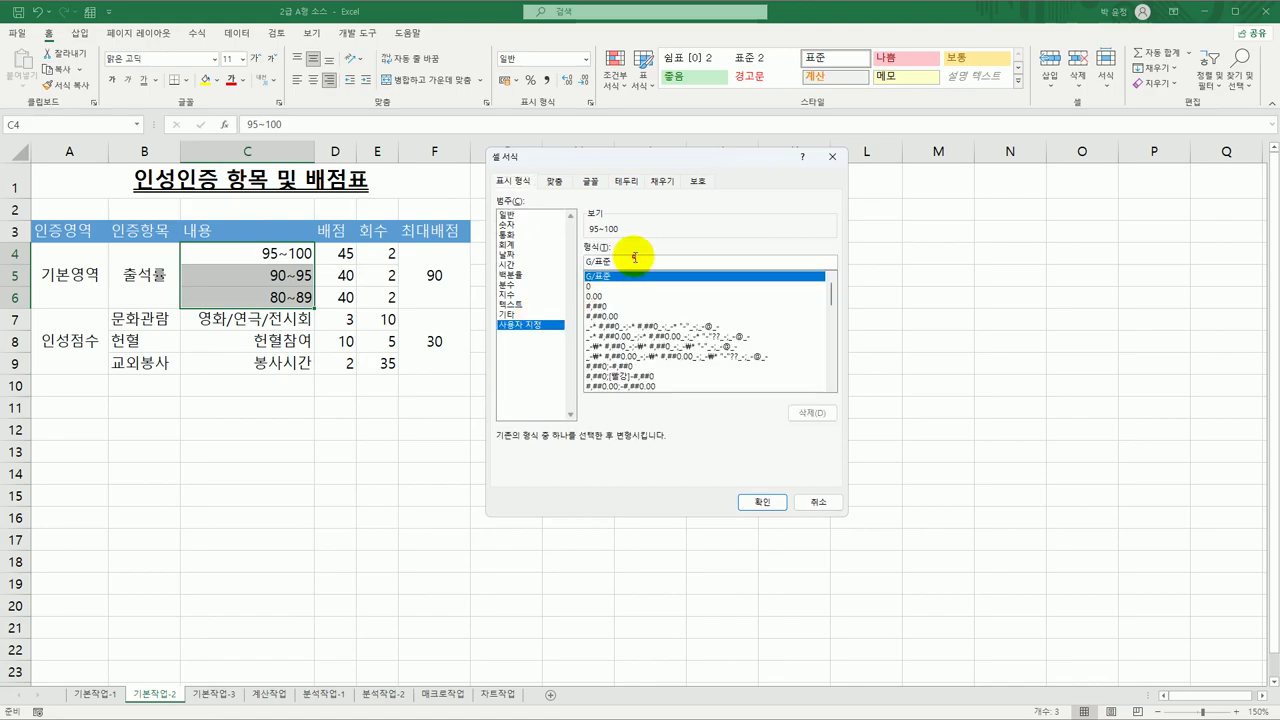
pyautogui.moveTo(634, 258); pyautogui.dragTo(571, 260)
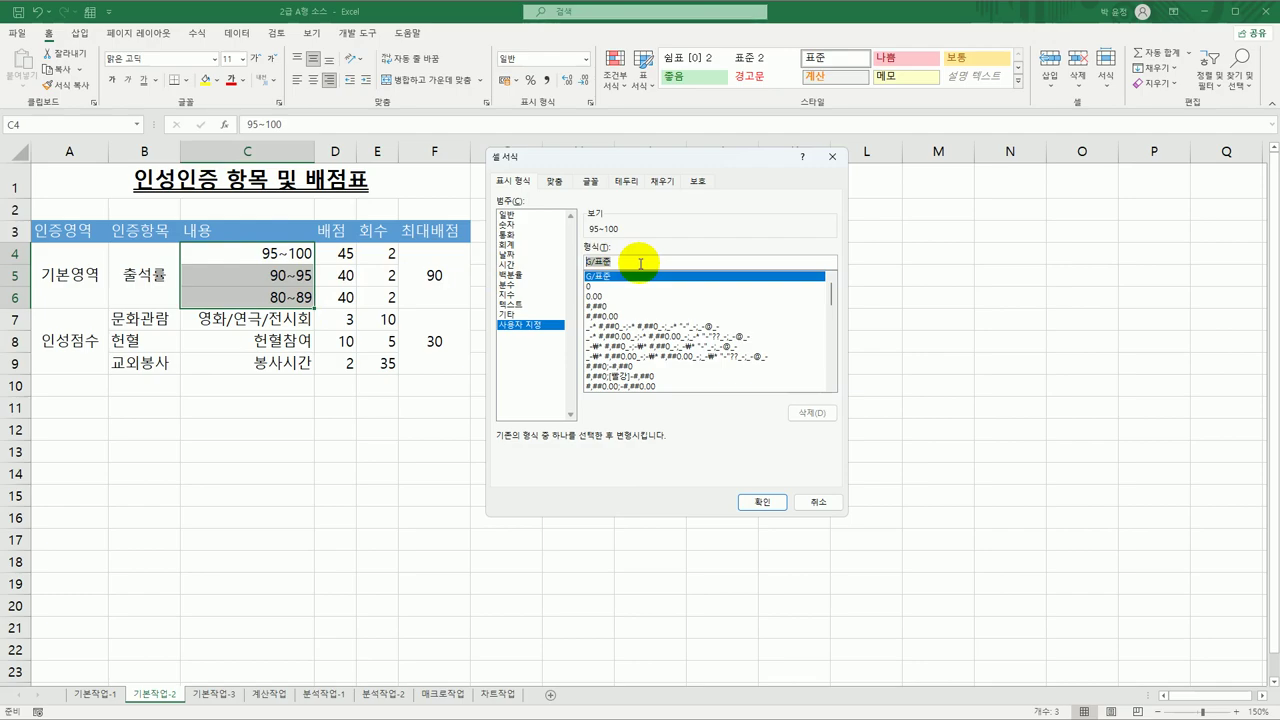
pyautogui.write('@')
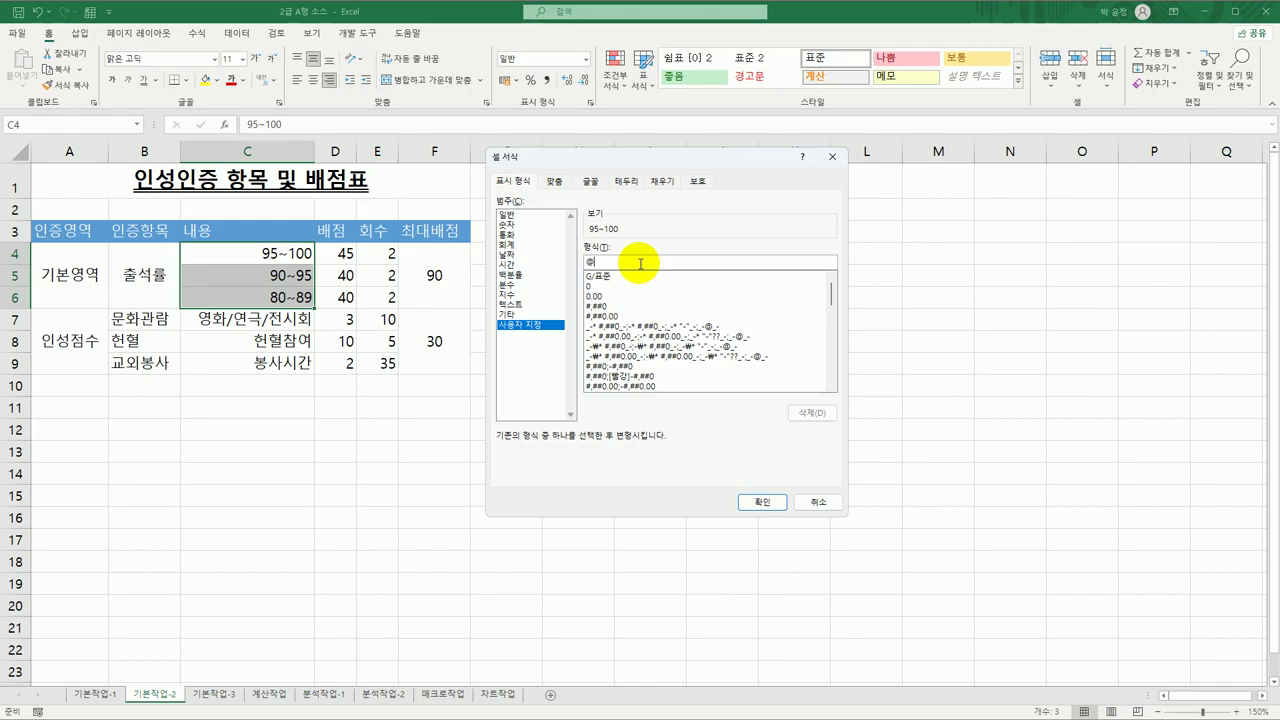
pyautogui.write('"%"')
pyautogui.click(760, 502)
pyautogui.click(268, 296)
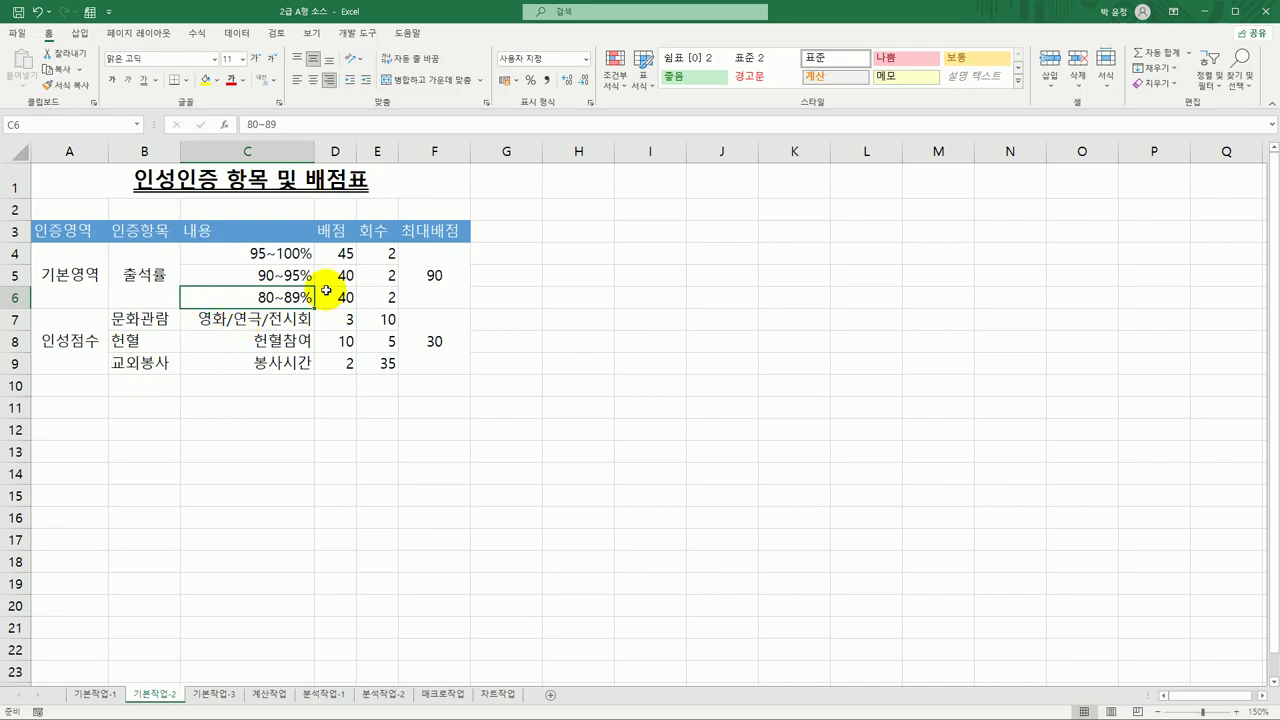
# Define the name 배점 for the range D4:D9.
pyautogui.moveTo(338, 254); pyautogui.dragTo(339, 357)
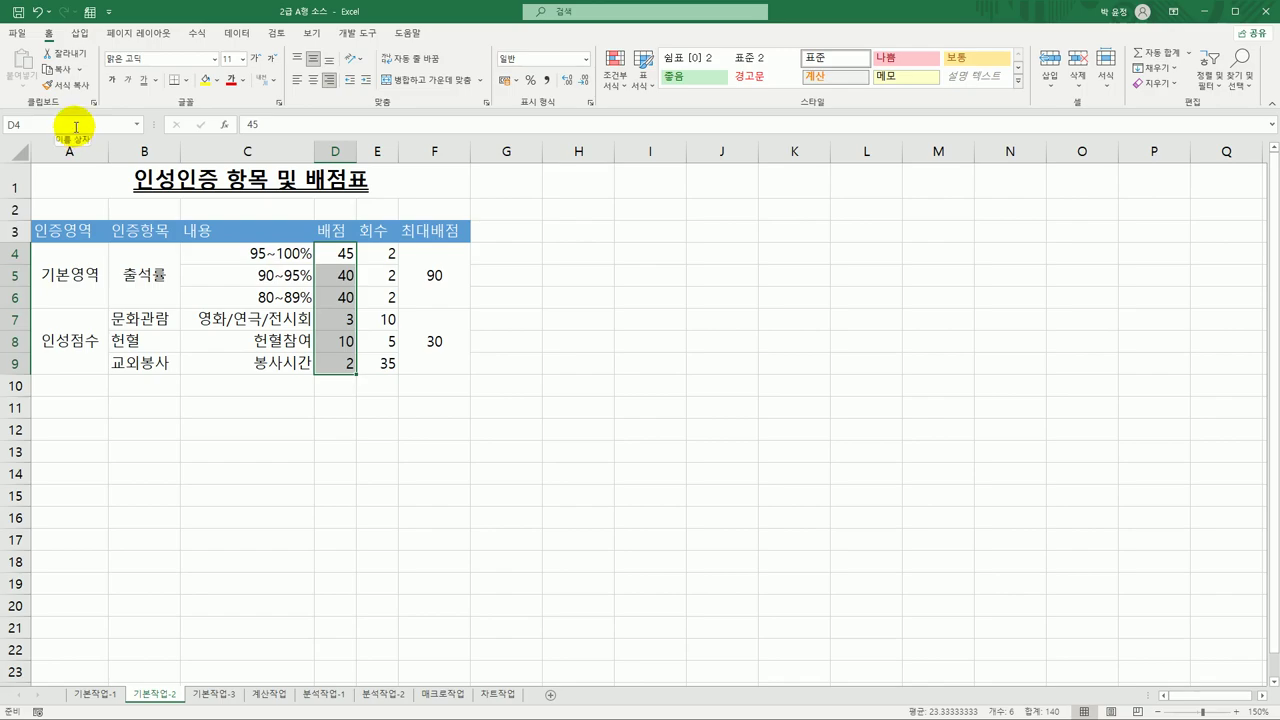
pyautogui.click(75, 125)
pyautogui.write('qow')
pyautogui.press('BackSpace')
pyautogui.press('BackSpace')
pyautogui.press('BackSpace')
pyautogui.press('Hangul')
pyautogui.write('배점')
pyautogui.press('Return')
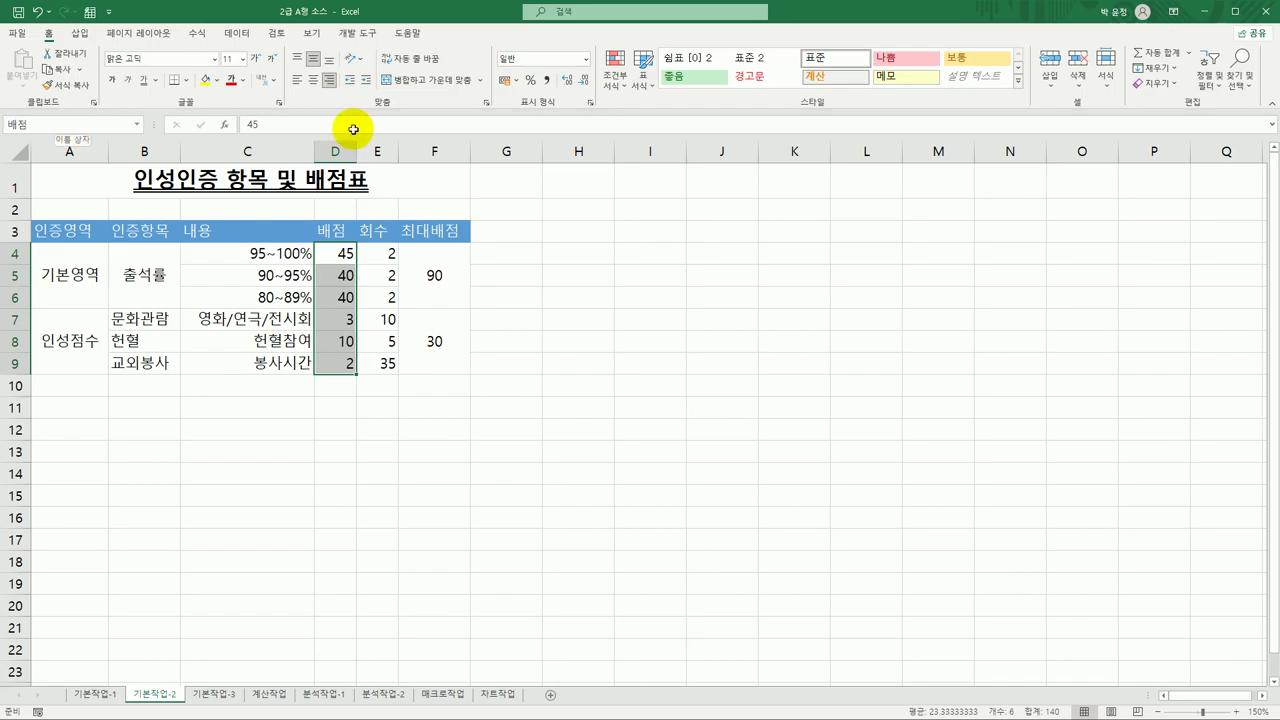
pyautogui.click(745, 425)
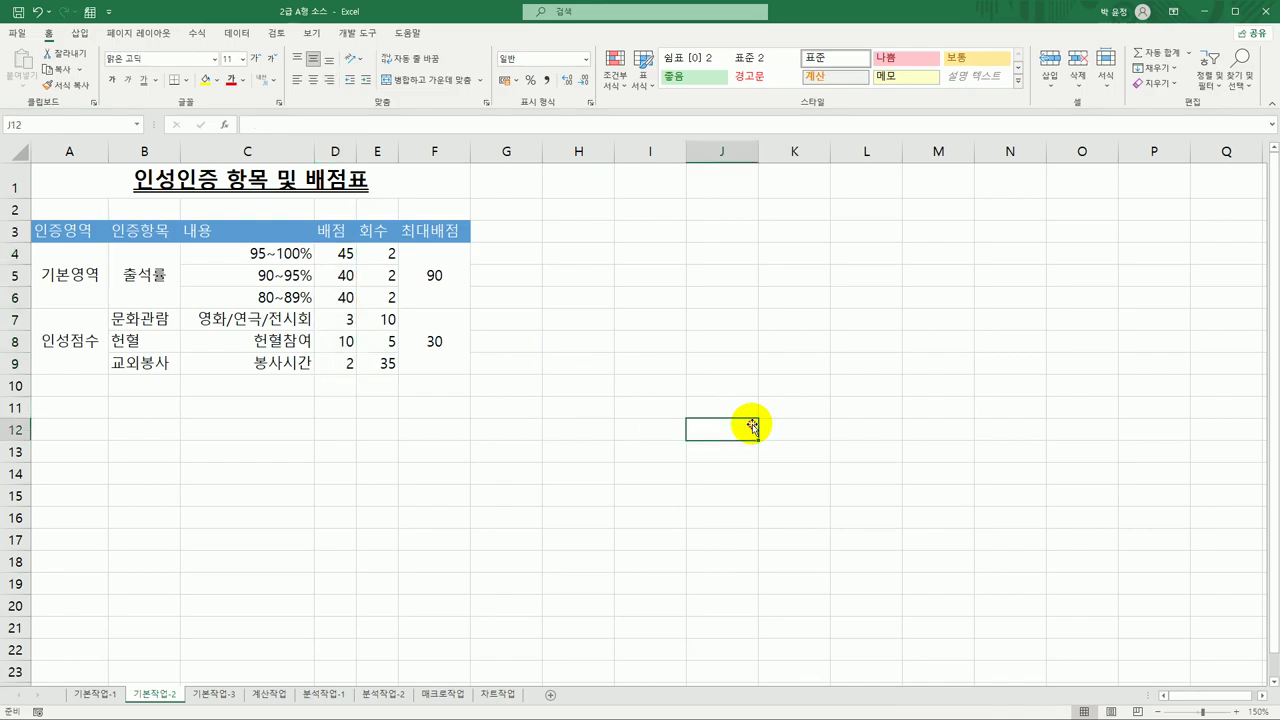
pyautogui.click(860, 425)
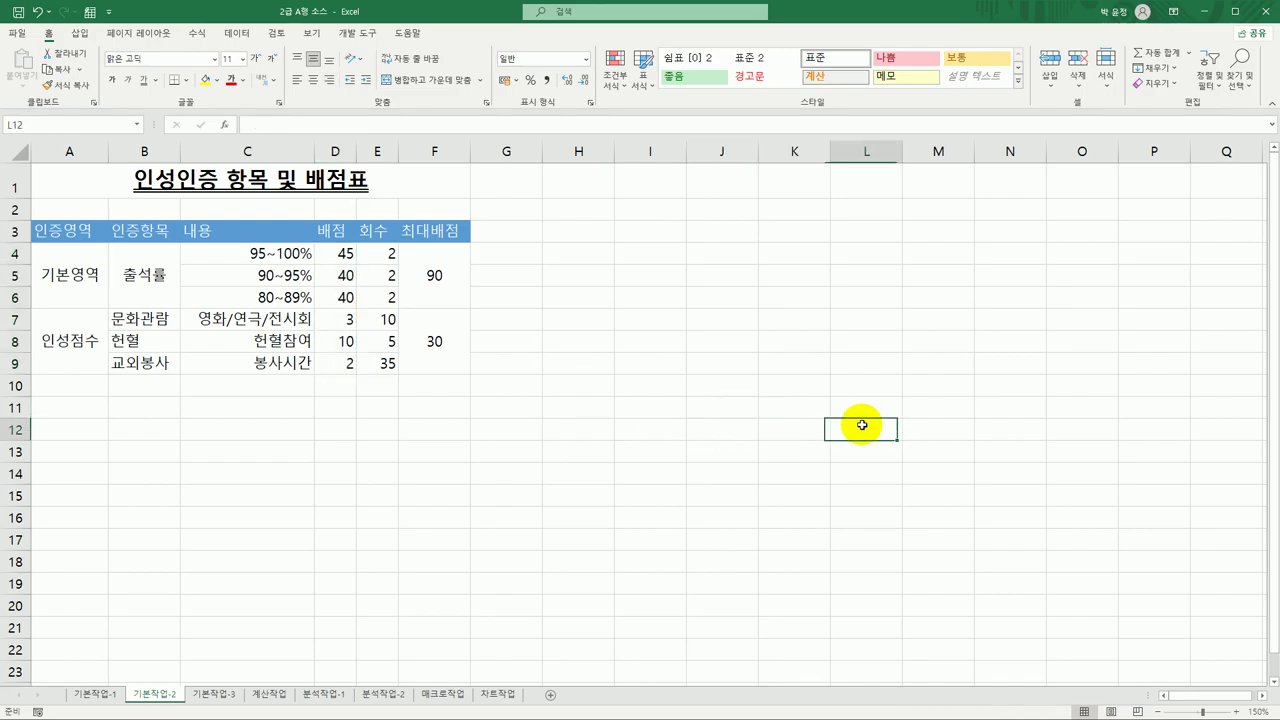
# Check the defined name 배점 by selecting its range and reviewing its reference in the Name Manager.
pyautogui.click(139, 125)
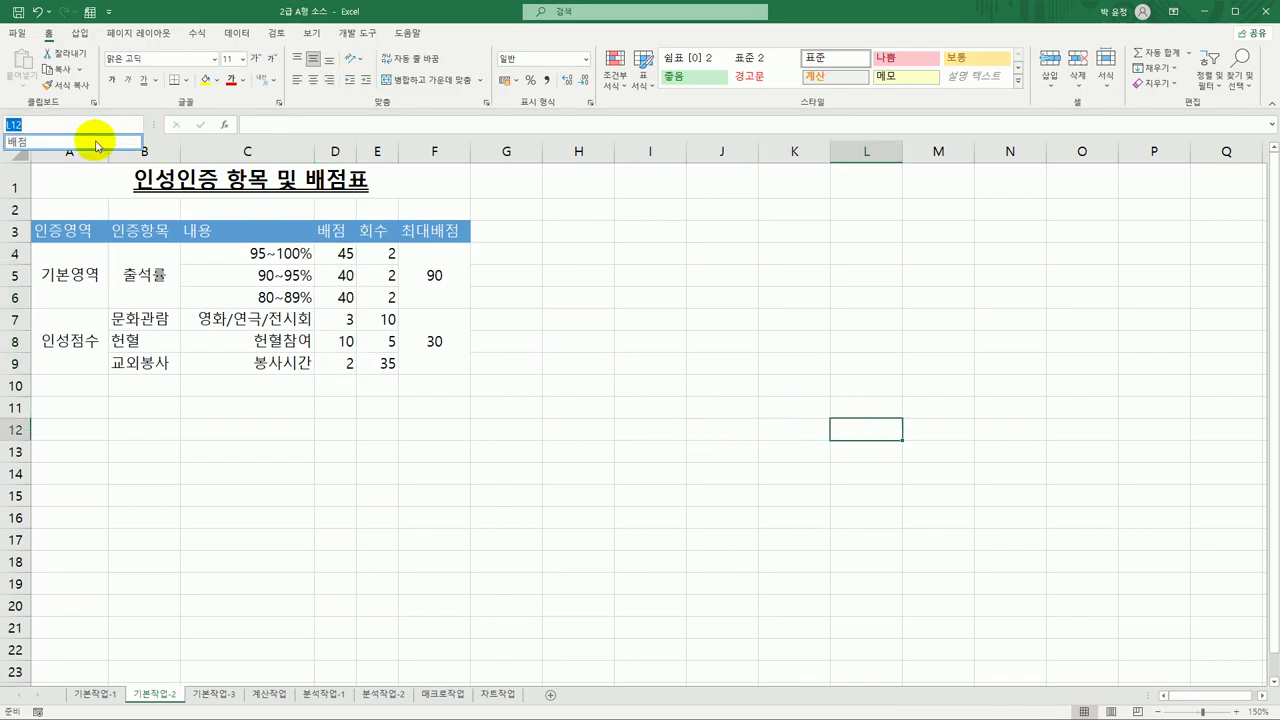
pyautogui.click(97, 143)
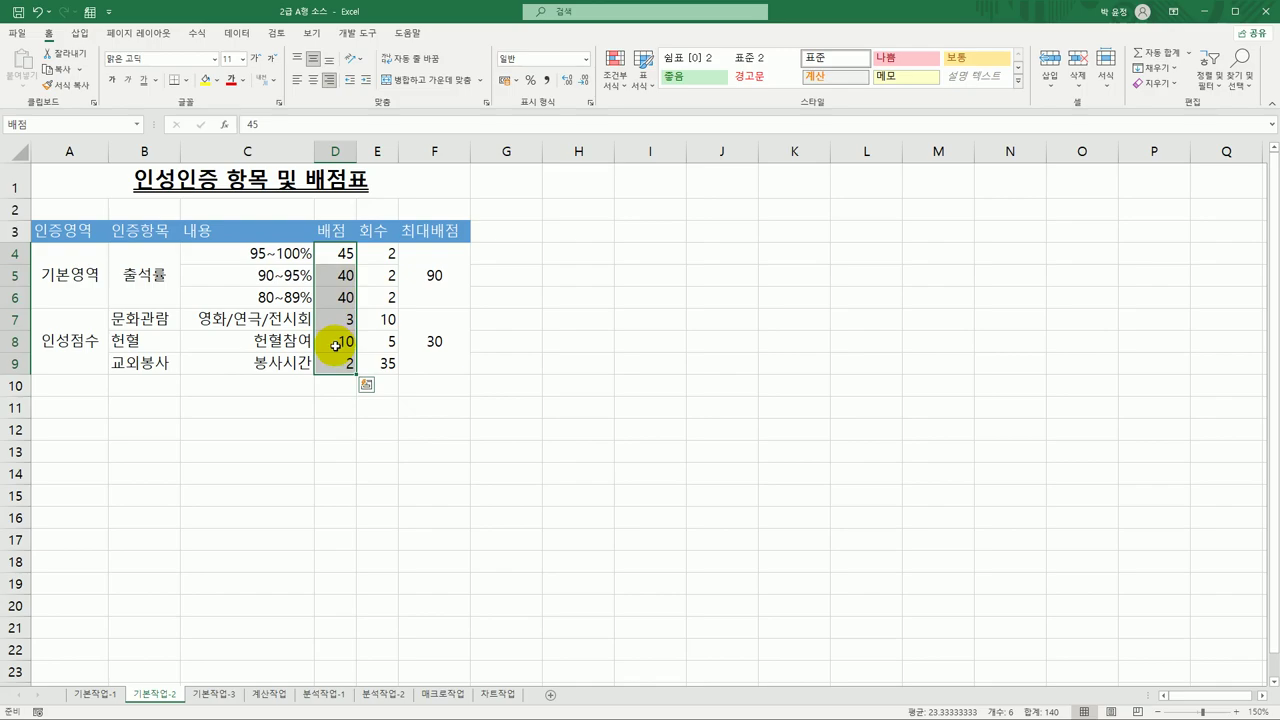
pyautogui.click(200, 38)
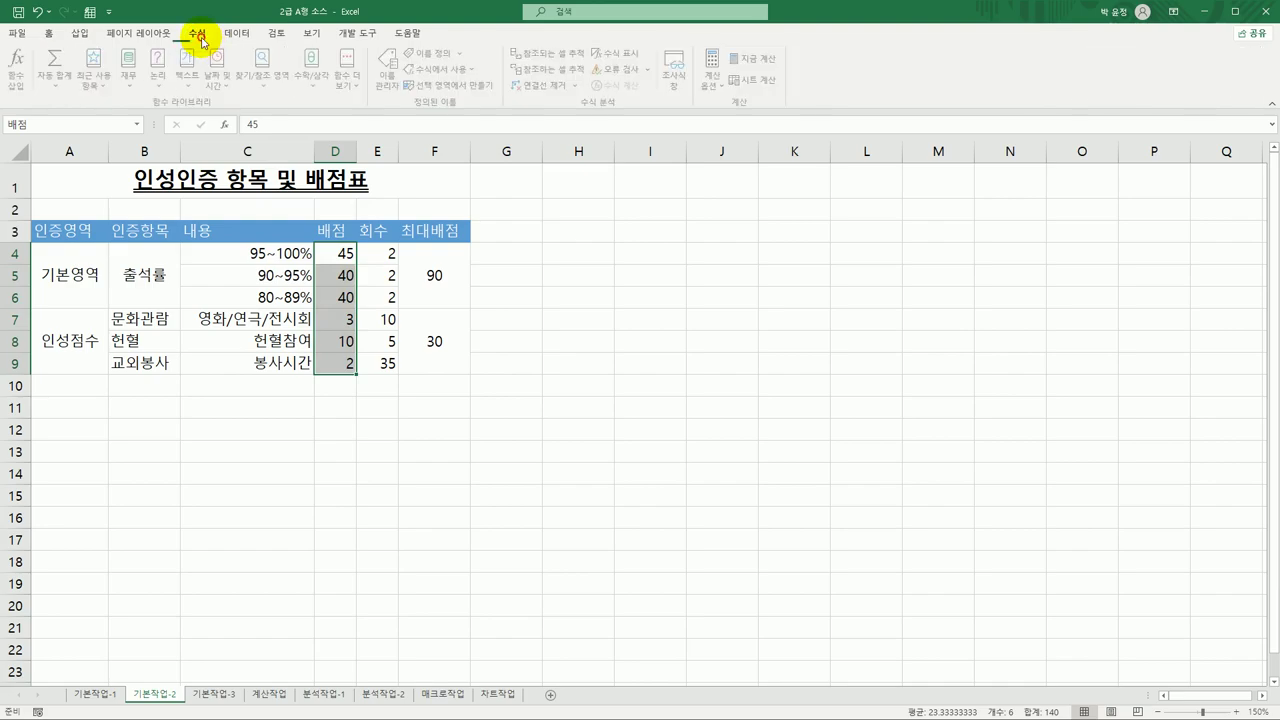
pyautogui.click(386, 72)
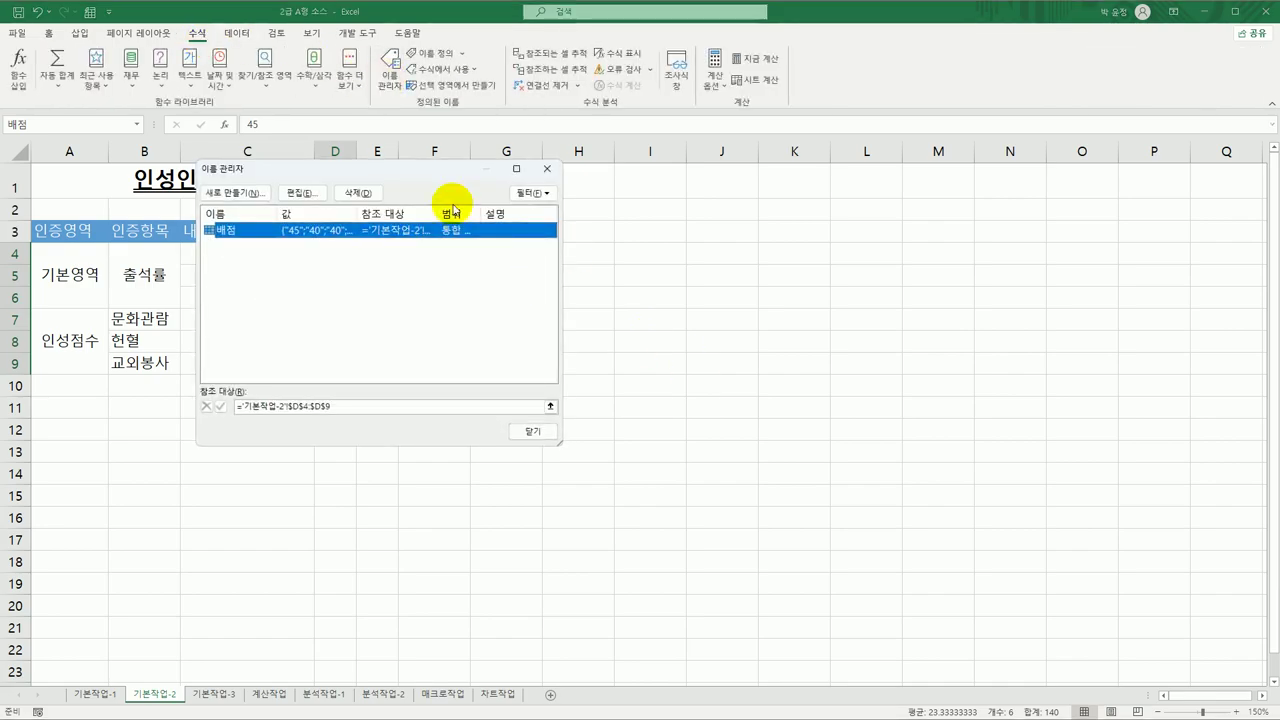
pyautogui.moveTo(416, 170); pyautogui.dragTo(740, 172)
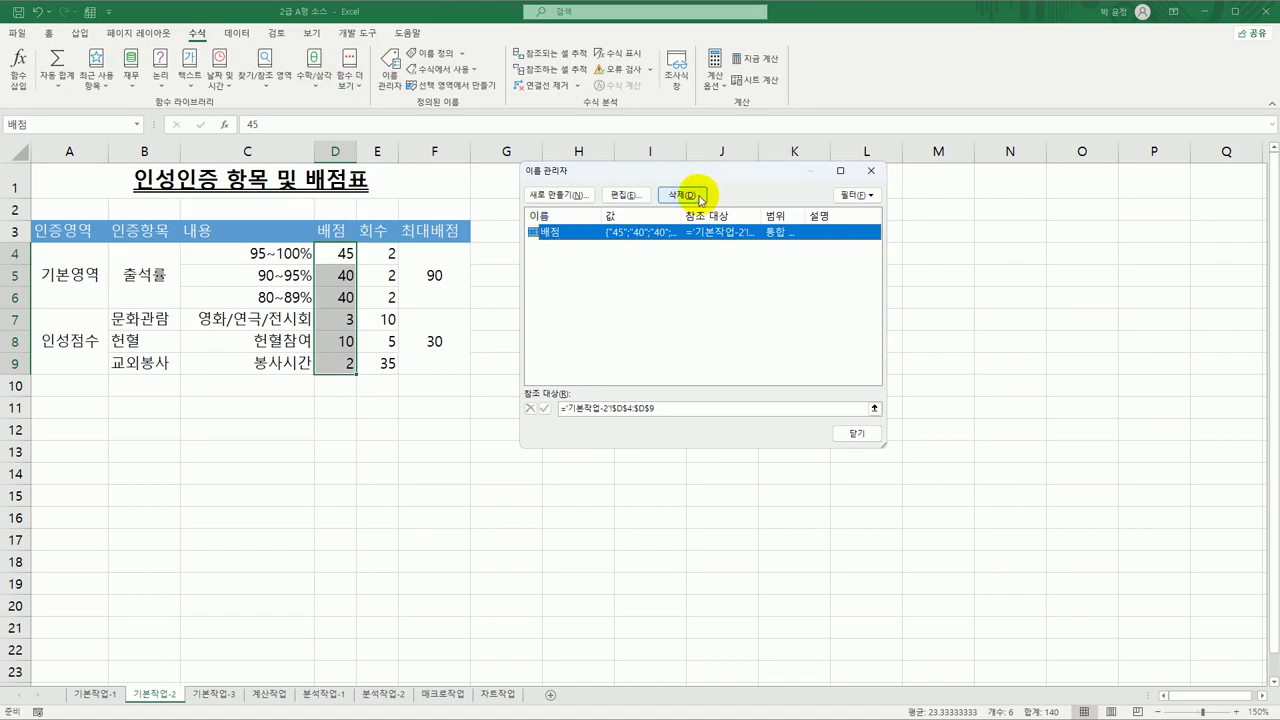
pyautogui.click(871, 171)
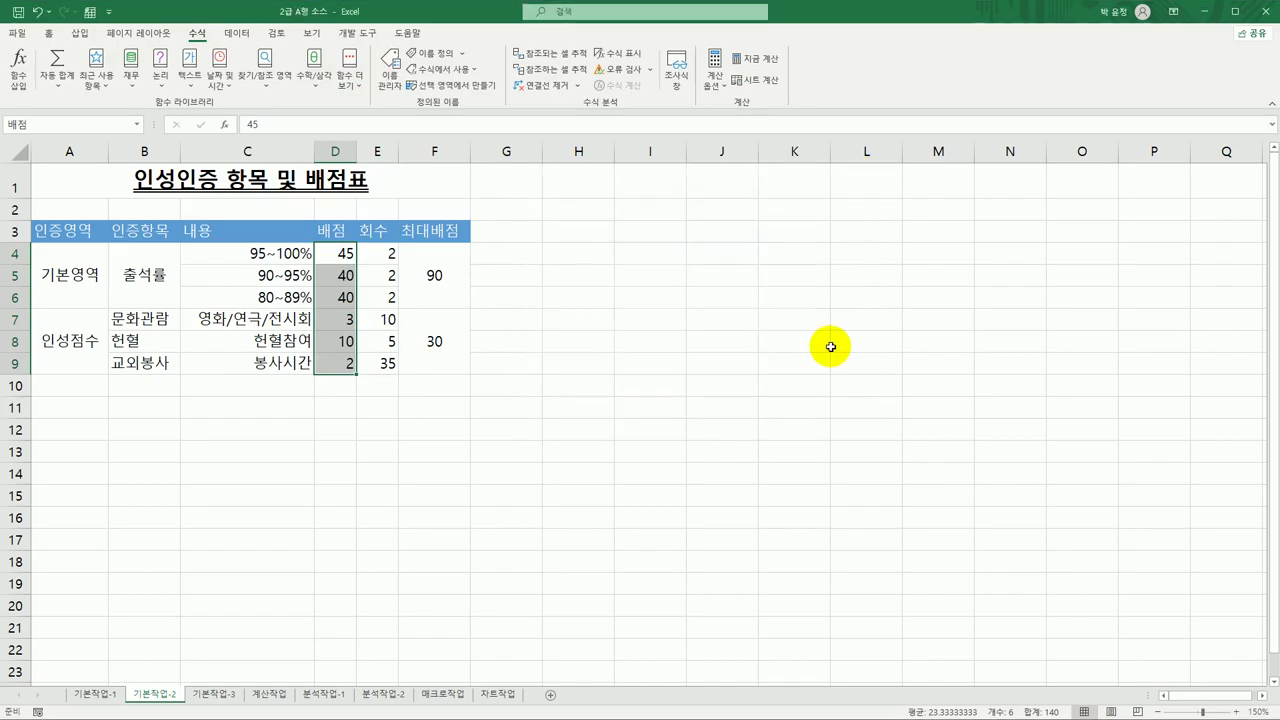
pyautogui.click(830, 347)
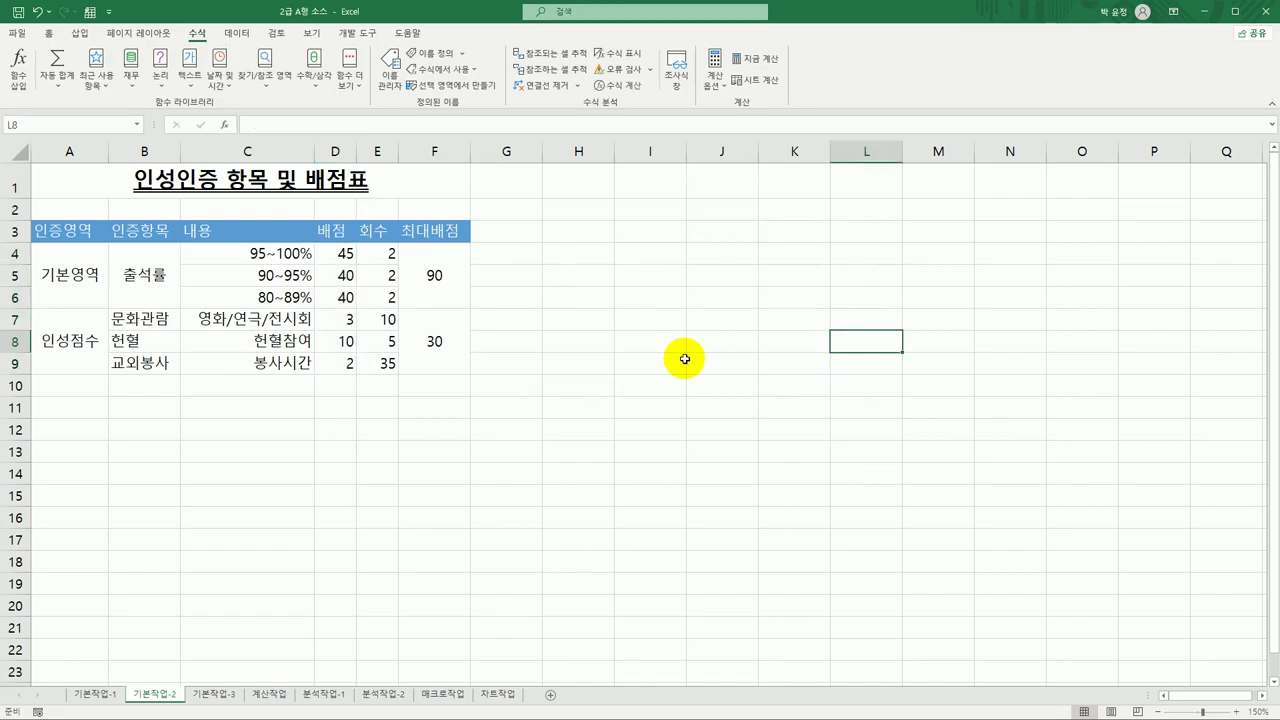
# Apply all borders (모든 테두리) and a thick outside border (굵은 바깥쪽 테두리) to the range A3:F9.
pyautogui.moveTo(80, 238); pyautogui.dragTo(436, 342)
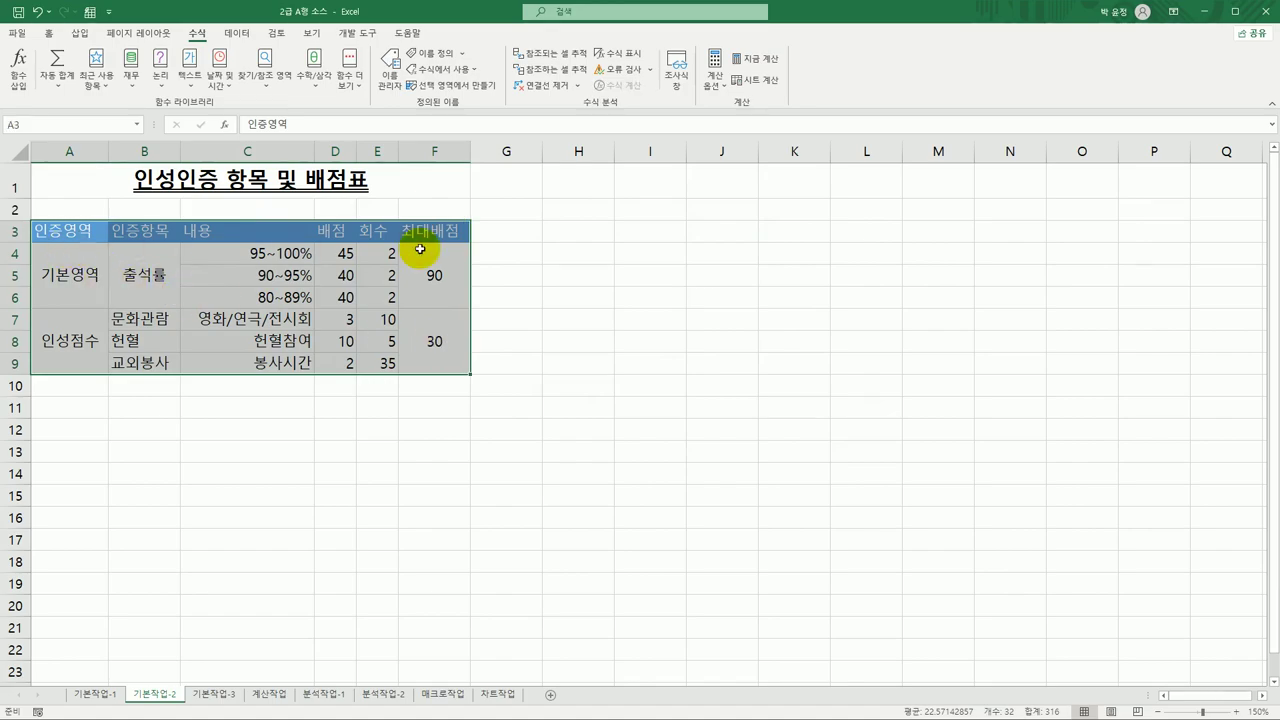
pyautogui.click(47, 34)
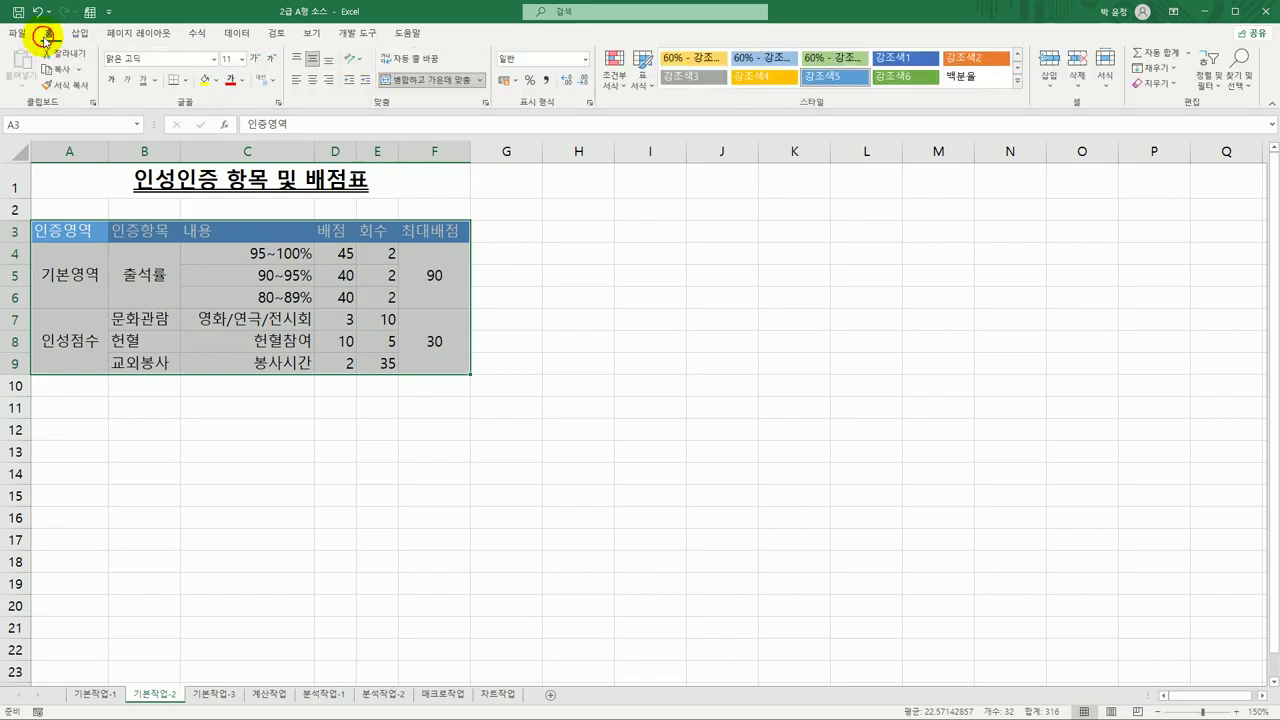
pyautogui.click(186, 80)
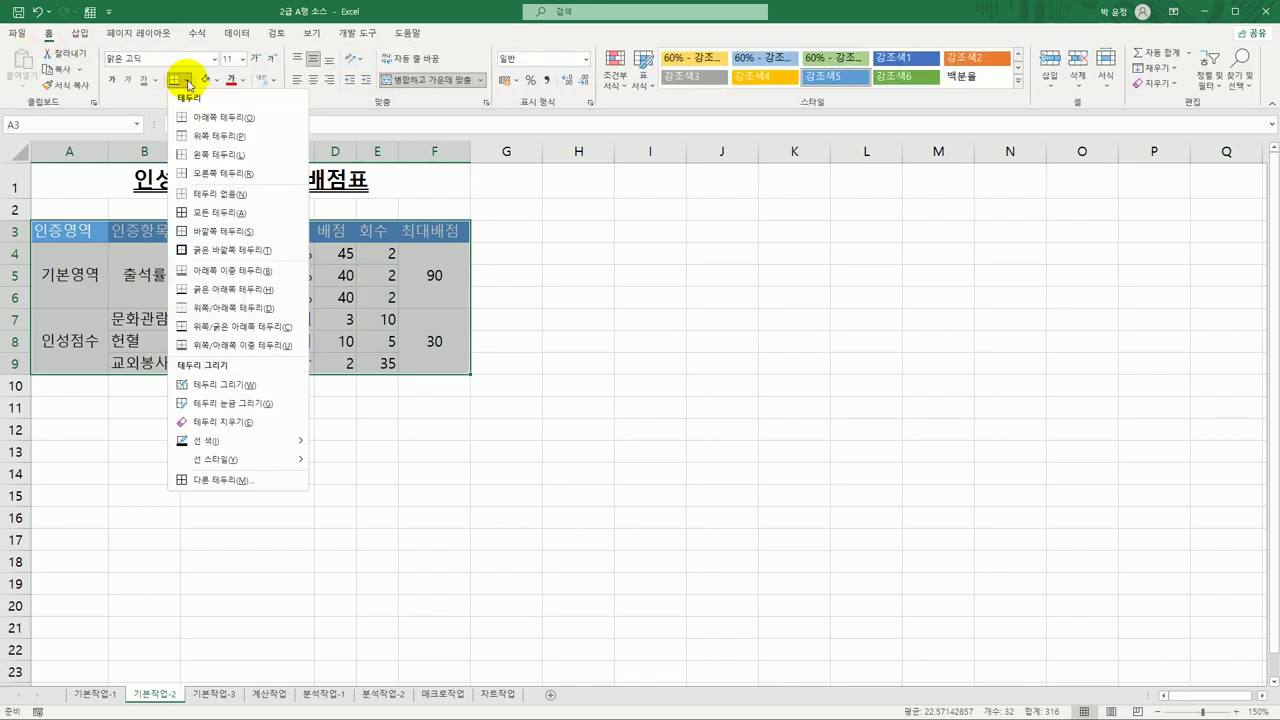
pyautogui.click(246, 212)
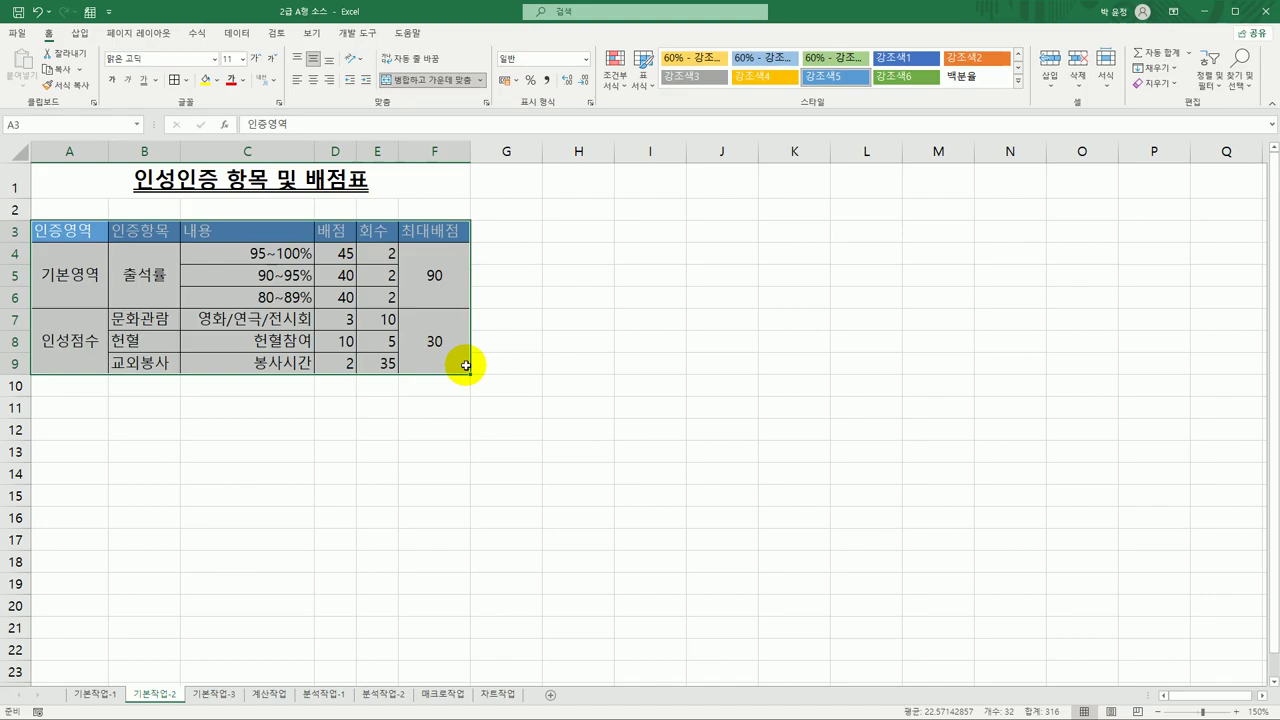
pyautogui.click(185, 81)
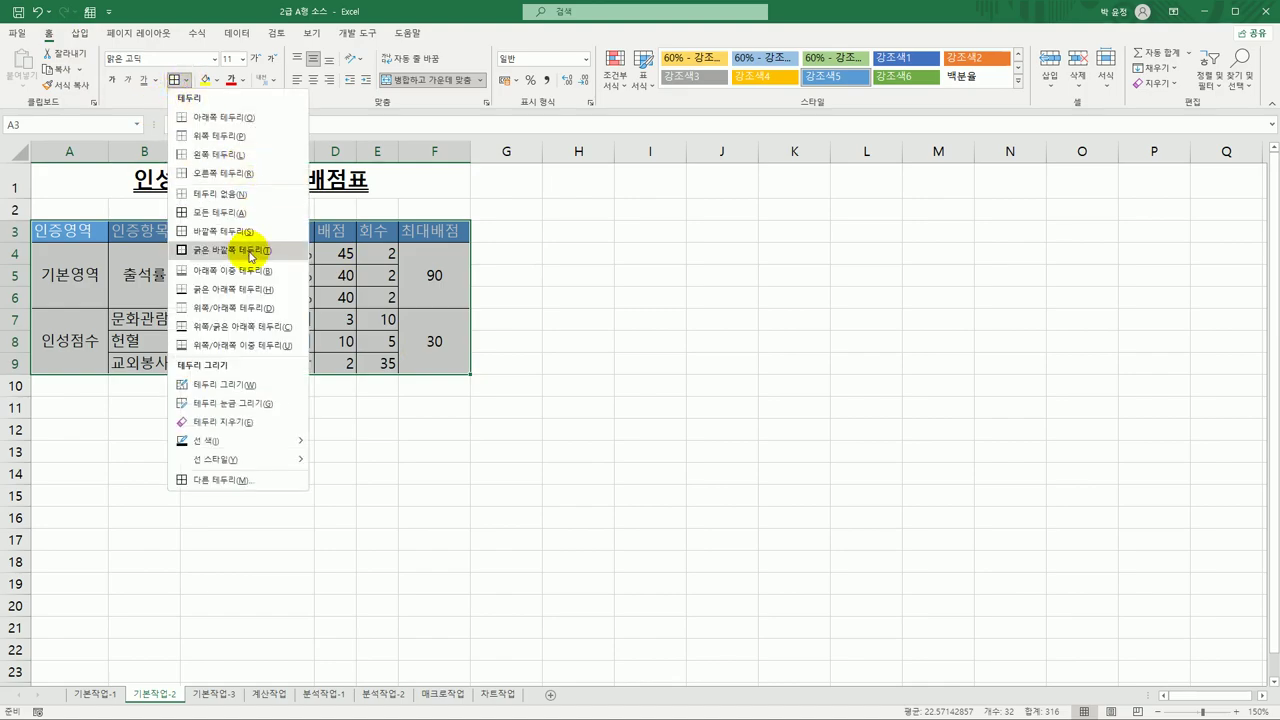
pyautogui.click(250, 251)
pyautogui.click(579, 402)
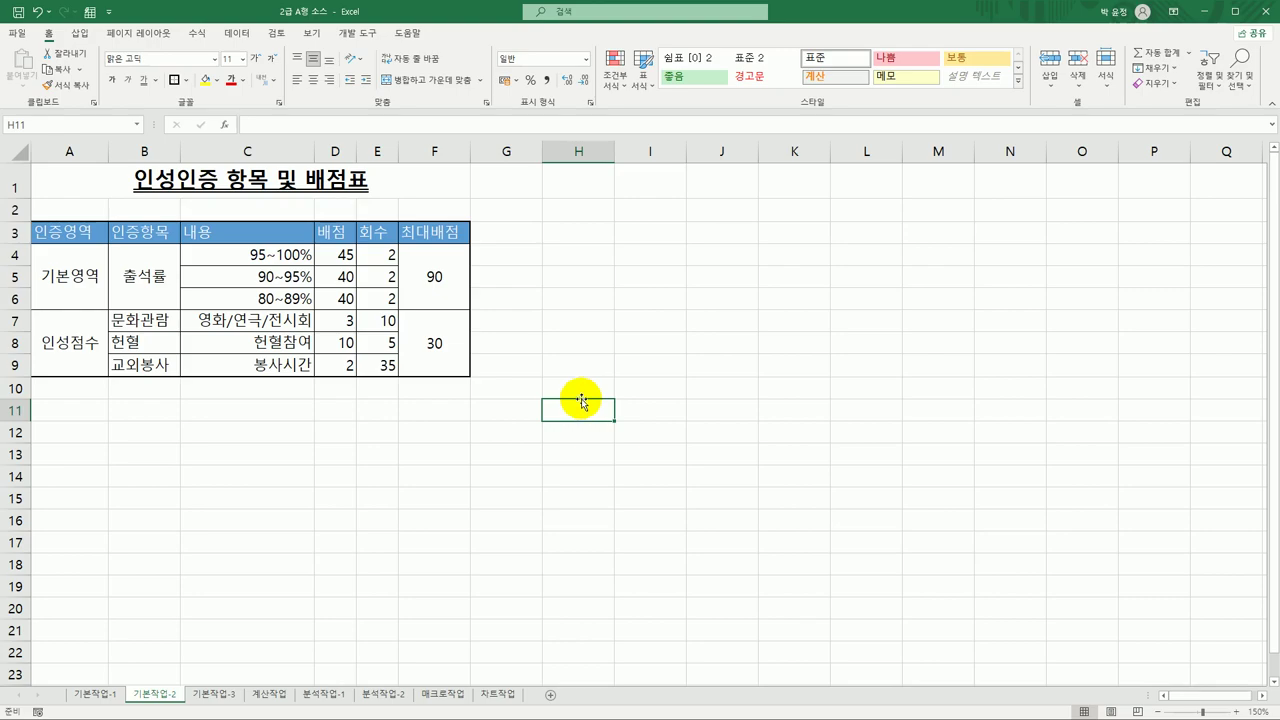
# On the 기본작업-3 sheet, create a new formula-based conditional formatting rule for the range A4:H18.
pyautogui.click(217, 694)
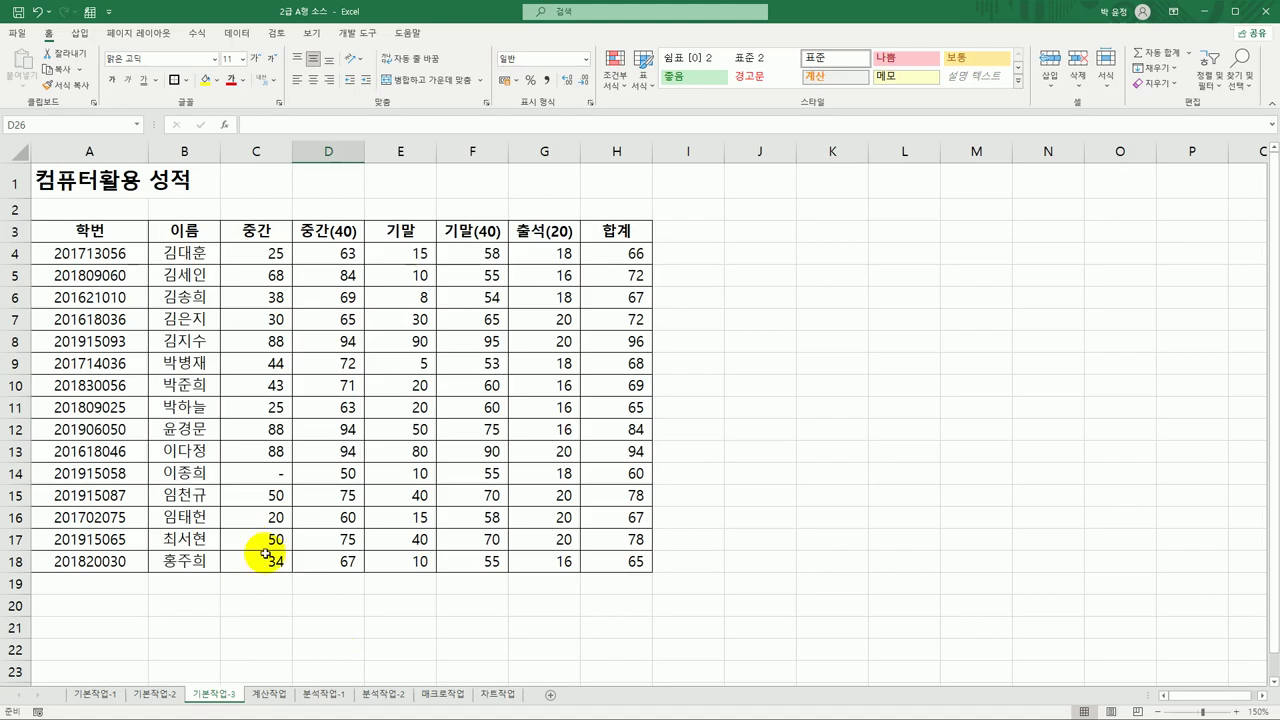
pyautogui.click(89, 230)
pyautogui.moveTo(89, 230); pyautogui.dragTo(597, 237)
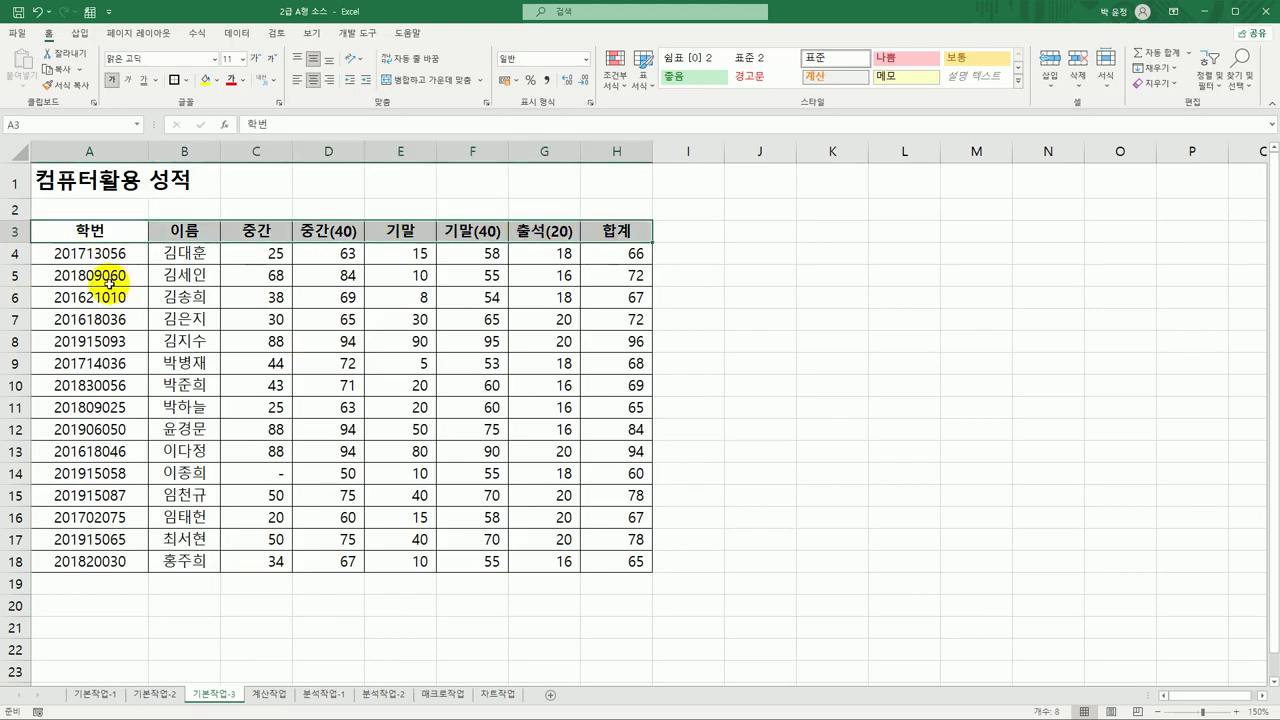
pyautogui.click(90, 253)
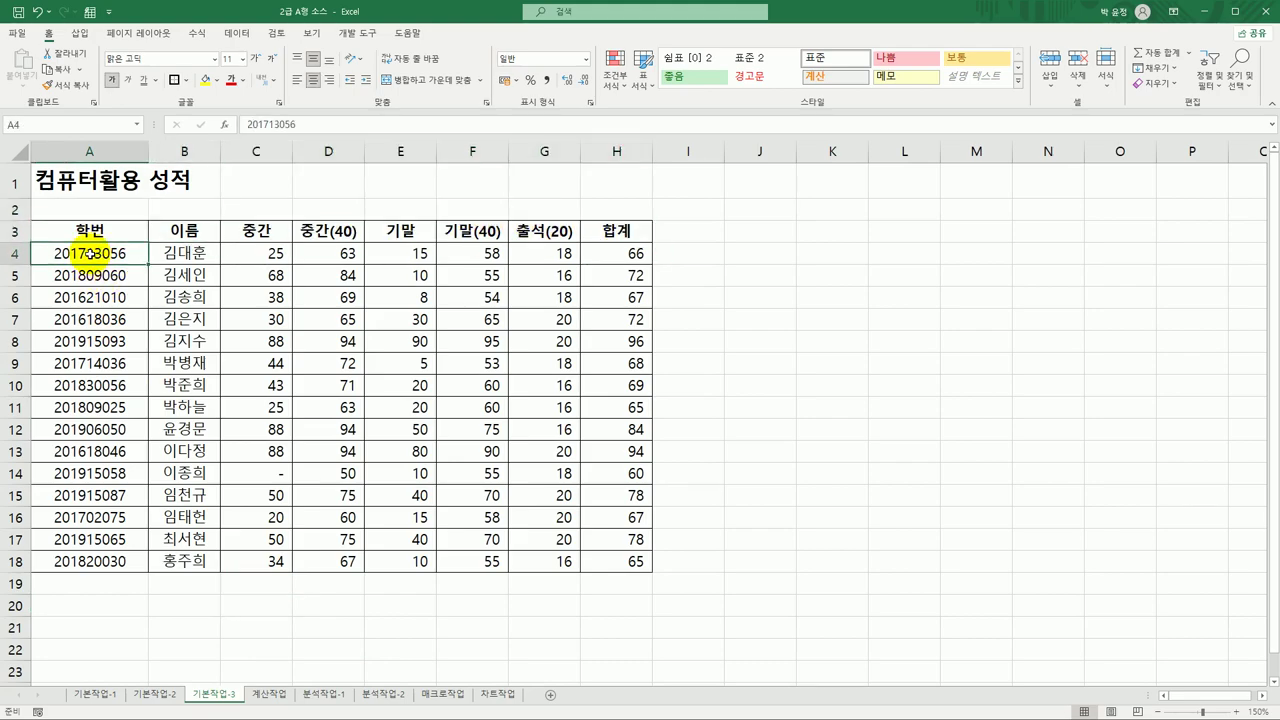
pyautogui.moveTo(90, 253)
pyautogui.mouseDown()
pyautogui.moveTo(537, 480)
pyautogui.moveTo(577, 546)
pyautogui.moveTo(602, 557)
pyautogui.mouseUp()
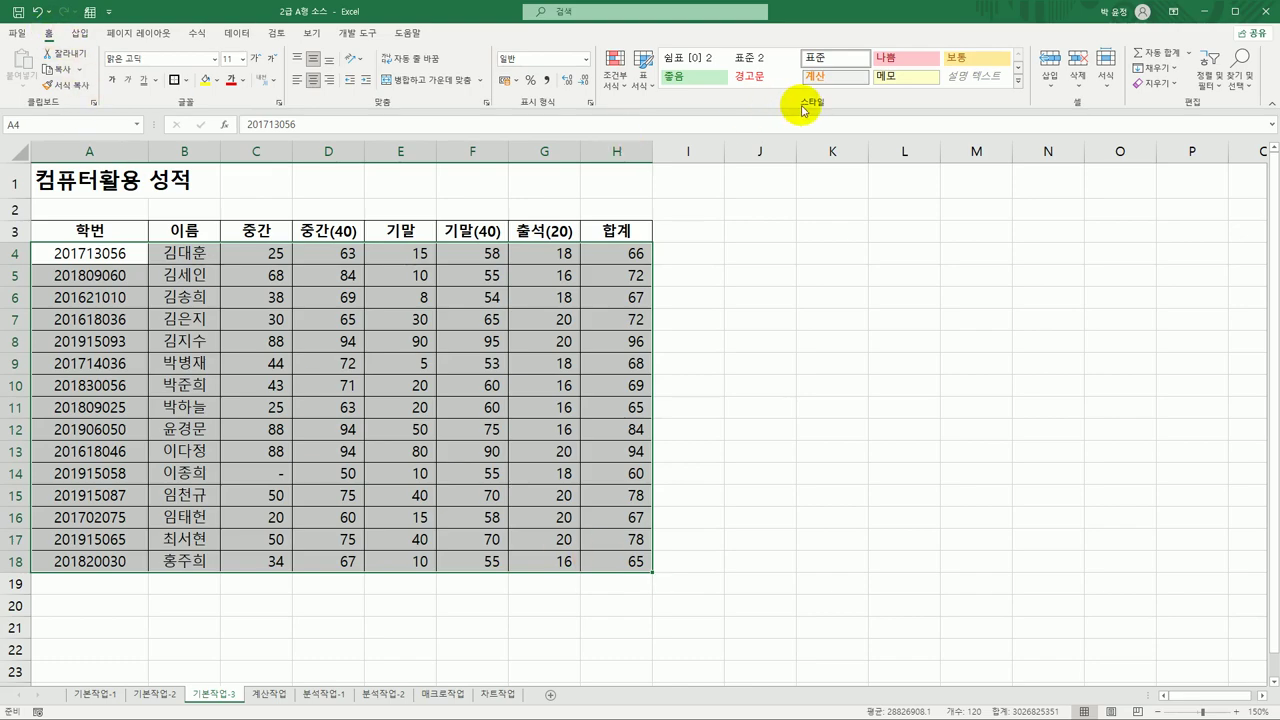
pyautogui.click(613, 86)
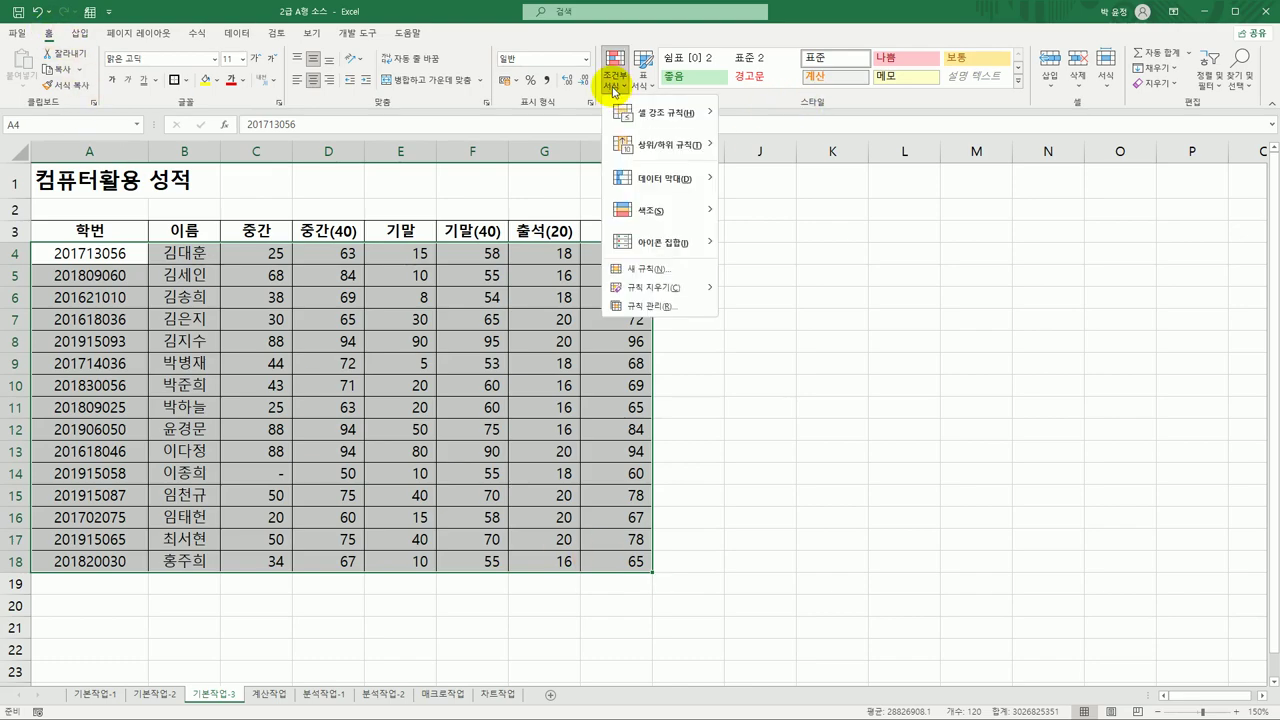
pyautogui.click(669, 272)
pyautogui.moveTo(651, 194); pyautogui.dragTo(857, 172)
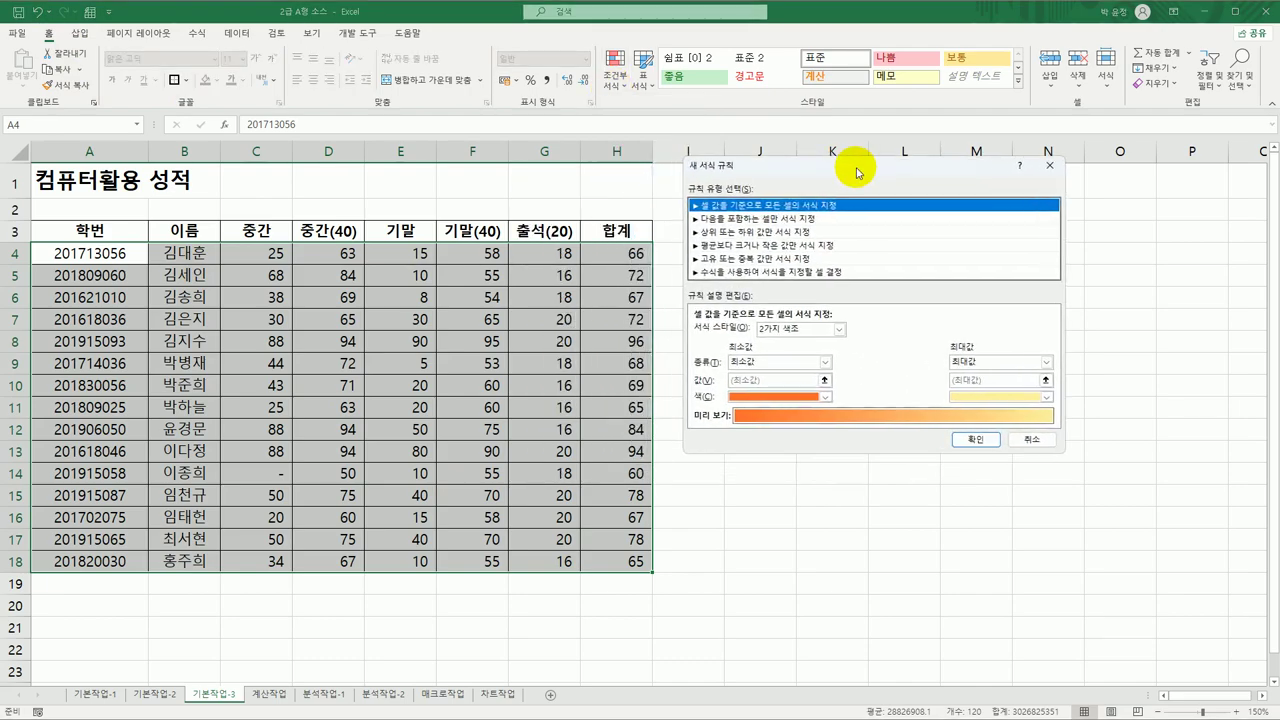
pyautogui.click(773, 273)
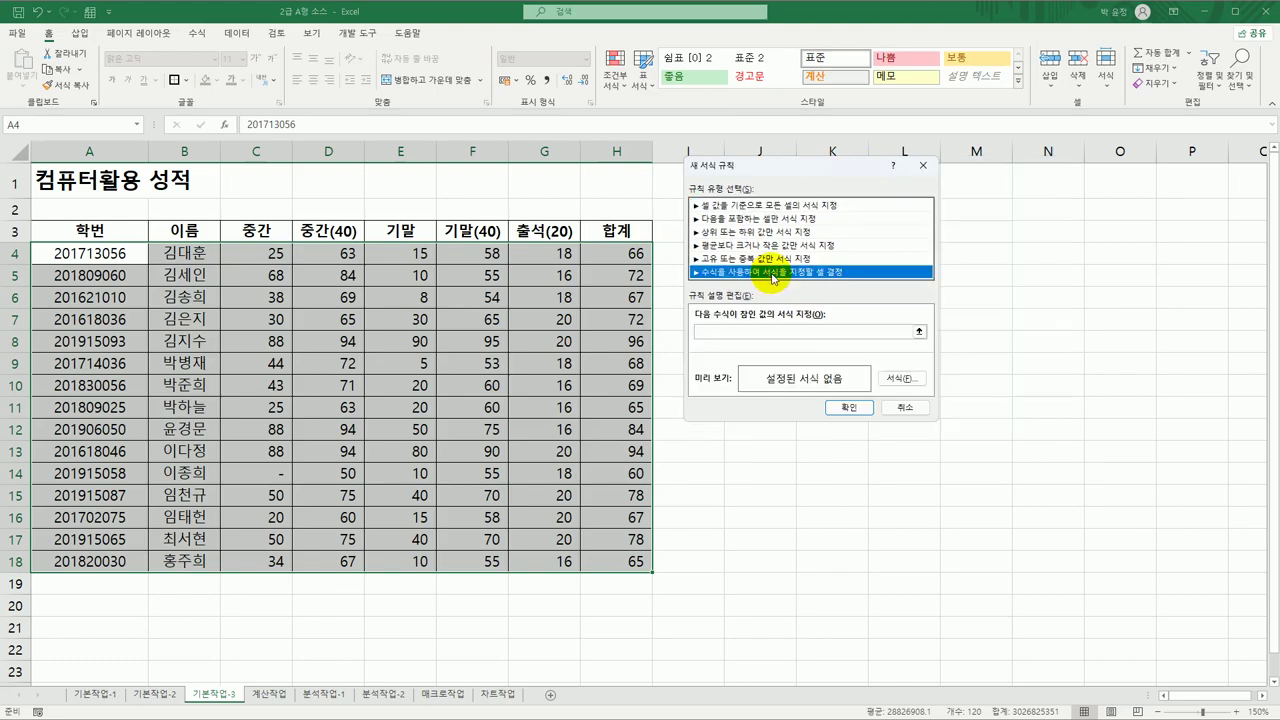
# Enter =left($A4,4)="2019" as the rule's condition, with only the column of the A4 reference fixed.
pyautogui.click(763, 333)
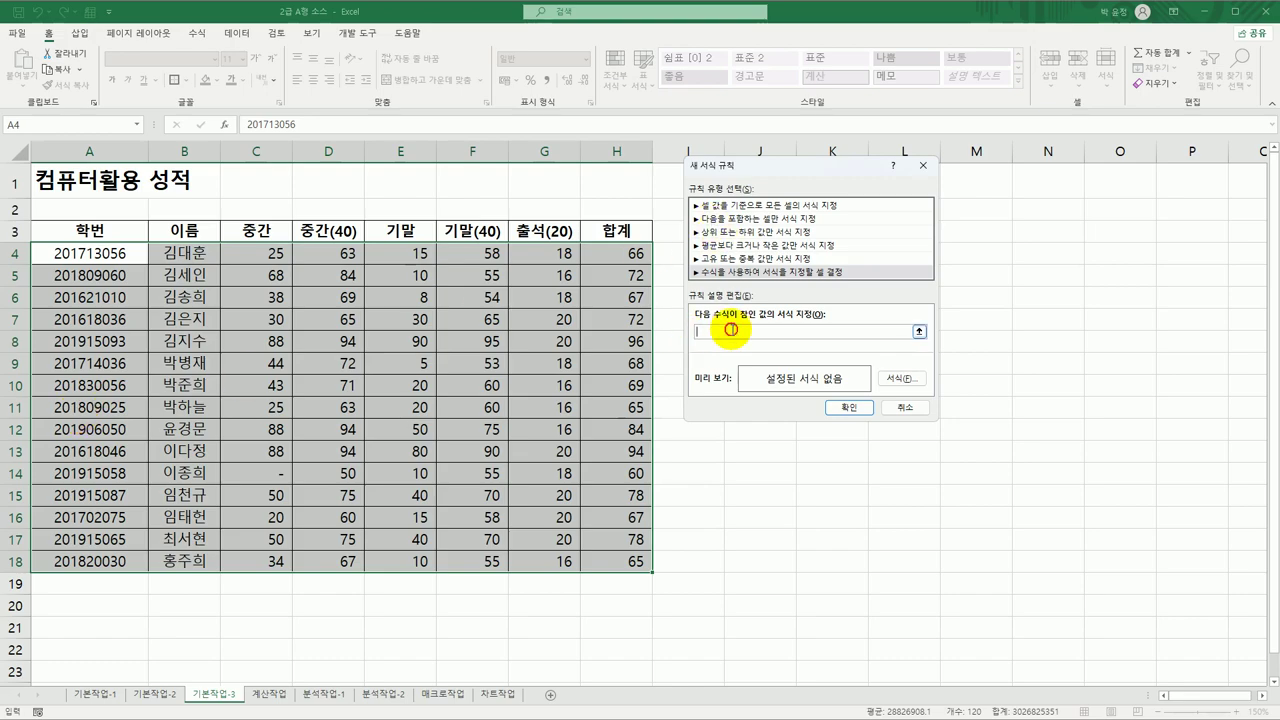
pyautogui.write('=left(')
pyautogui.click(88, 254)
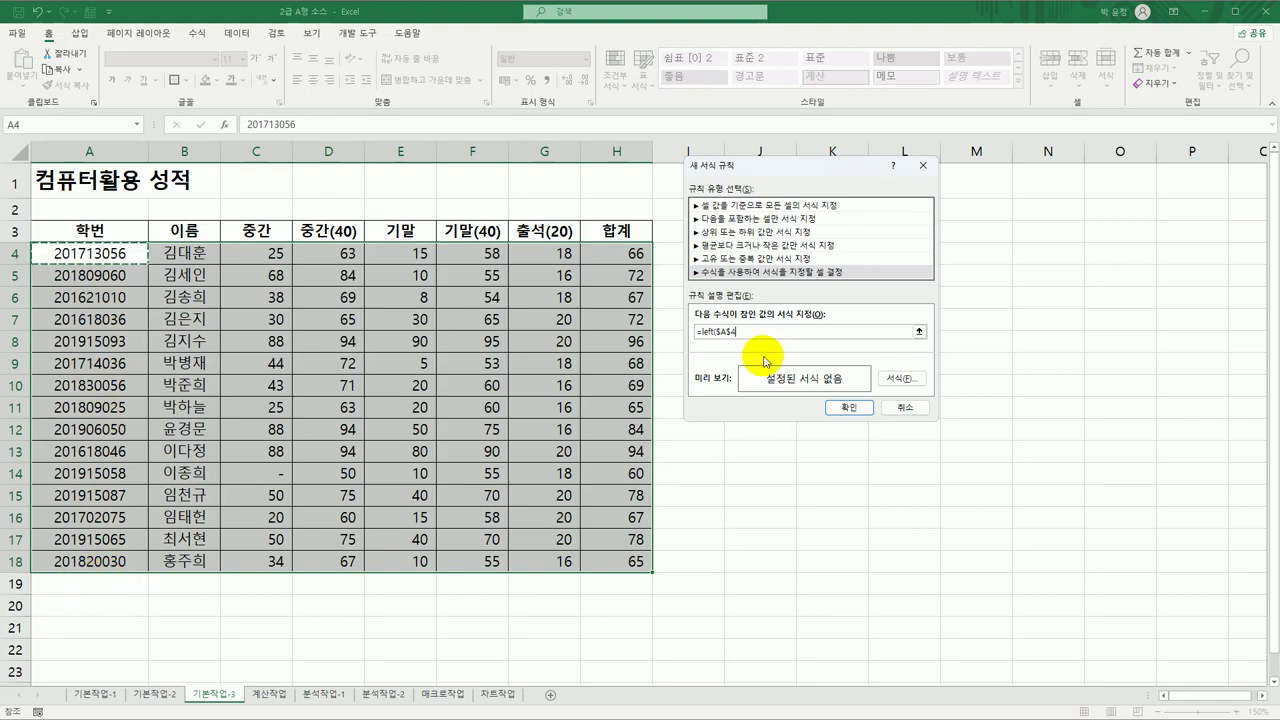
pyautogui.click(718, 331)
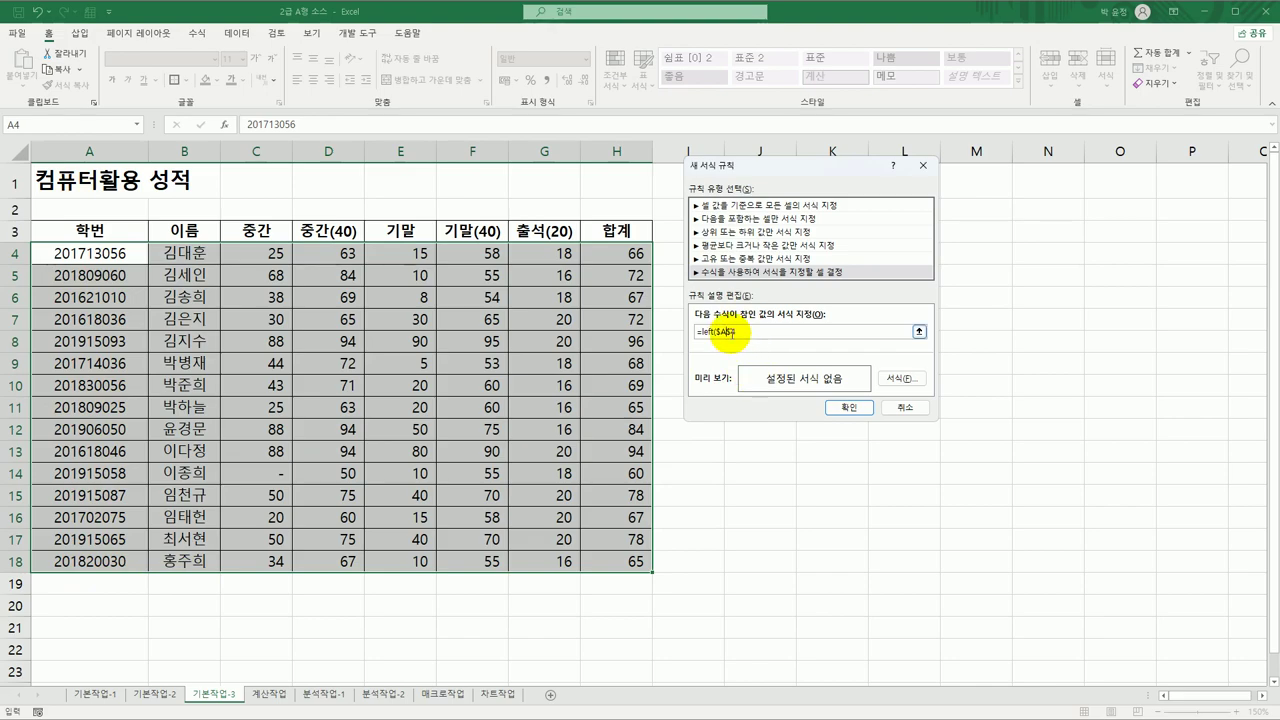
pyautogui.press('Delete')
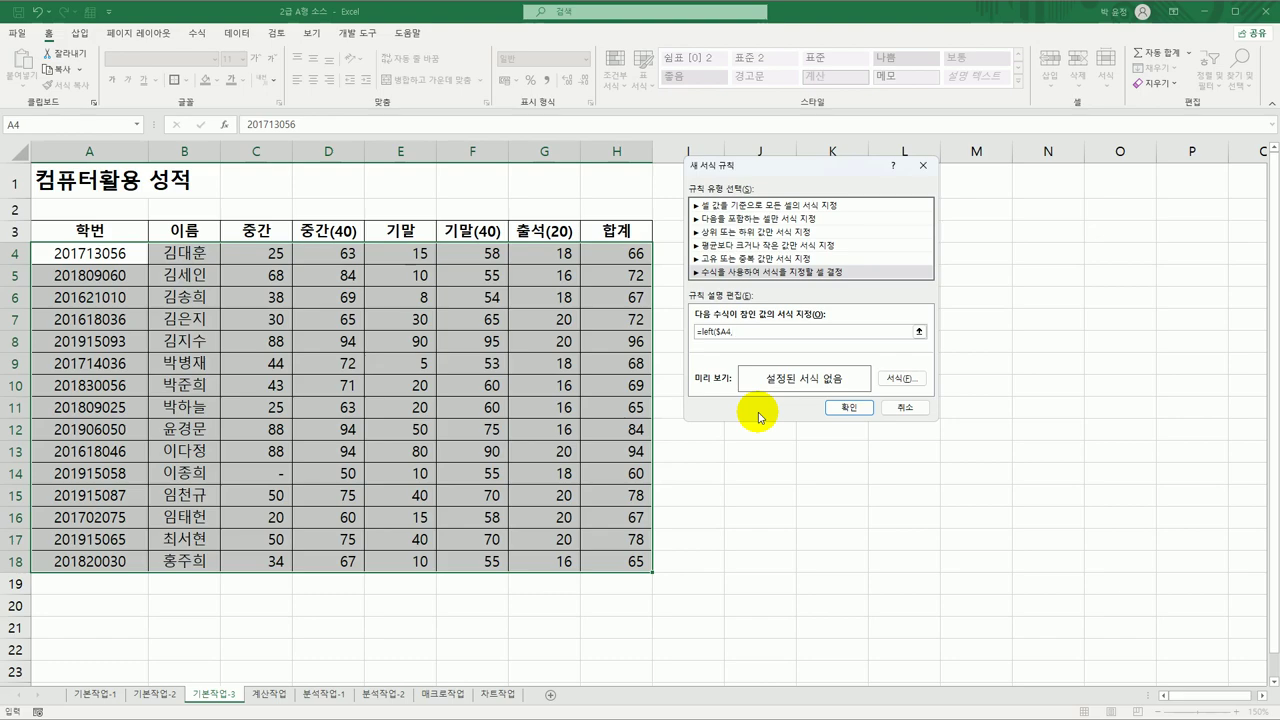
pyautogui.write(',4)="2019"')
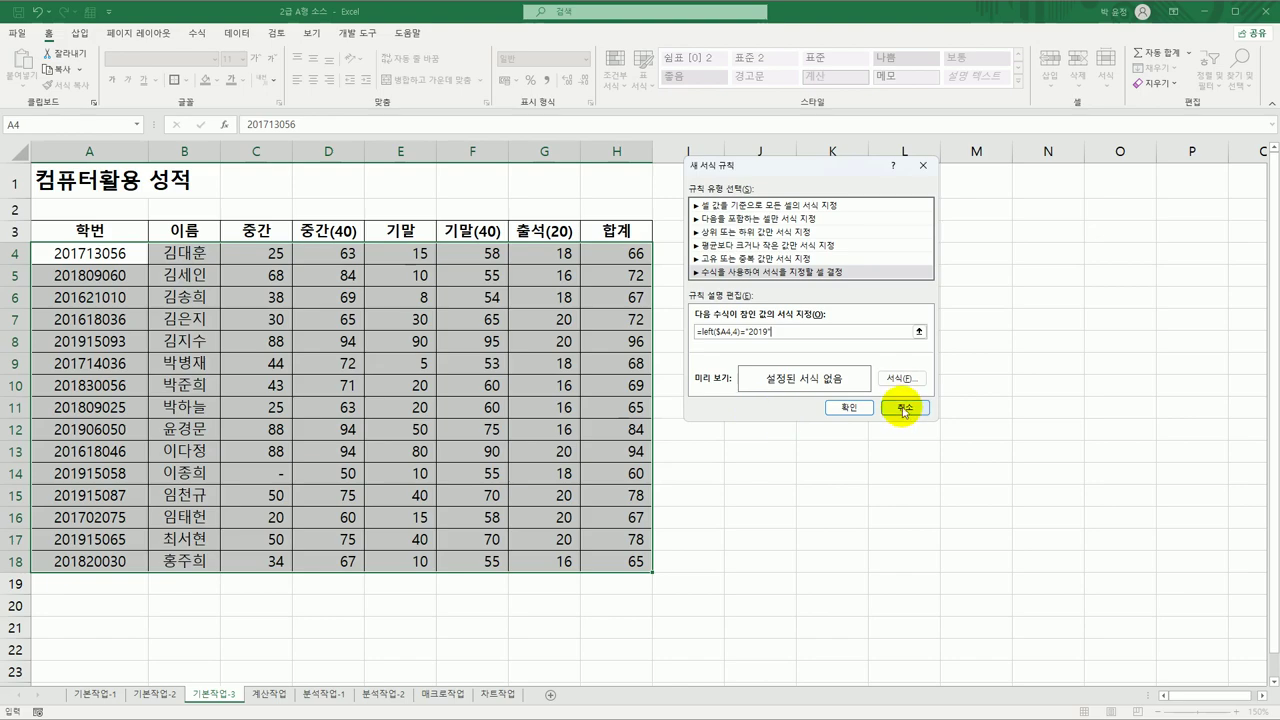
# Give the rule a standard red font colour, apply it, and check the matching 학번 rows.
pyautogui.click(922, 377)
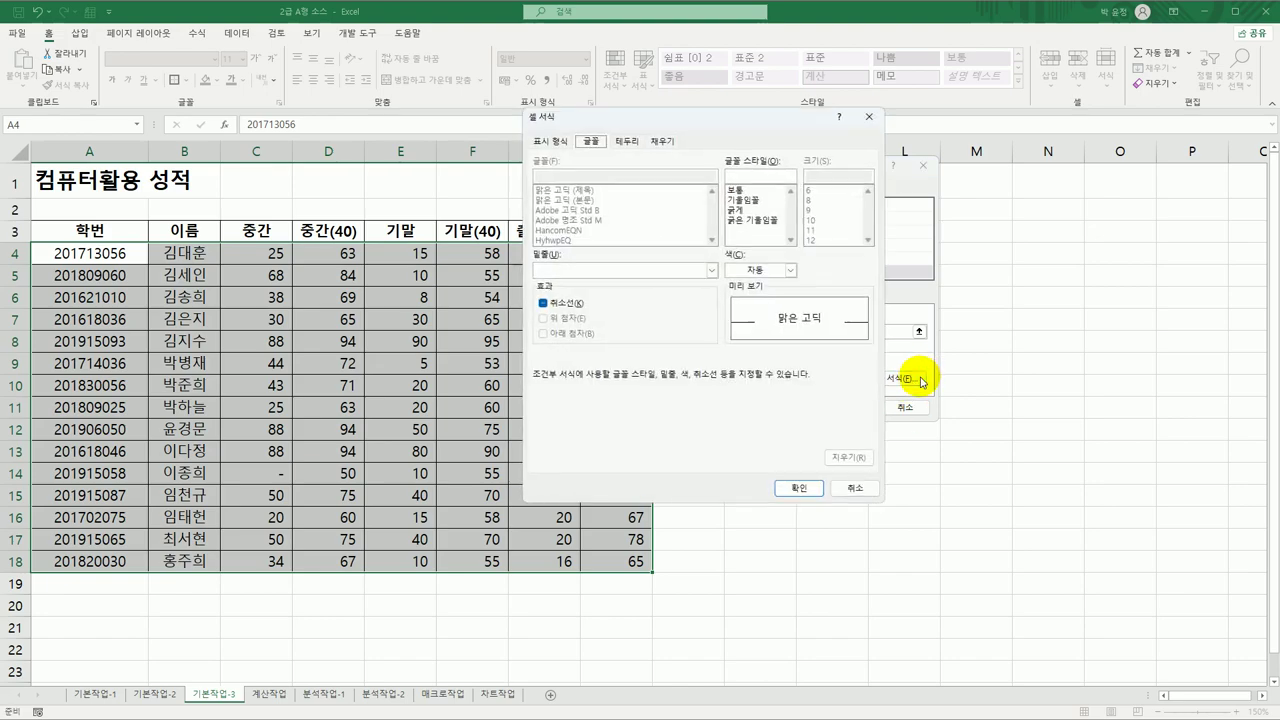
pyautogui.moveTo(740, 116); pyautogui.dragTo(1046, 147)
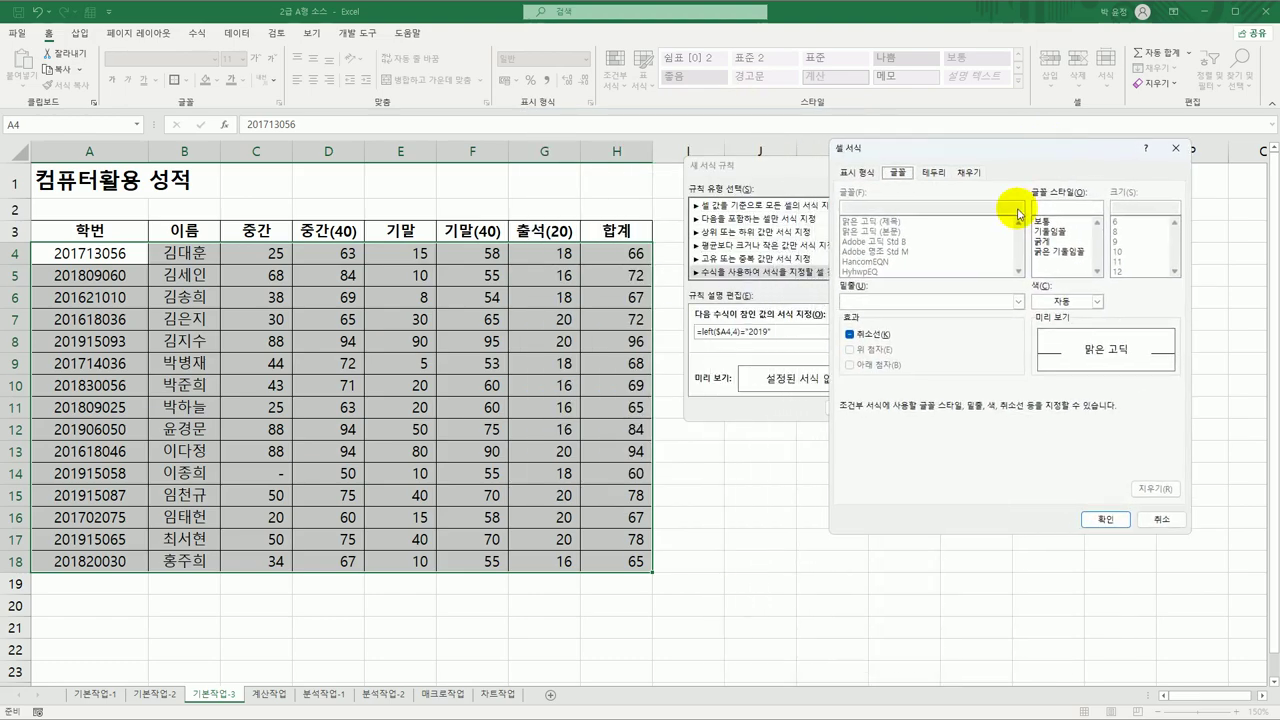
pyautogui.click(1097, 301)
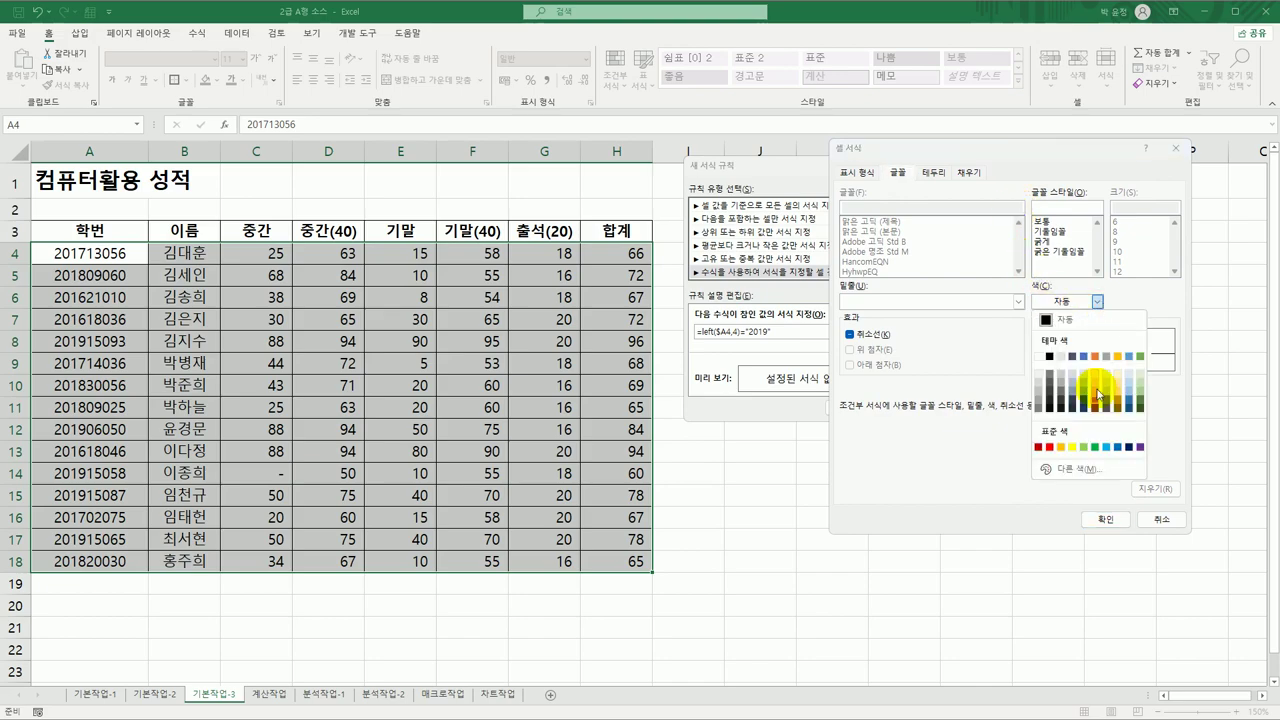
pyautogui.click(1050, 448)
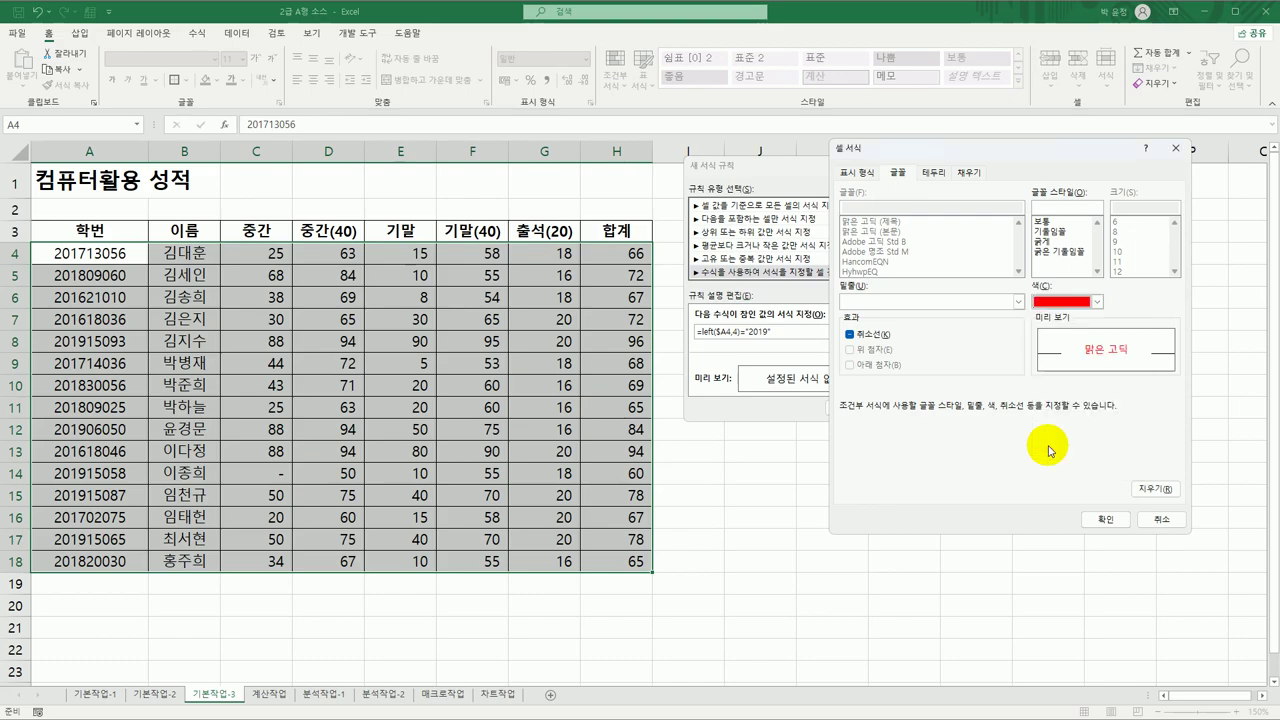
pyautogui.click(1105, 520)
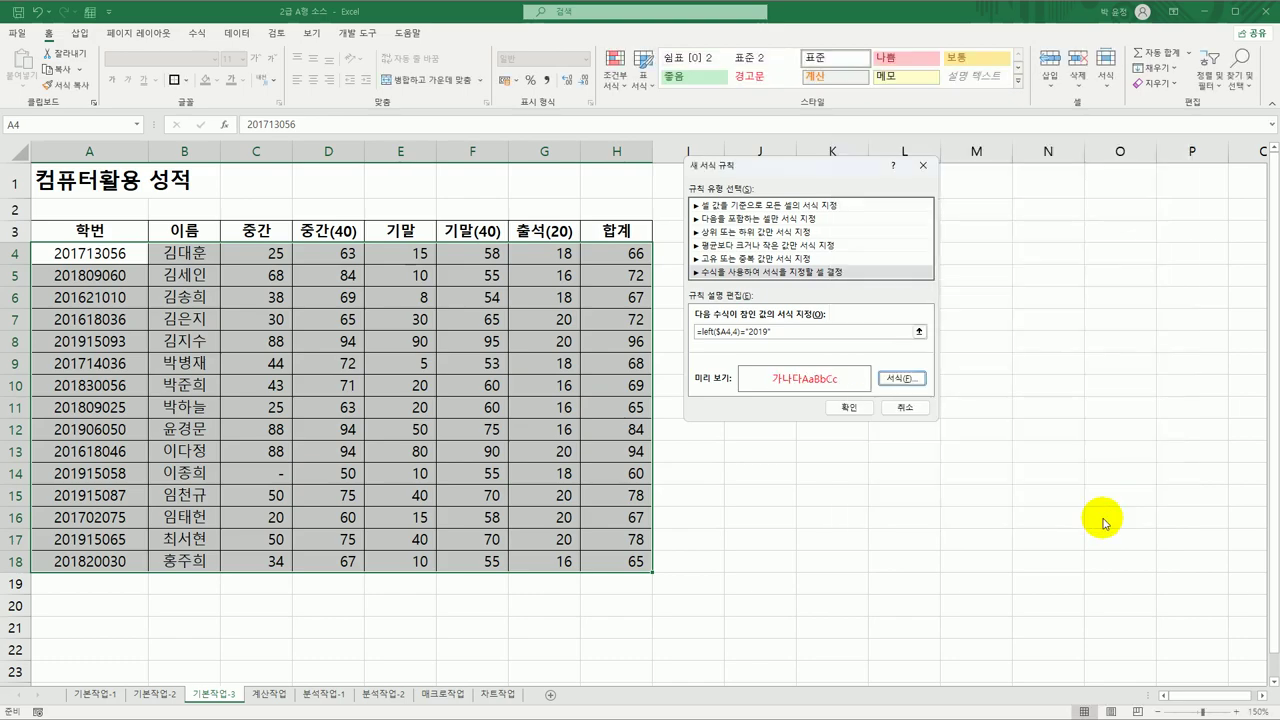
pyautogui.click(849, 408)
pyautogui.click(832, 459)
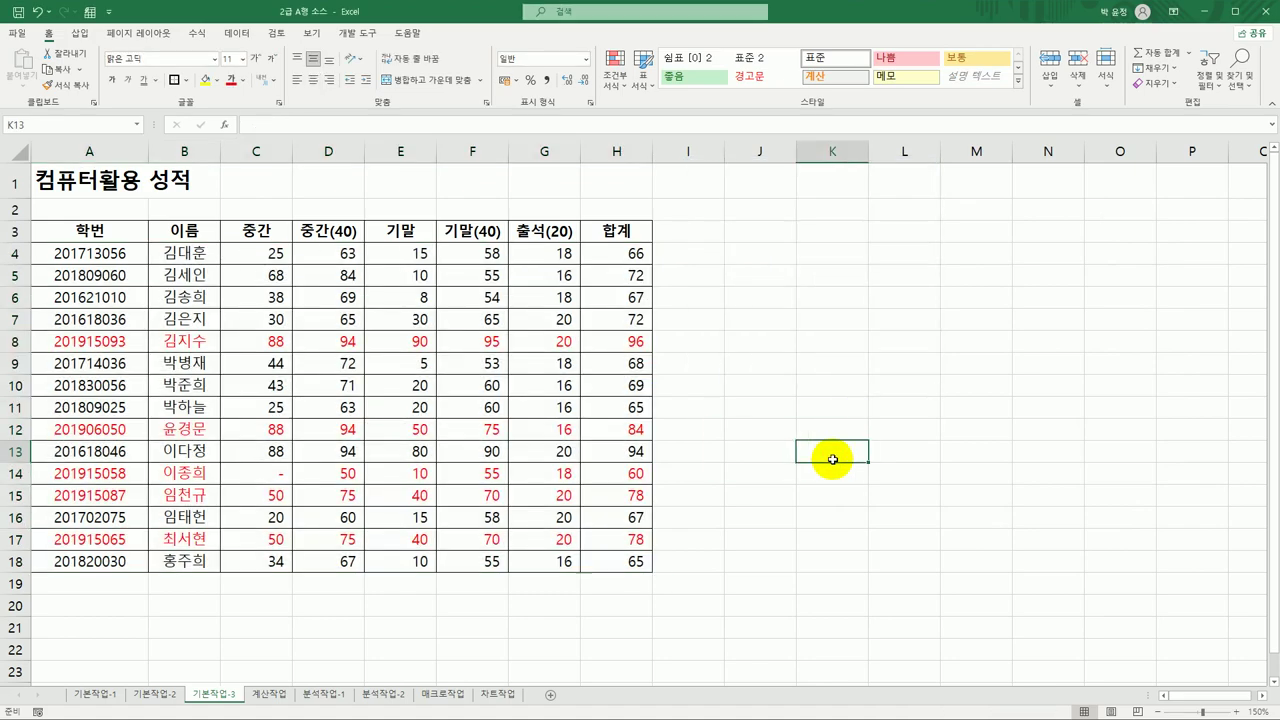
pyautogui.click(93, 334)
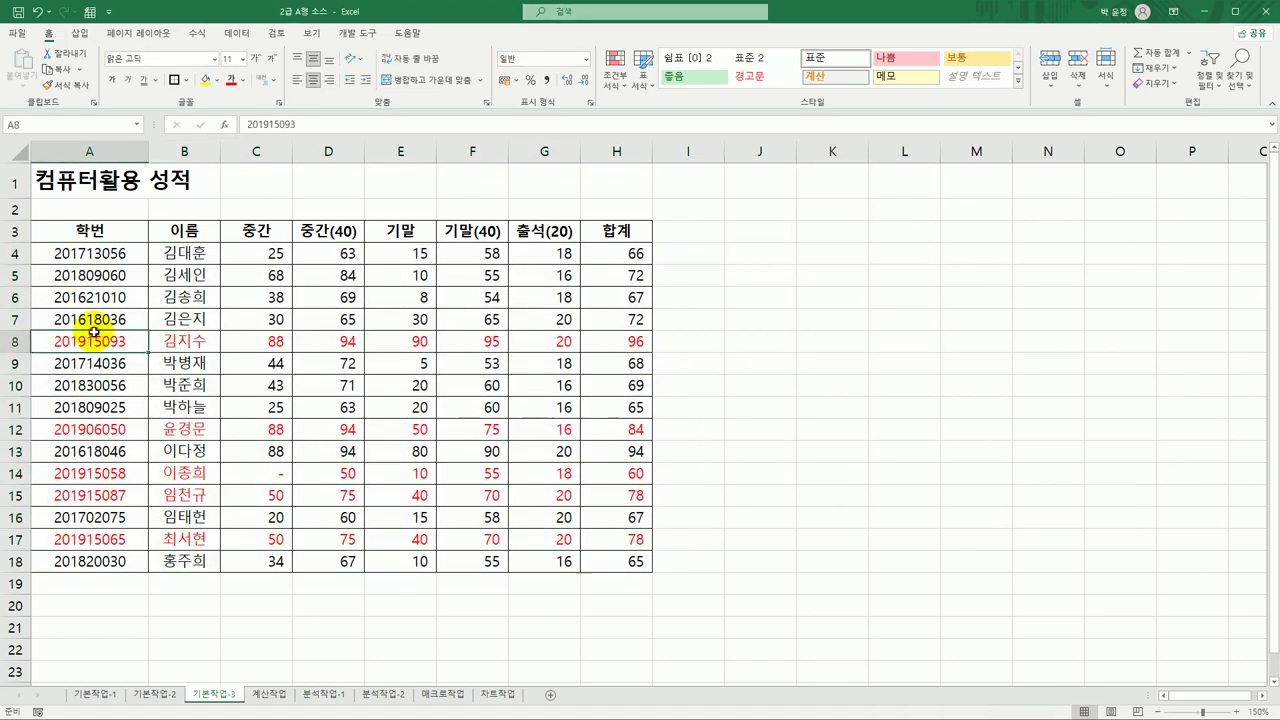
pyautogui.click(106, 490)
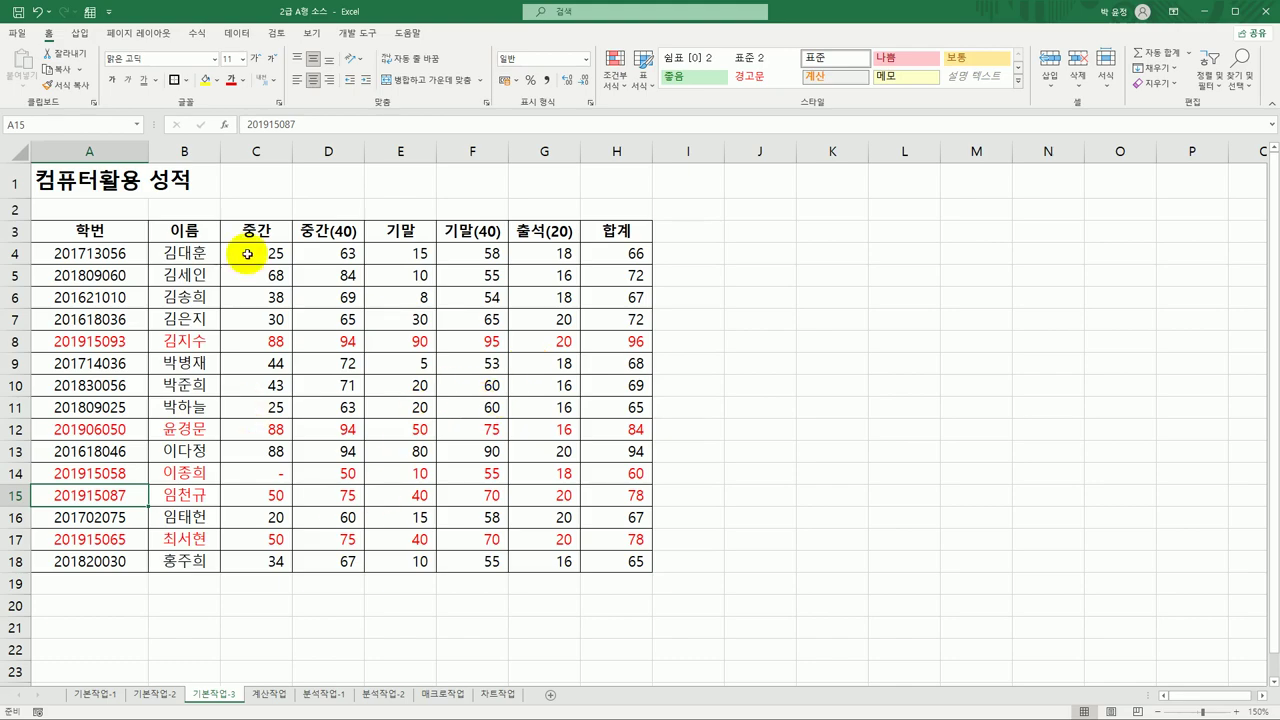
# Open the 계산작업 sheet and review the 응시일 dates in C3:C9 for the 요일 column of [표1].
pyautogui.click(270, 693)
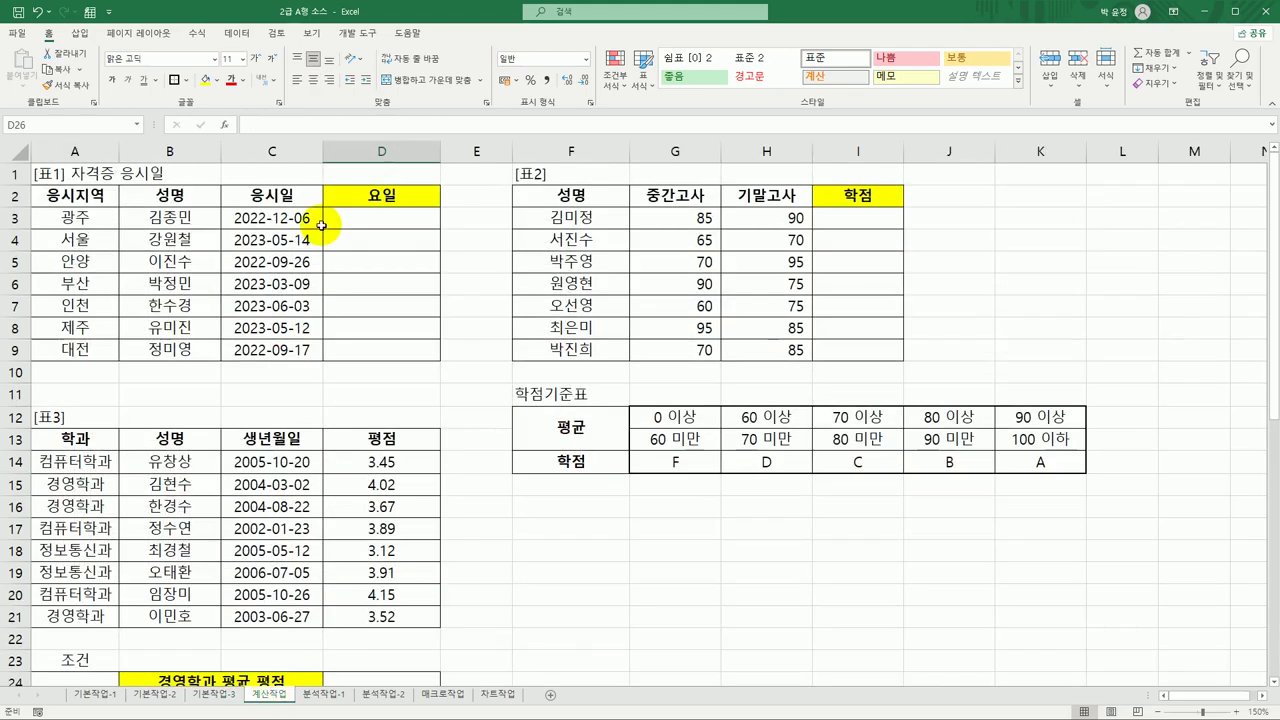
pyautogui.click(365, 215)
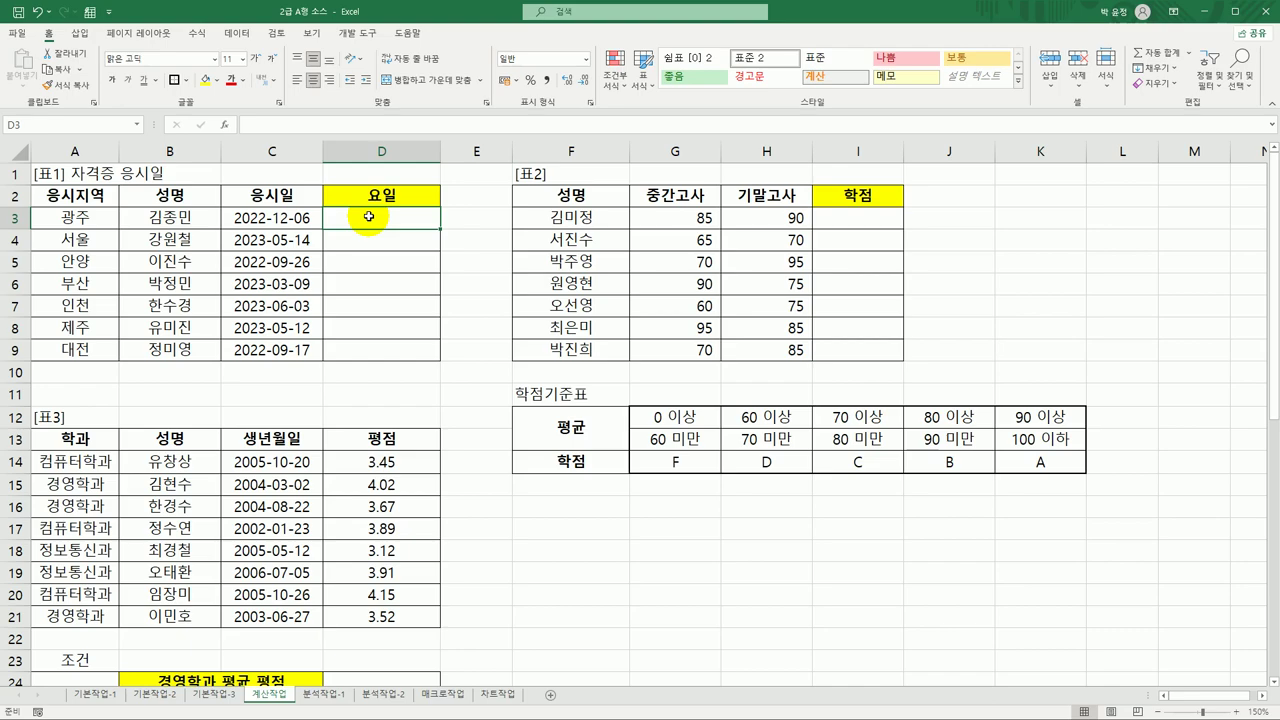
pyautogui.moveTo(294, 216); pyautogui.dragTo(296, 349)
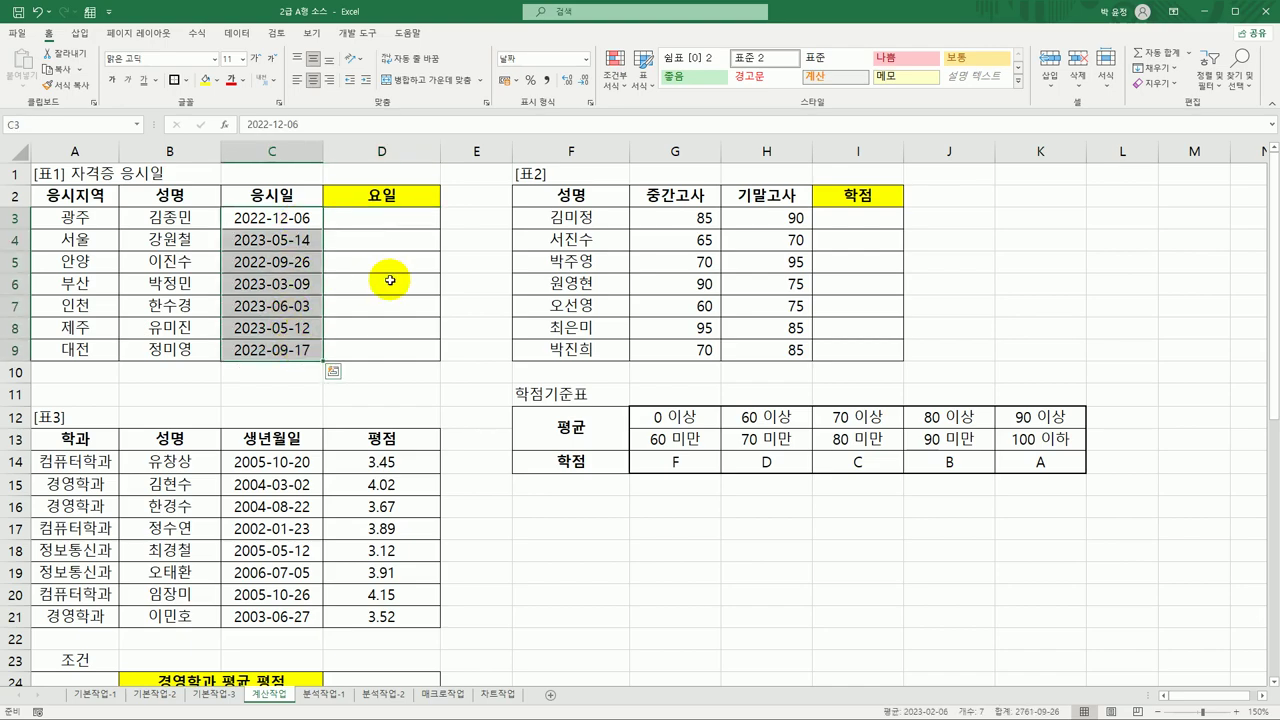
pyautogui.click(388, 219)
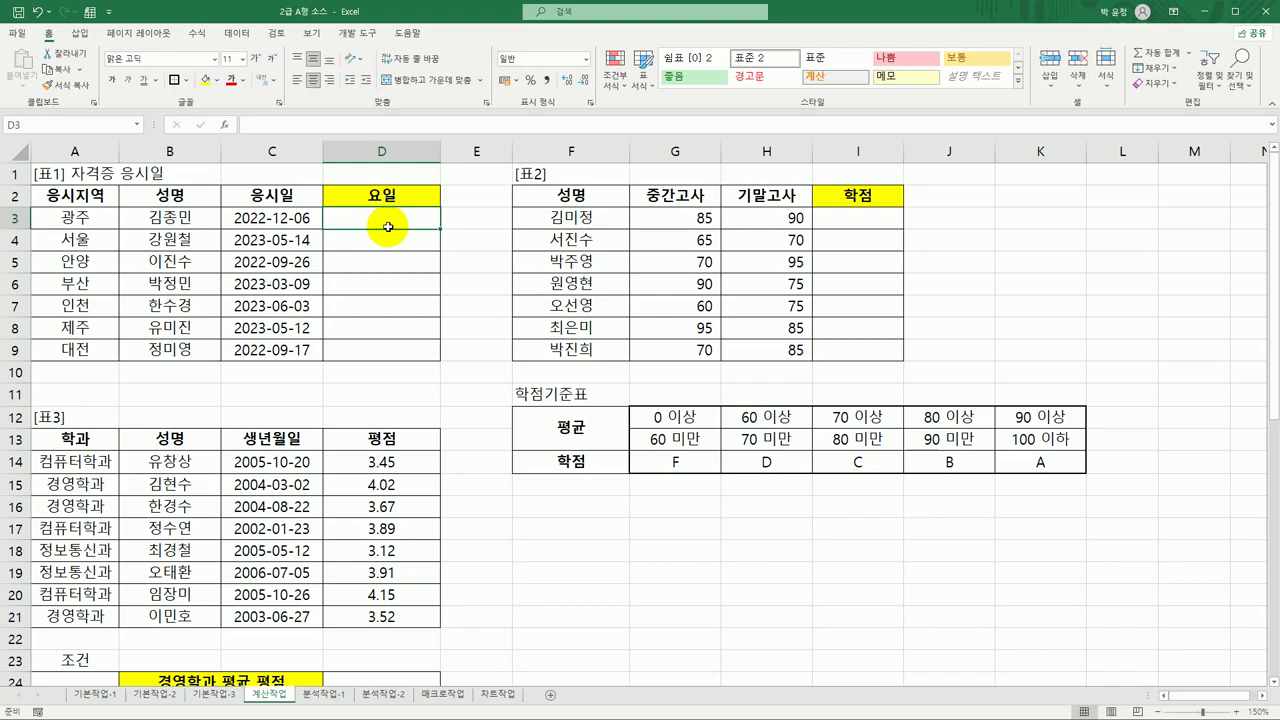
pyautogui.moveTo(300, 216); pyautogui.dragTo(287, 357)
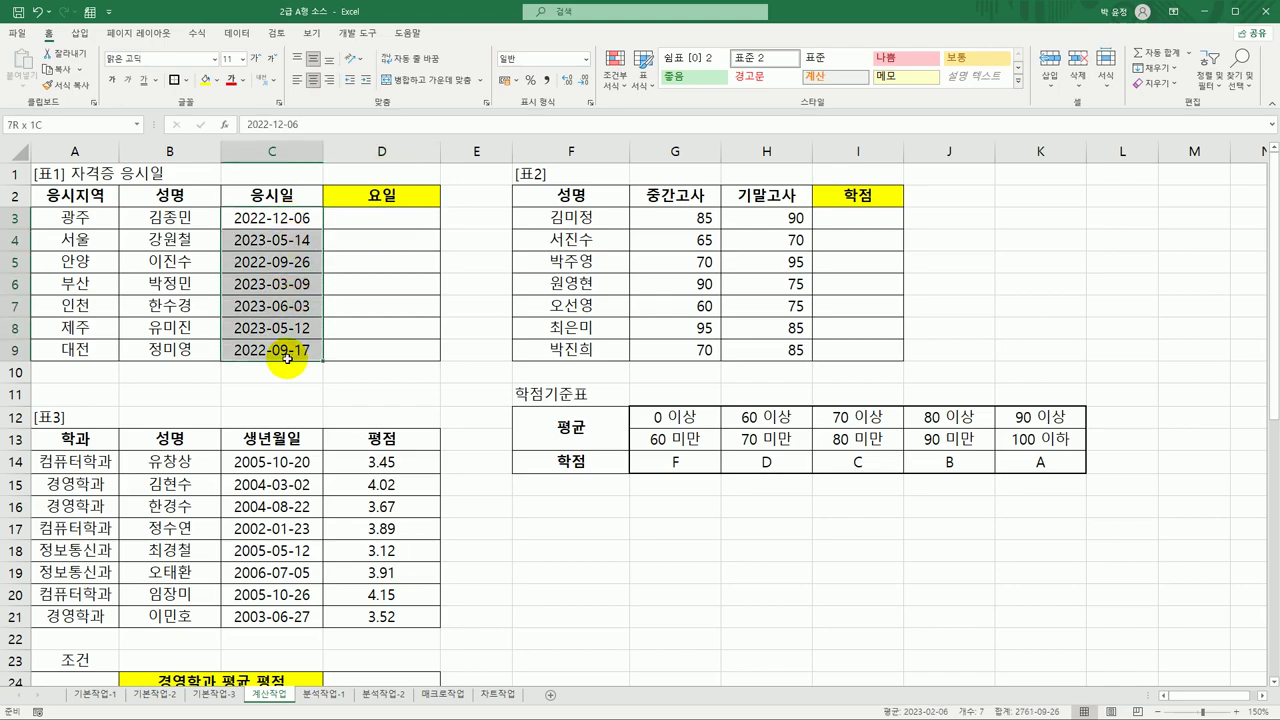
pyautogui.click(368, 216)
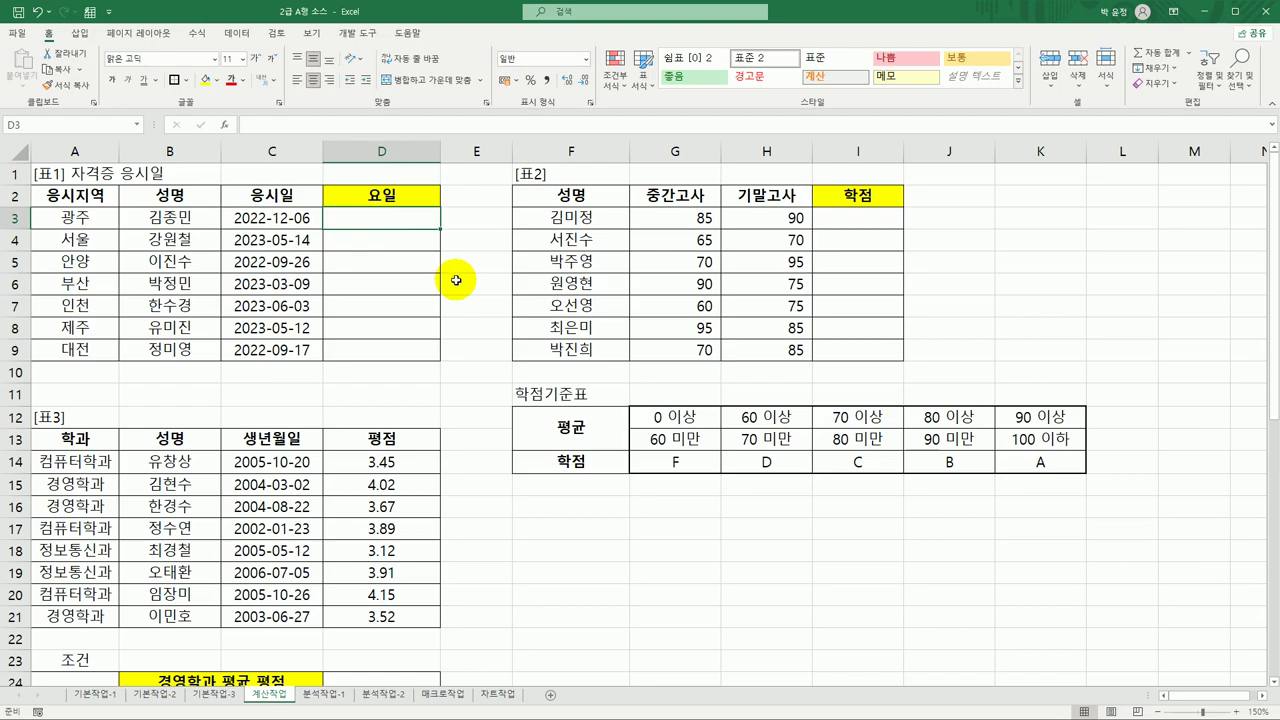
# Enter =WEEKDAY(C3,2) in D3, with 1 standing for Monday, and fill it down to D9.
pyautogui.write('=')
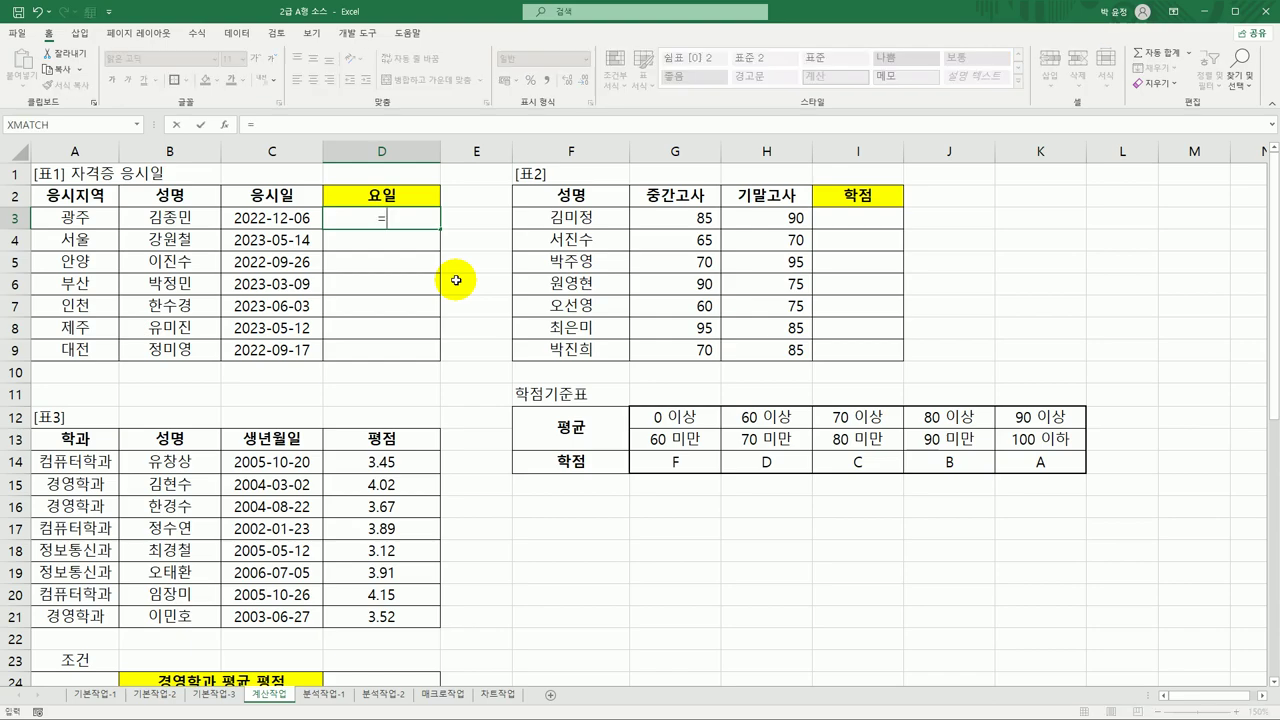
pyautogui.write('we')
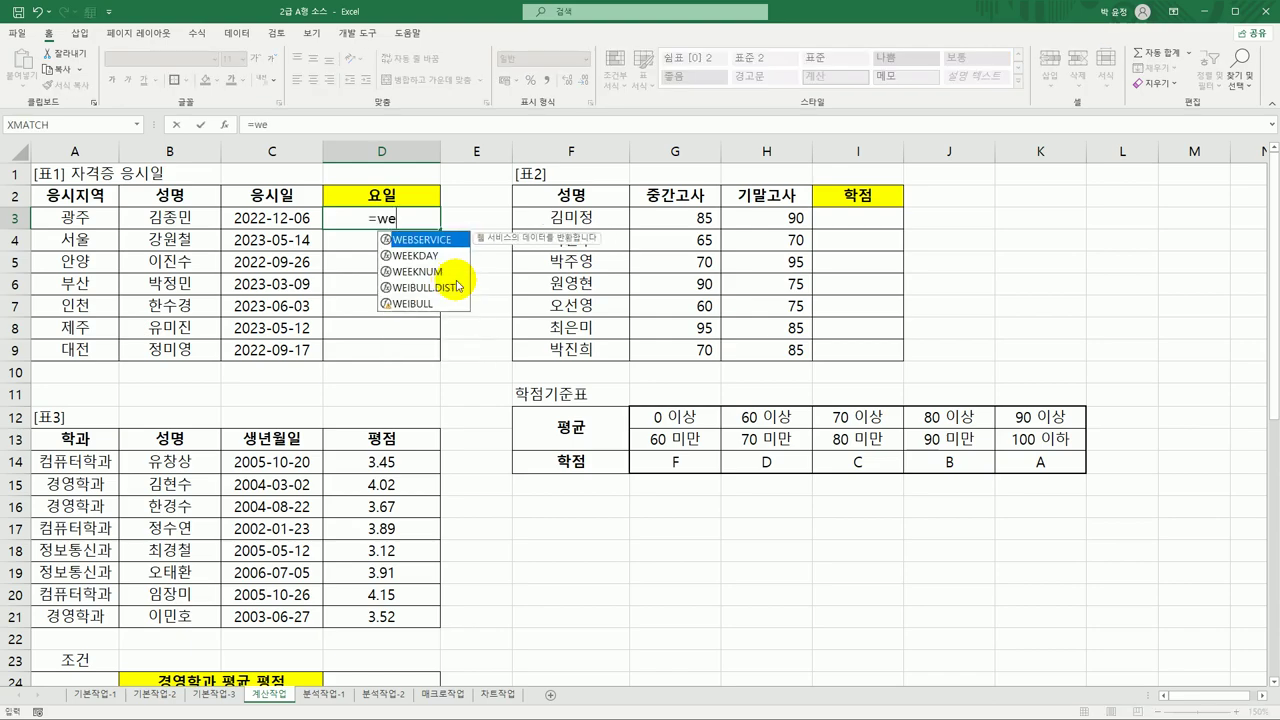
pyautogui.doubleClick(433, 257)
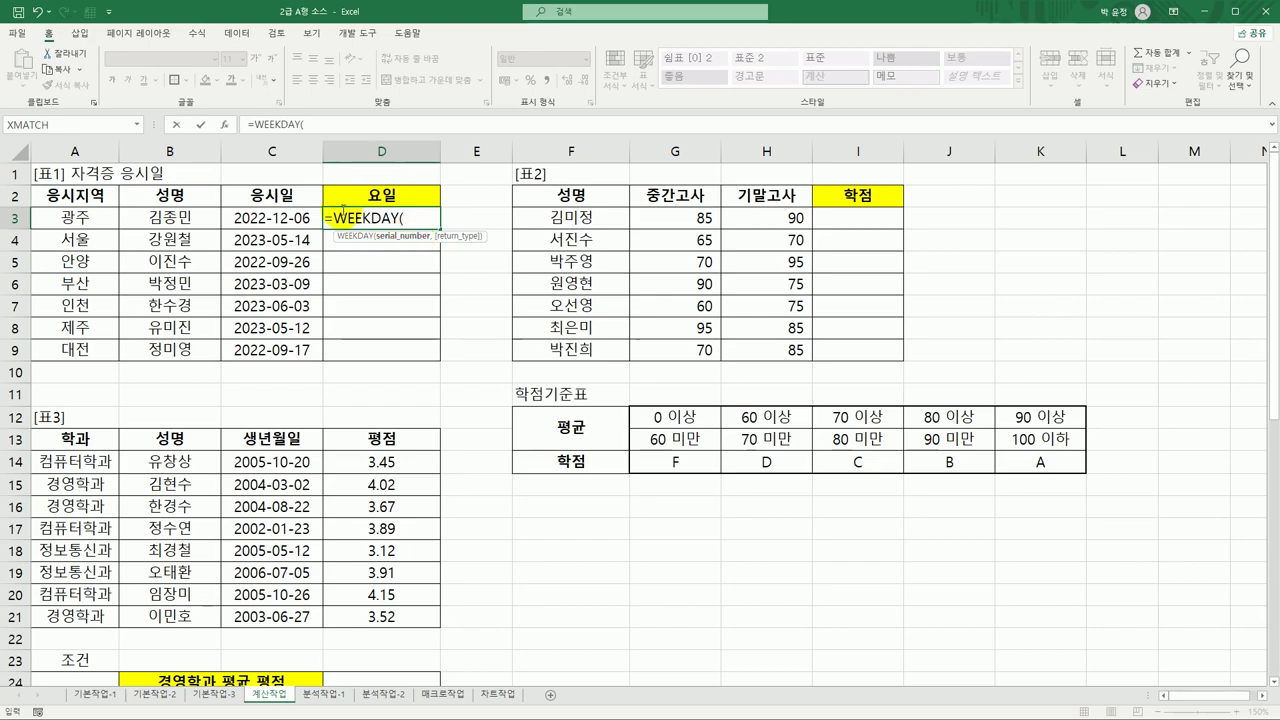
pyautogui.click(301, 221)
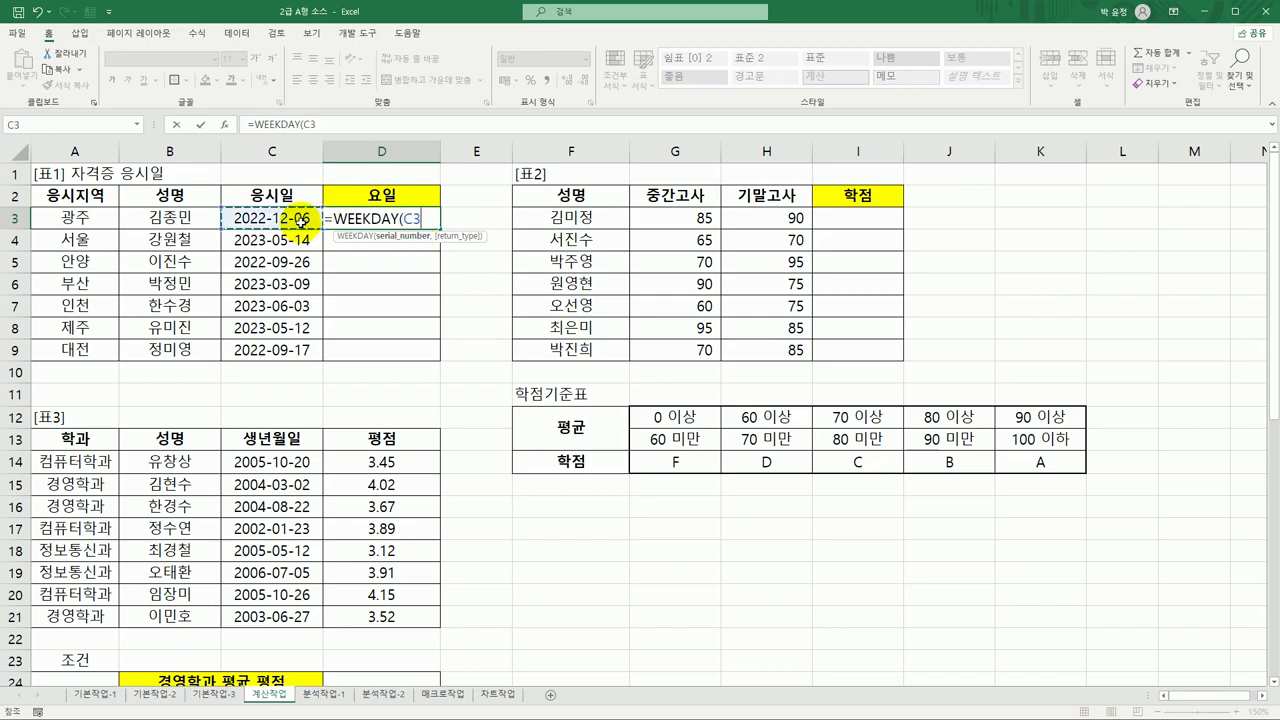
pyautogui.write(',')
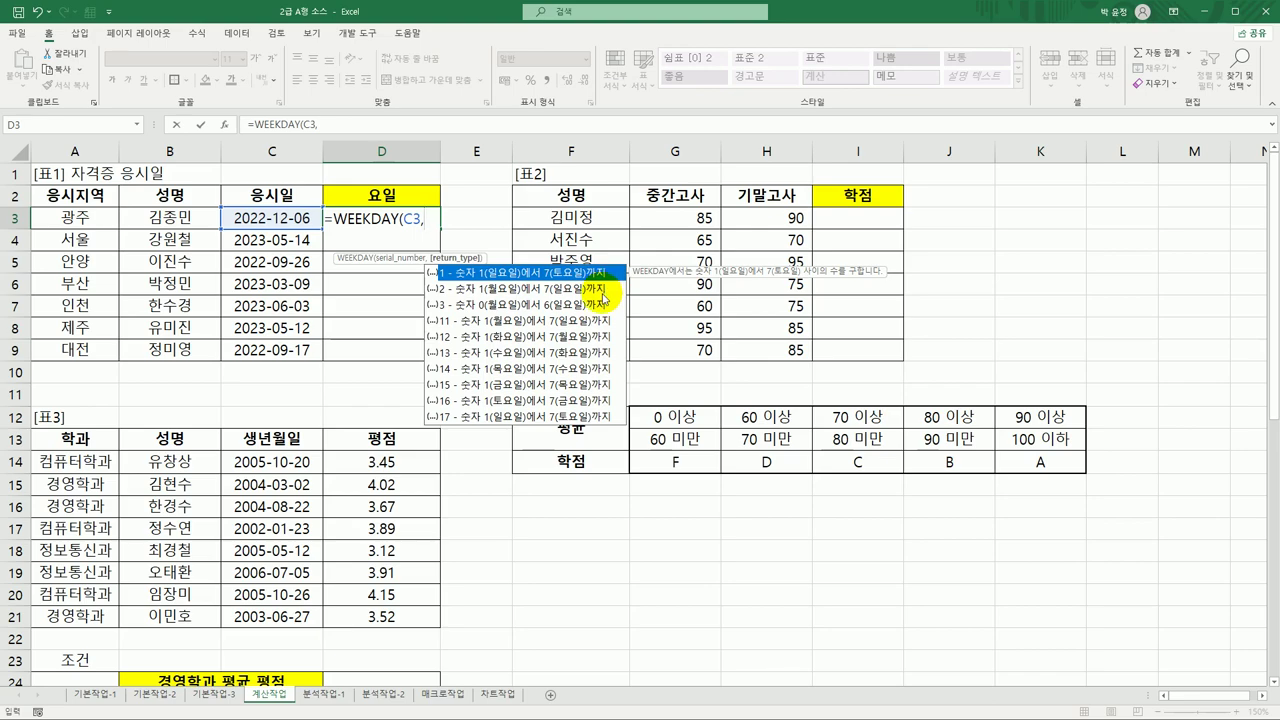
pyautogui.click(487, 292)
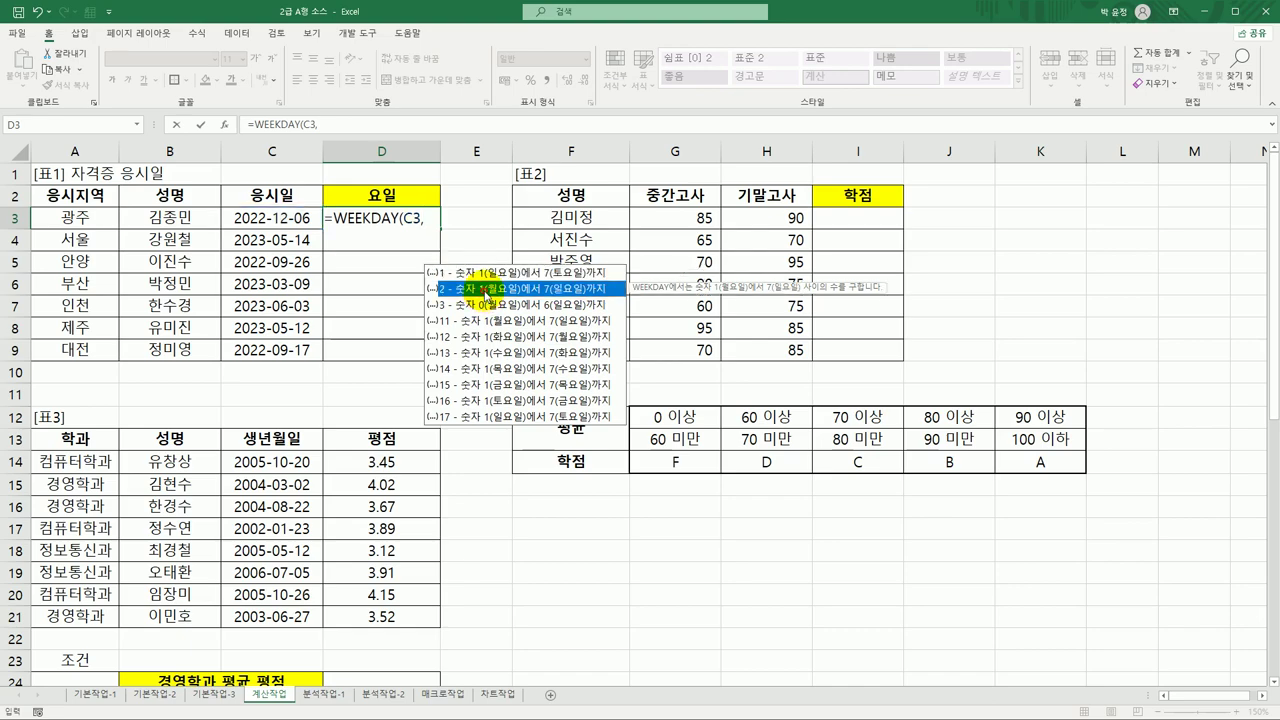
pyautogui.doubleClick(487, 292)
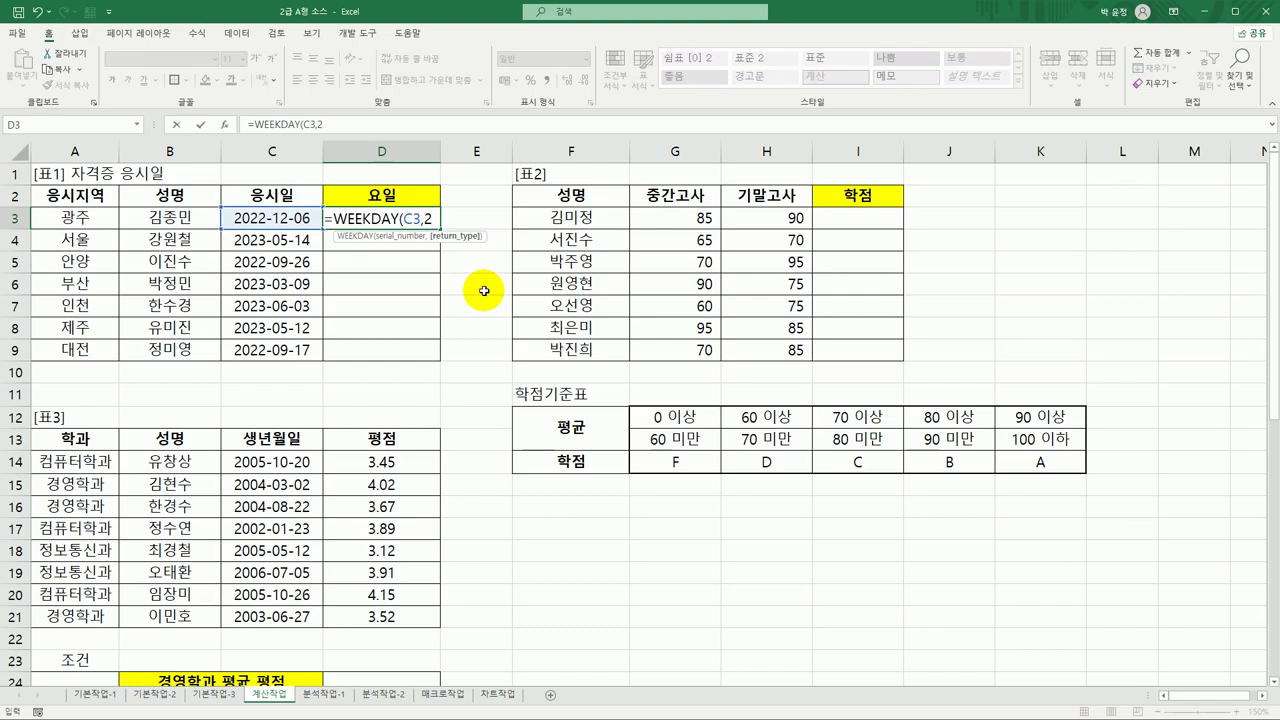
pyautogui.write(')')
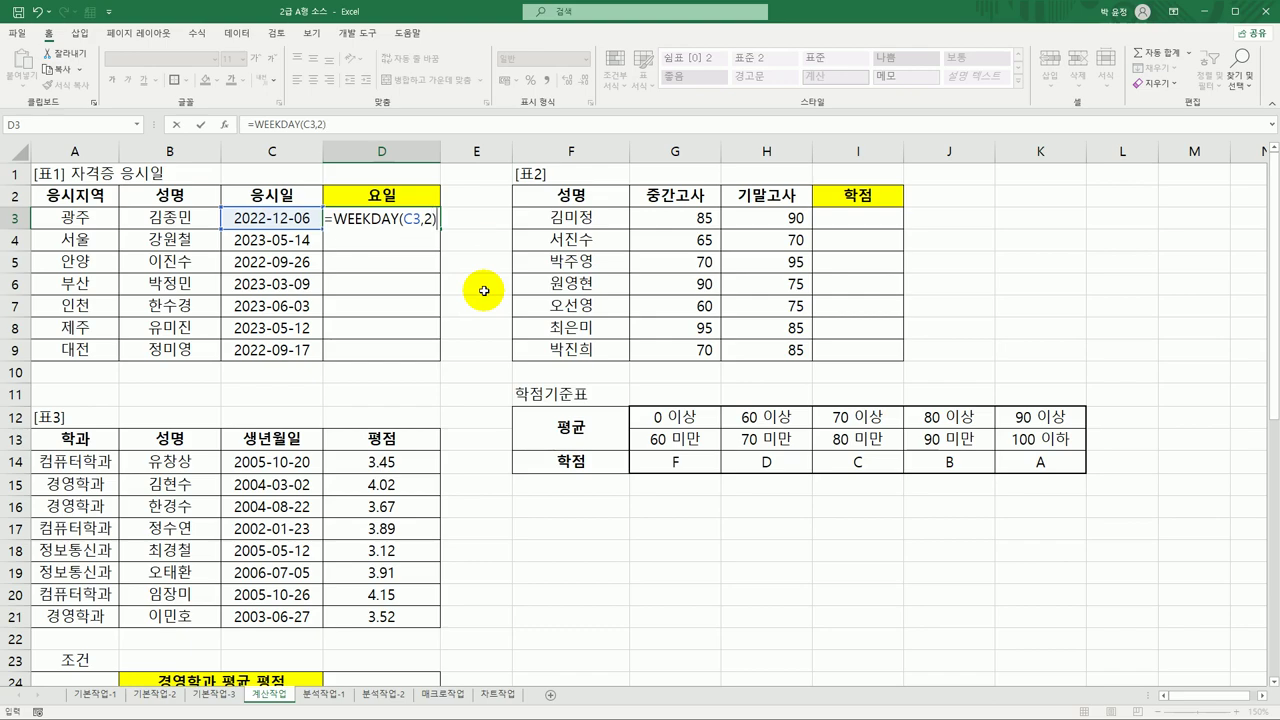
pyautogui.press('Return')
pyautogui.click(424, 220)
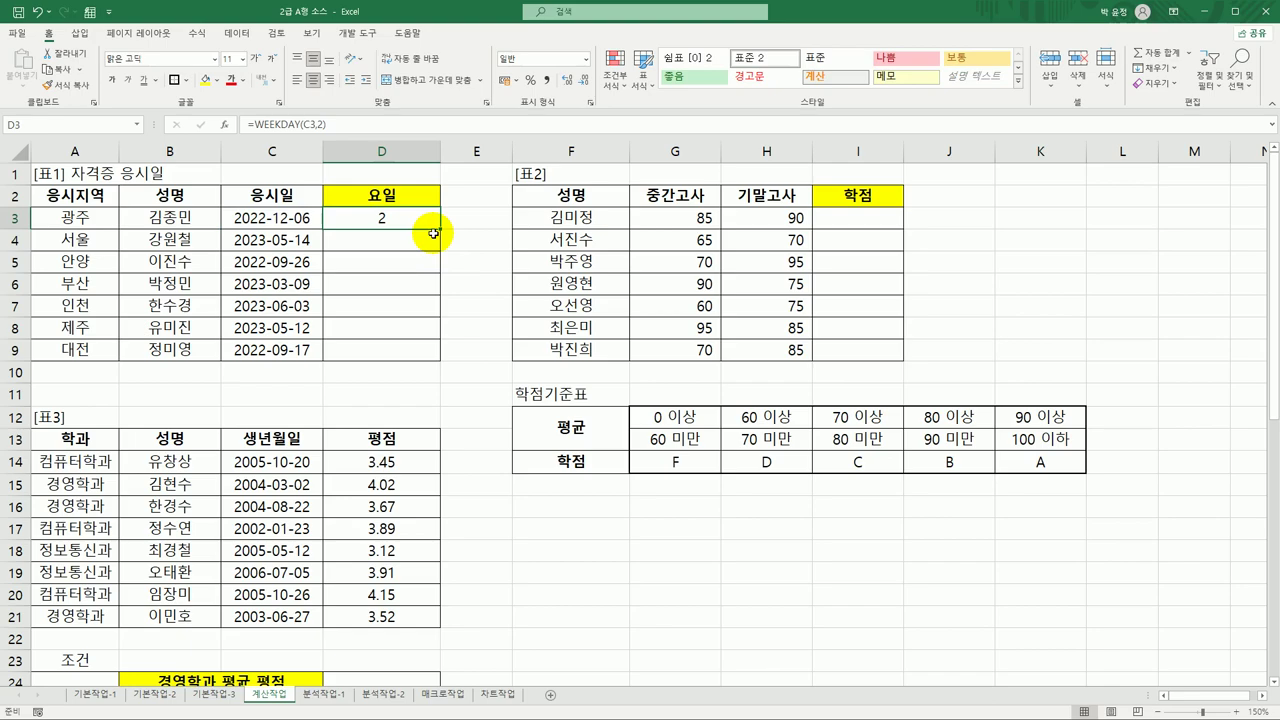
pyautogui.moveTo(432, 230); pyautogui.dragTo(425, 354)
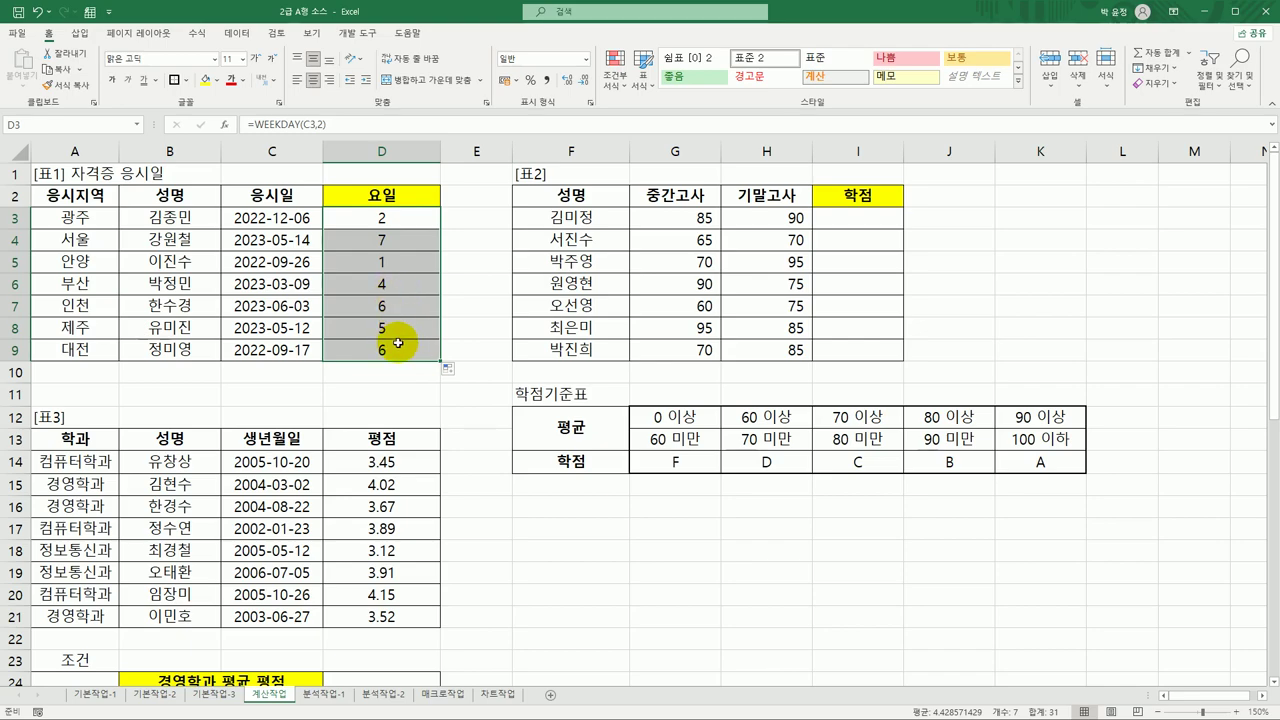
# Wrap the WEEKDAY formula in D3 in an IF function and open the IF function's arguments.
pyautogui.click(398, 220)
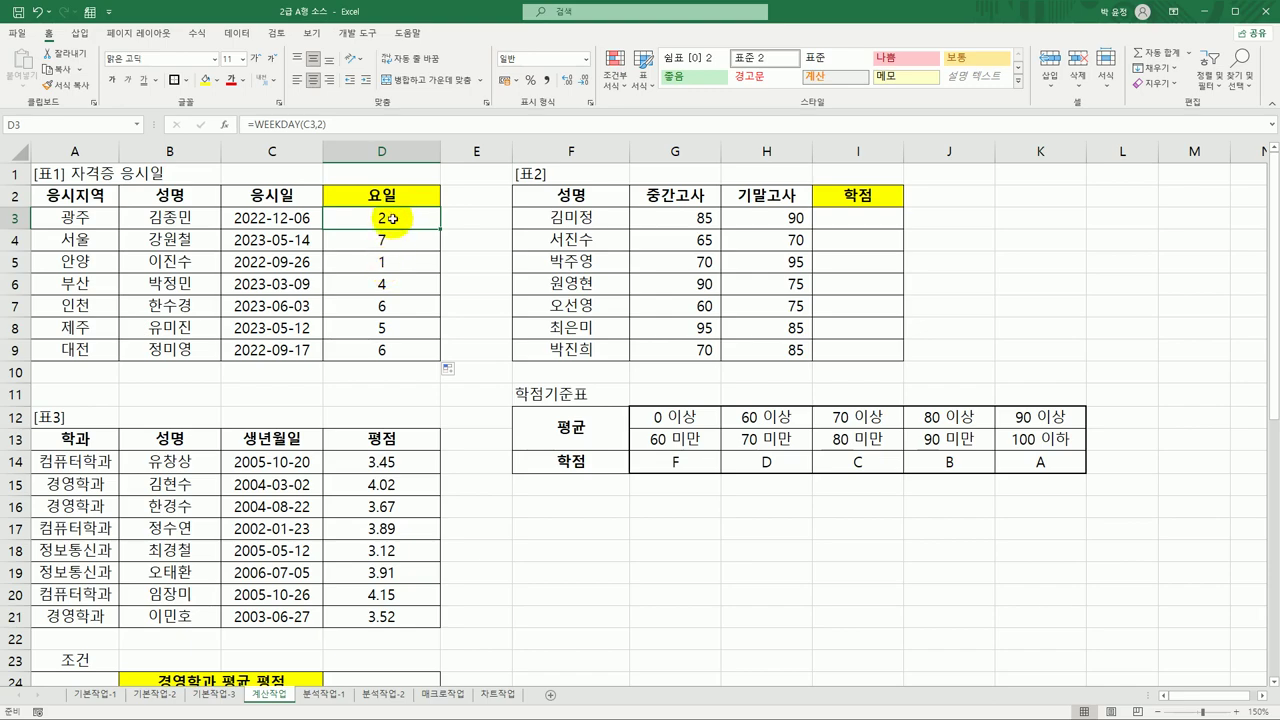
pyautogui.doubleClick(392, 218)
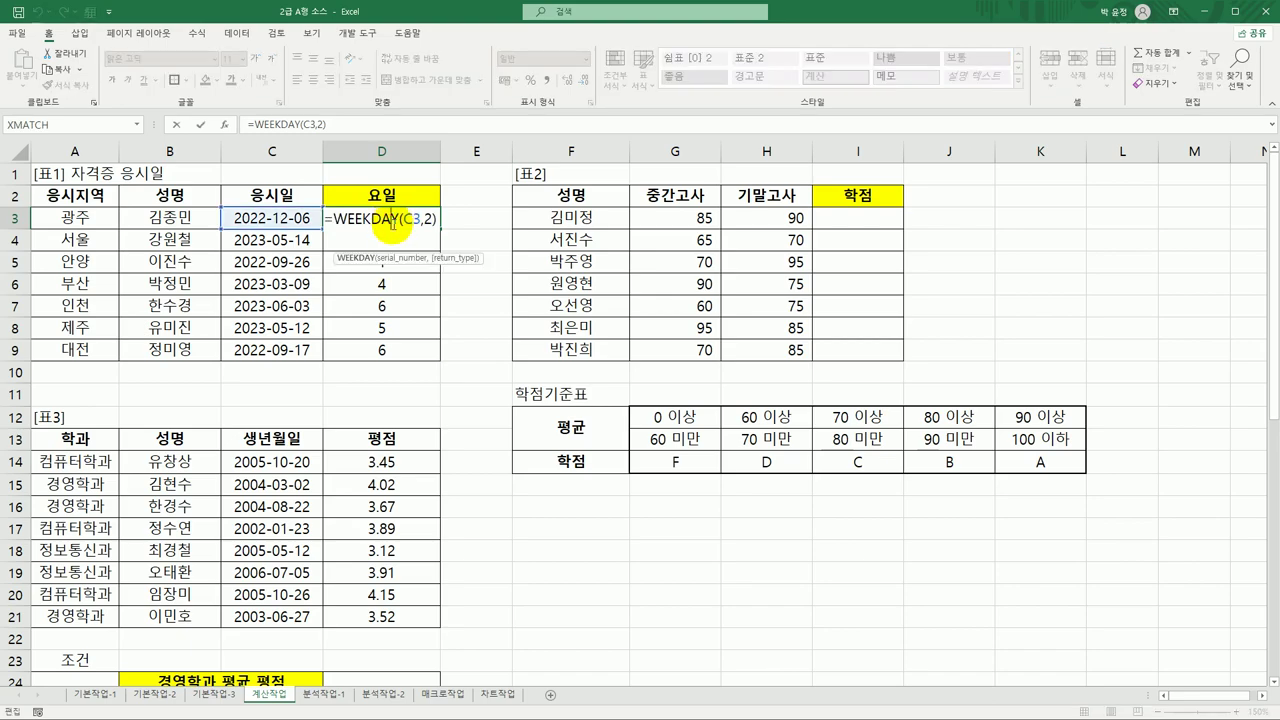
pyautogui.press('Left')
pyautogui.press('Left')
pyautogui.press('Left')
pyautogui.press('Left')
pyautogui.press('Left')
pyautogui.press('Left')
pyautogui.press('Left')
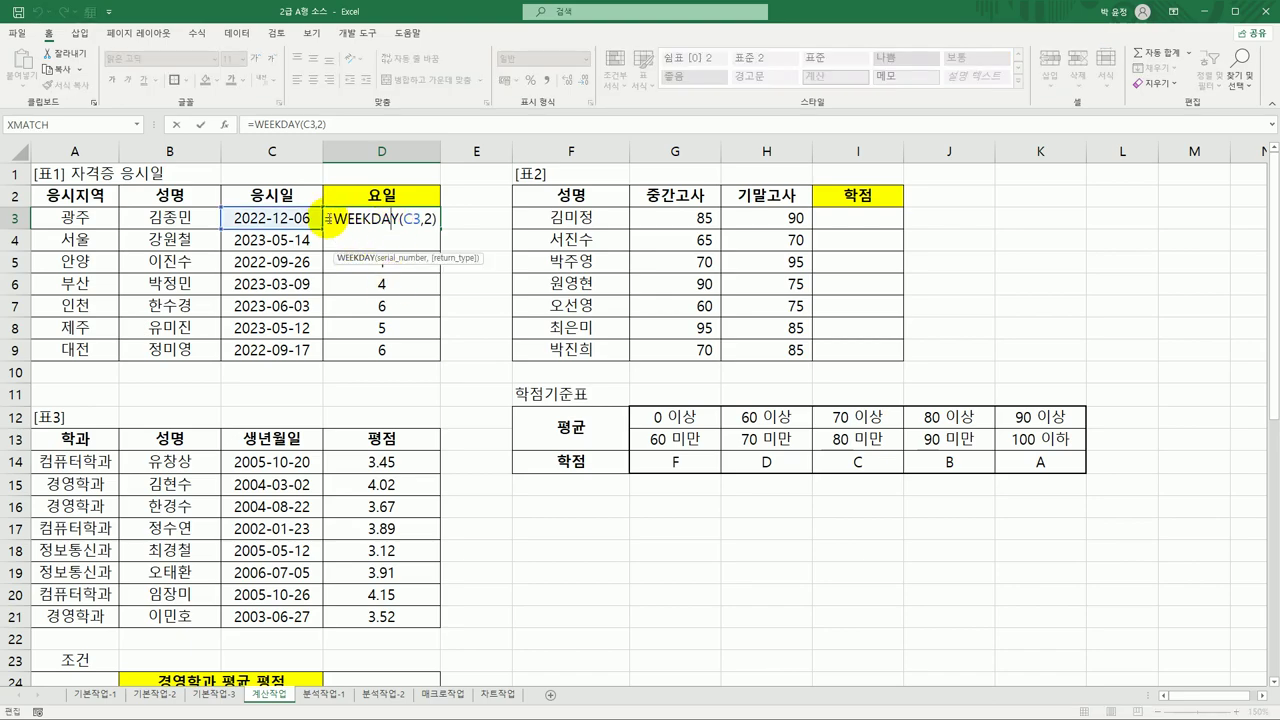
pyautogui.write('IF(')
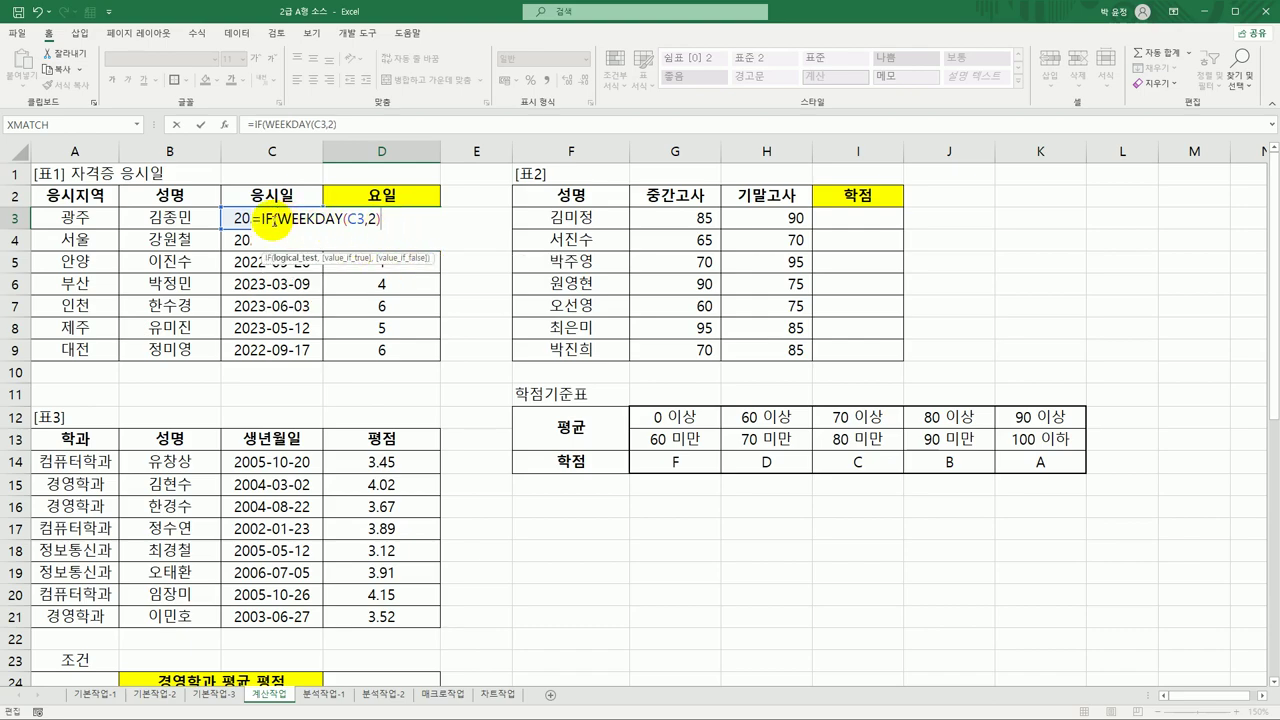
pyautogui.click(263, 218)
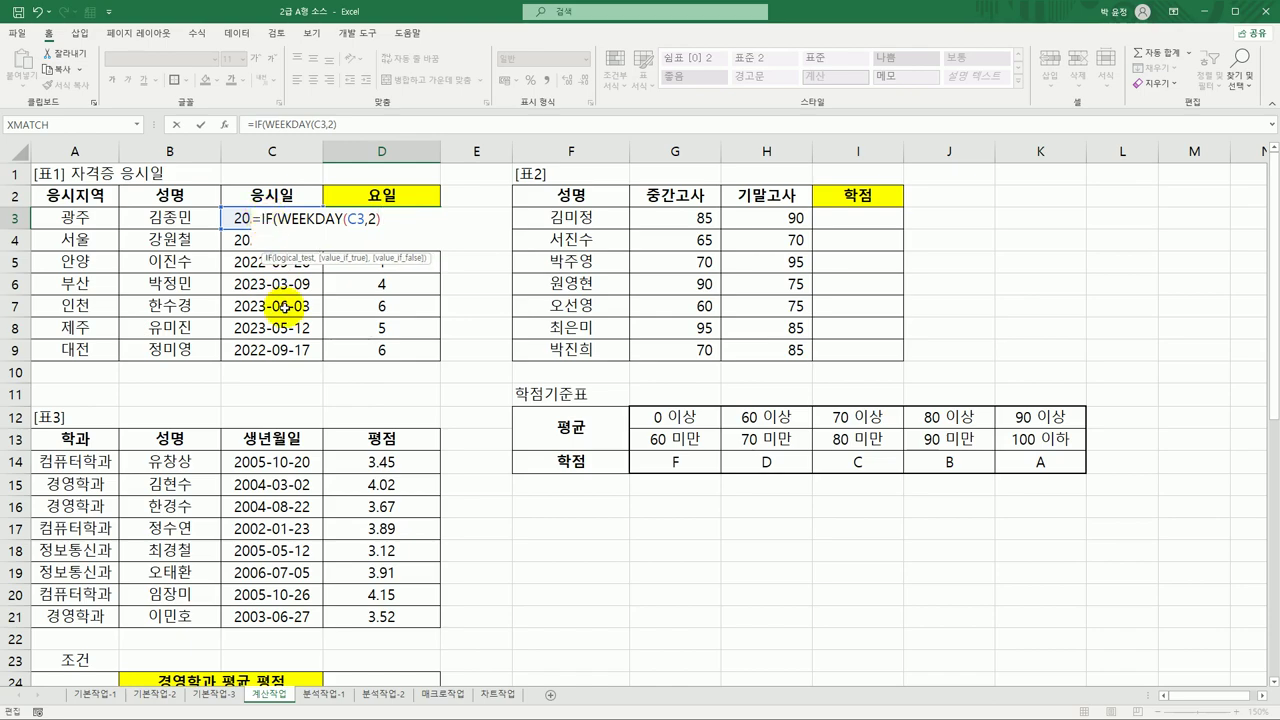
pyautogui.click(226, 131)
# Set the IF condition to WEEKDAY(C3,2)<=5, returning "평일" when true and "주말" when false.
pyautogui.click(794, 204)
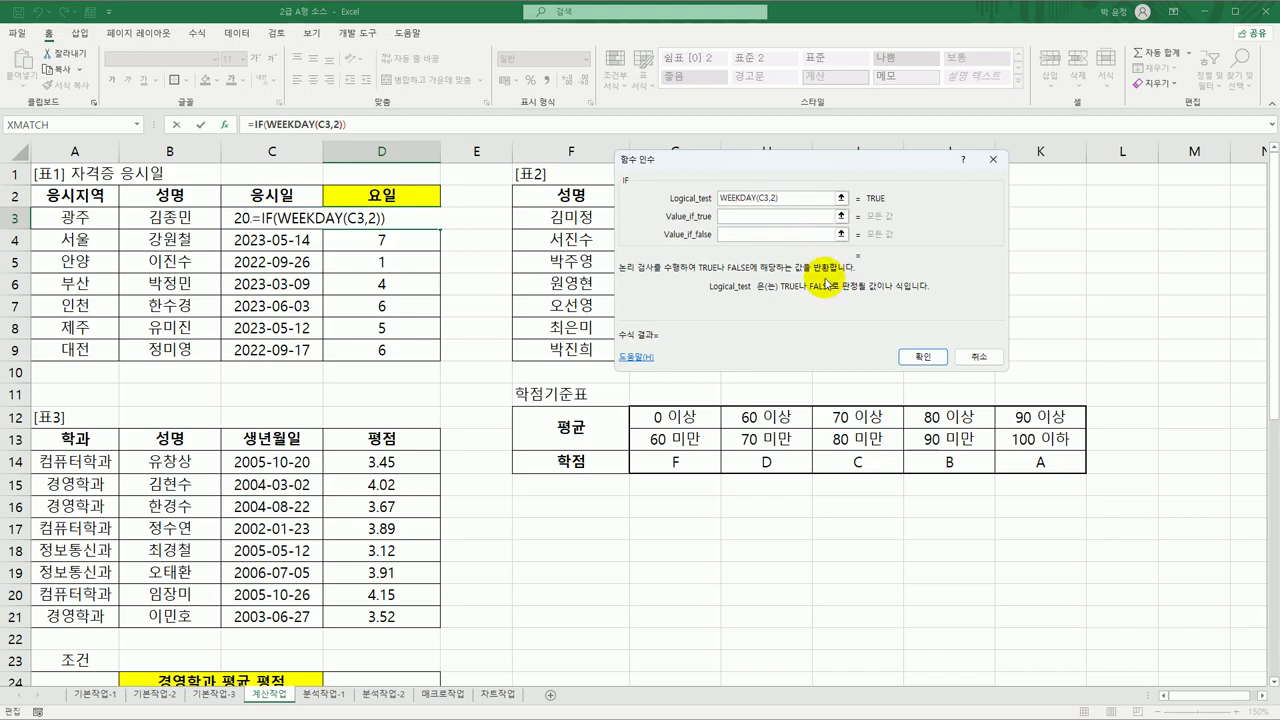
pyautogui.write('<=5')
pyautogui.click(757, 215)
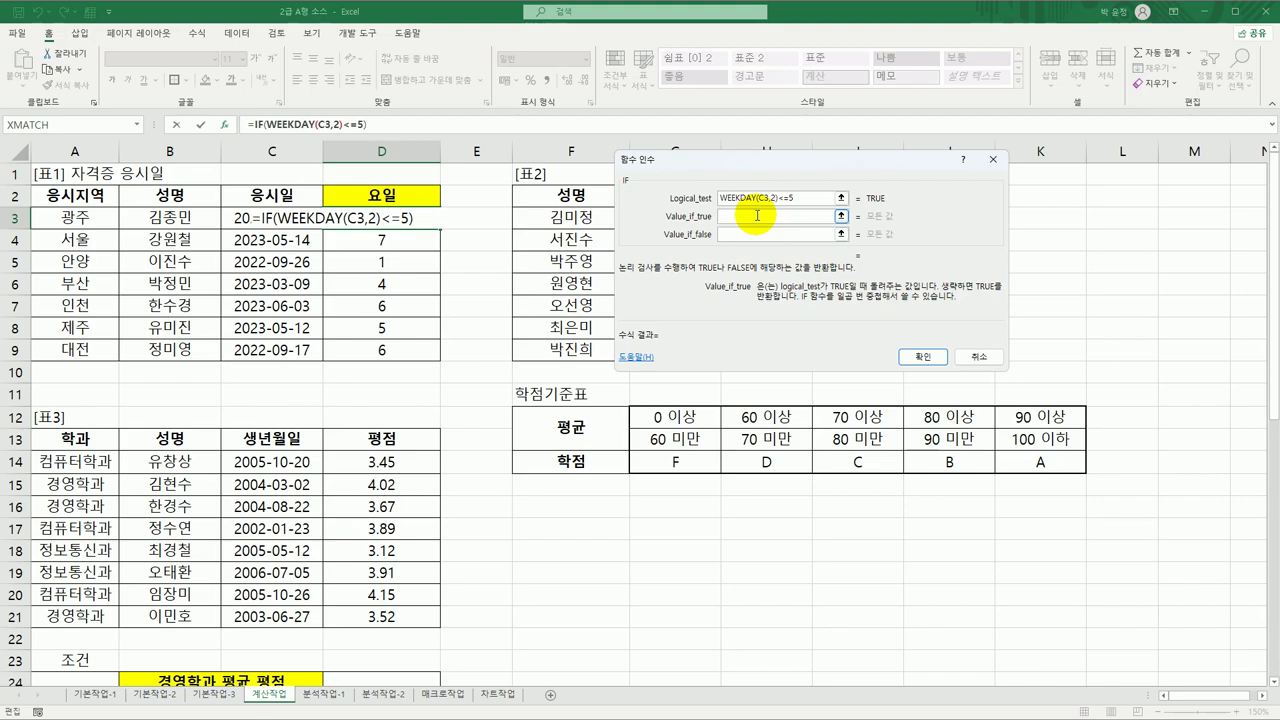
pyautogui.write('""')
pyautogui.press('BackSpace')
pyautogui.press('BackSpace')
pyautogui.write('평일')
pyautogui.press('Tab')
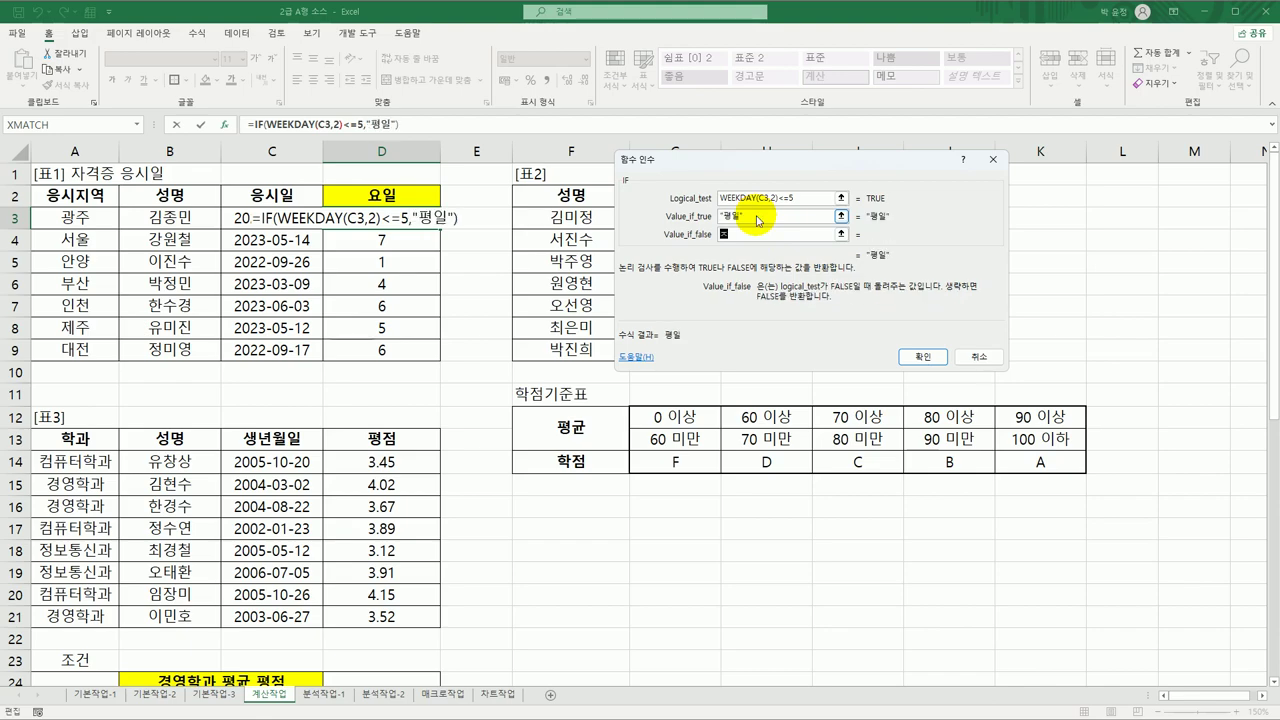
pyautogui.write('주마ㄹ')
pyautogui.press('Tab')
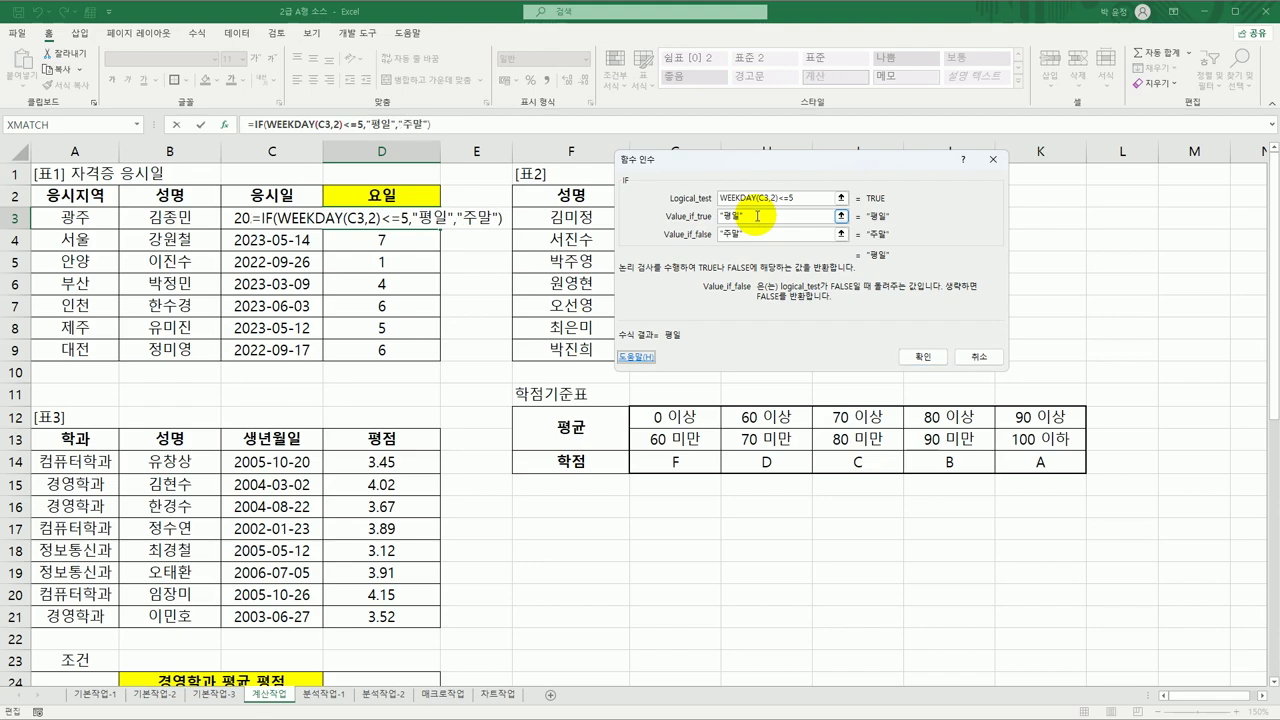
# Check both IF return values, apply the formula to D3, and fill it down to D9.
pyautogui.click(757, 216)
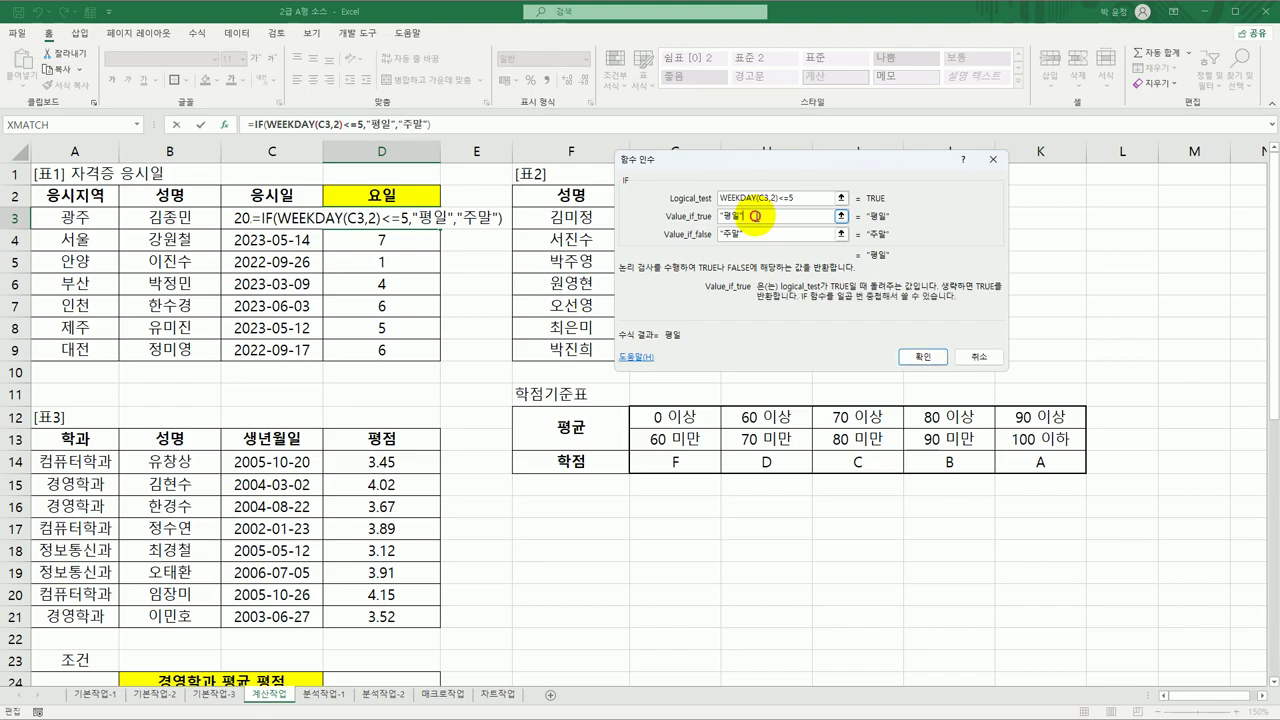
pyautogui.click(751, 236)
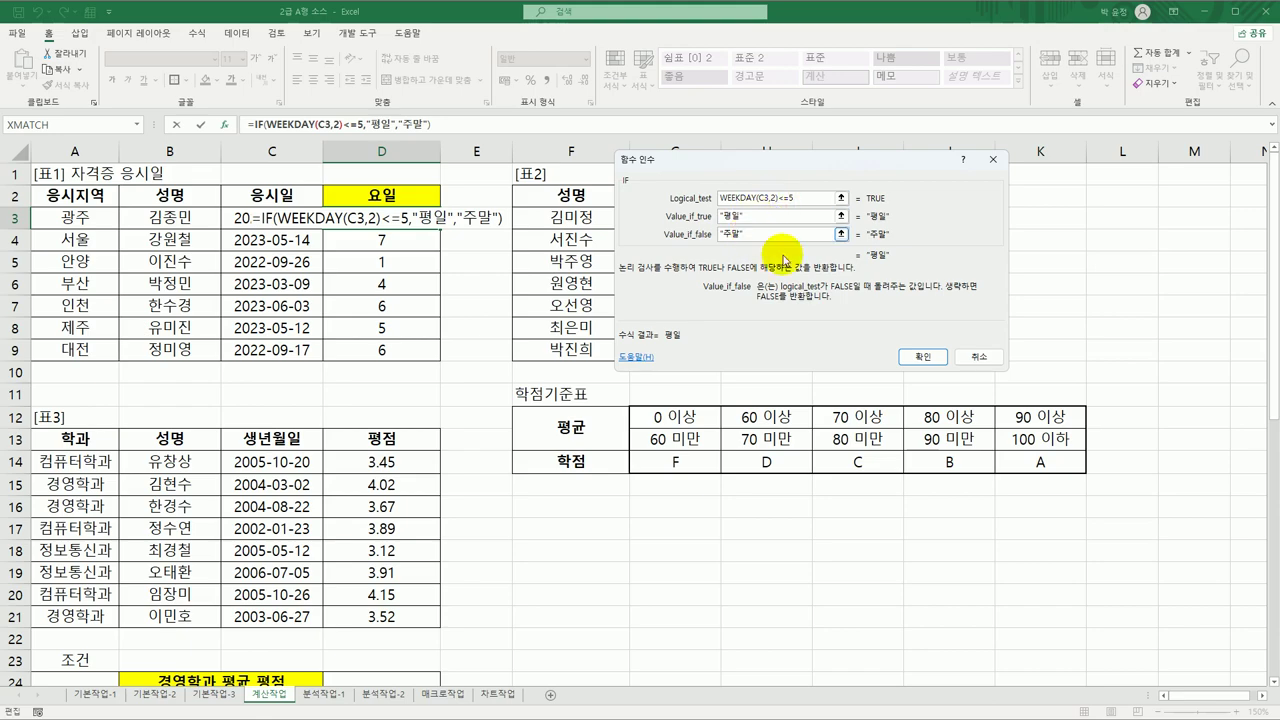
pyautogui.click(917, 358)
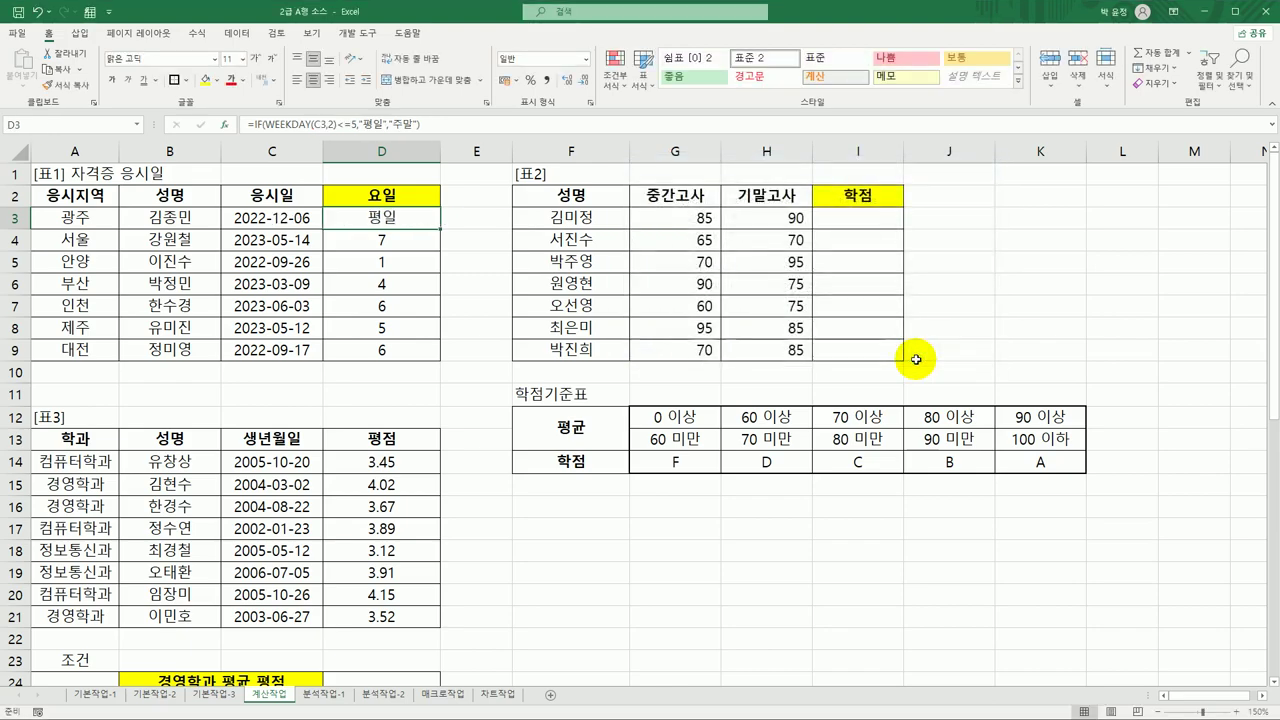
pyautogui.moveTo(440, 230); pyautogui.dragTo(425, 366)
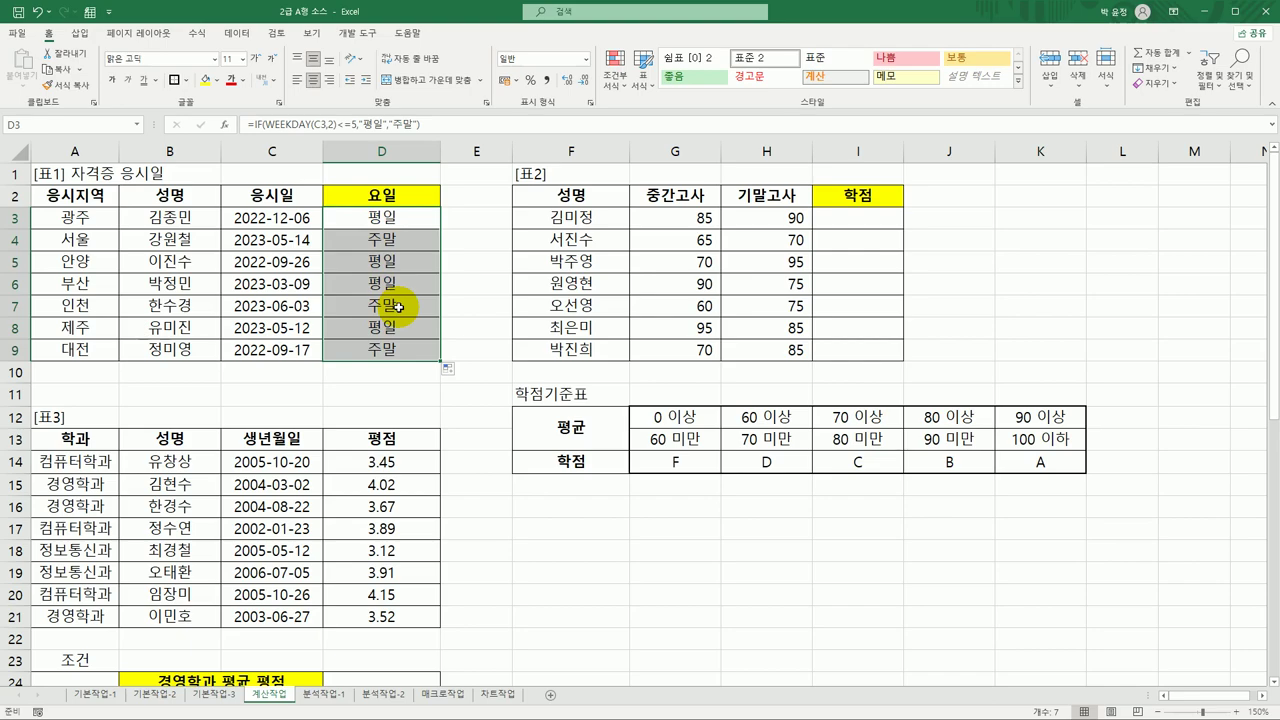
# Enter =AVERAGE(G3:H3) in I3 of [표2] and fill it down to I9.
pyautogui.click(872, 221)
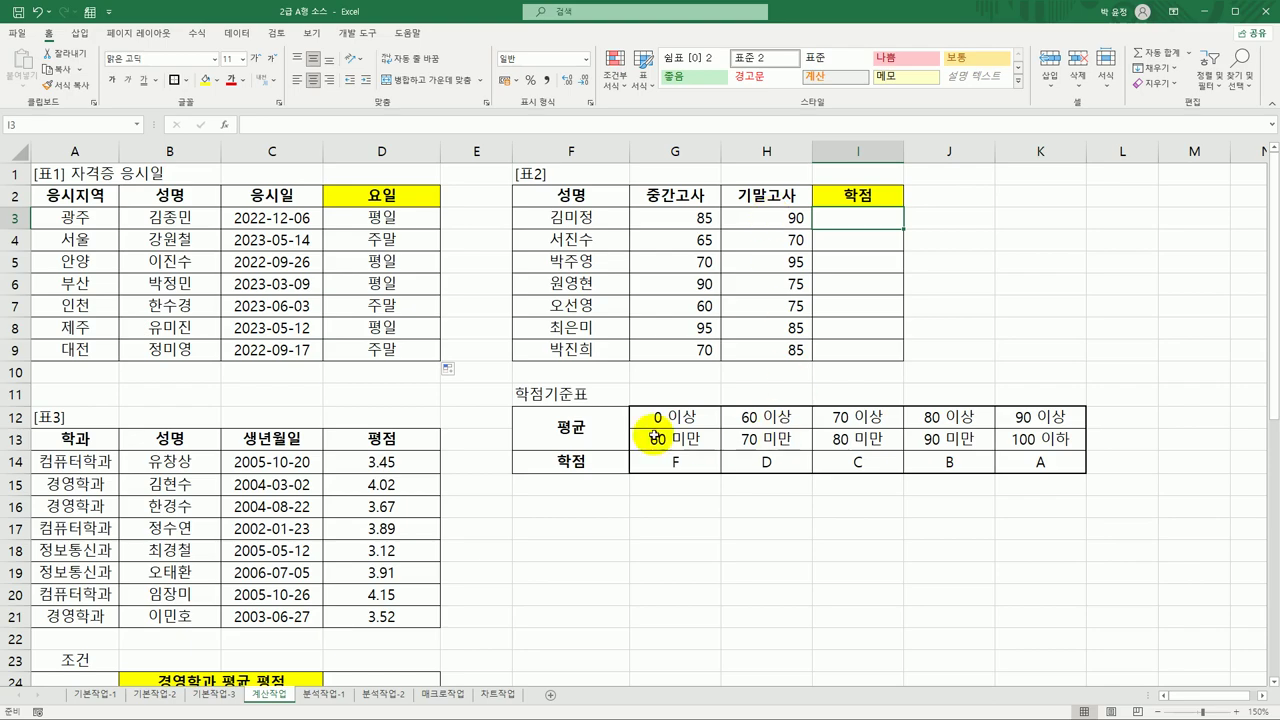
pyautogui.moveTo(655, 417); pyautogui.dragTo(1036, 418)
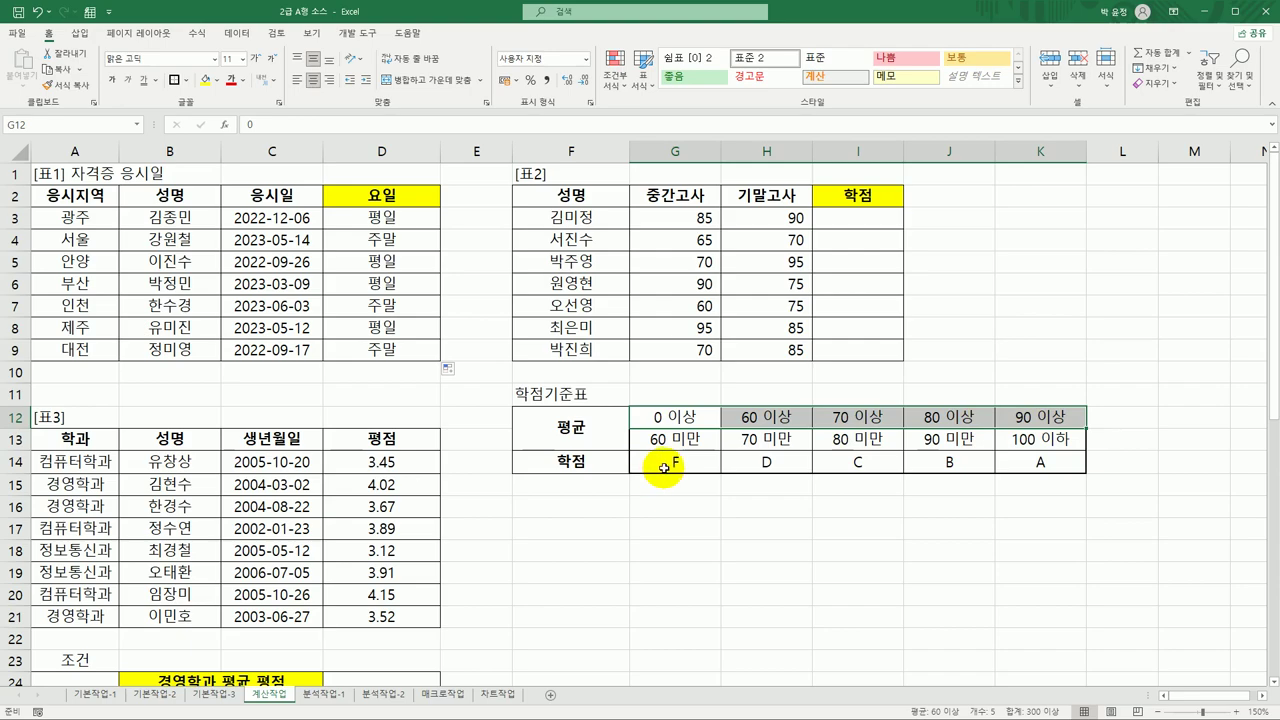
pyautogui.click(866, 217)
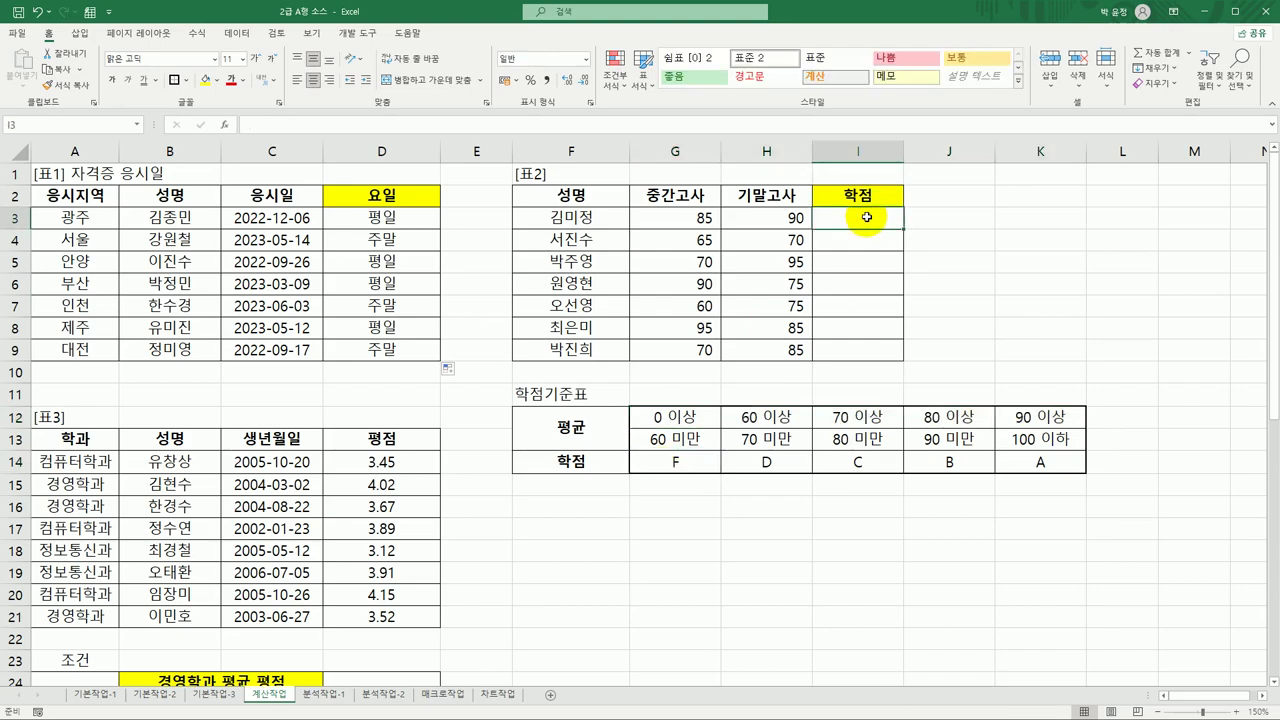
pyautogui.moveTo(705, 217); pyautogui.dragTo(763, 221)
pyautogui.click(875, 226)
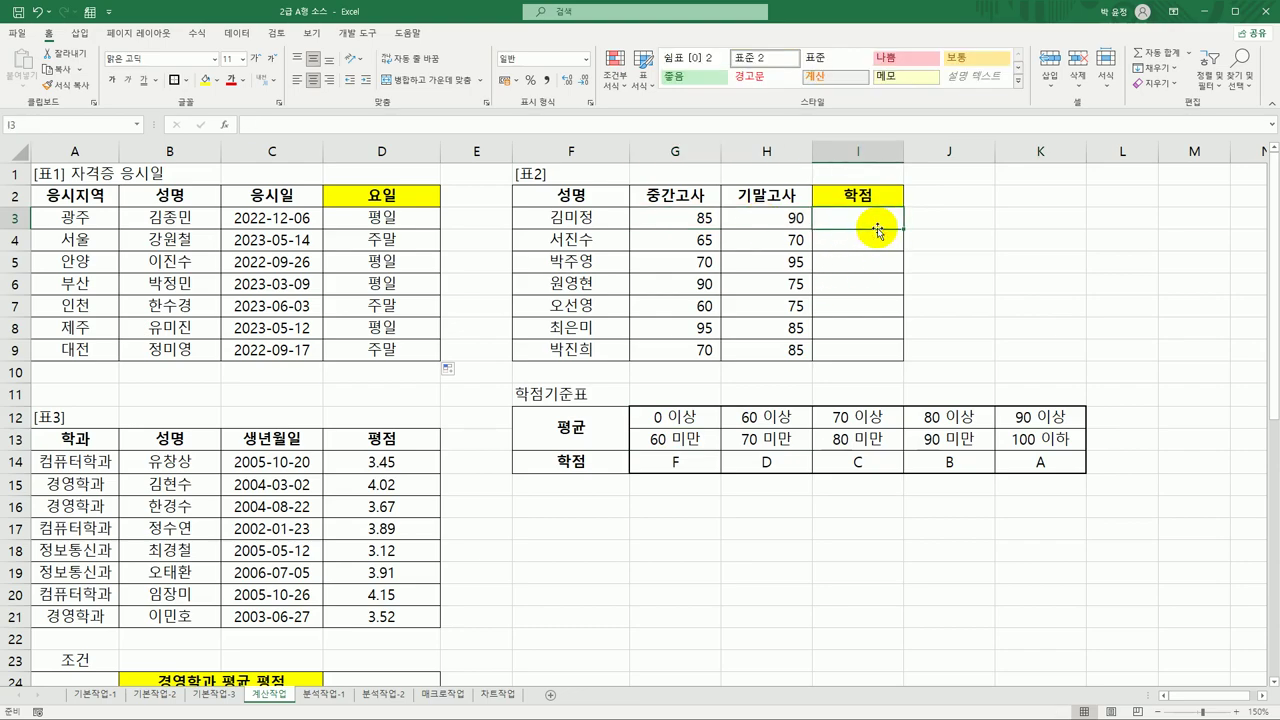
pyautogui.write('=')
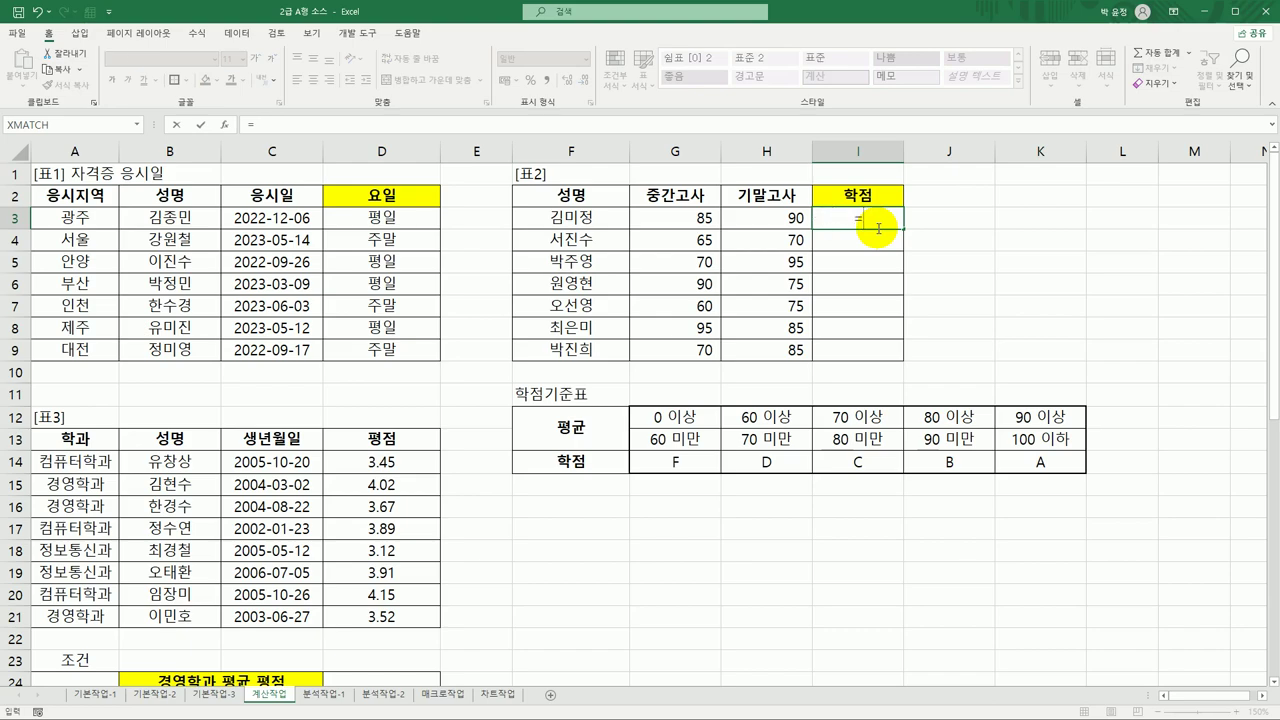
pyautogui.write('av')
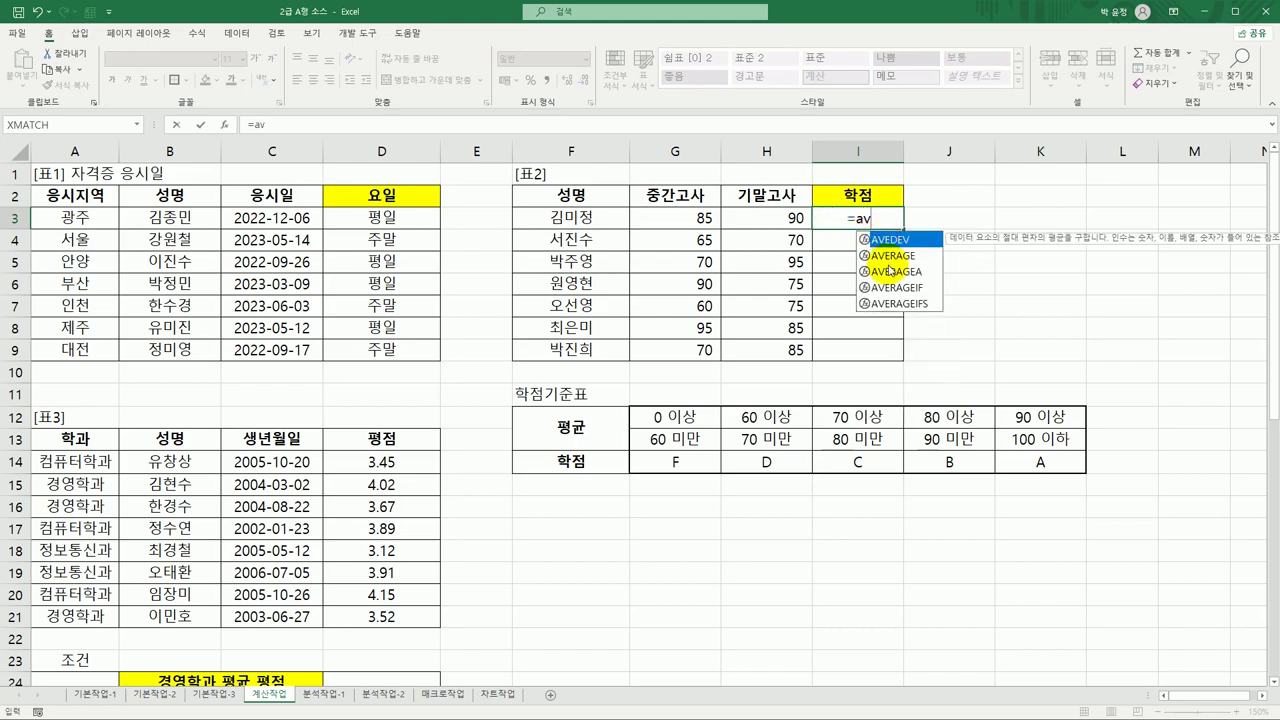
pyautogui.click(924, 256)
pyautogui.doubleClick(924, 256)
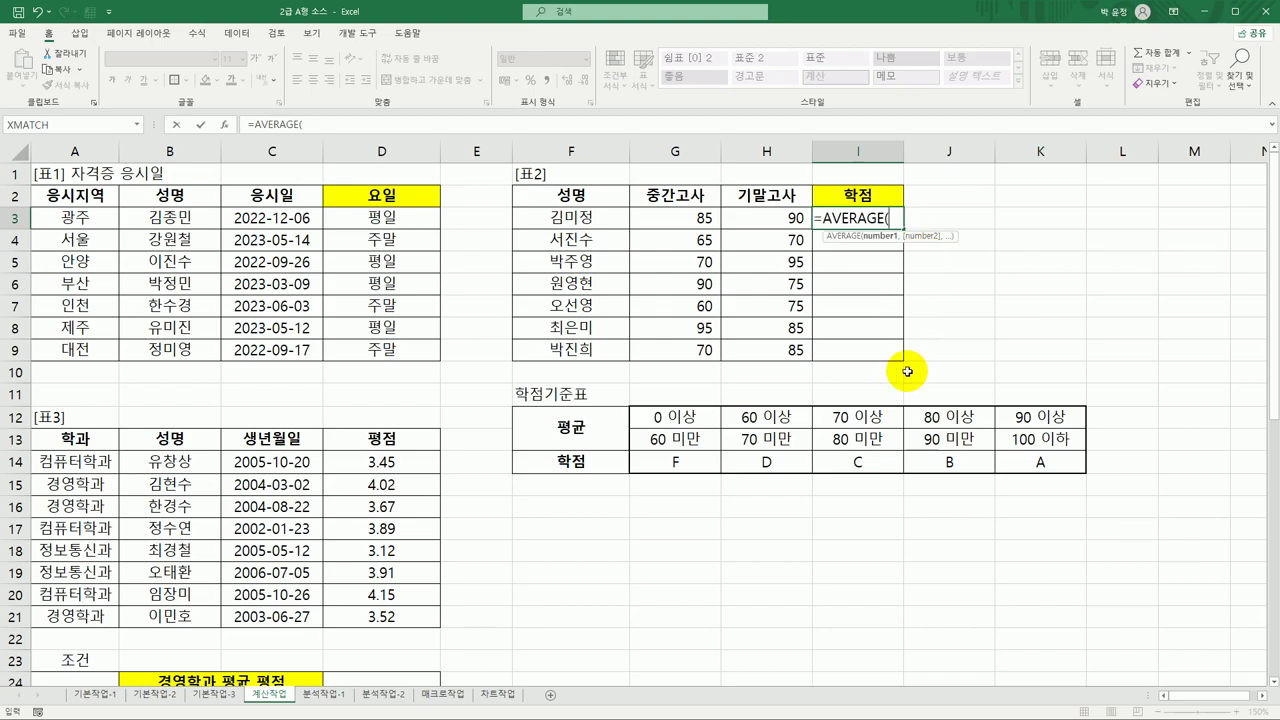
pyautogui.moveTo(690, 218); pyautogui.dragTo(776, 218)
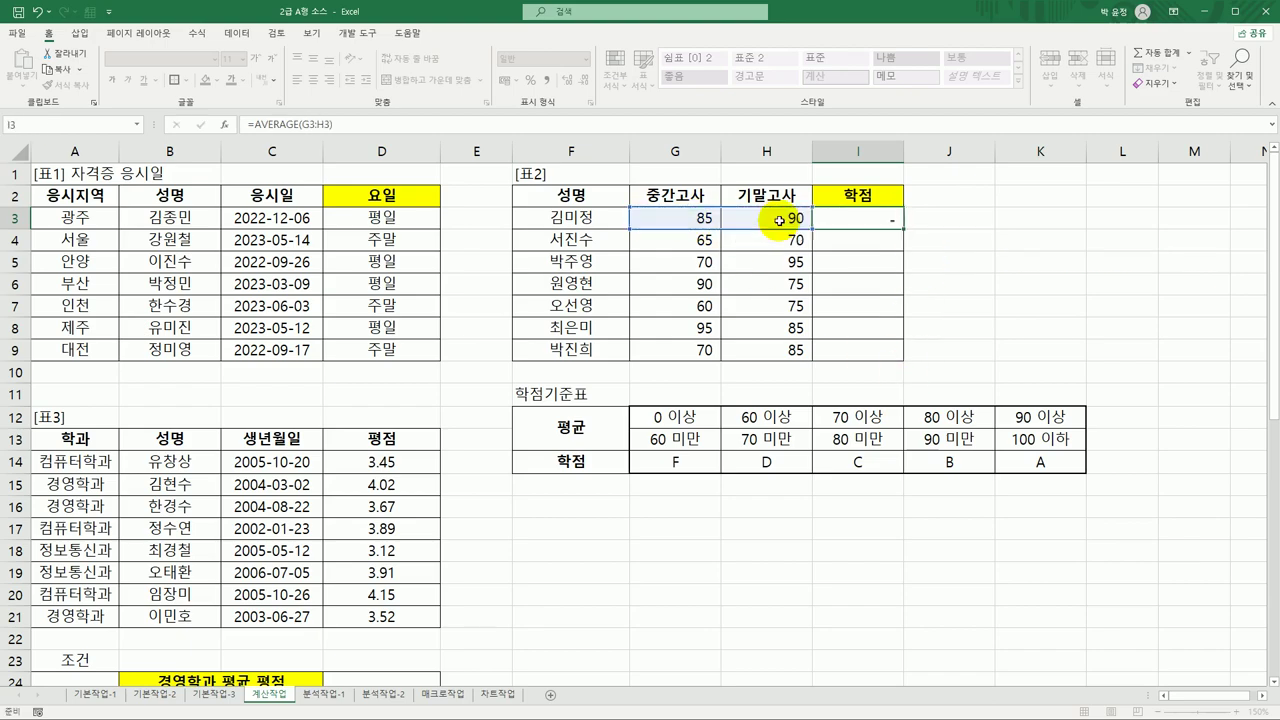
pyautogui.press('Return')
pyautogui.click(888, 218)
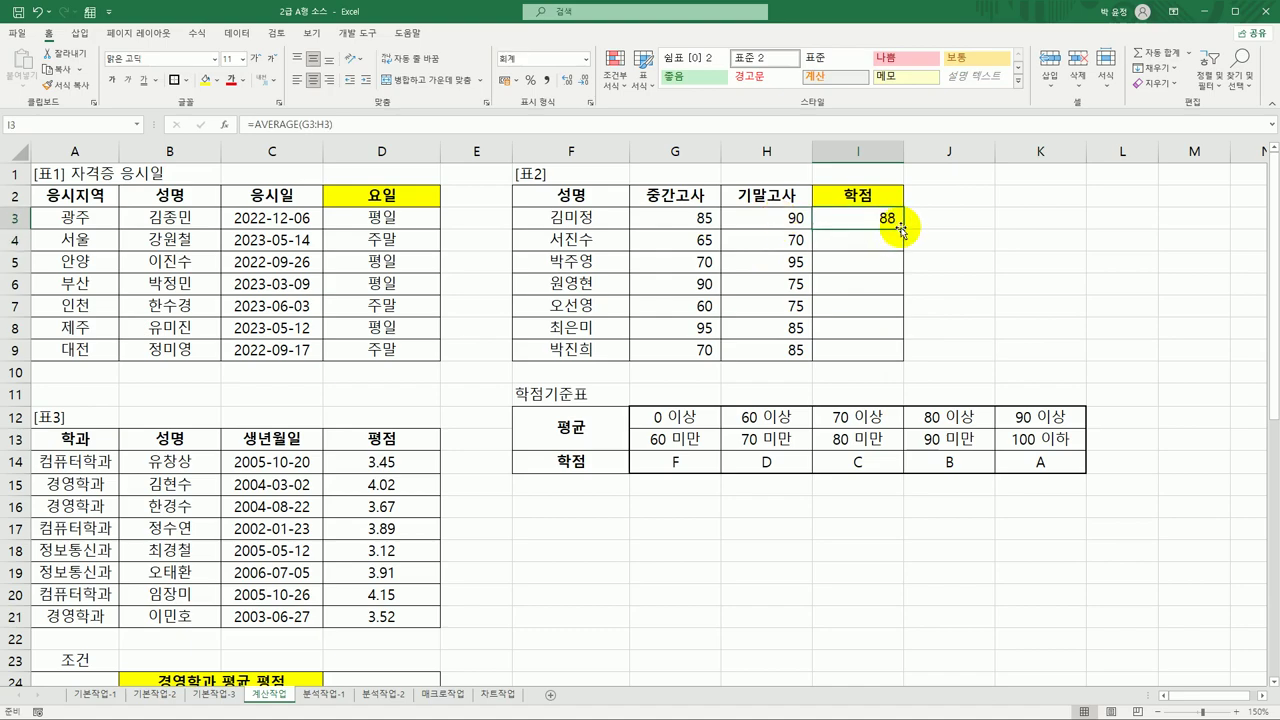
pyautogui.moveTo(903, 229); pyautogui.dragTo(886, 363)
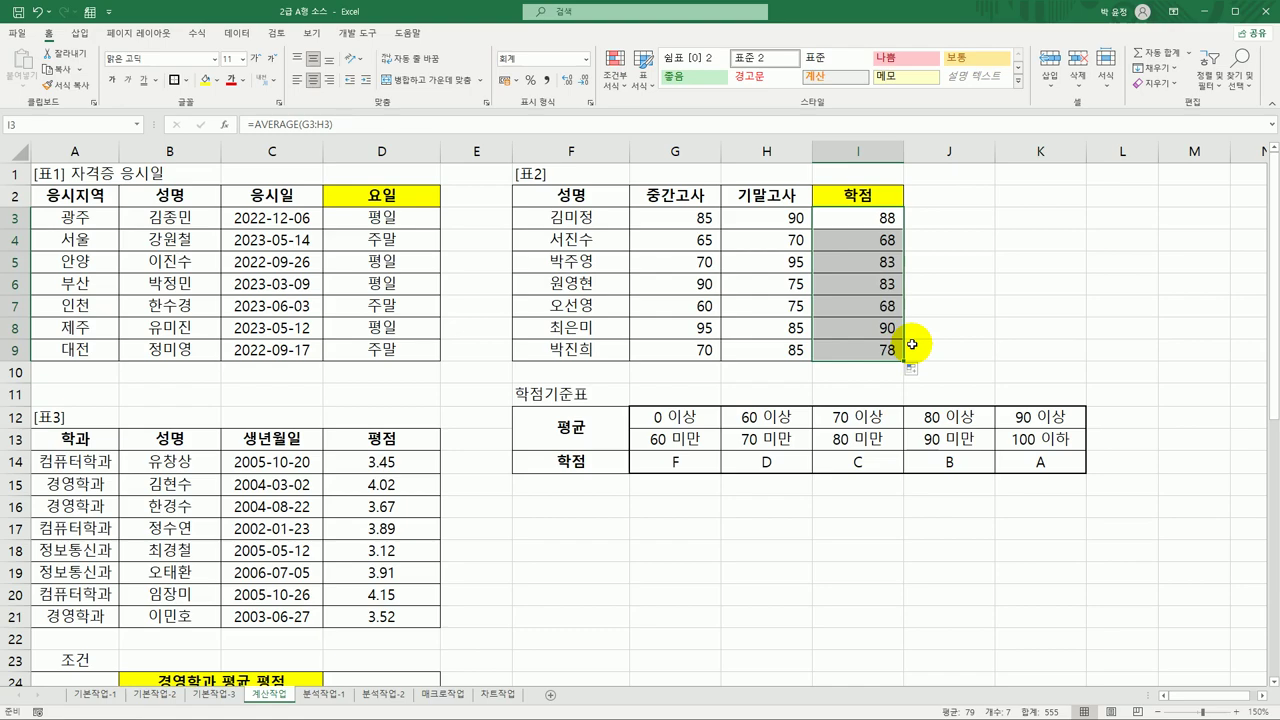
# Compare the averages in I3:I9 with the score thresholds in row 12 and the grades in row 14 of 학점기준표.
pyautogui.click(866, 229)
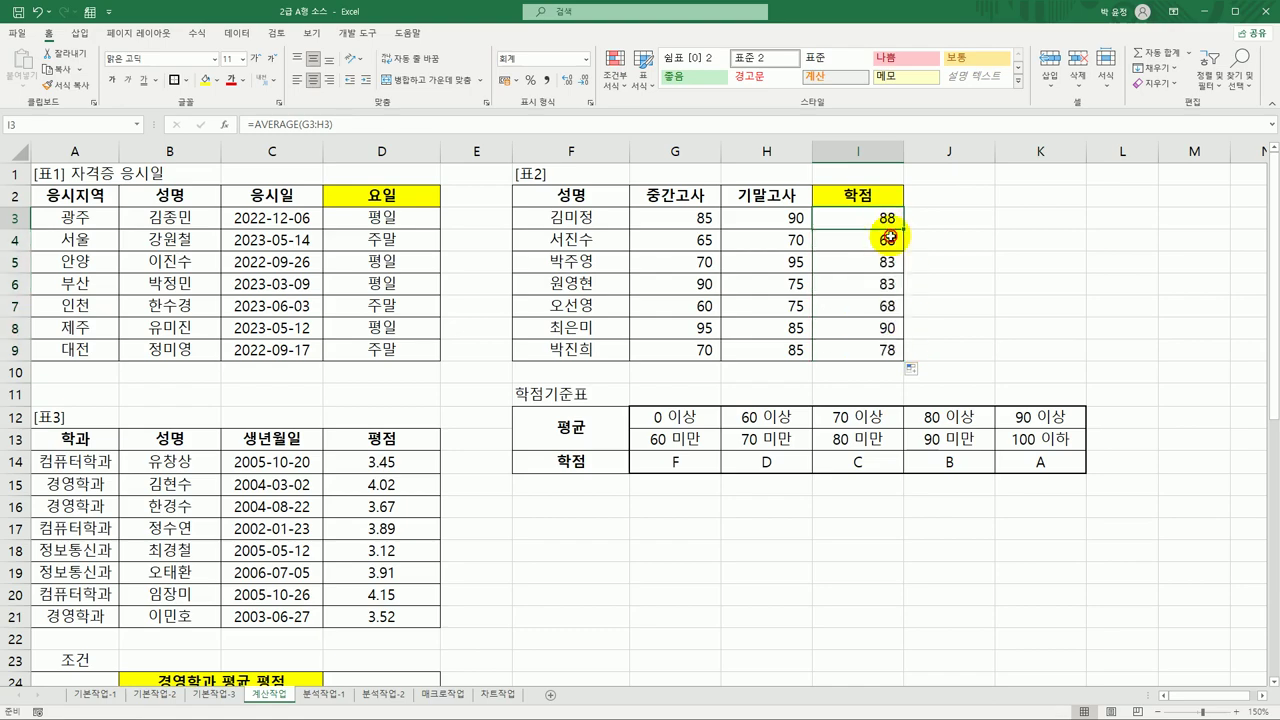
pyautogui.click(949, 462)
pyautogui.click(884, 243)
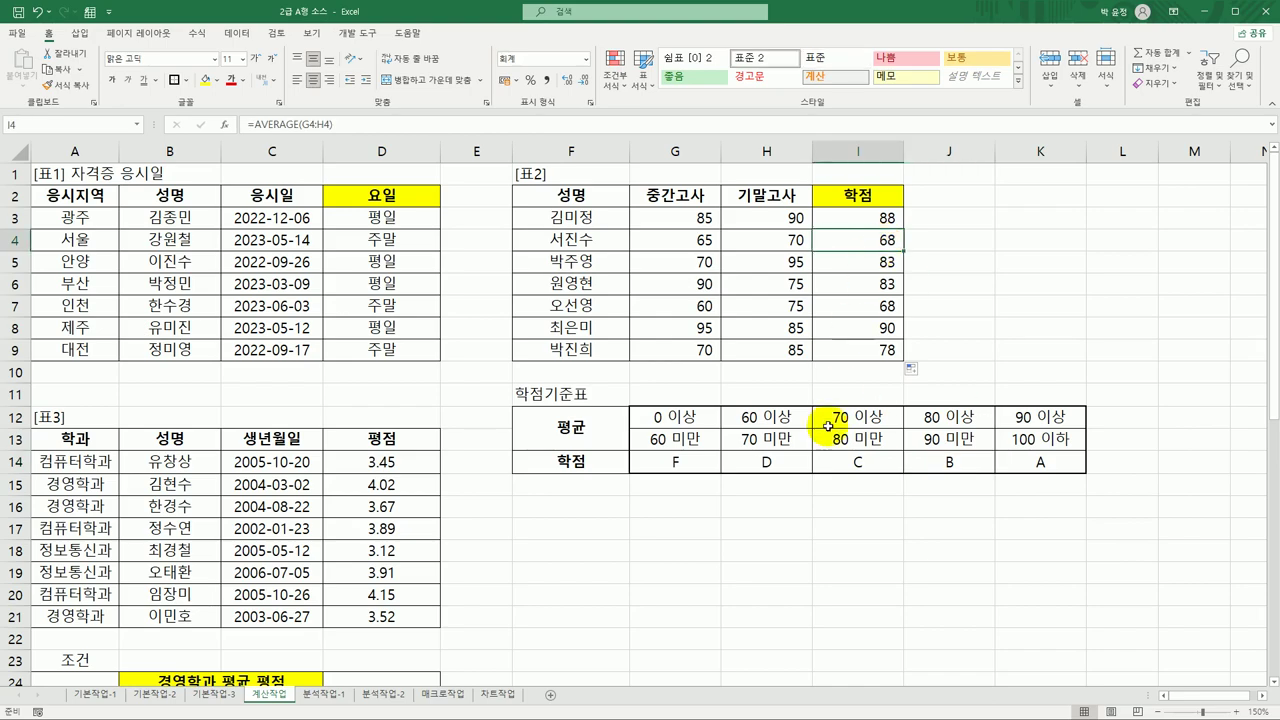
pyautogui.click(768, 462)
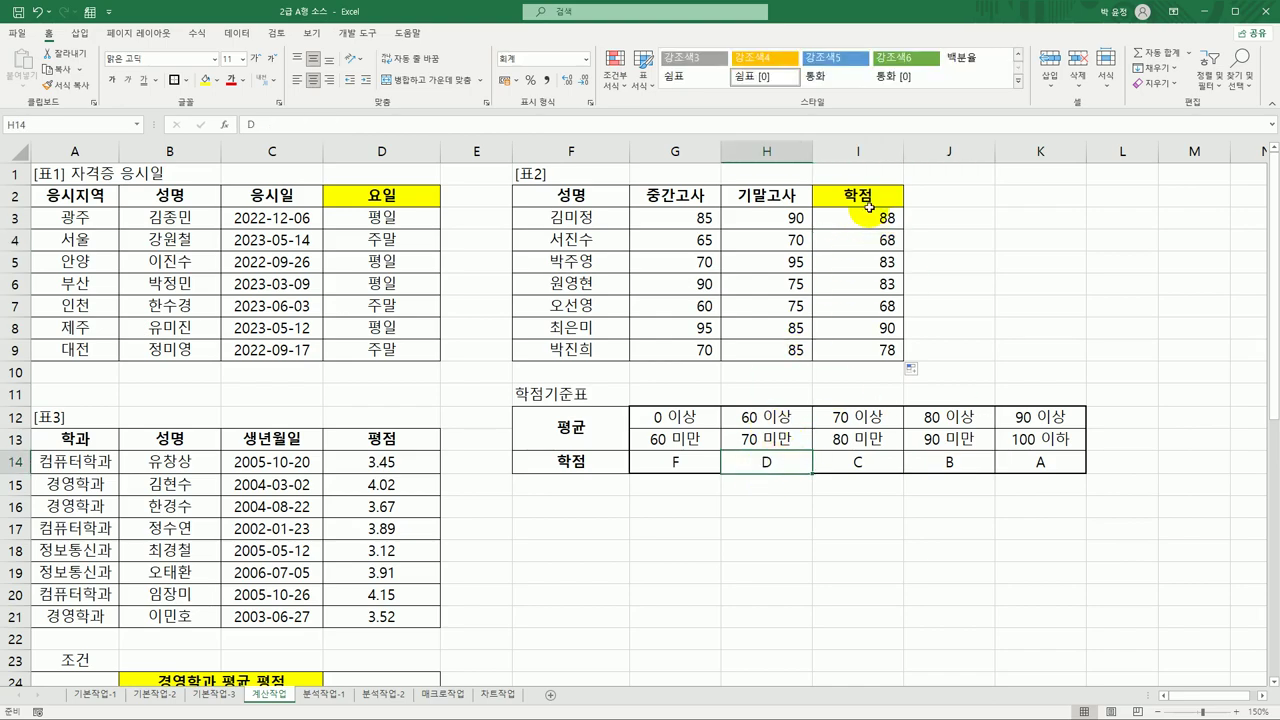
pyautogui.moveTo(866, 214); pyautogui.dragTo(864, 351)
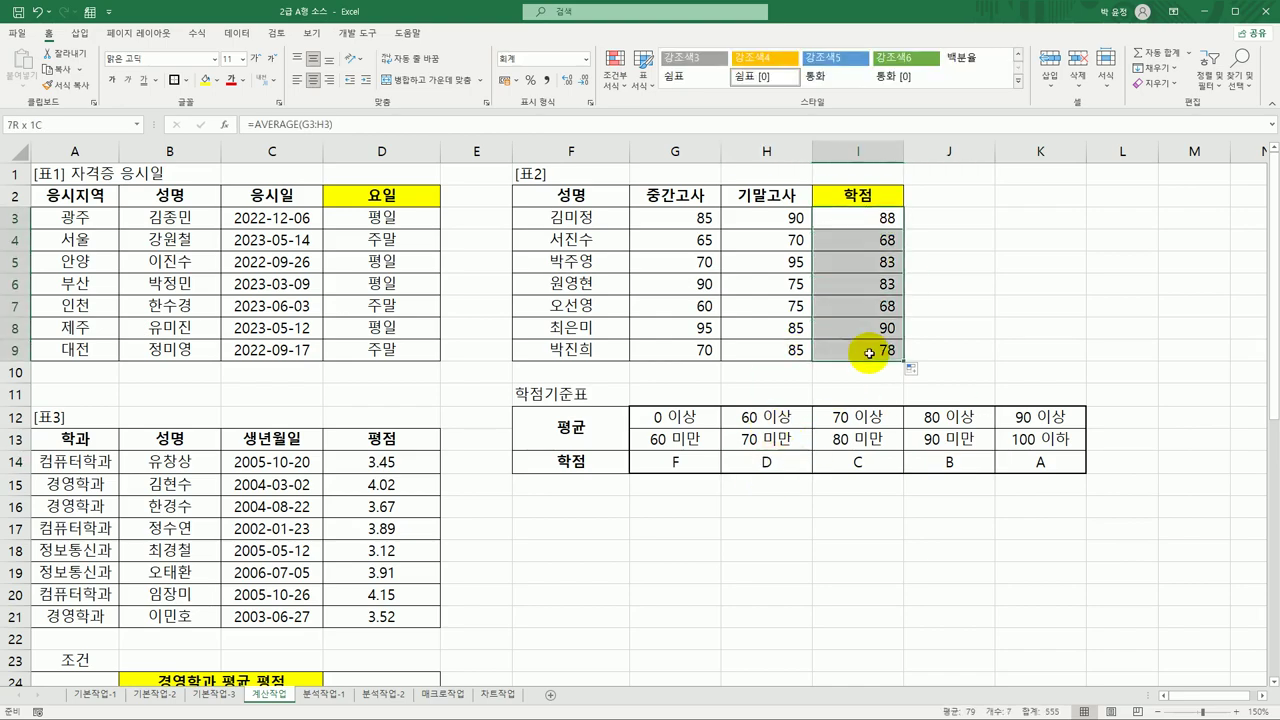
pyautogui.moveTo(680, 414); pyautogui.dragTo(1025, 416)
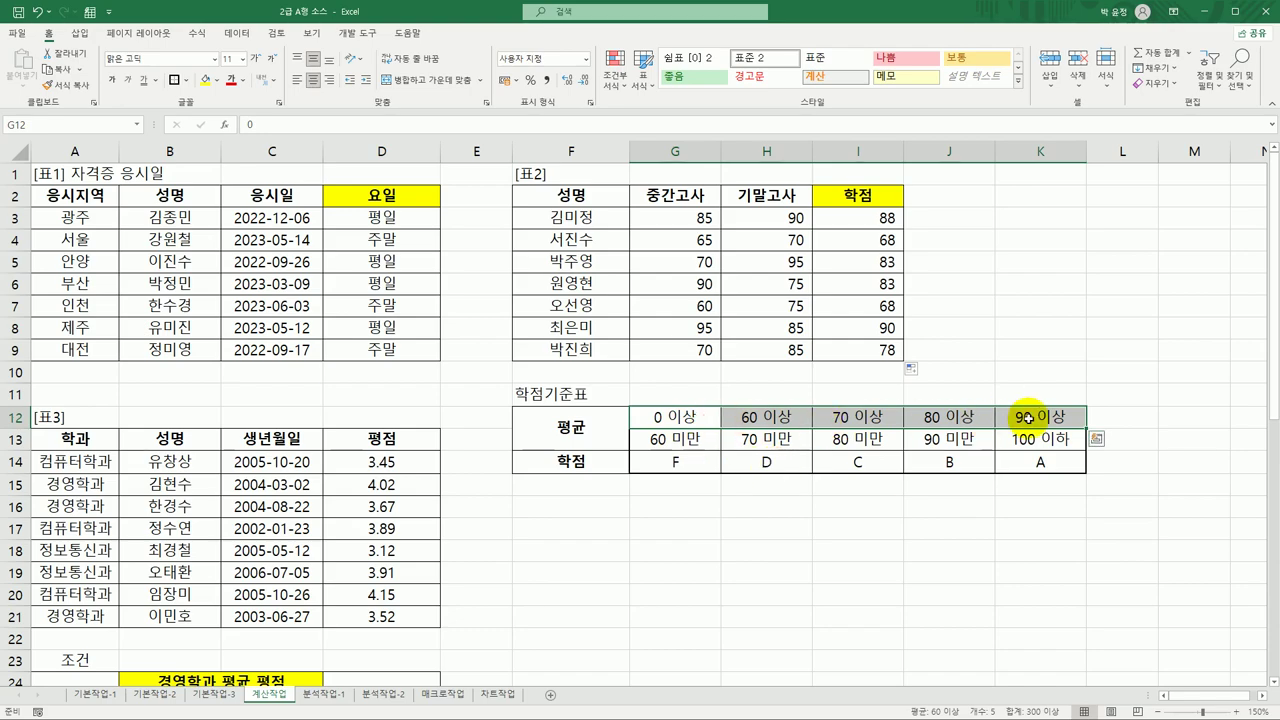
pyautogui.moveTo(700, 463); pyautogui.dragTo(1026, 463)
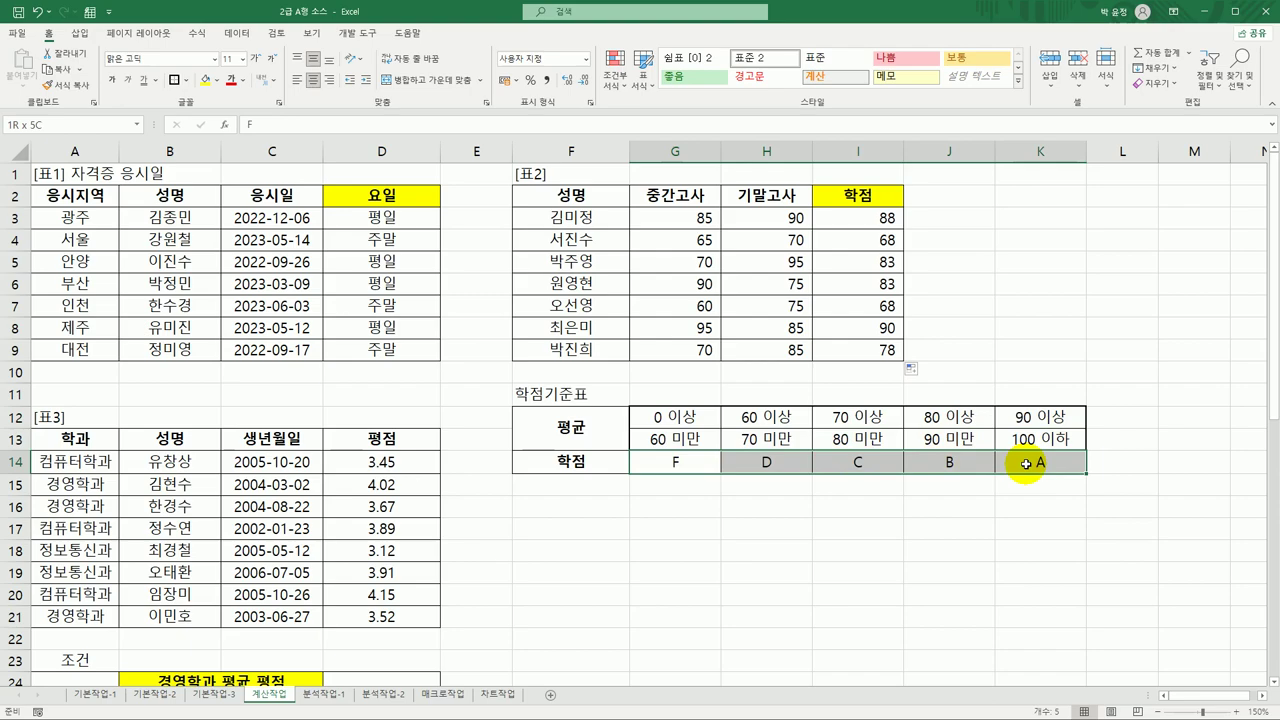
pyautogui.click(867, 225)
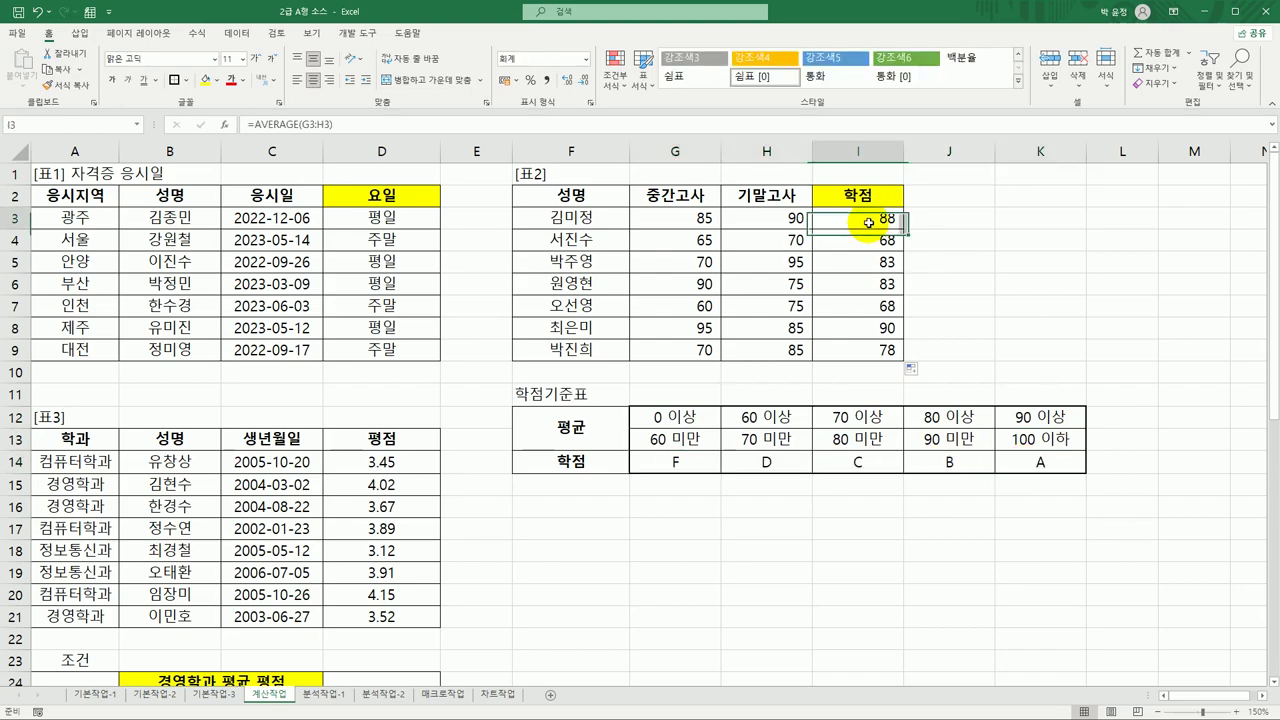
pyautogui.click(960, 419)
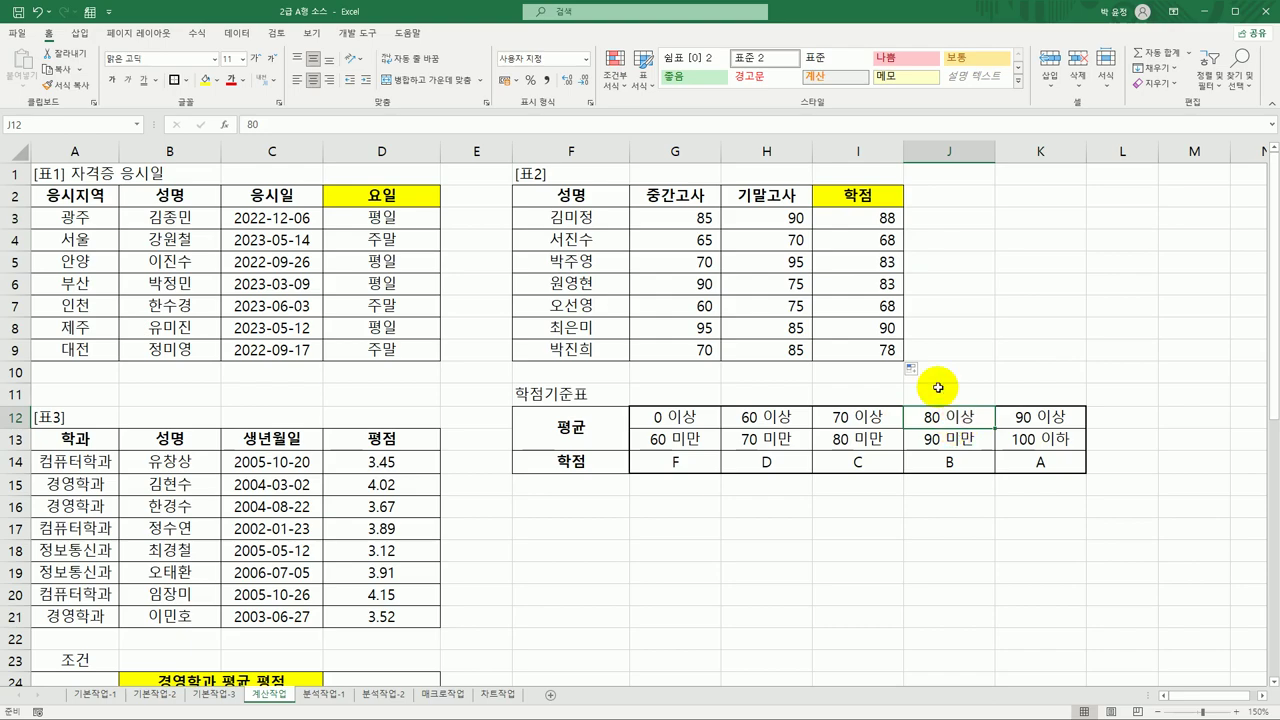
pyautogui.click(867, 225)
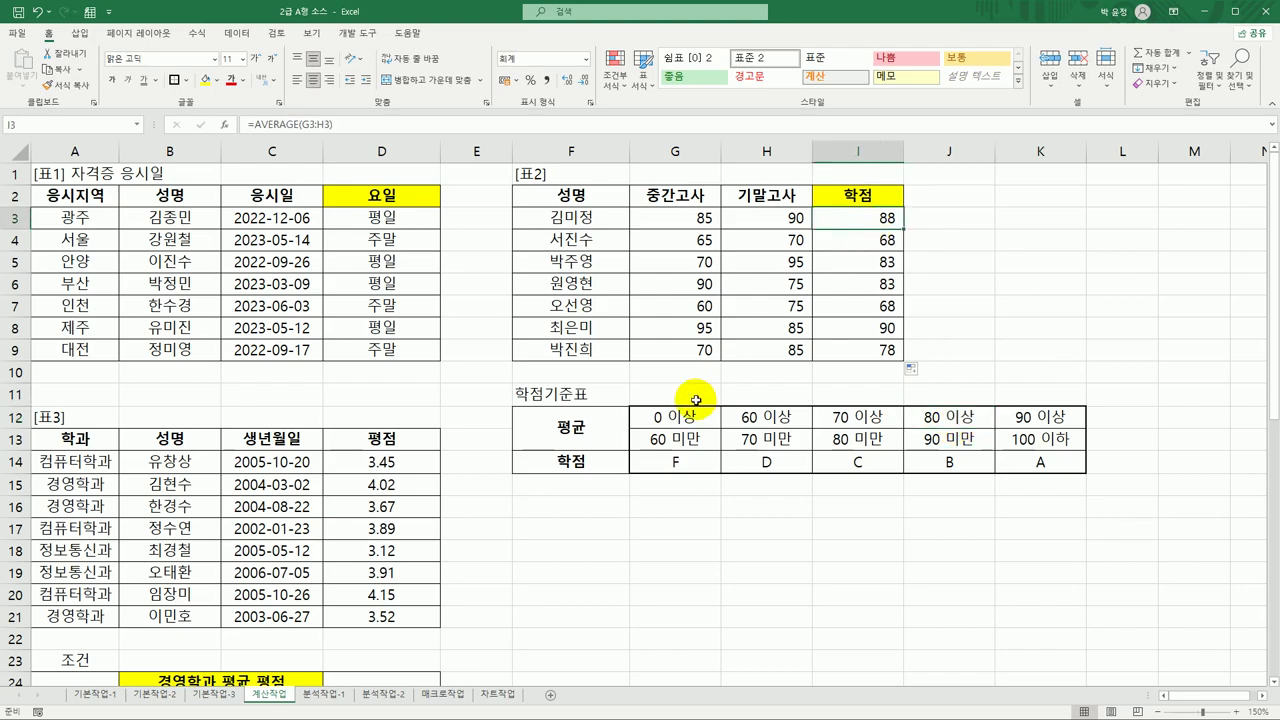
pyautogui.moveTo(690, 412); pyautogui.dragTo(1033, 461)
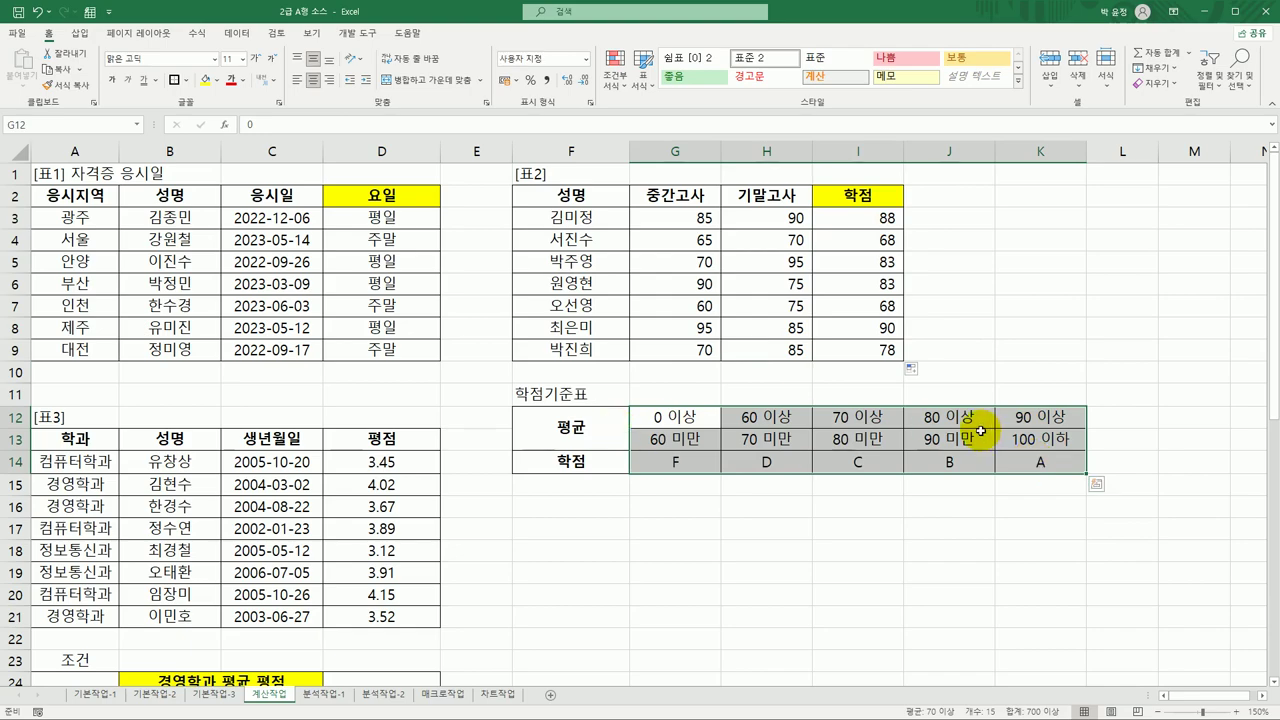
# Wrap the AVERAGE formula in I3 in an HLOOKUP function as its lookup value and open the HLOOKUP arguments.
pyautogui.click(856, 216)
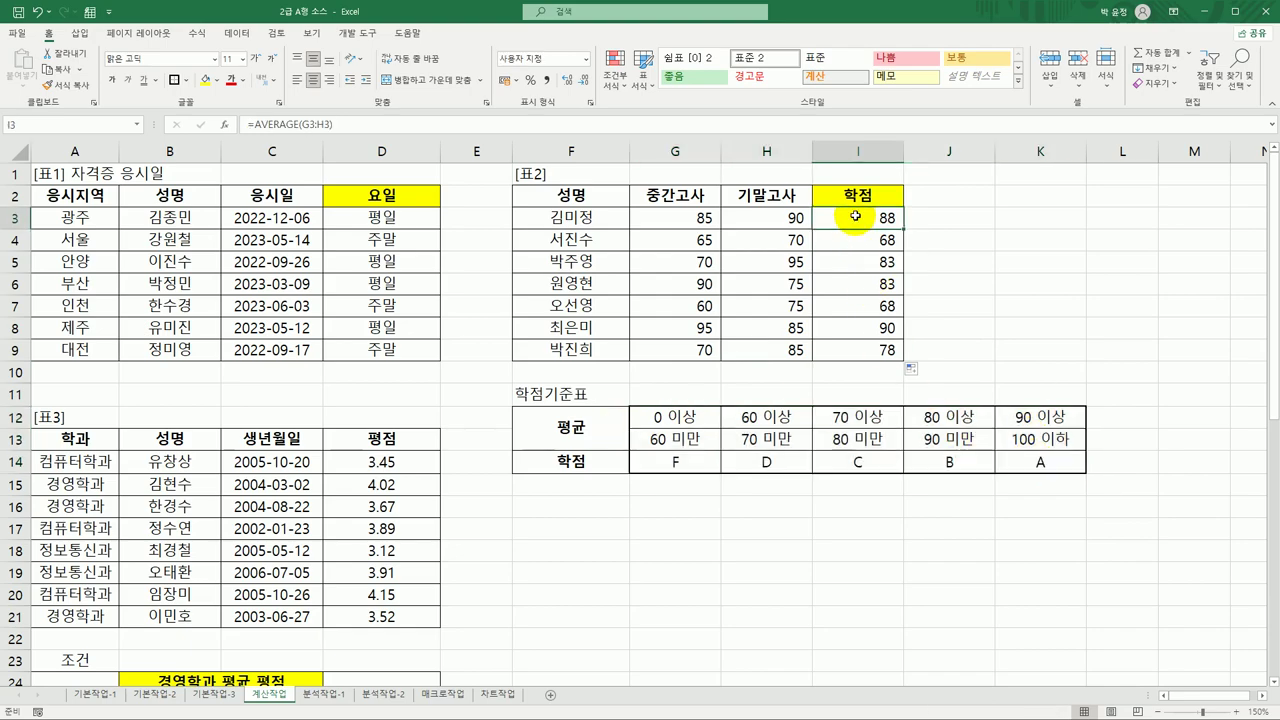
pyautogui.doubleClick(856, 216)
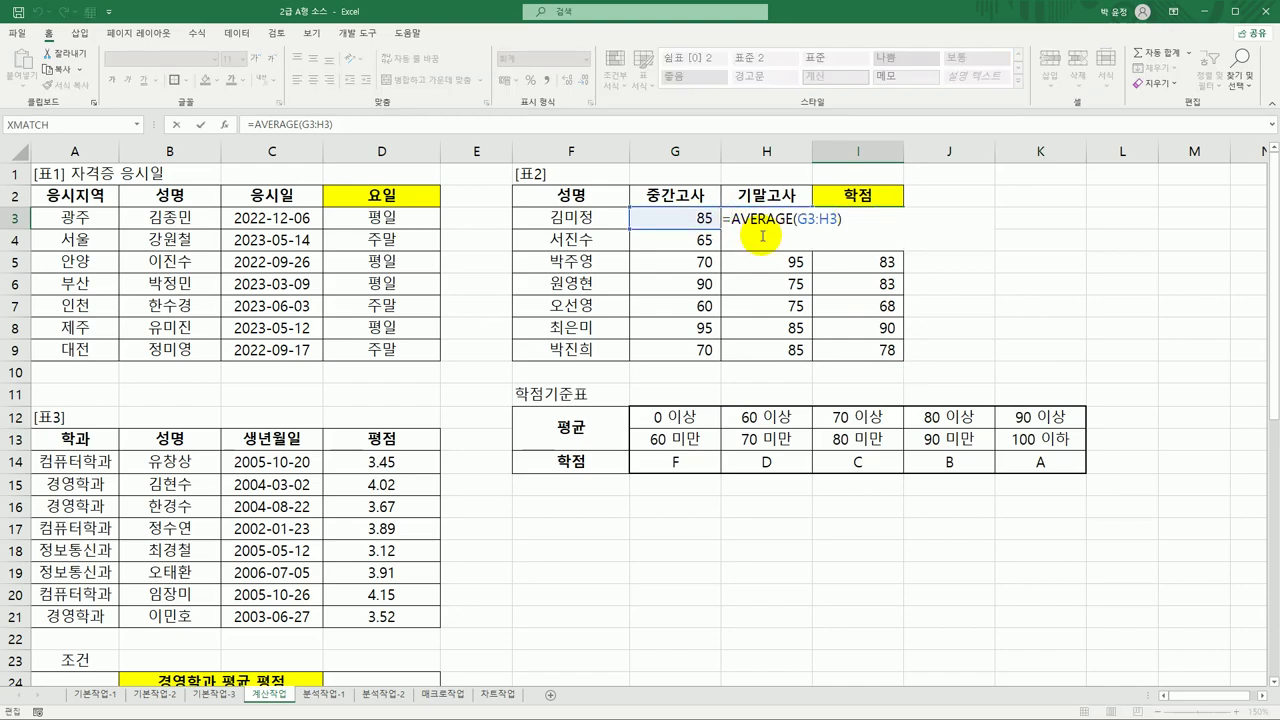
pyautogui.write('hl')
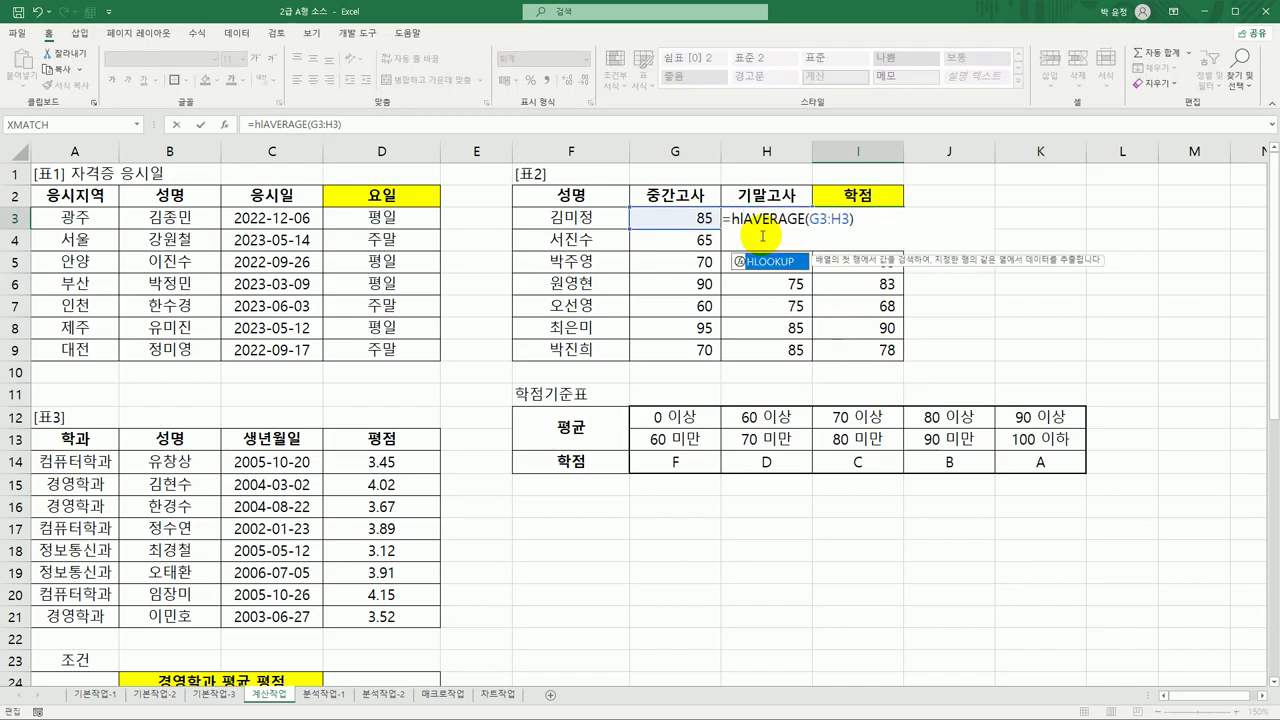
pyautogui.doubleClick(758, 263)
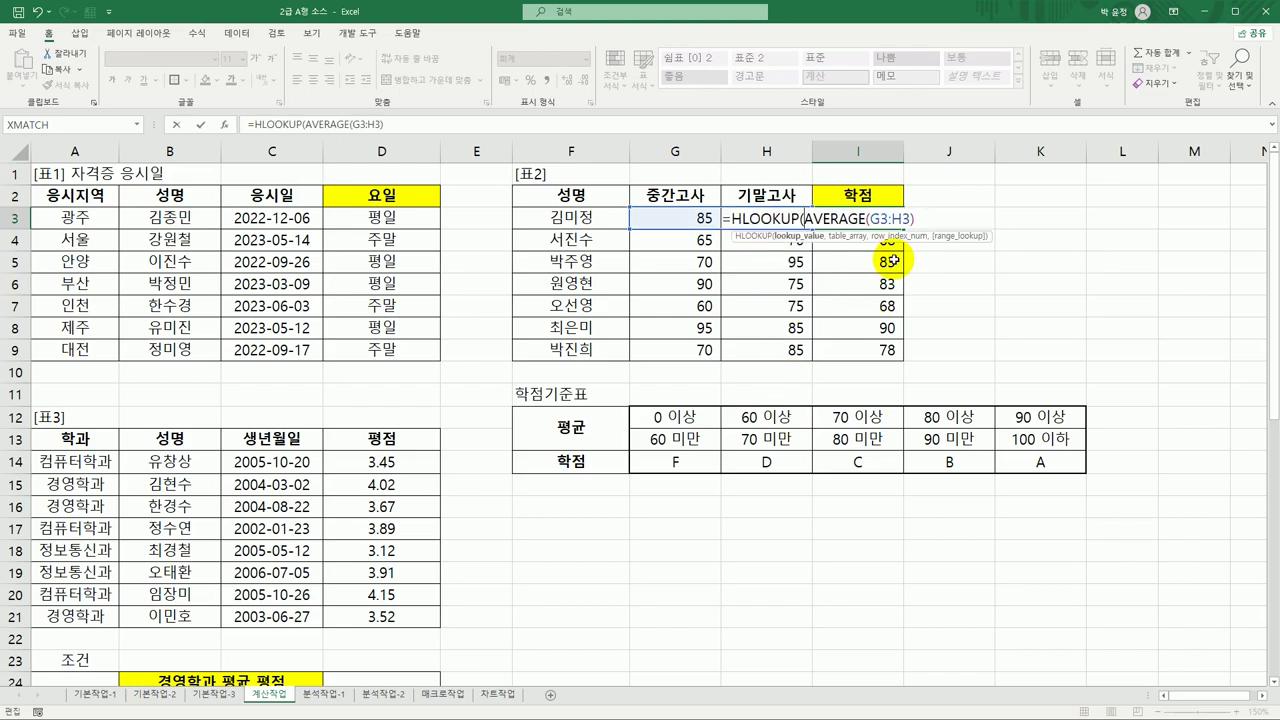
pyautogui.click(760, 219)
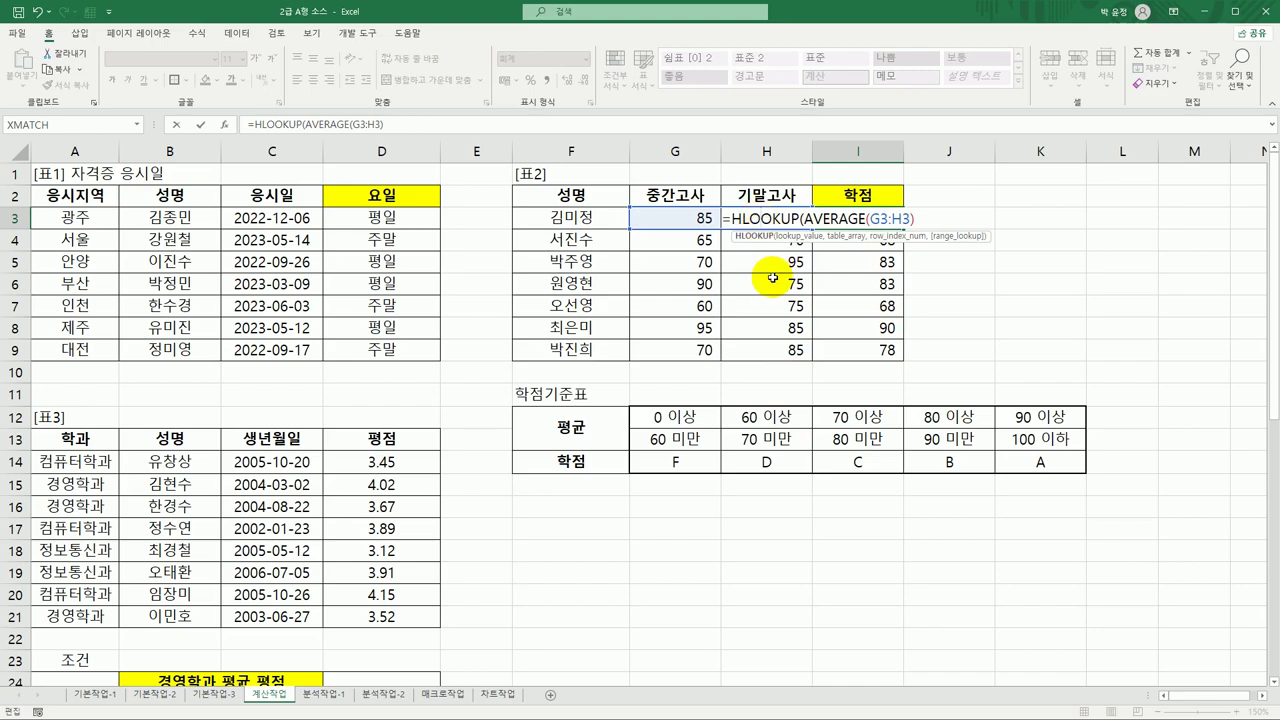
pyautogui.click(224, 124)
pyautogui.moveTo(750, 155); pyautogui.dragTo(312, 205)
pyautogui.click(312, 215)
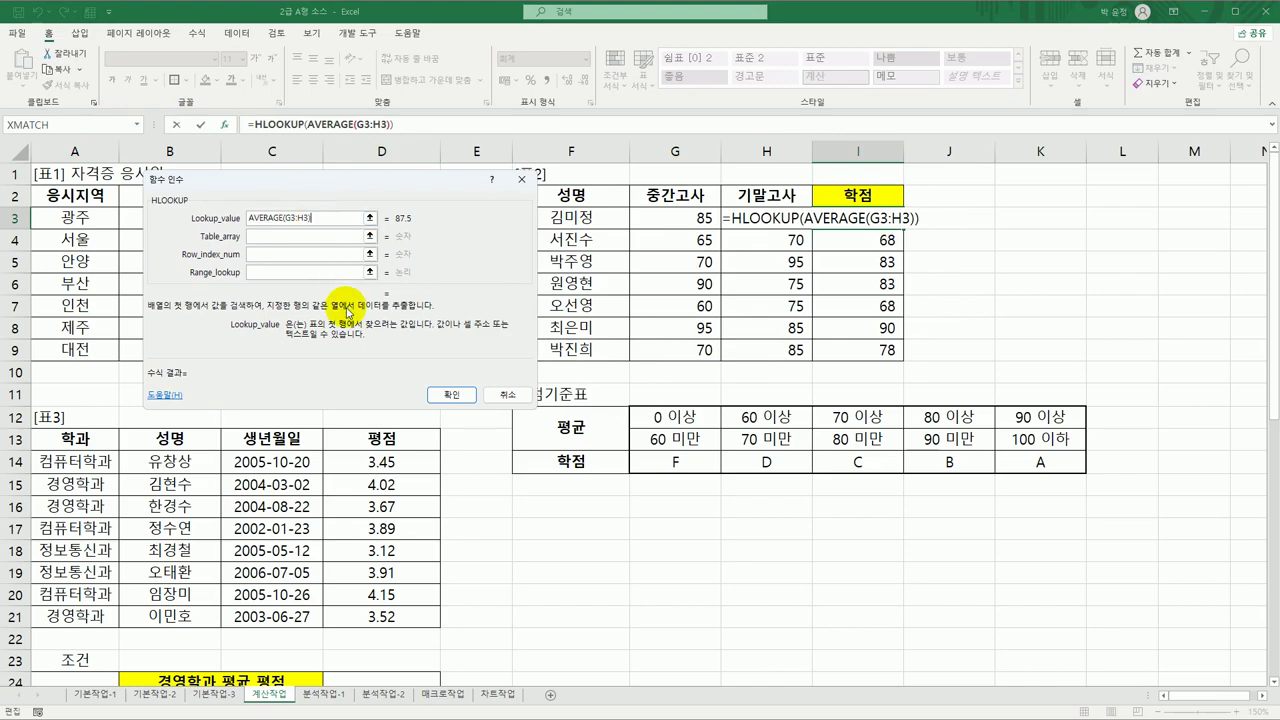
# Set the HLOOKUP table array to the absolute range $G$12:$K$14 and the row index number to 3.
pyautogui.click(254, 237)
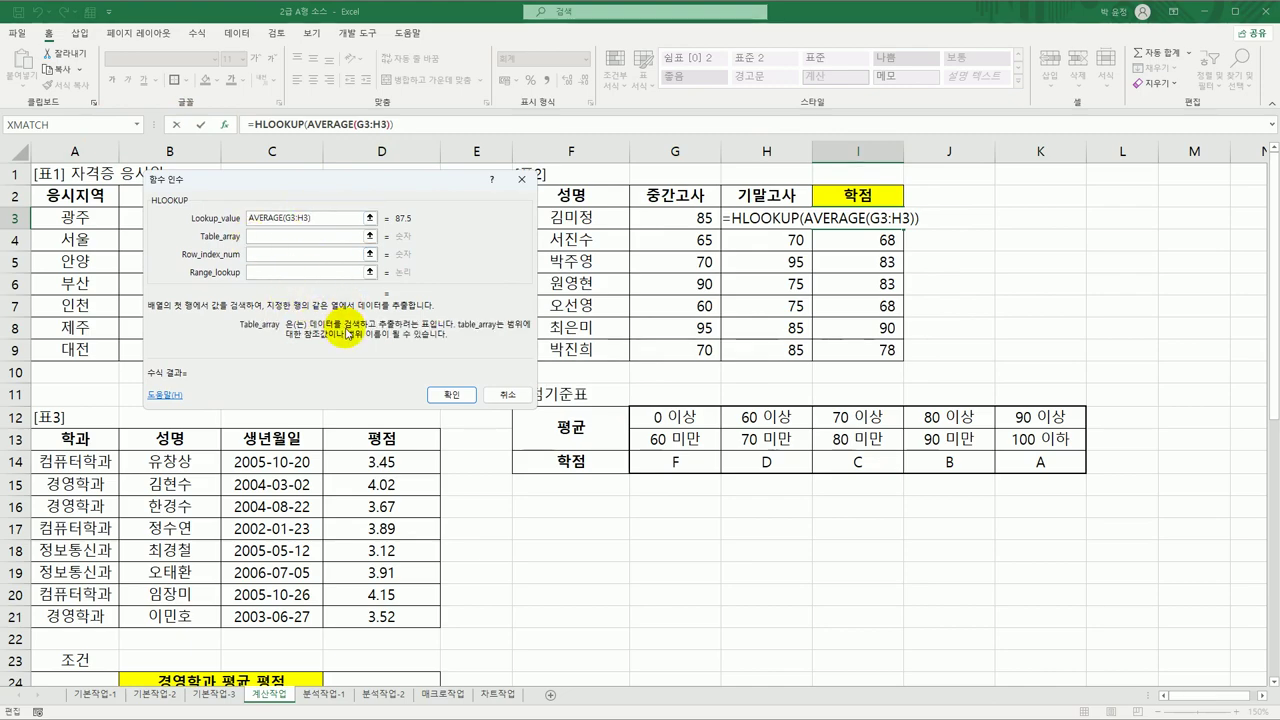
pyautogui.click(686, 418)
pyautogui.moveTo(686, 418); pyautogui.dragTo(1043, 463)
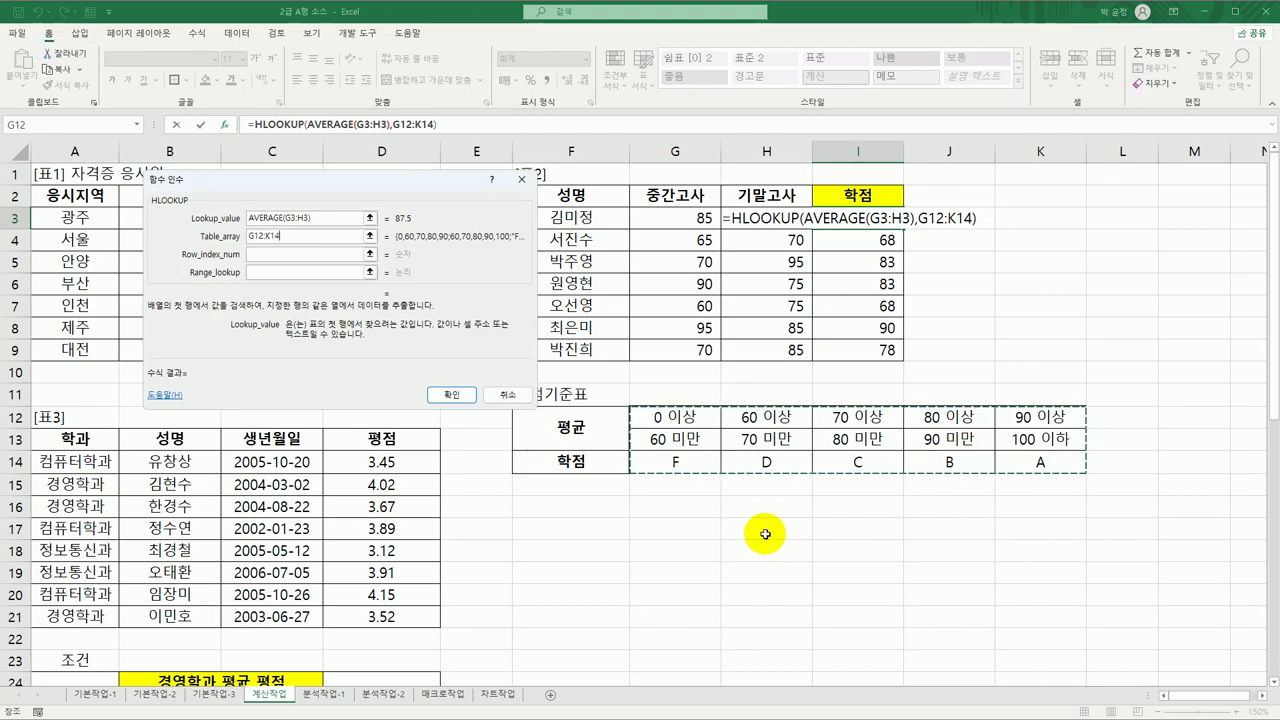
pyautogui.press('F4')
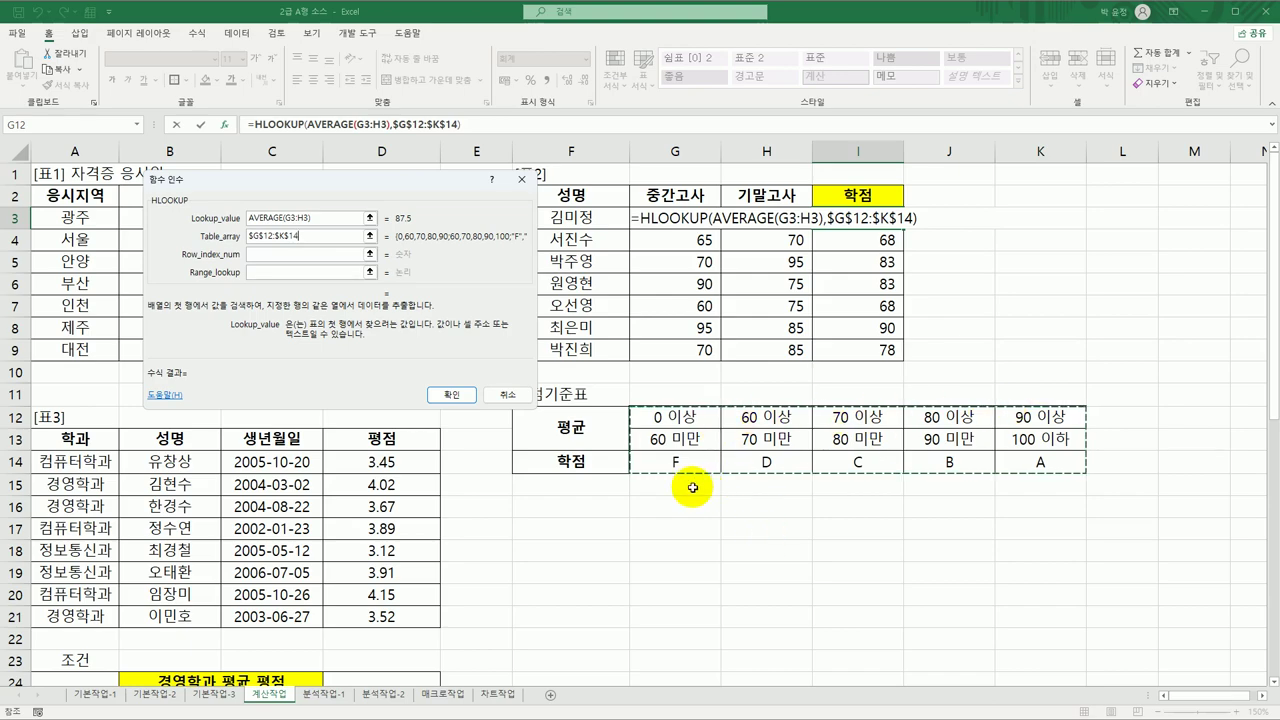
pyautogui.click(325, 255)
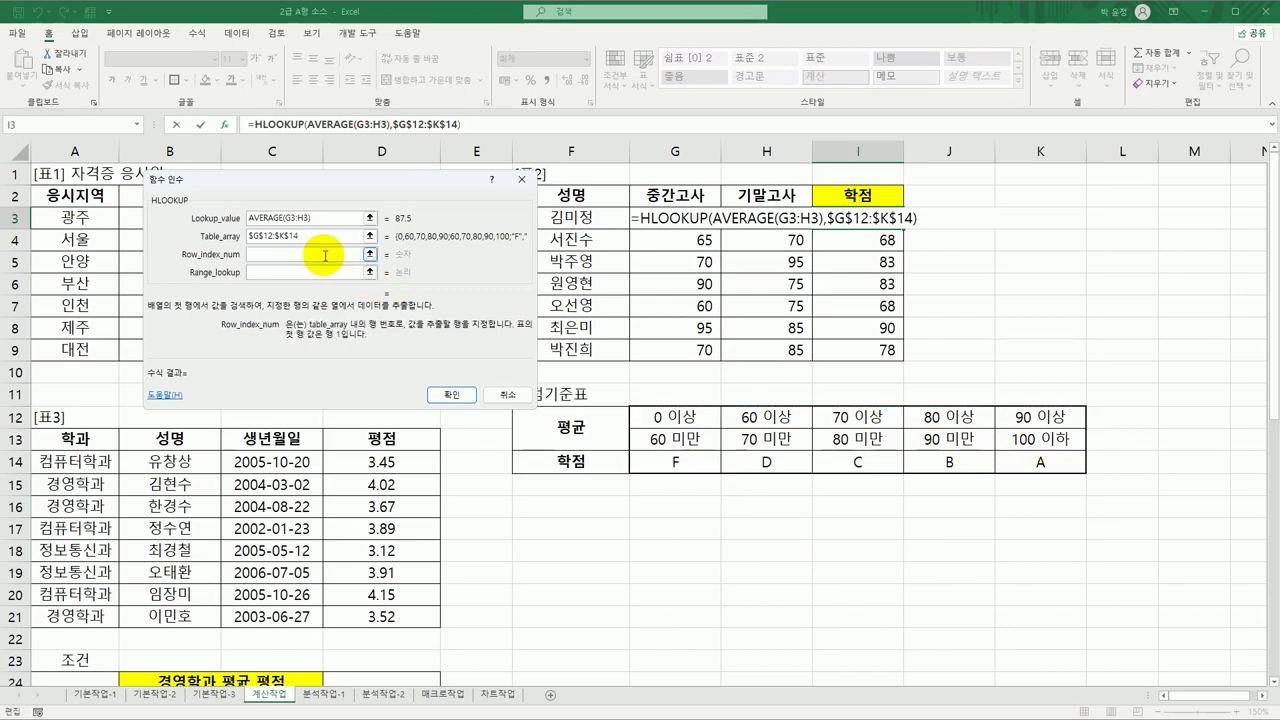
pyautogui.write('3')
# Set the HLOOKUP range lookup to TRUE, apply the formula to I3, and fill it down to I9.
pyautogui.click(311, 279)
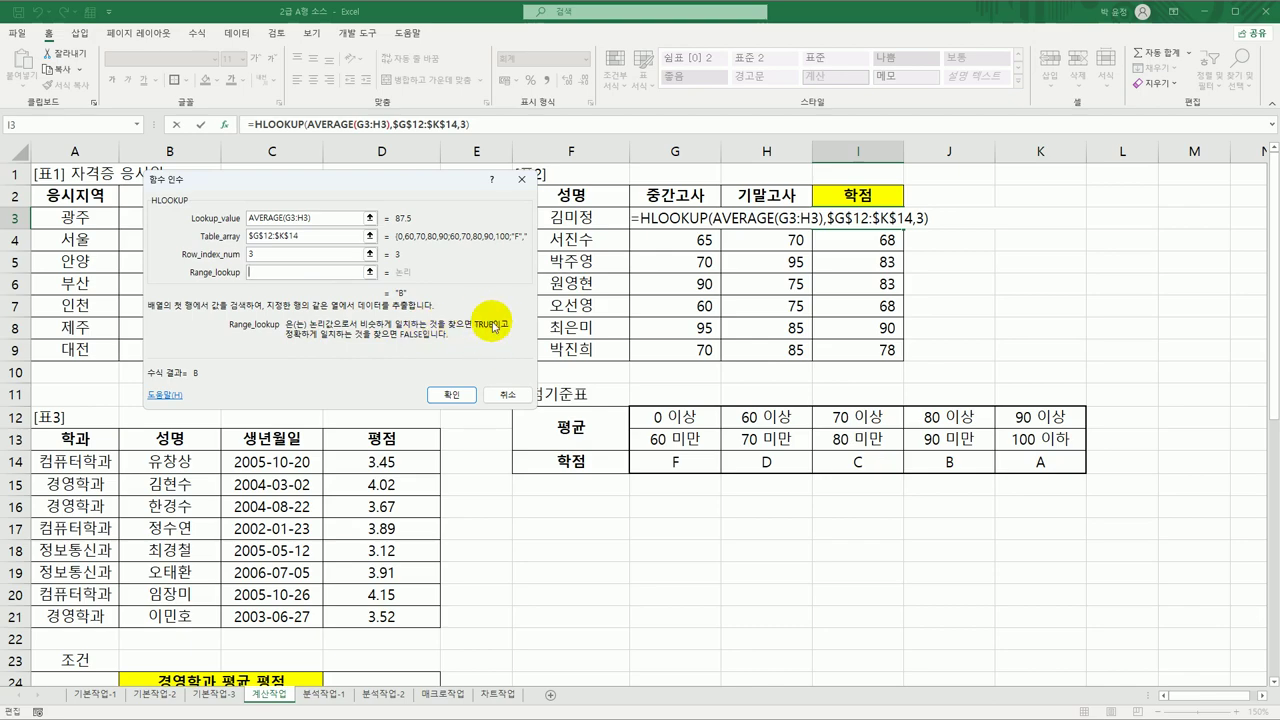
pyautogui.write('tru')
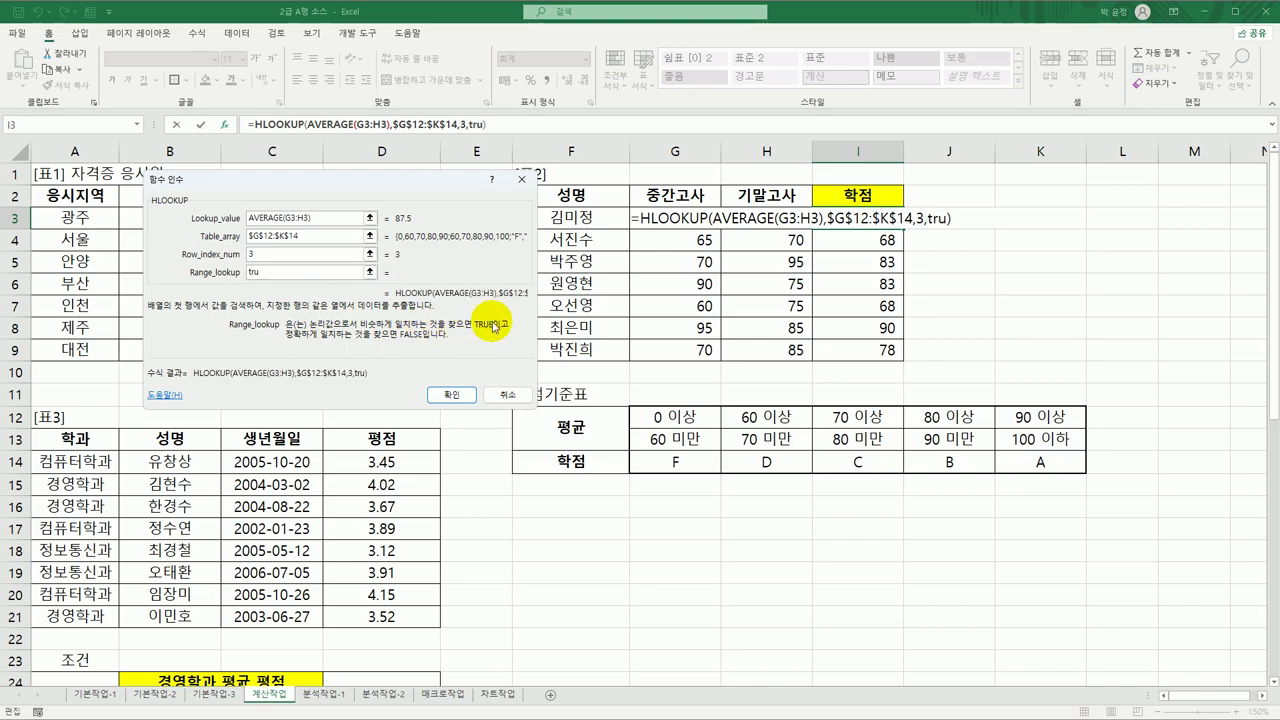
pyautogui.write('e')
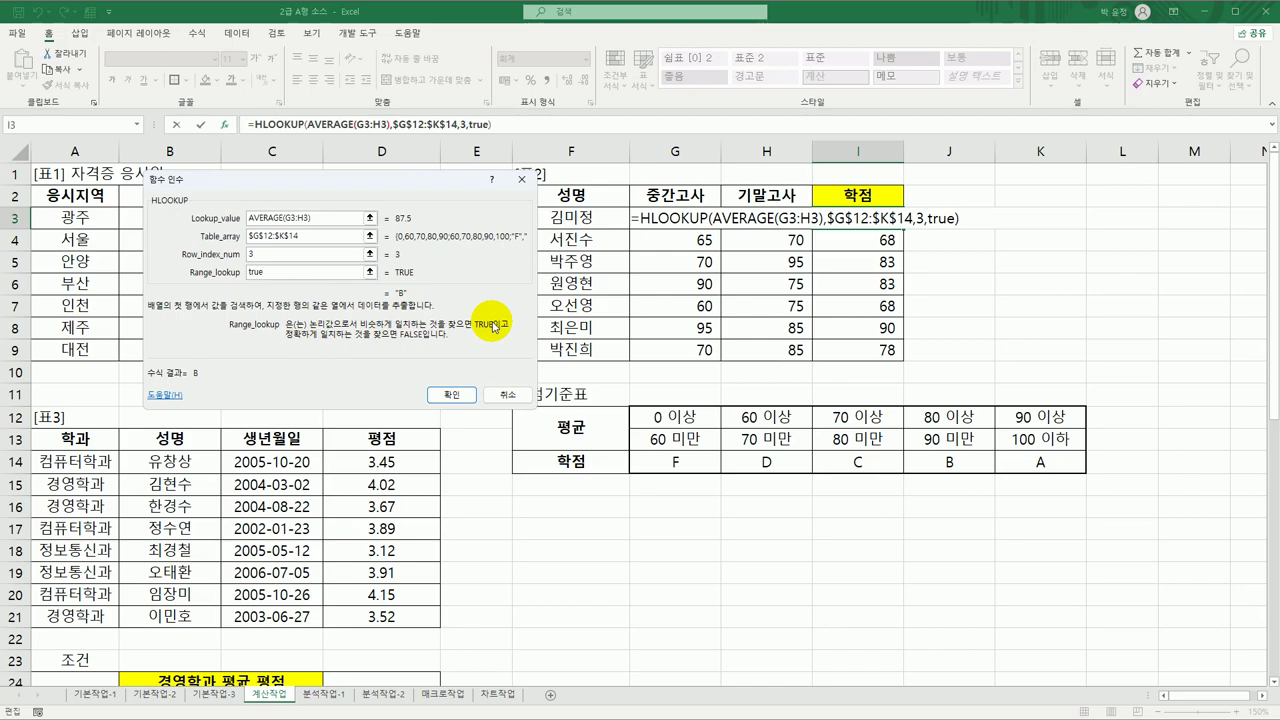
pyautogui.click(452, 394)
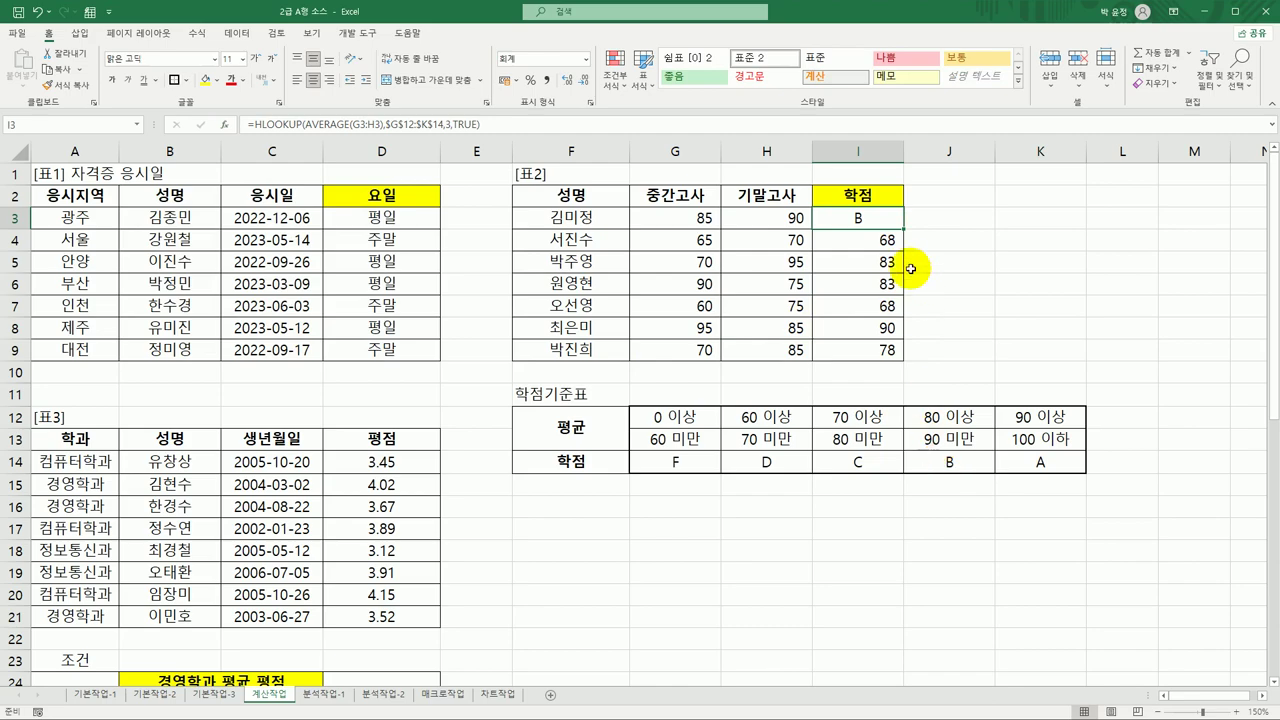
pyautogui.moveTo(903, 229); pyautogui.dragTo(899, 358)
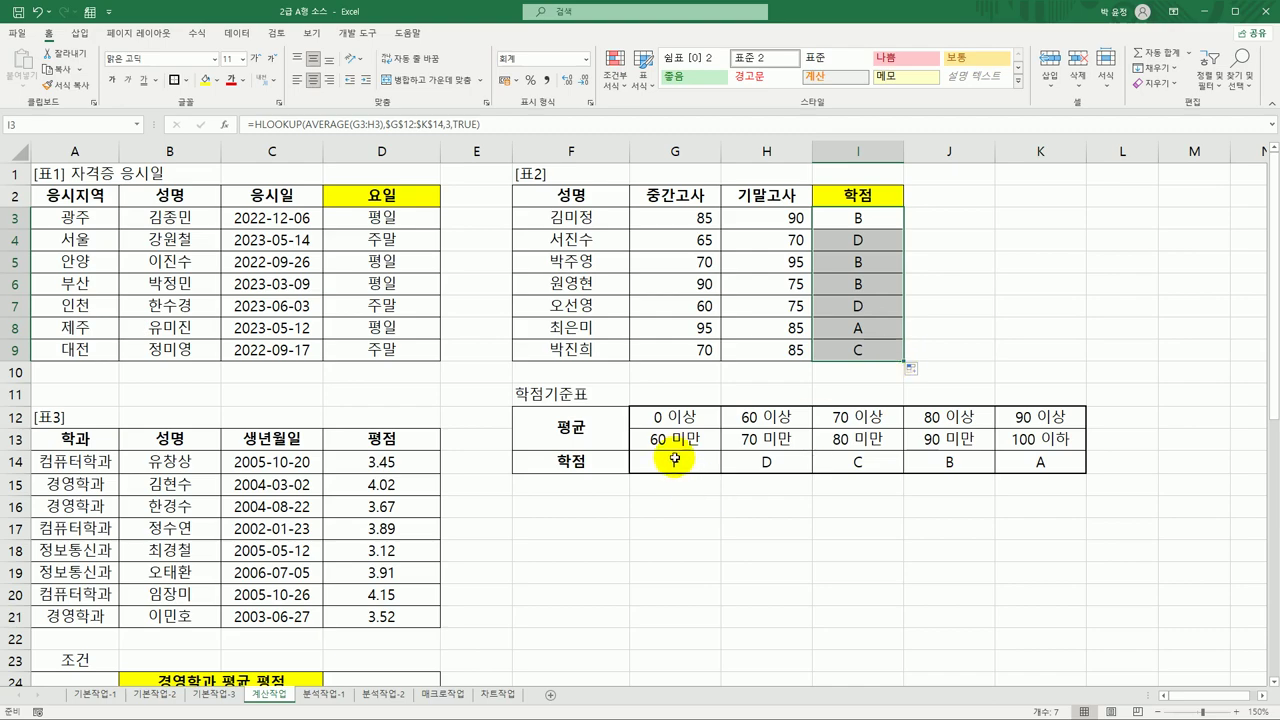
# Copy the 학과 header and a 경영학과 entry from [표3] into the 조건 range A24:A25.
pyautogui.scroll(-4, 673, 391)
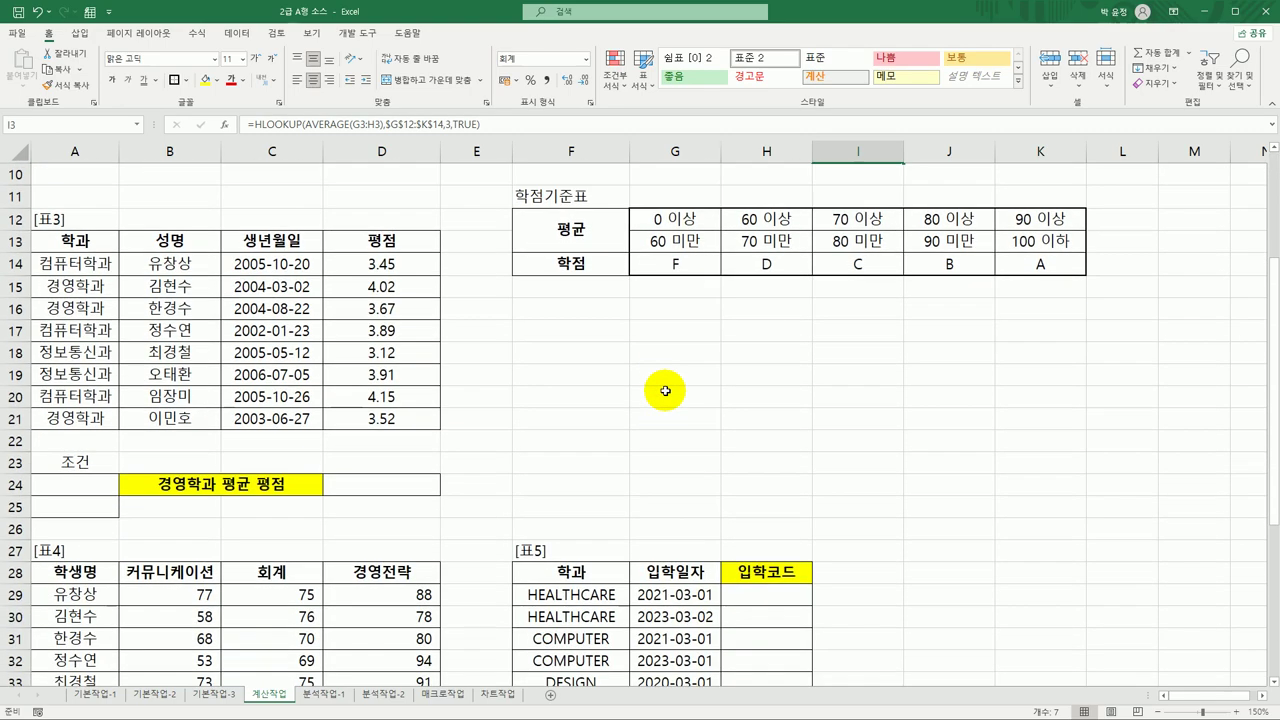
pyautogui.scroll(1, 391, 523)
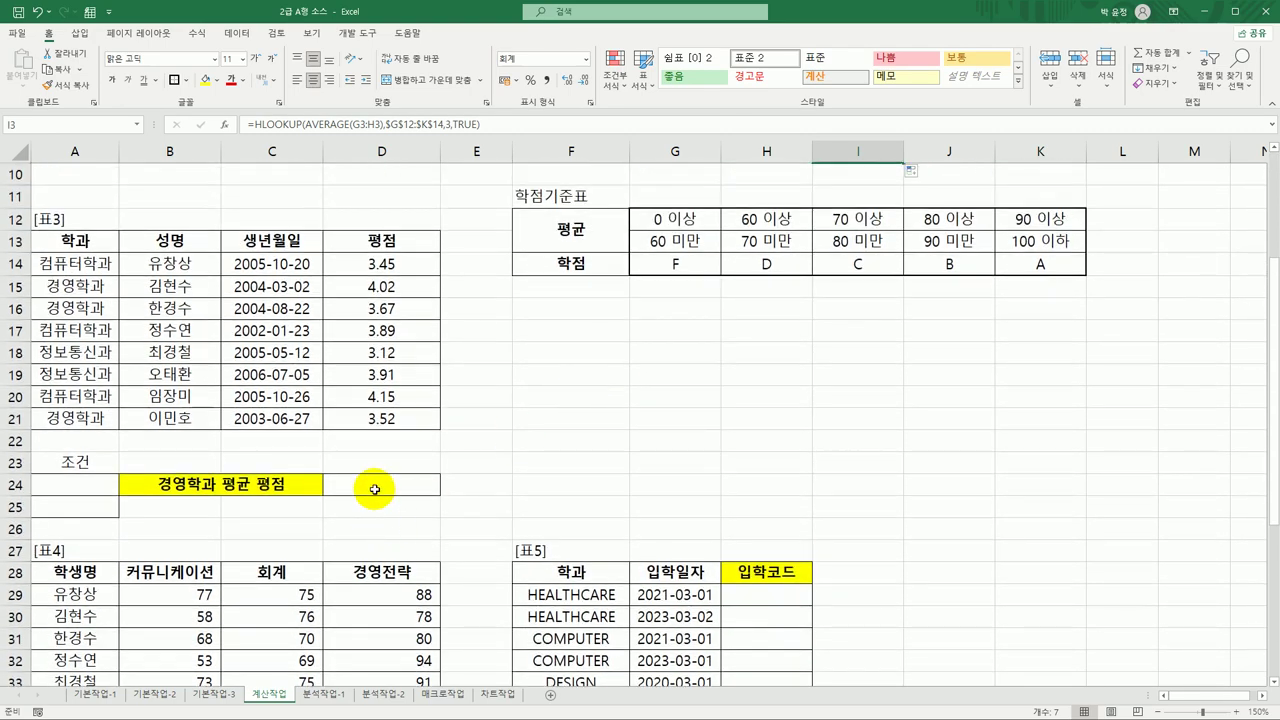
pyautogui.click(93, 487)
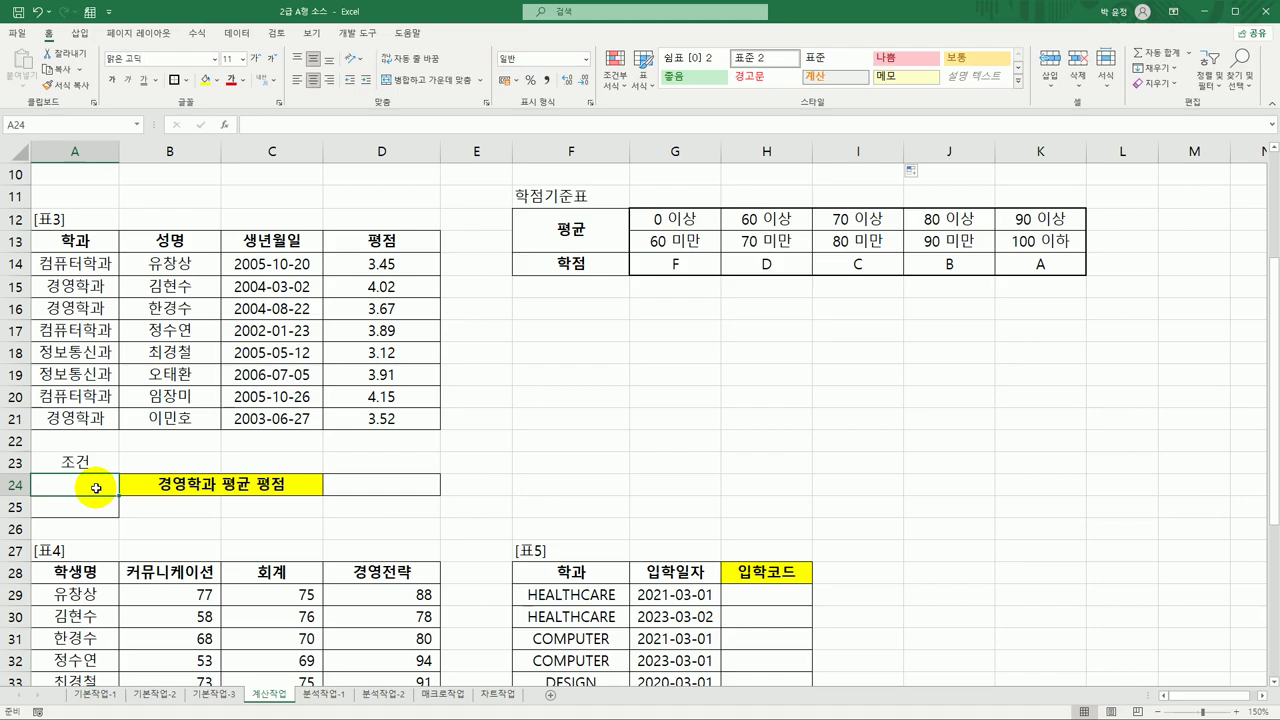
pyautogui.moveTo(78, 240); pyautogui.dragTo(76, 263)
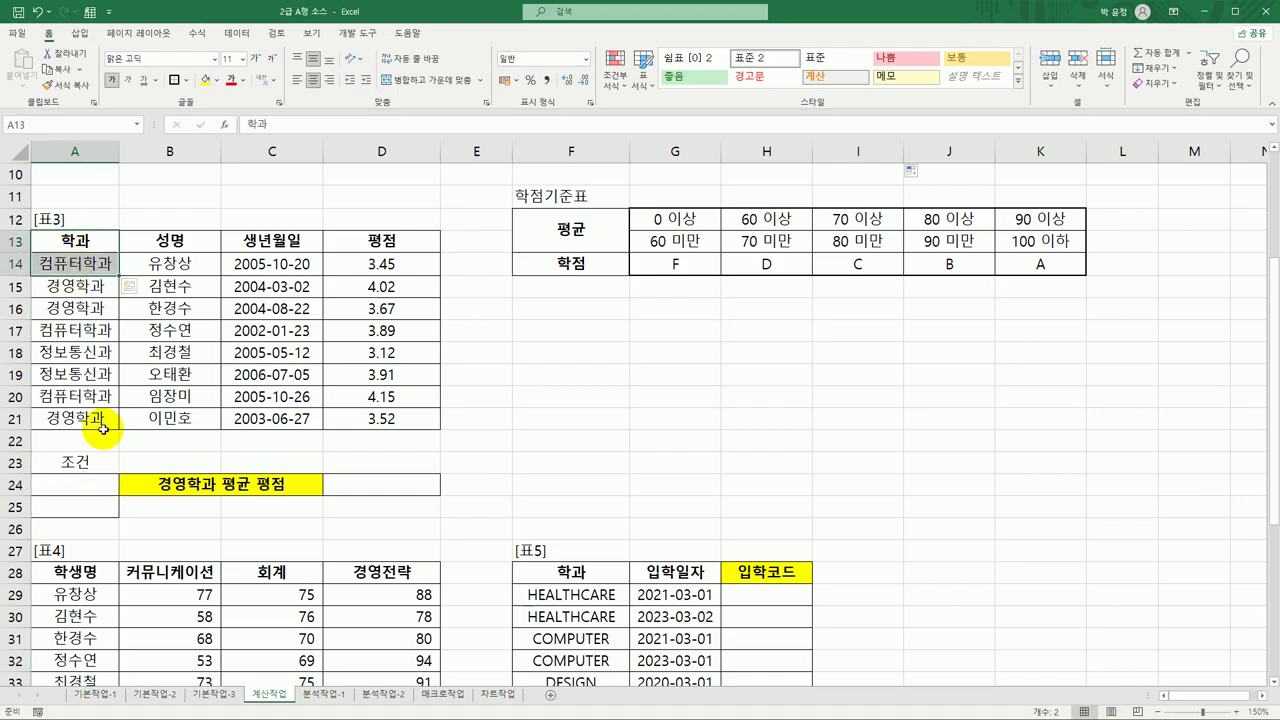
pyautogui.click(87, 291)
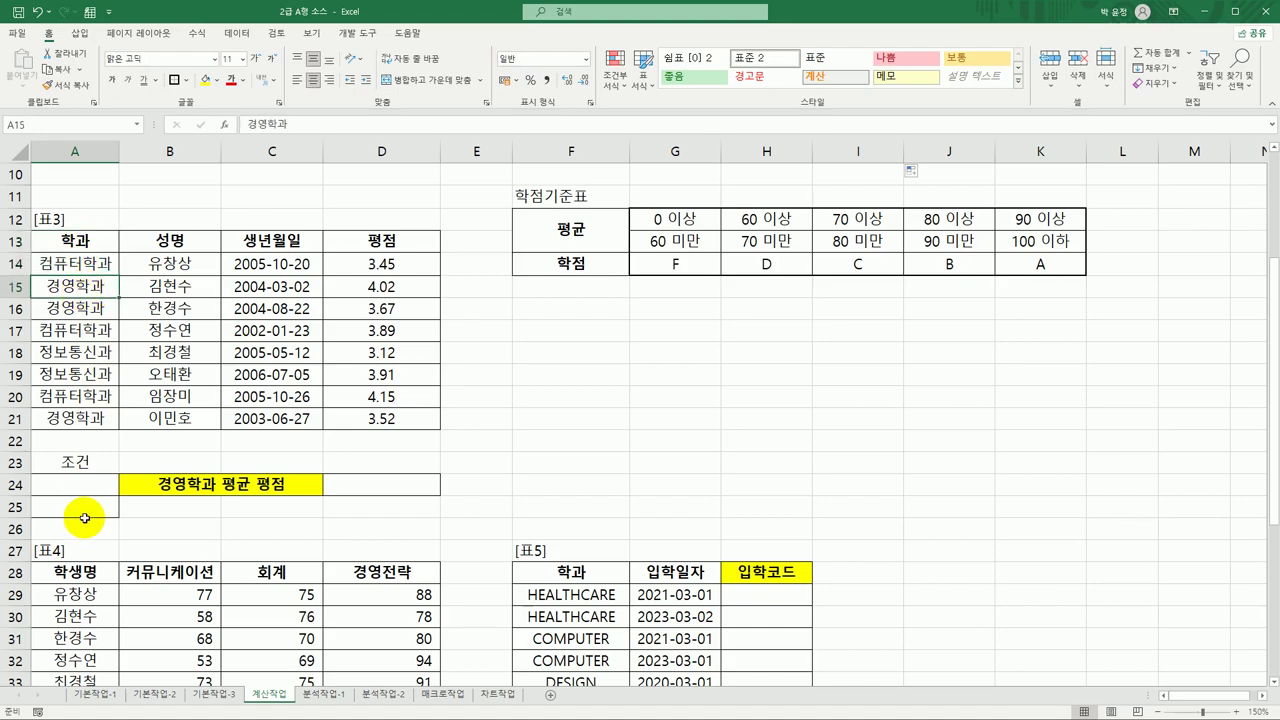
pyautogui.moveTo(86, 484); pyautogui.dragTo(86, 500)
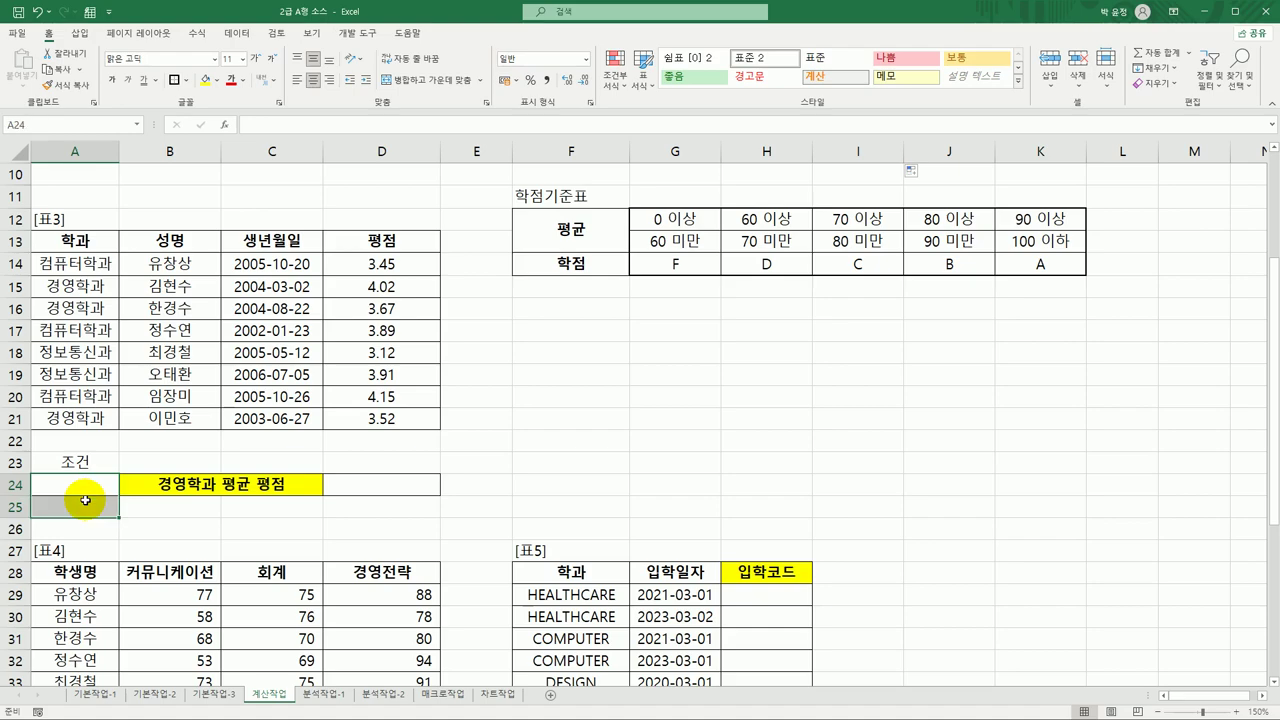
pyautogui.click(80, 488)
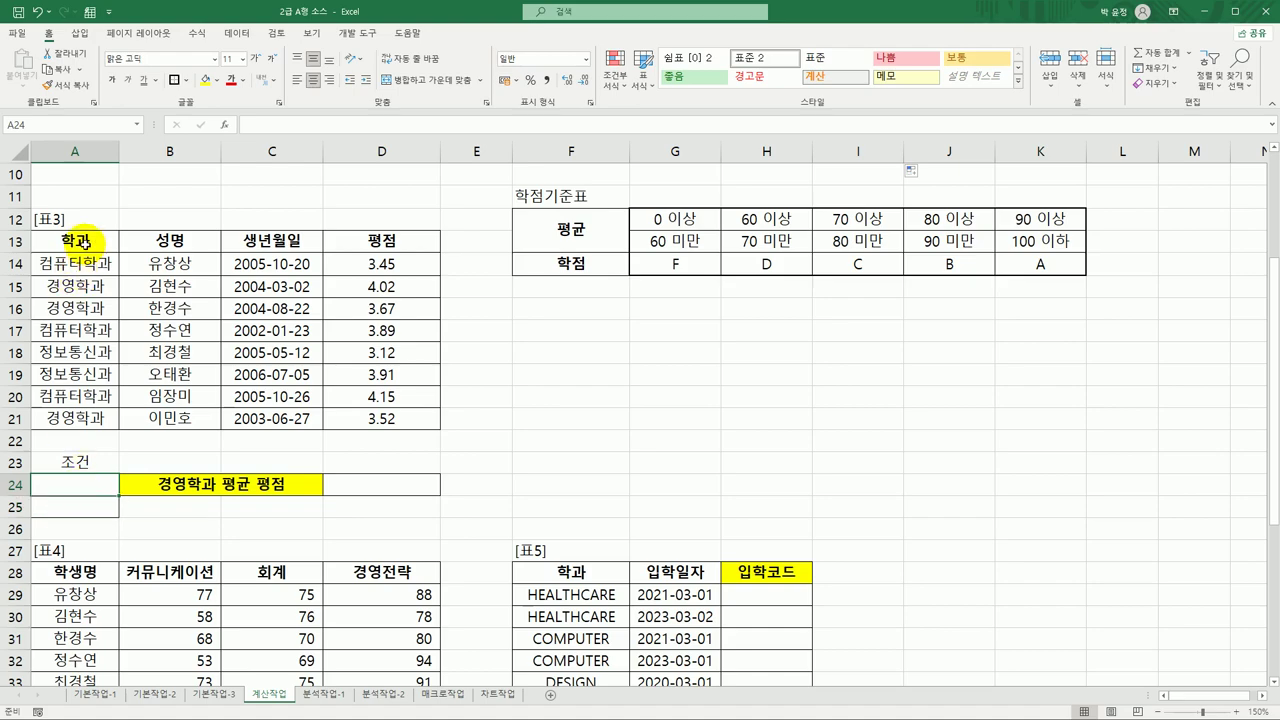
pyautogui.click(84, 243)
pyautogui.keyDown('ctrl'); pyautogui.click(86, 287); pyautogui.keyUp('ctrl')
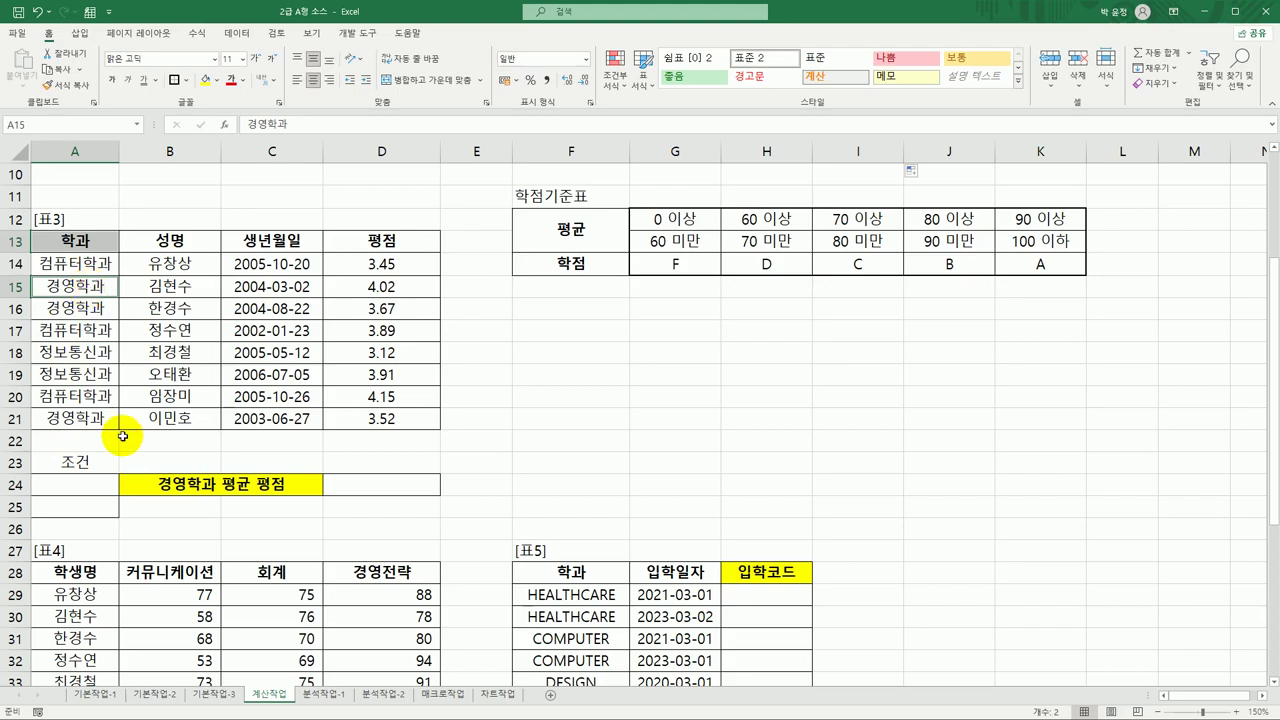
pyautogui.hotkey('ctrl', 'c')
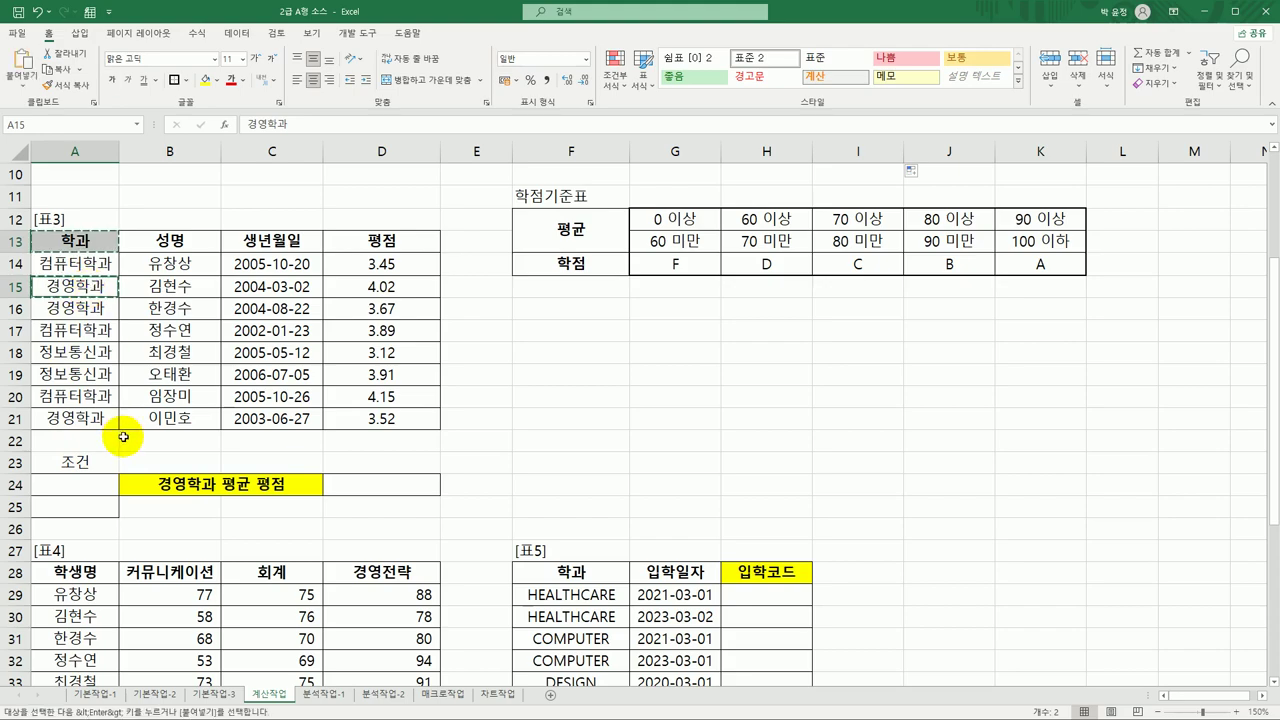
pyautogui.click(99, 485)
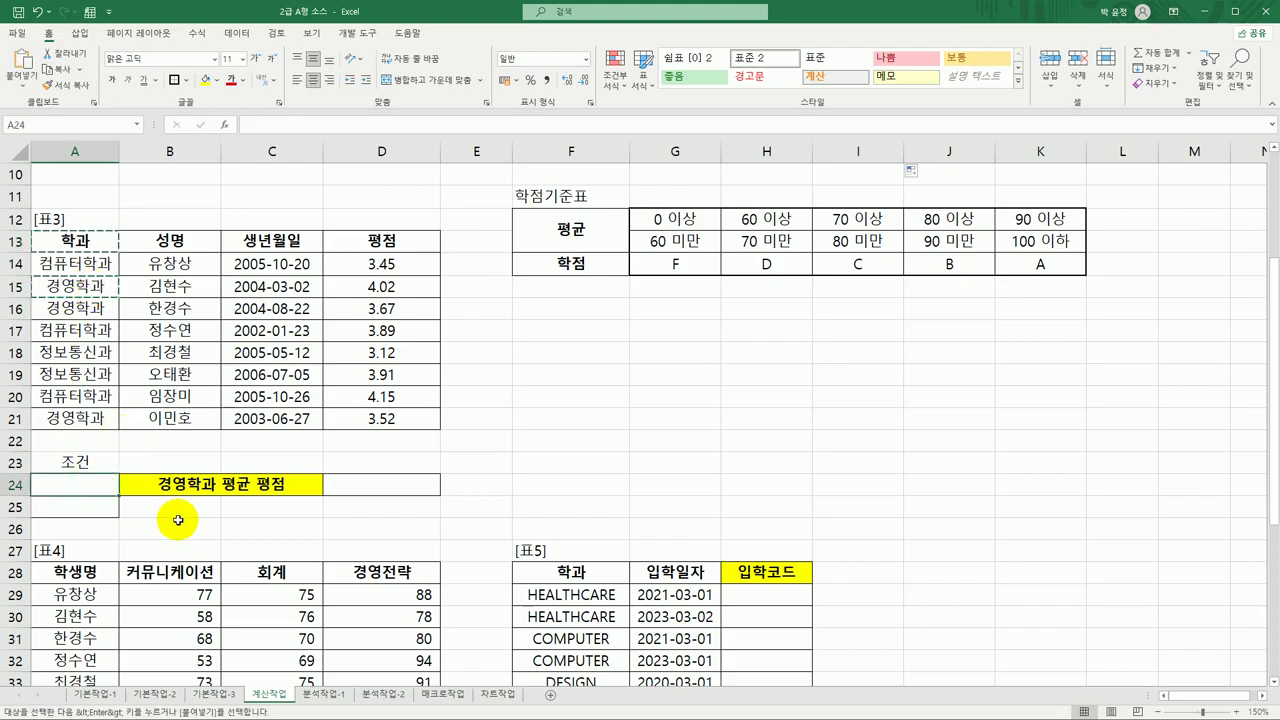
pyautogui.hotkey('ctrl', 'v')
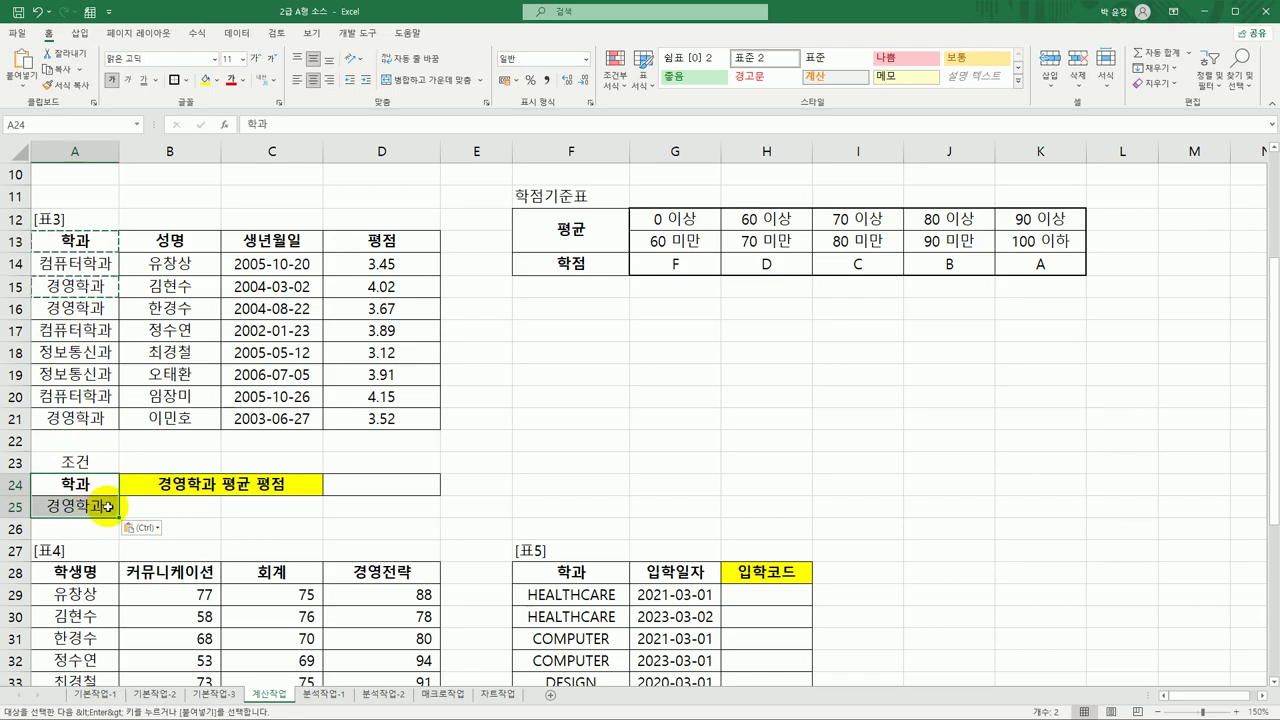
# Start a DAVERAGE formula in D24 for 경영학과 평균 평점 and open its function arguments clear of [표3].
pyautogui.click(349, 485)
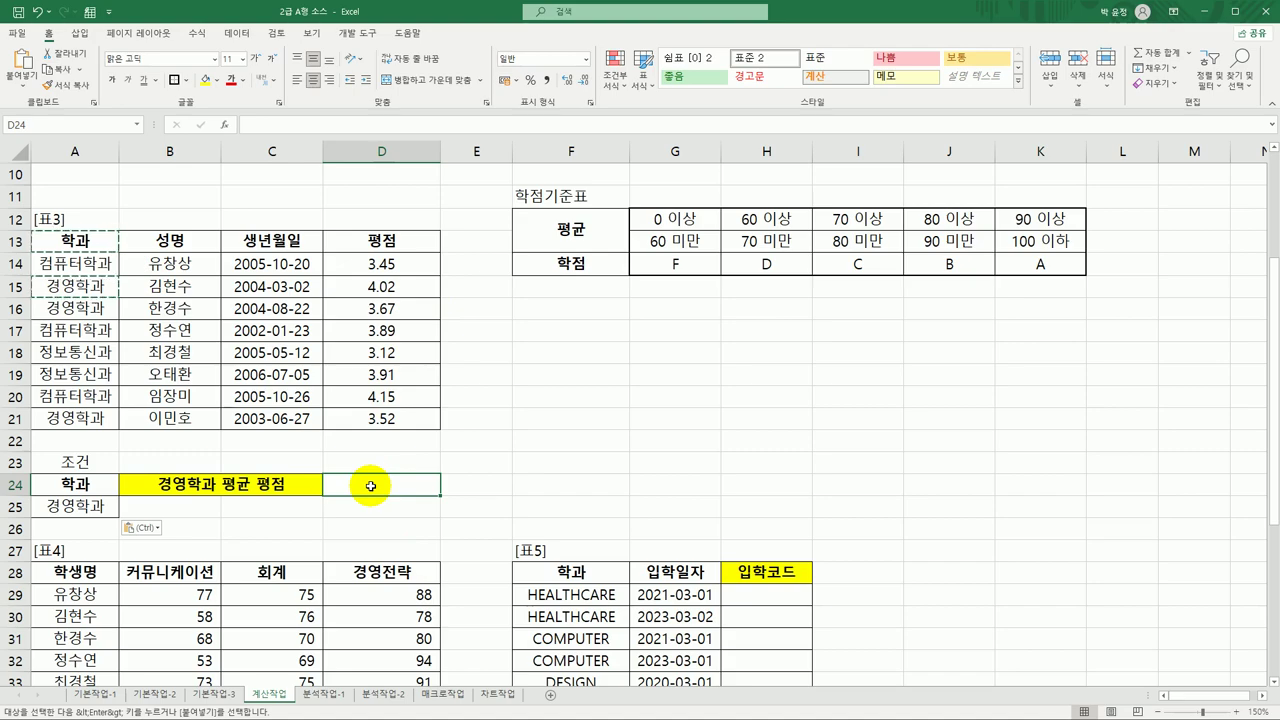
pyautogui.press('Escape')
pyautogui.write('=')
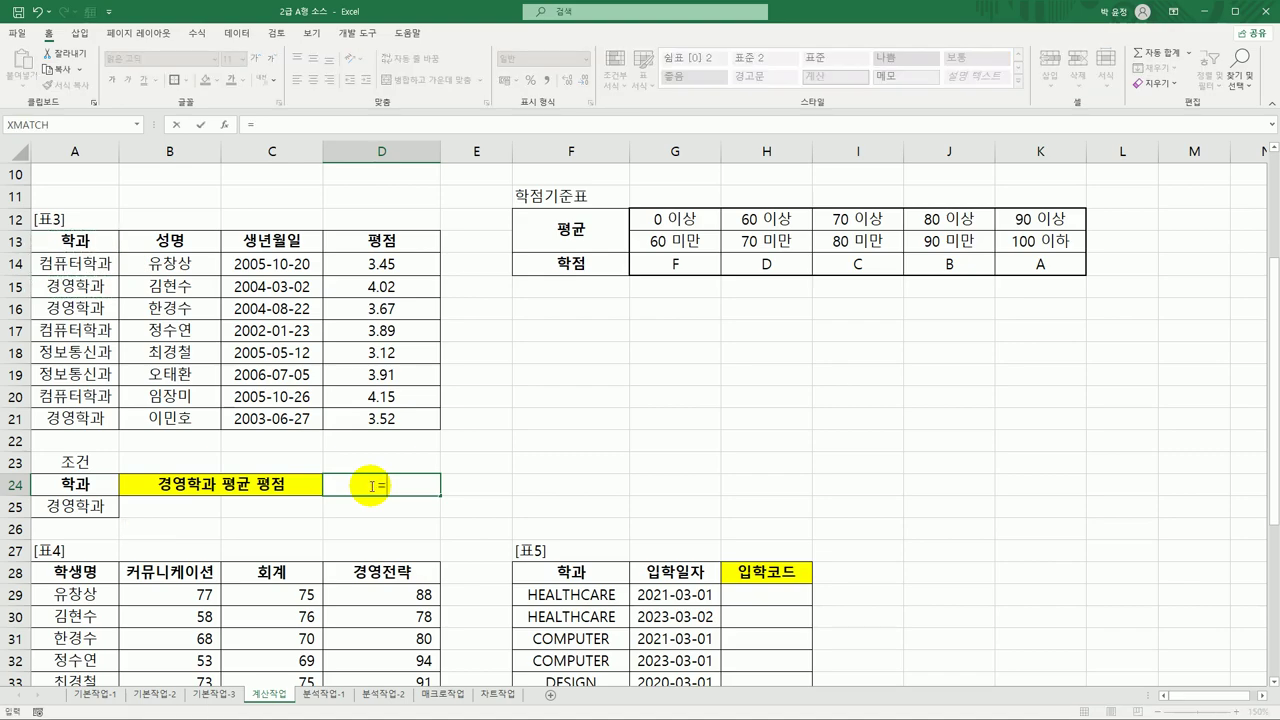
pyautogui.write('d')
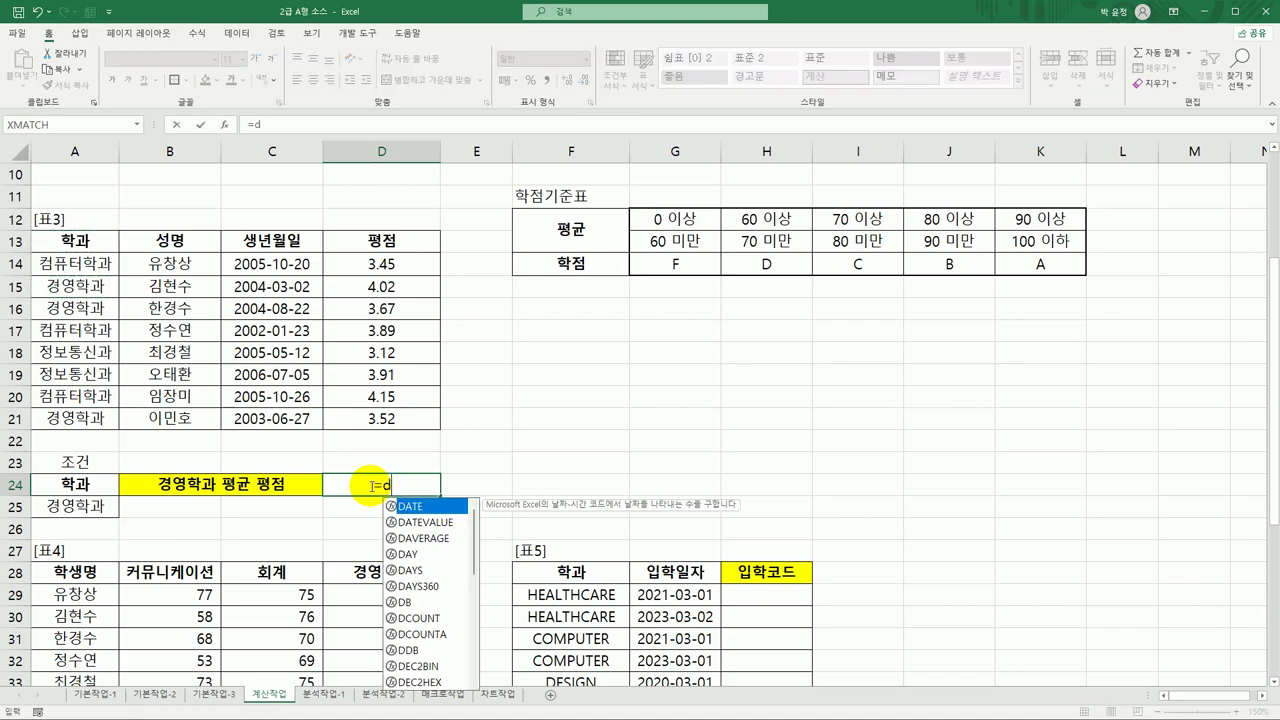
pyautogui.doubleClick(446, 546)
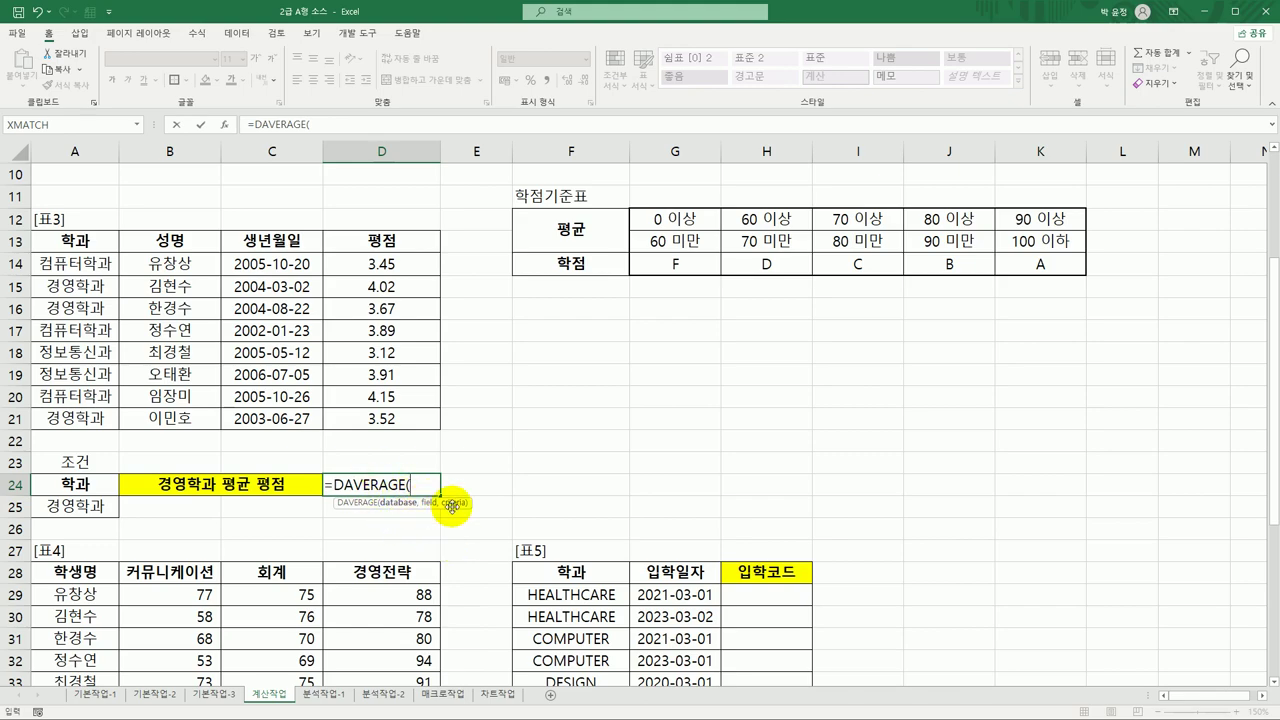
pyautogui.click(223, 127)
pyautogui.moveTo(335, 180); pyautogui.dragTo(710, 182)
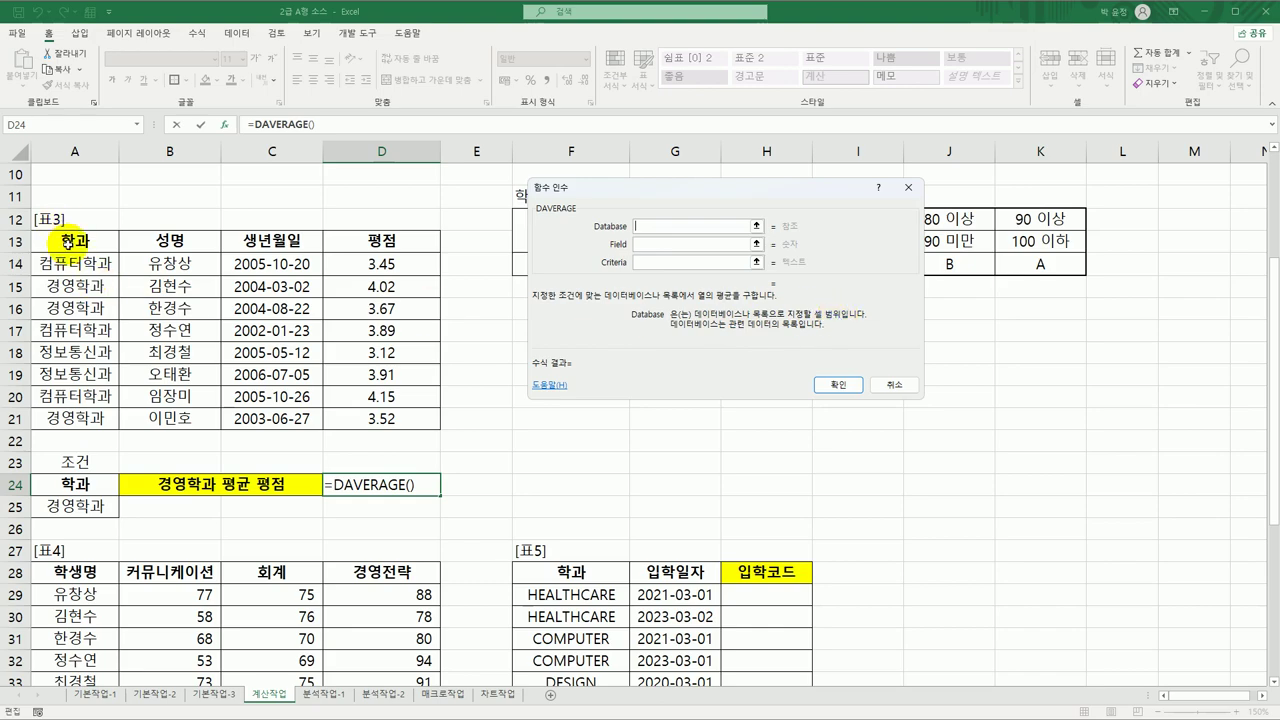
# Set the DAVERAGE database to A13:D21, the field to D13 and the criteria to A24:A25, and apply the formula.
pyautogui.moveTo(67, 240); pyautogui.dragTo(384, 415)
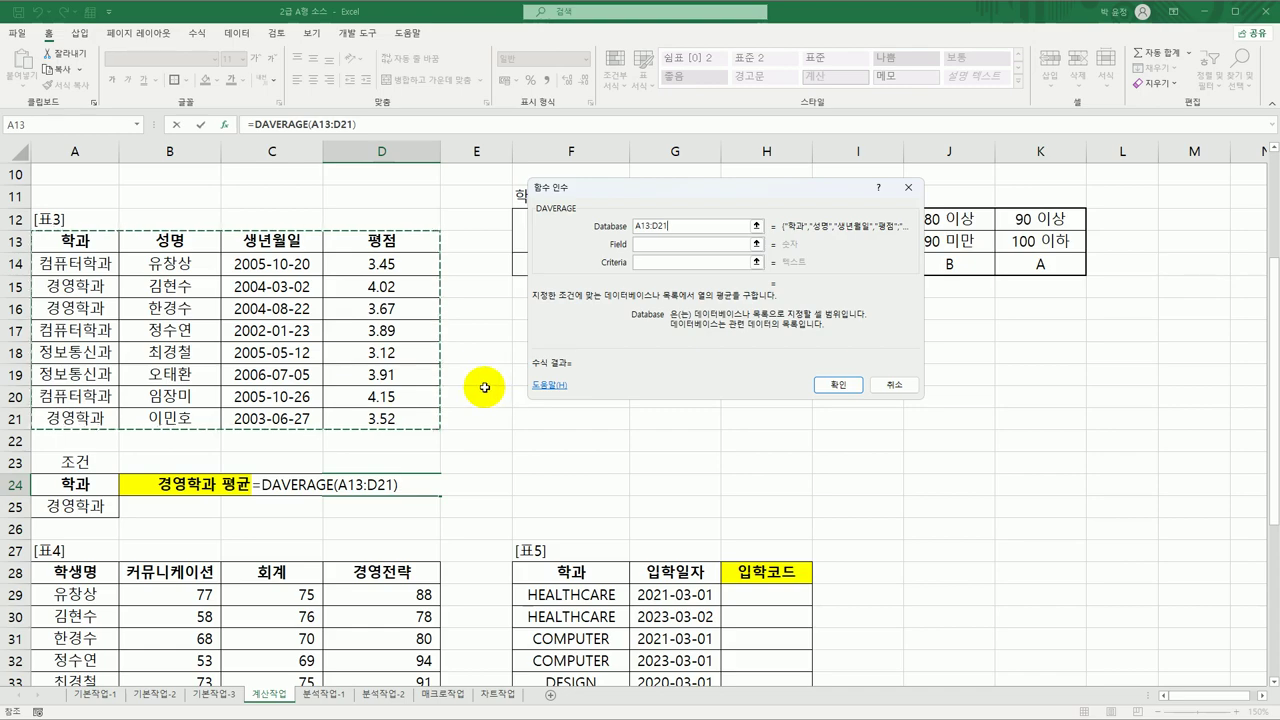
pyautogui.click(648, 247)
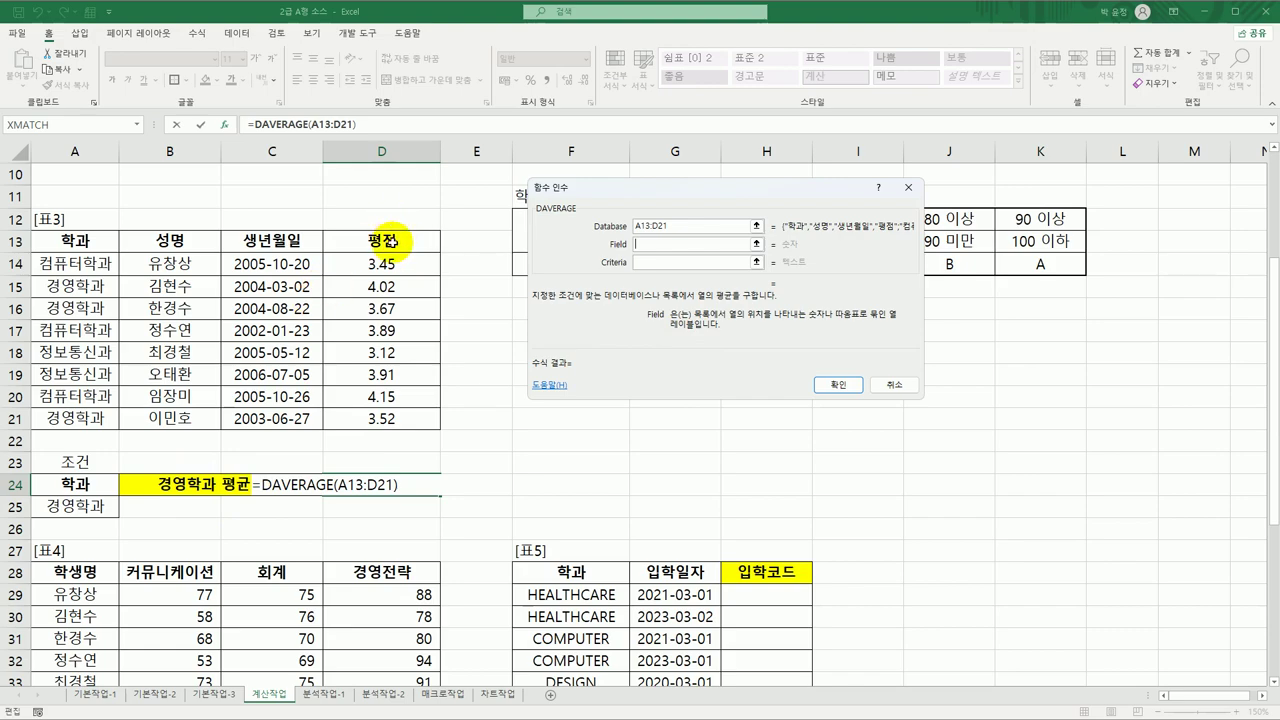
pyautogui.click(400, 242)
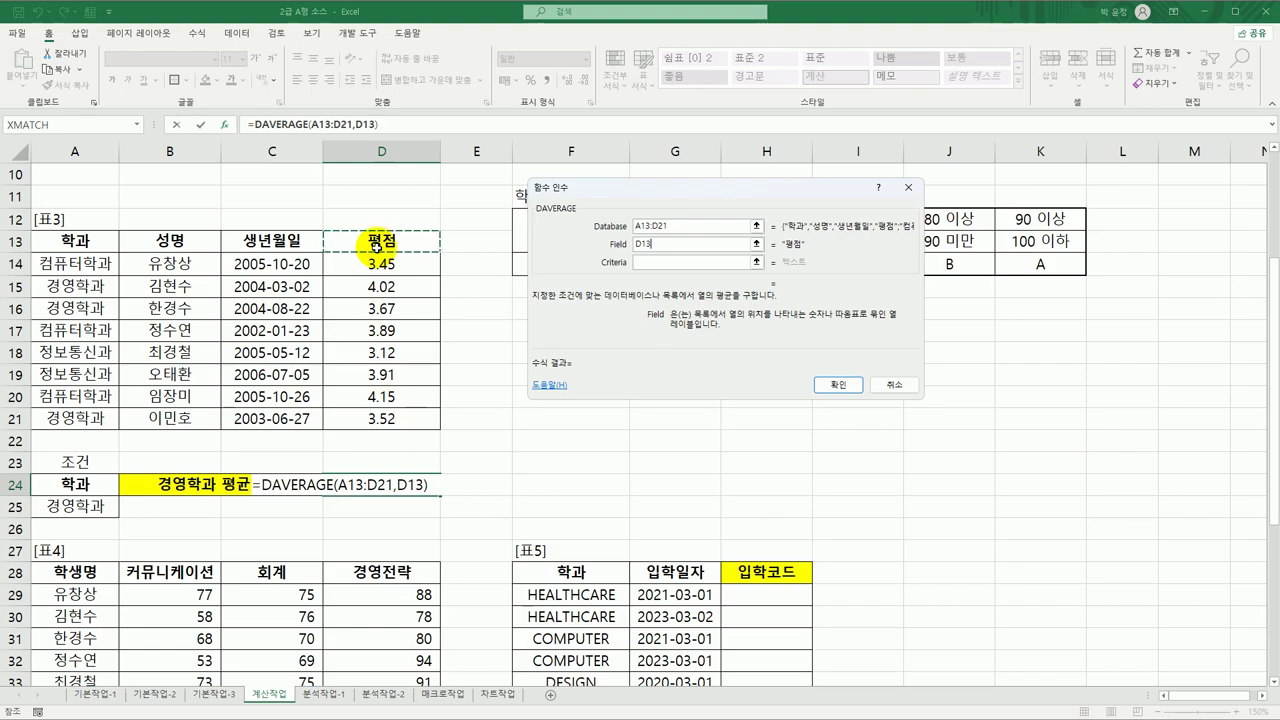
pyautogui.click(640, 262)
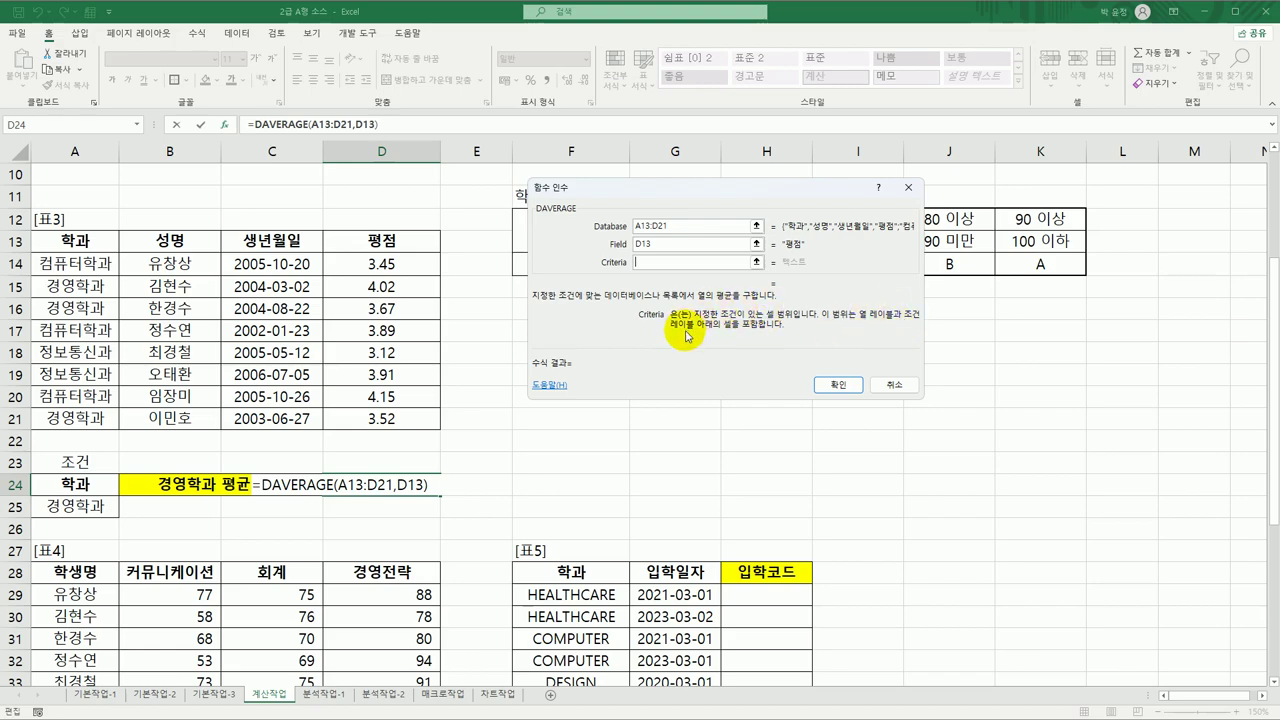
pyautogui.moveTo(95, 483); pyautogui.dragTo(95, 507)
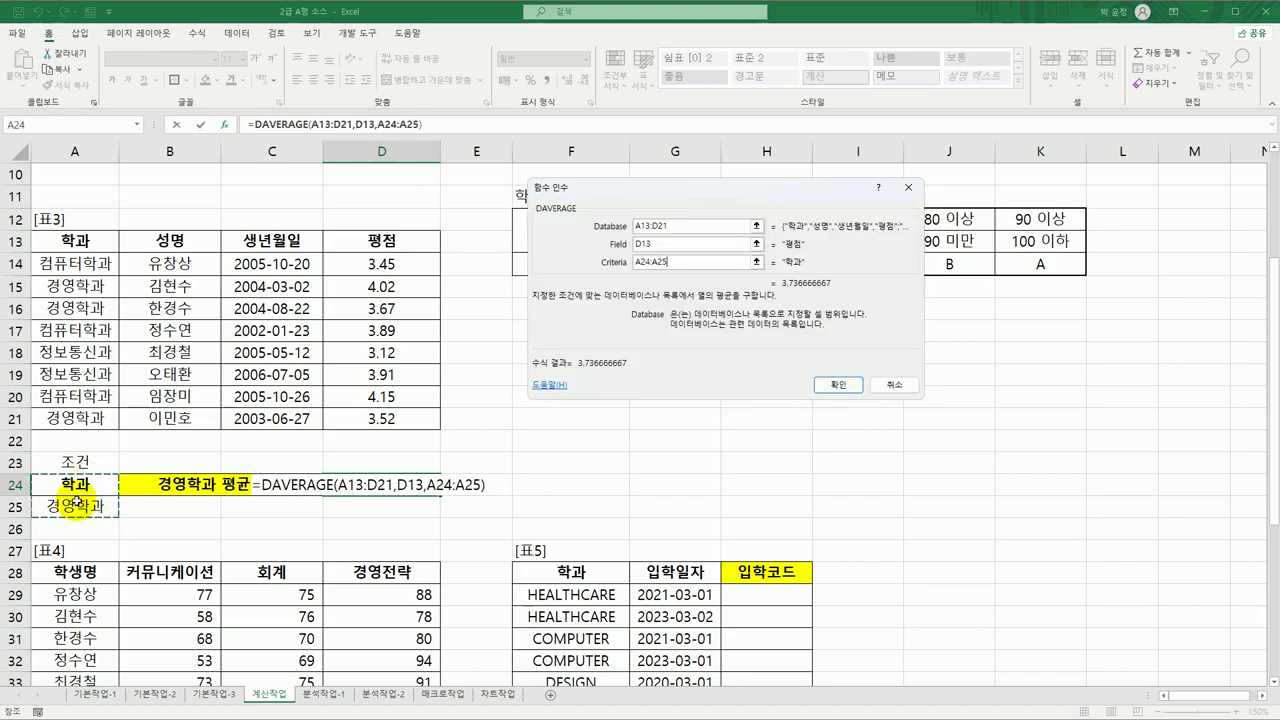
pyautogui.click(857, 385)
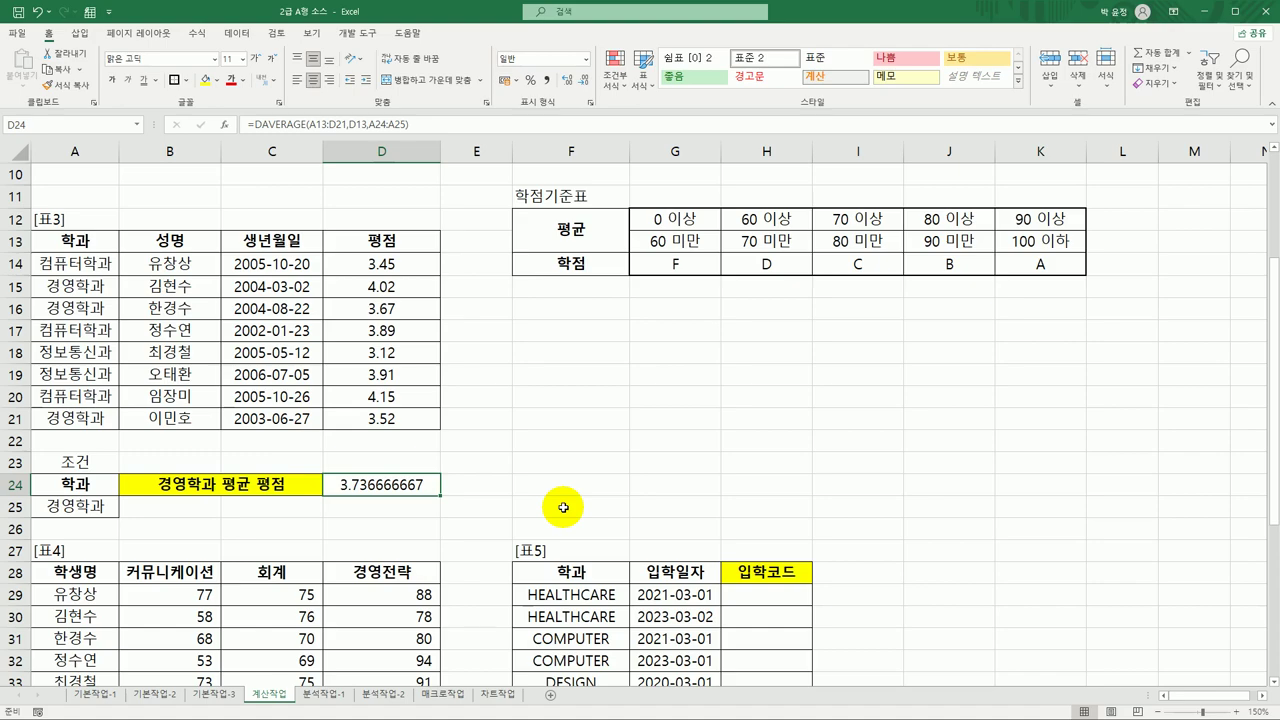
# Wrap the DAVERAGE formula in D24 in a ROUND function with the number of digits set to 2.
pyautogui.doubleClick(343, 486)
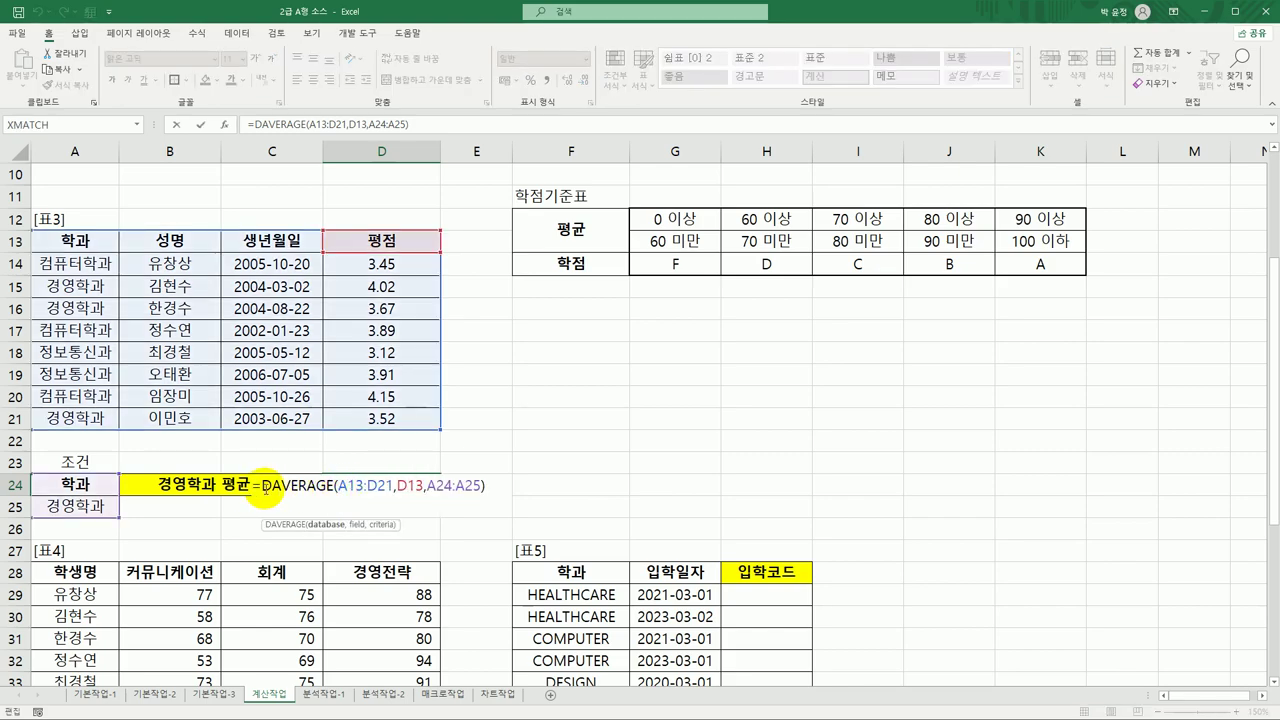
pyautogui.write('rou')
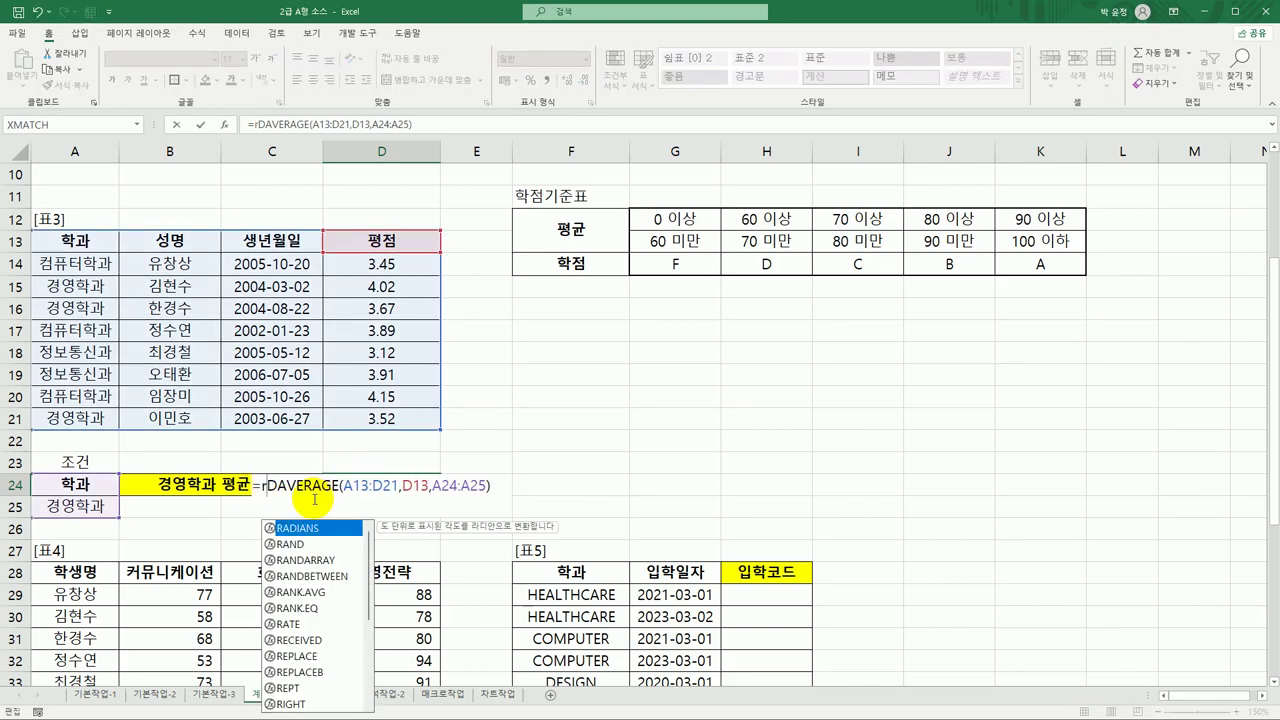
pyautogui.write('n')
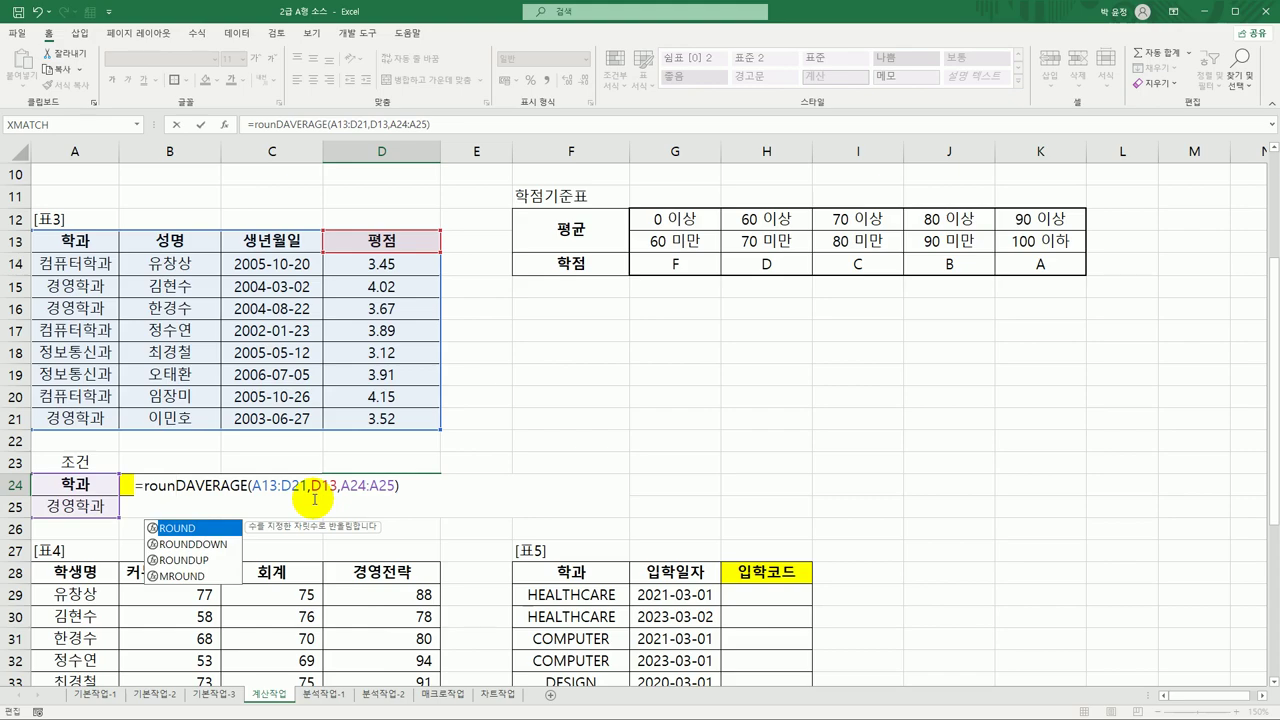
pyautogui.doubleClick(188, 529)
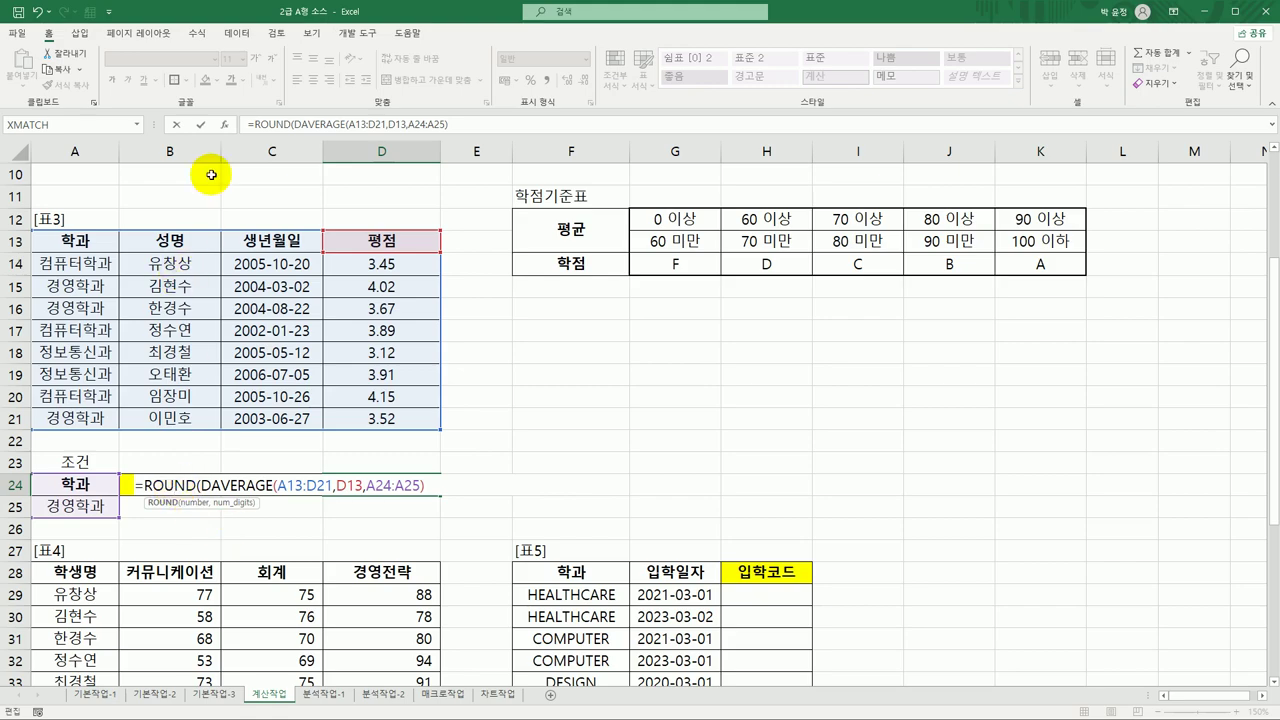
pyautogui.click(226, 125)
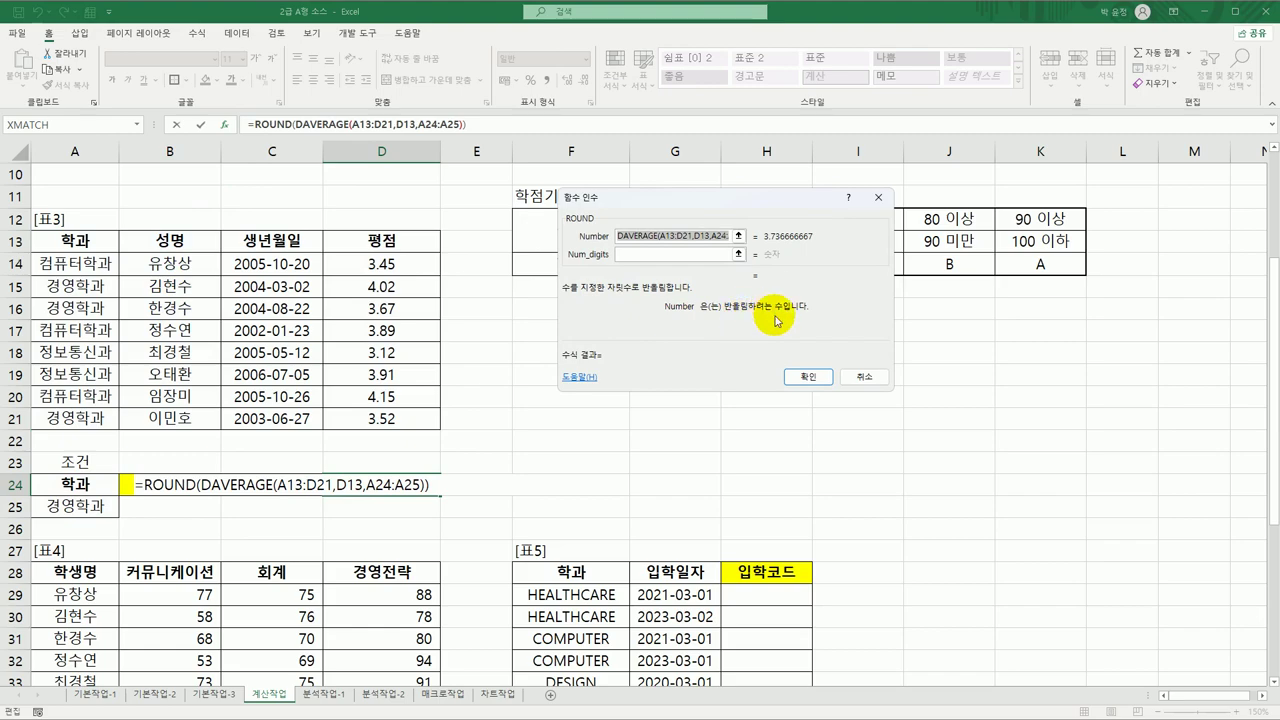
pyautogui.click(635, 258)
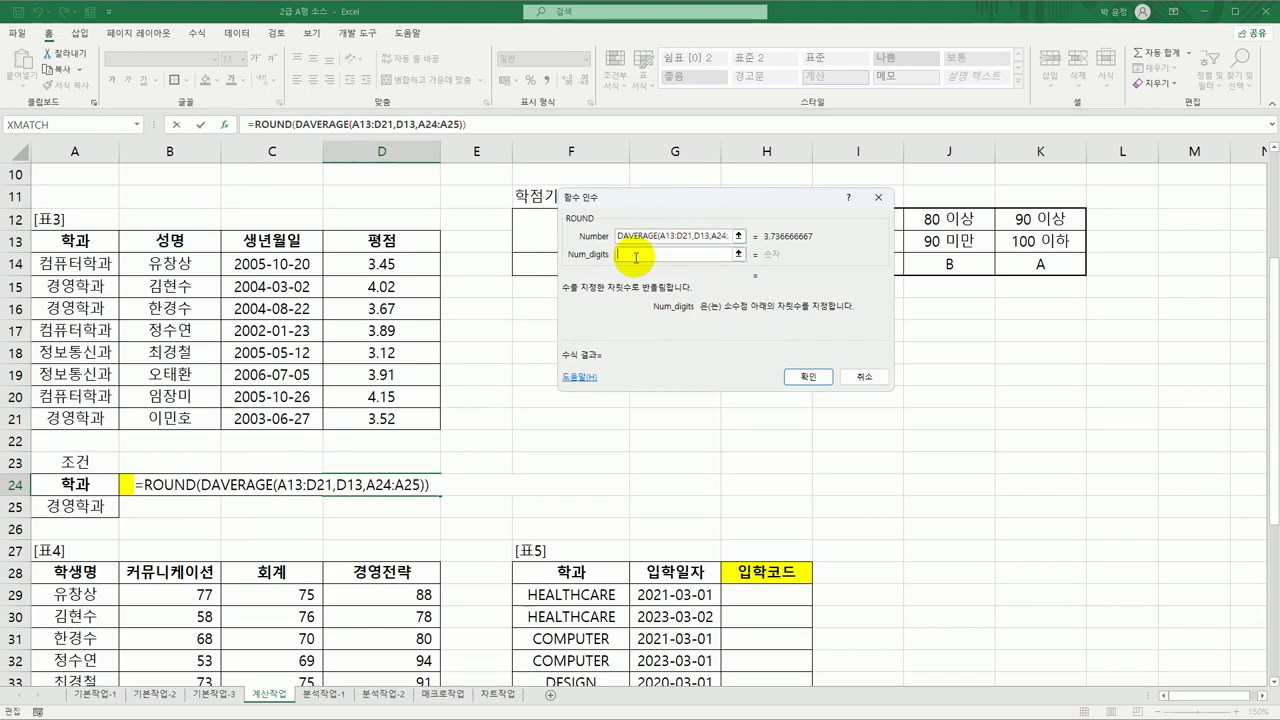
pyautogui.write('2')
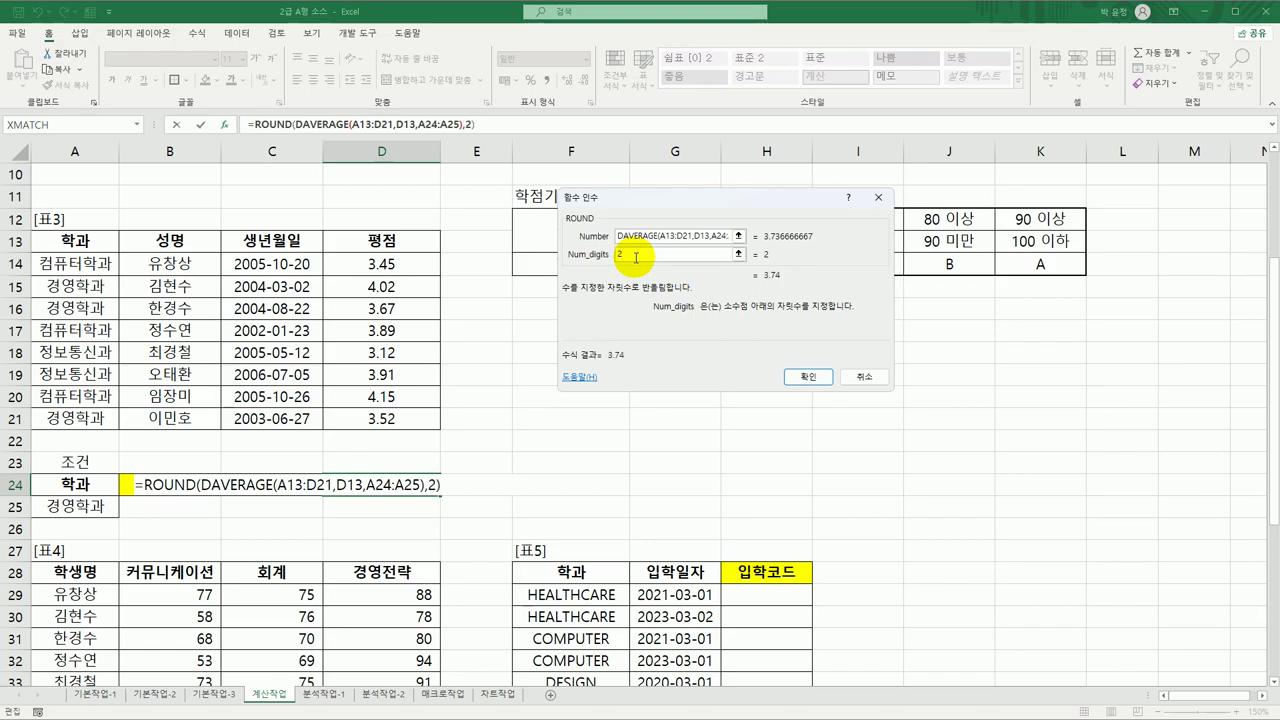
pyautogui.click(812, 377)
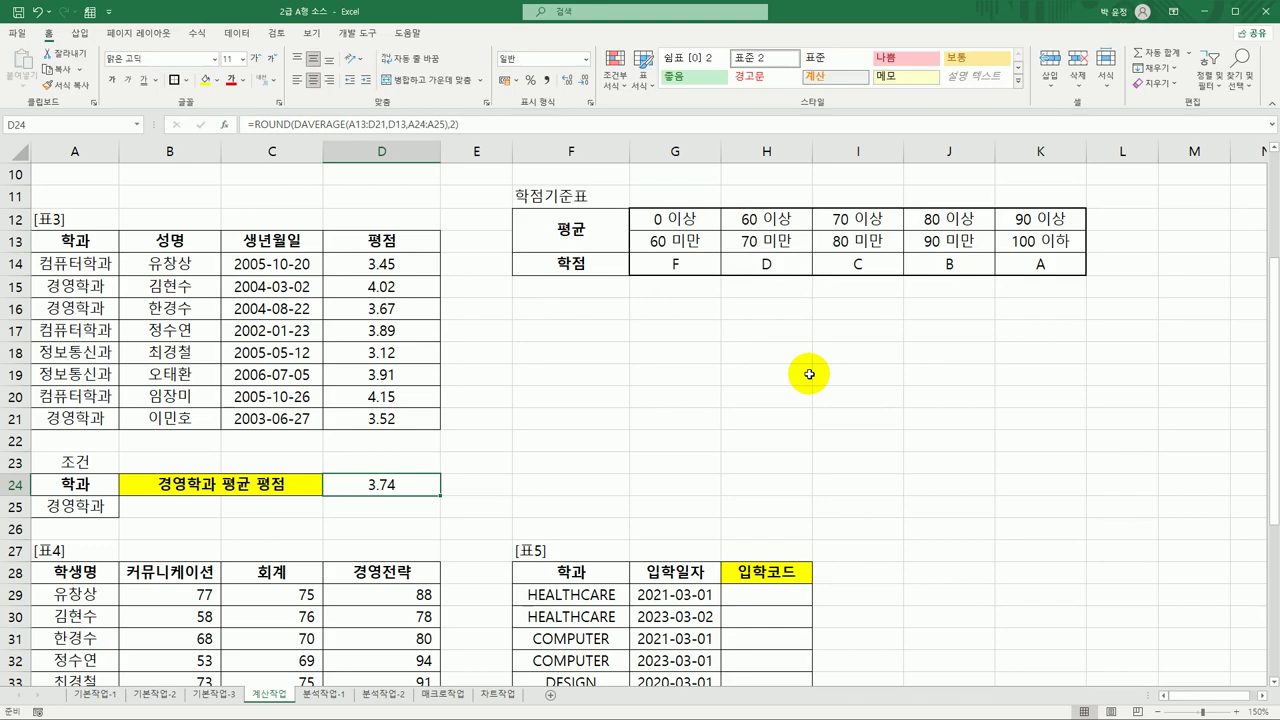
# Examine the 커뮤니케이션, 회계 and 경영전략 scores of the students in [표4] against the 70-or-more condition.
pyautogui.scroll(-6, 809, 374)
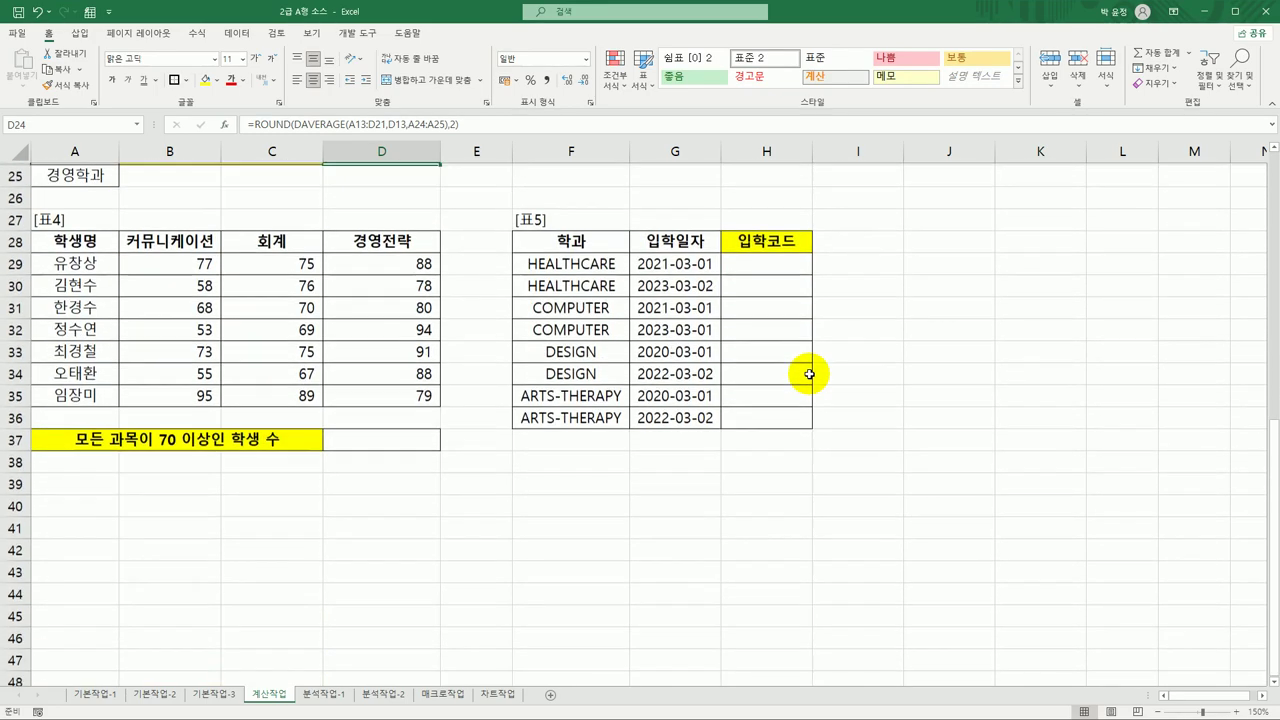
pyautogui.scroll(1, 380, 400)
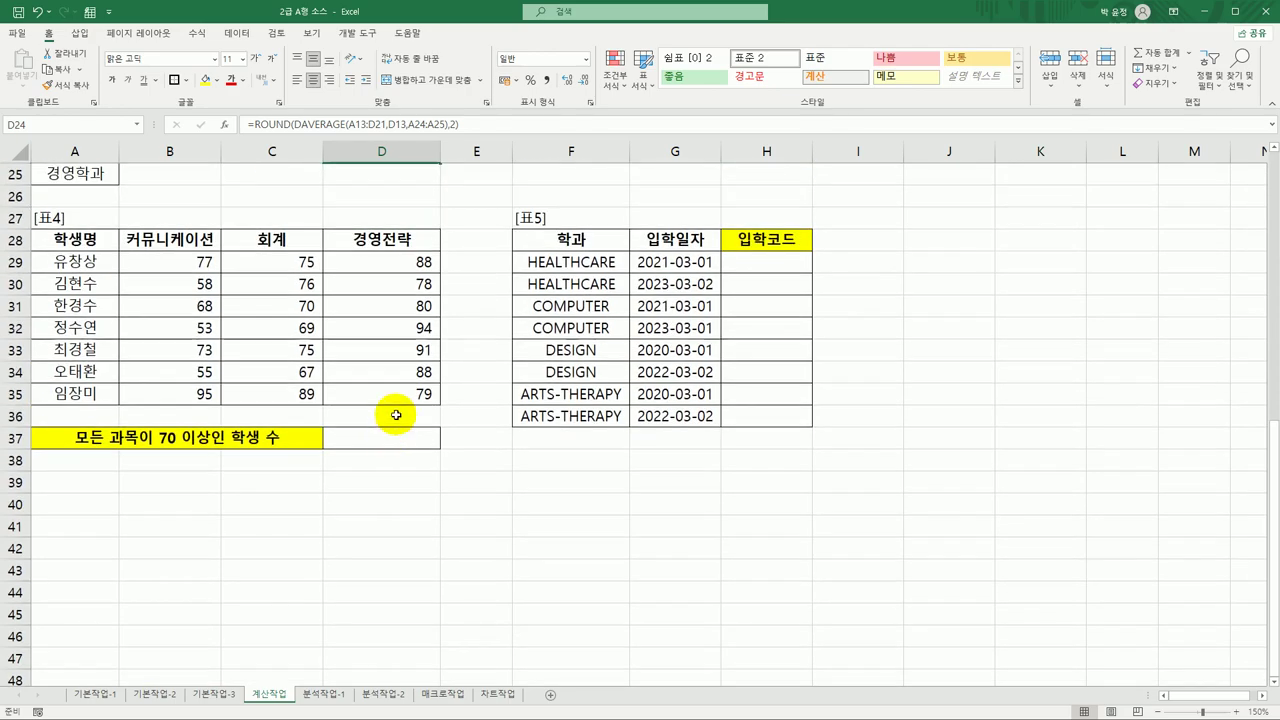
pyautogui.click(386, 437)
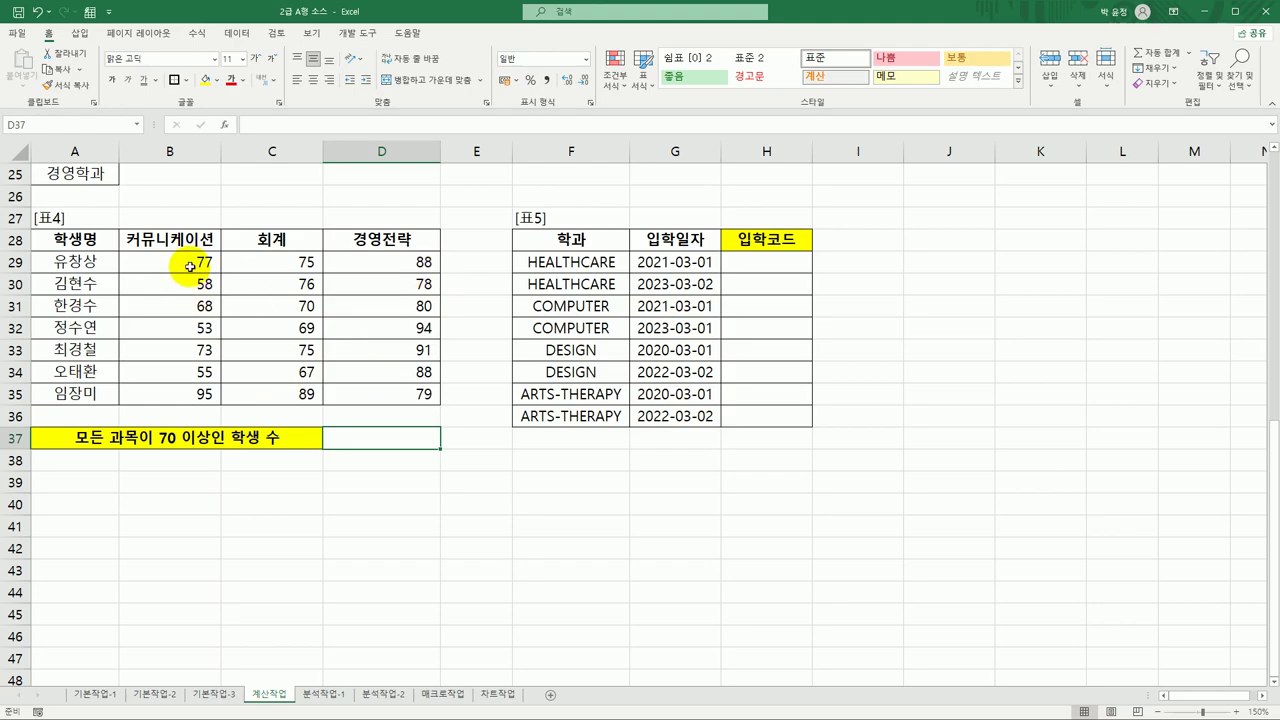
pyautogui.moveTo(191, 262); pyautogui.dragTo(377, 266)
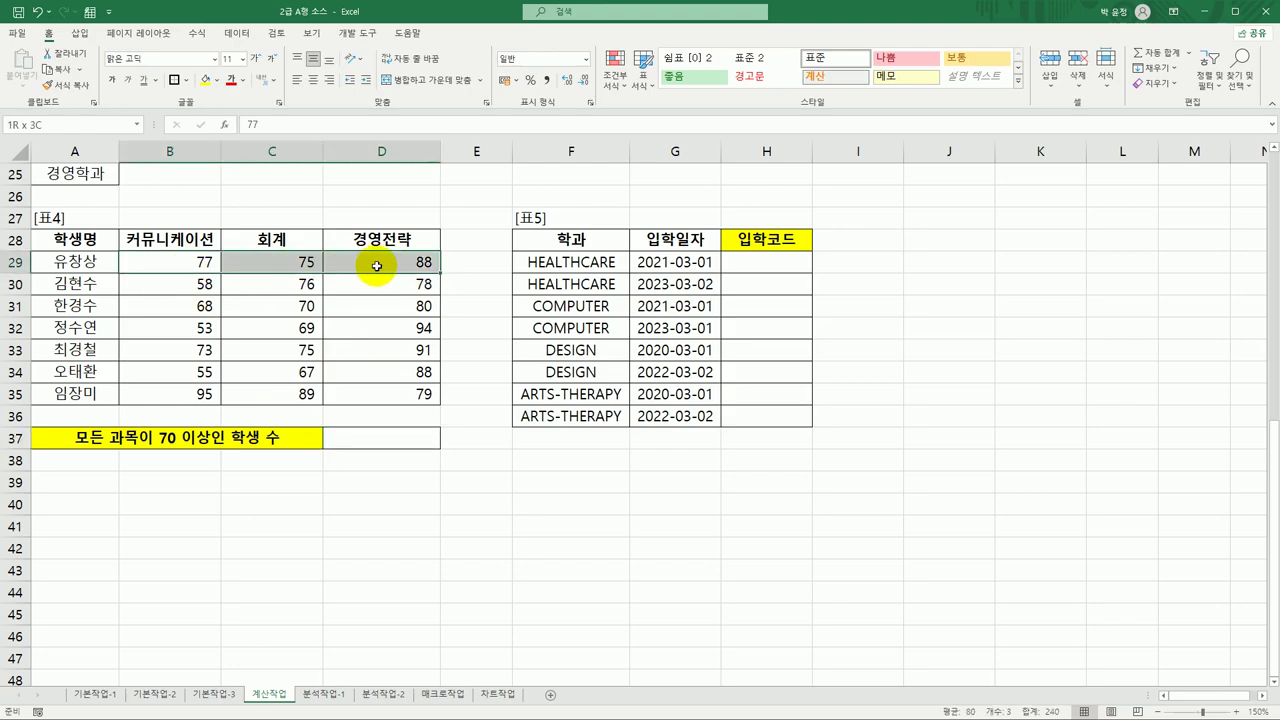
pyautogui.click(206, 287)
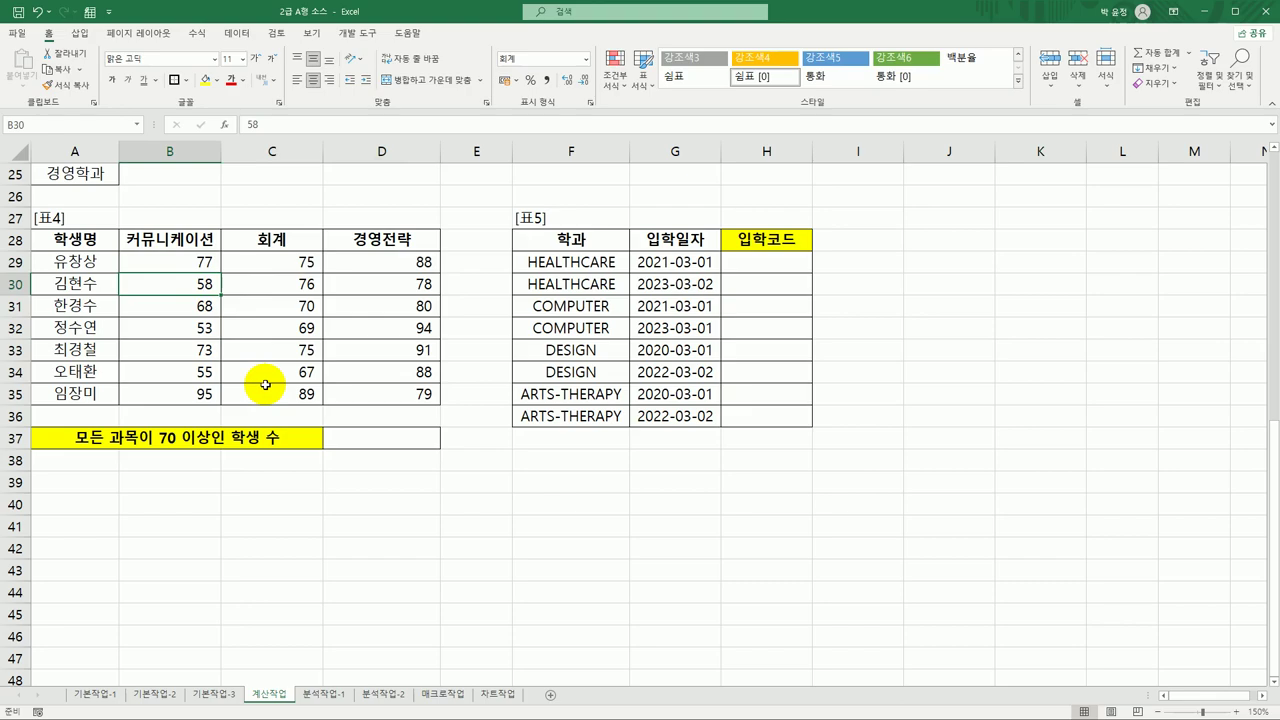
pyautogui.moveTo(180, 307); pyautogui.dragTo(385, 307)
pyautogui.moveTo(229, 328); pyautogui.dragTo(380, 331)
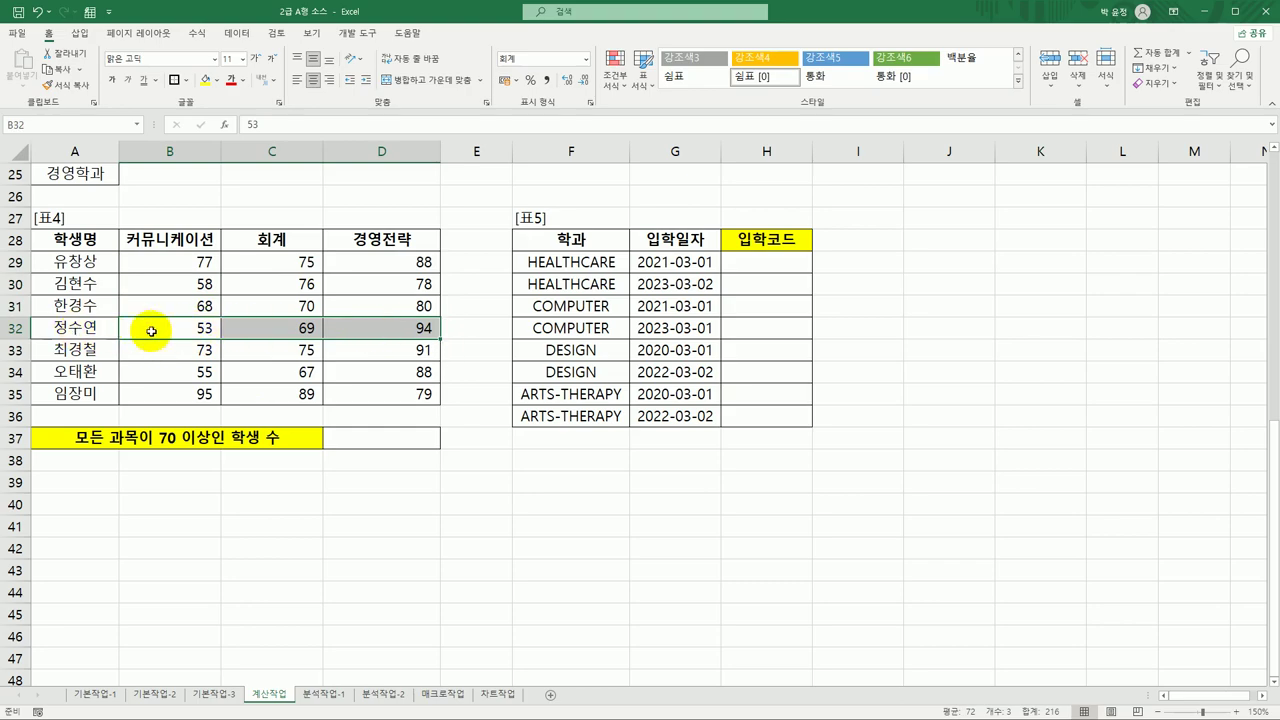
pyautogui.moveTo(163, 334); pyautogui.dragTo(400, 333)
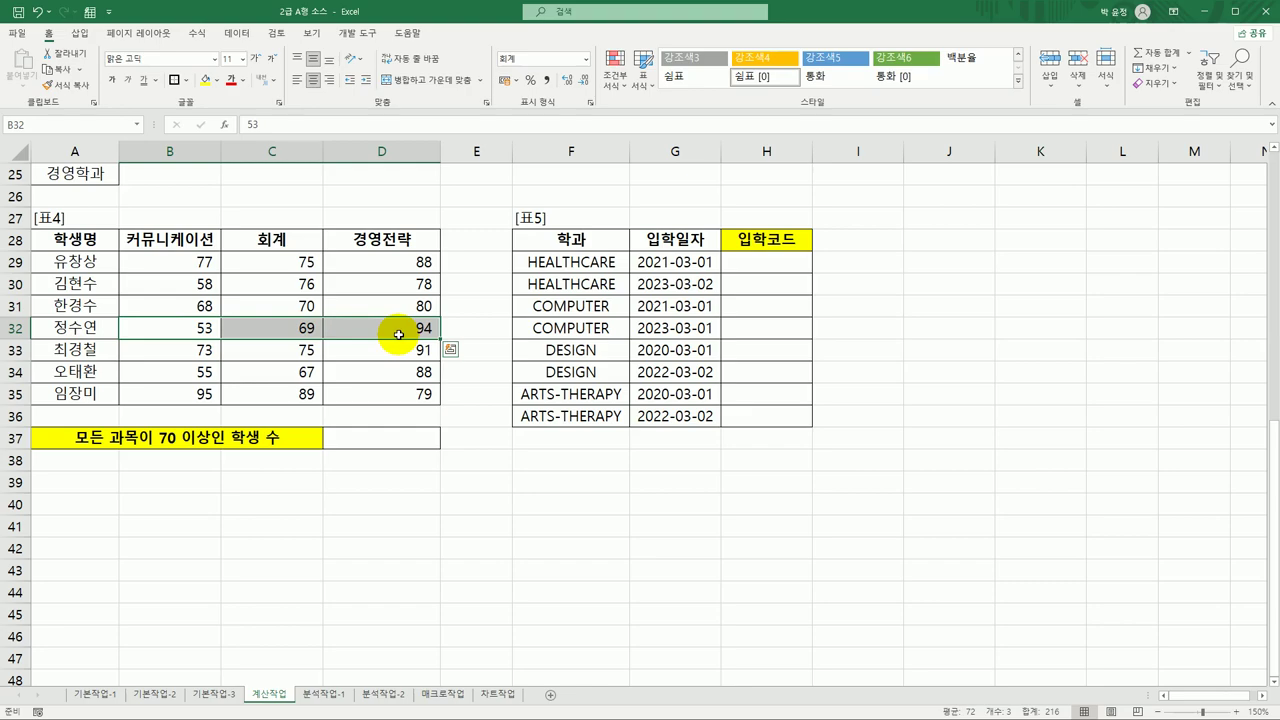
pyautogui.click(375, 442)
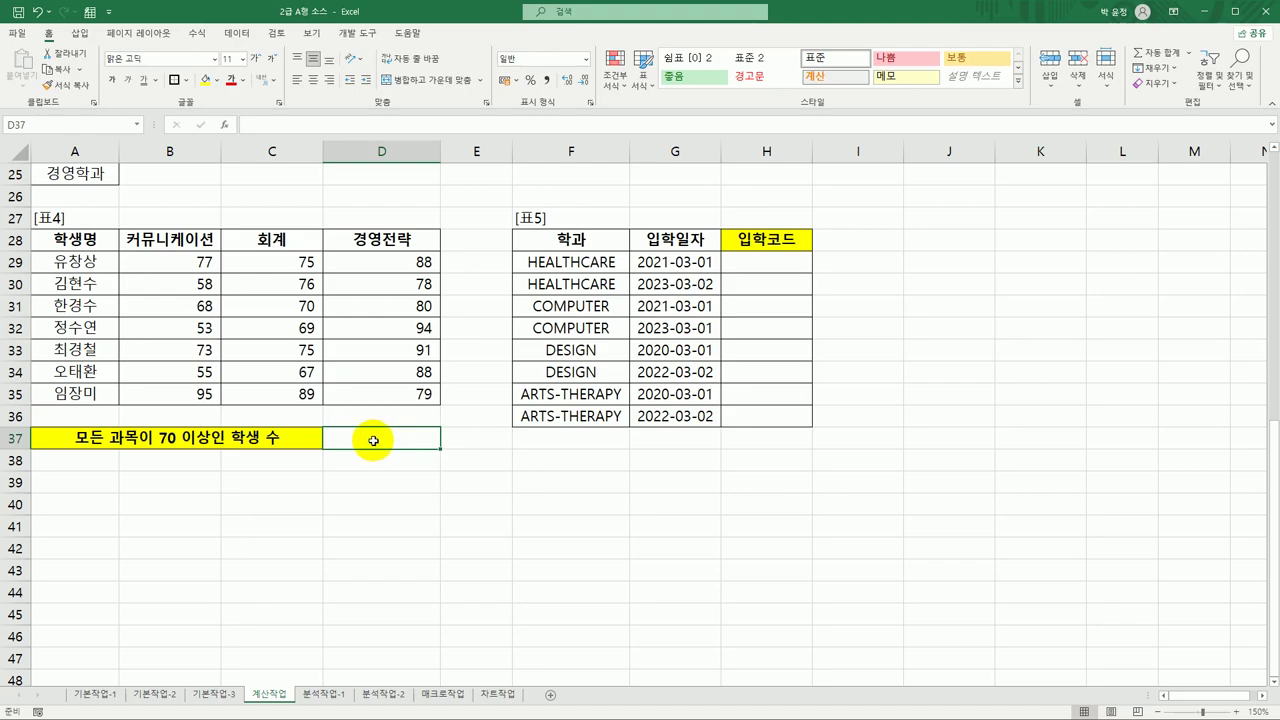
pyautogui.click(197, 261)
pyautogui.click(286, 263)
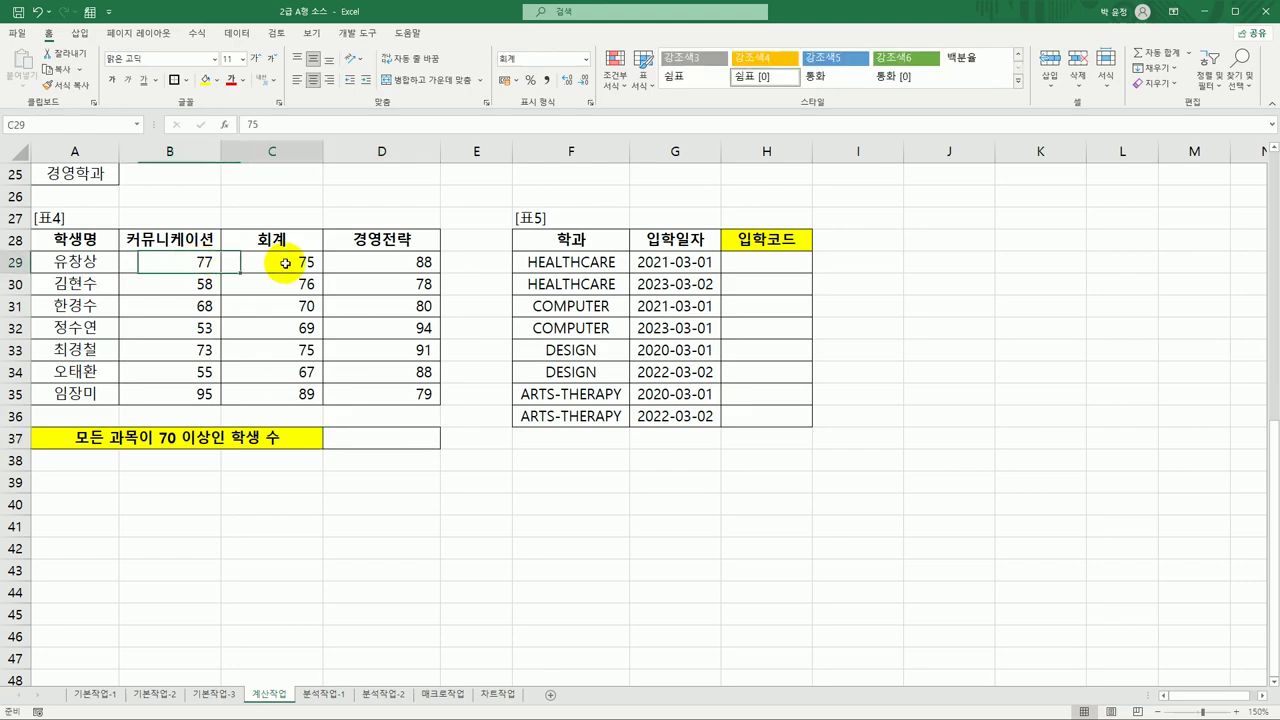
pyautogui.click(368, 264)
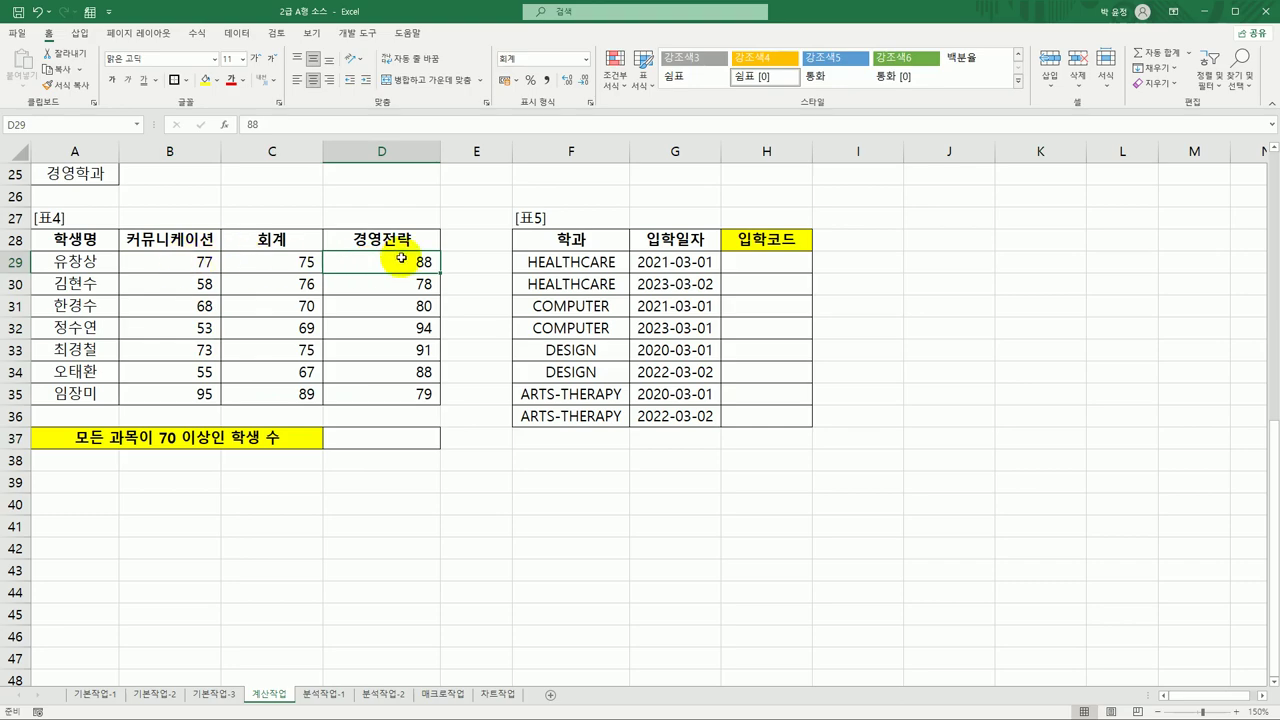
# Start a COUNTIFS formula in D37 for 모든 과목이 70 이상인 학생 수 and open its function arguments.
pyautogui.click(416, 437)
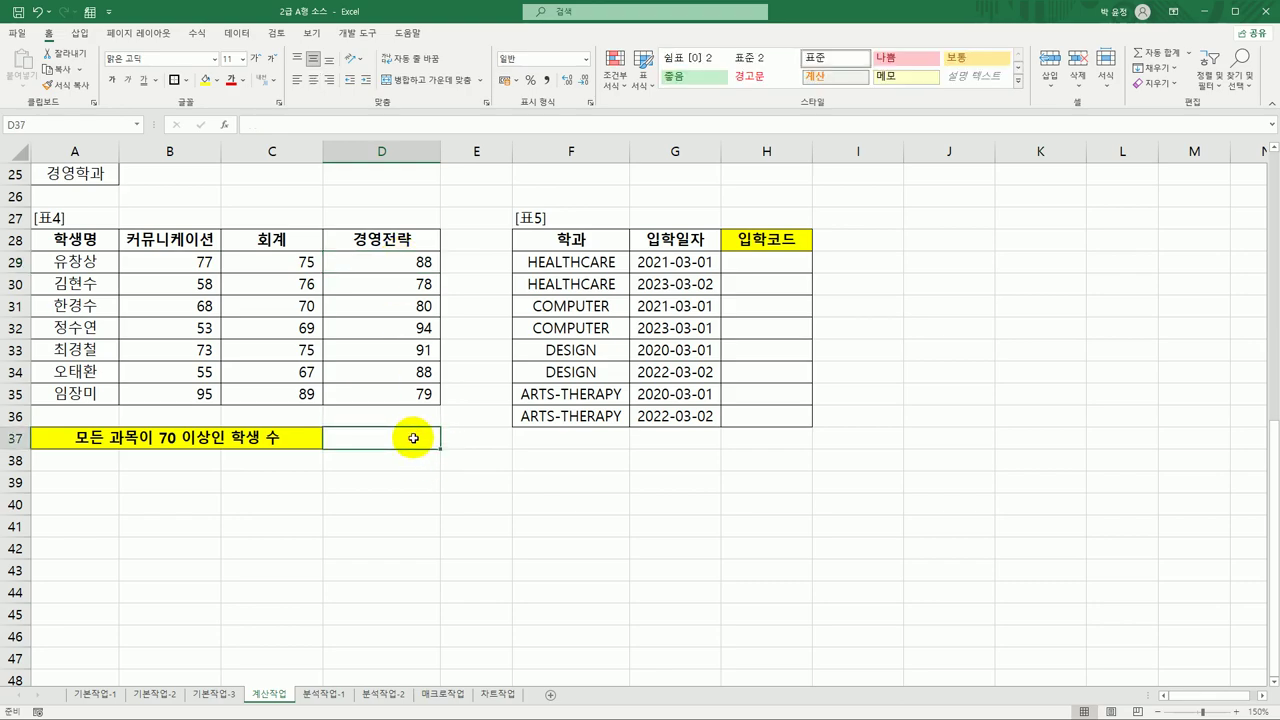
pyautogui.write('=')
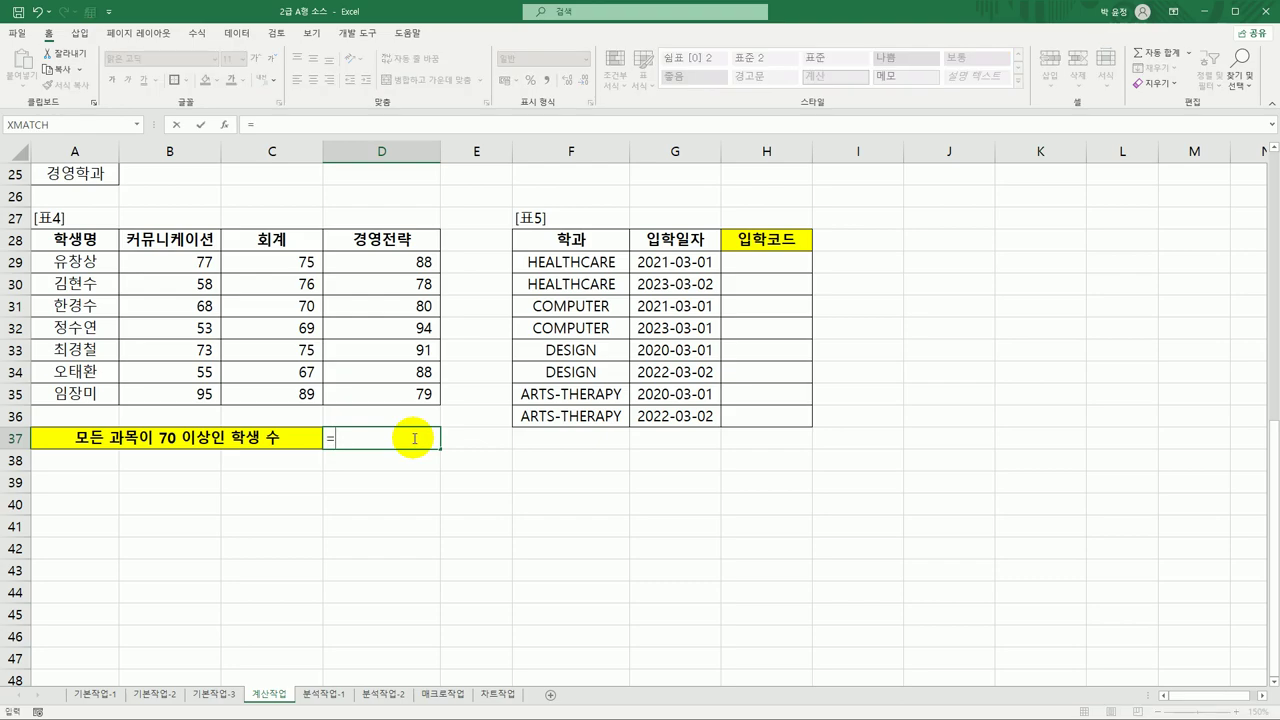
pyautogui.write('cou')
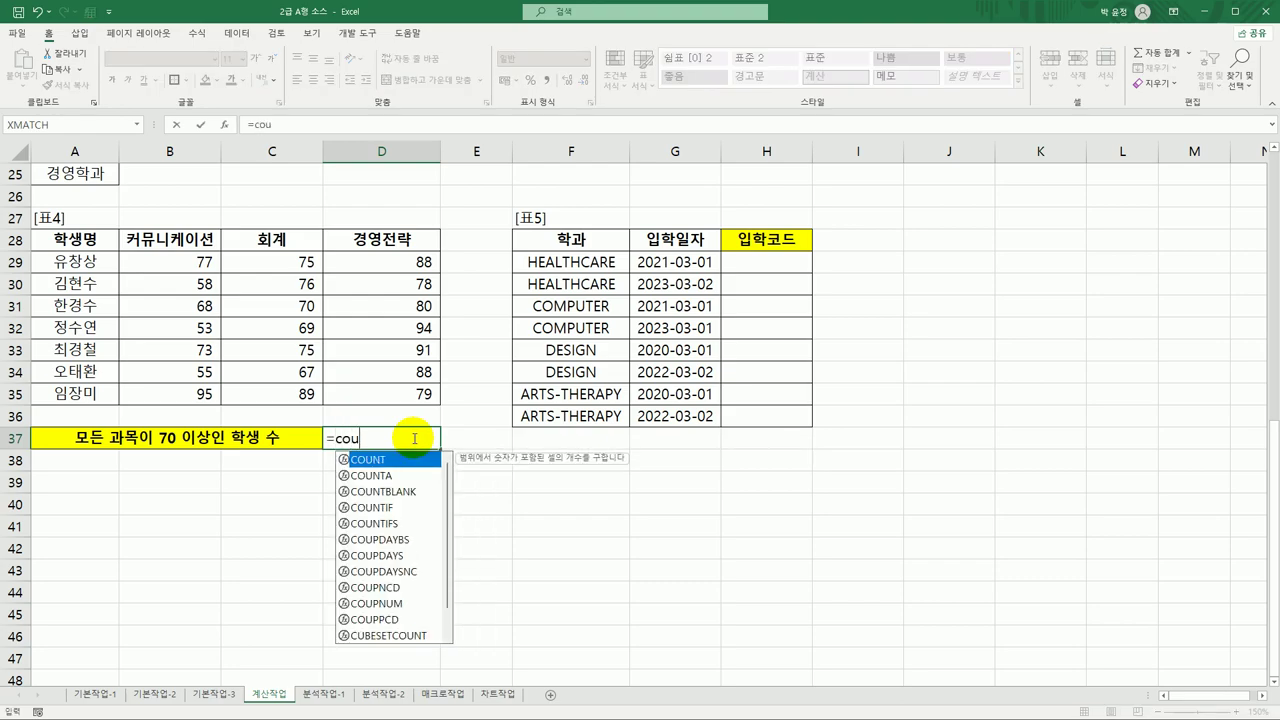
pyautogui.click(411, 524)
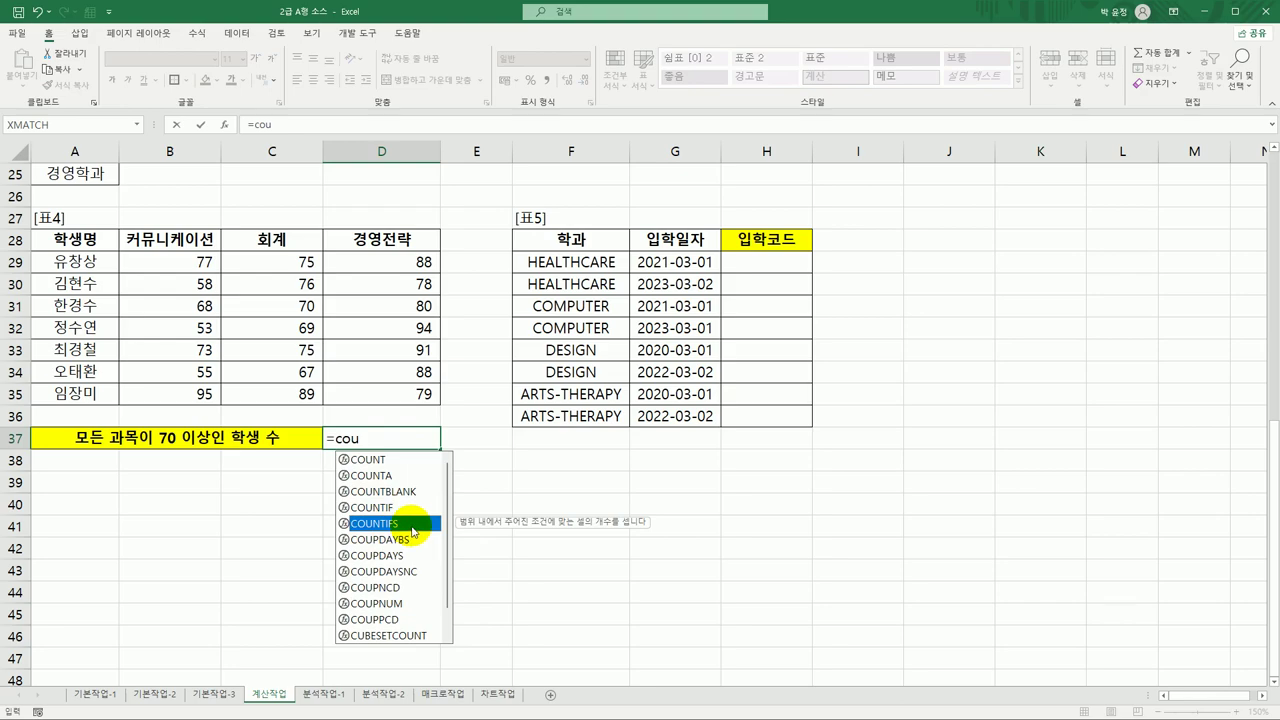
pyautogui.doubleClick(411, 524)
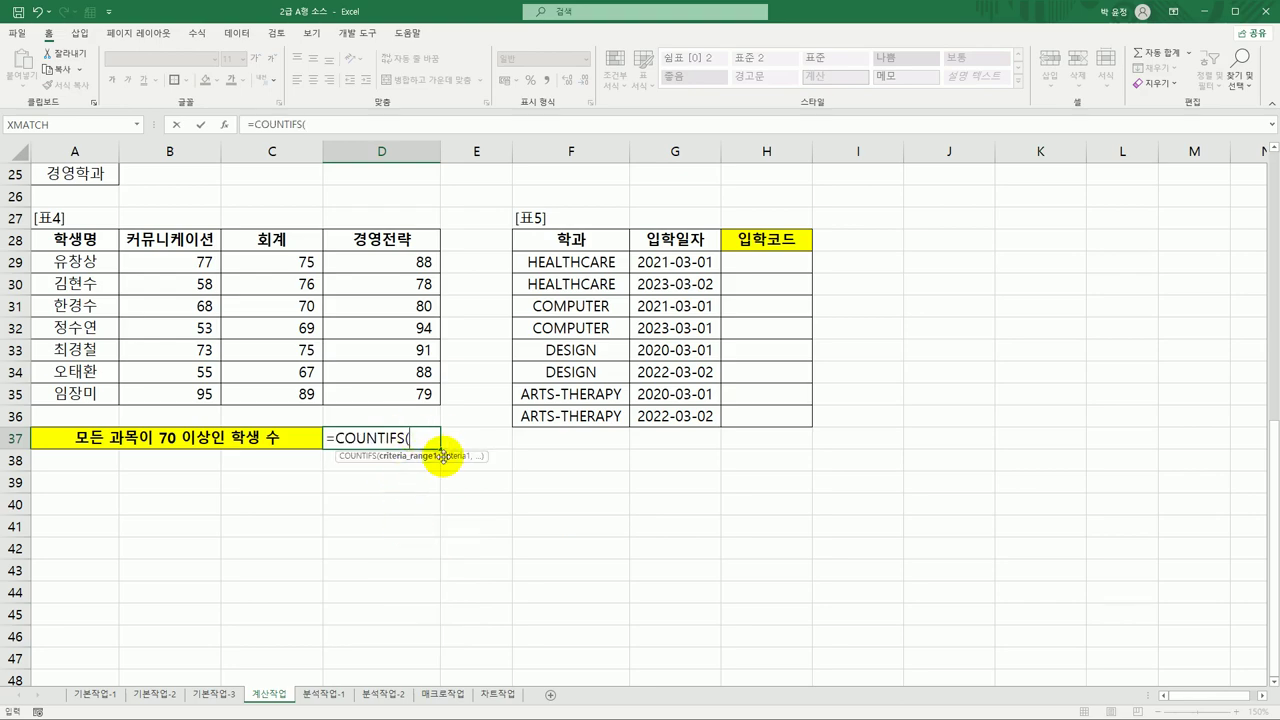
pyautogui.click(222, 124)
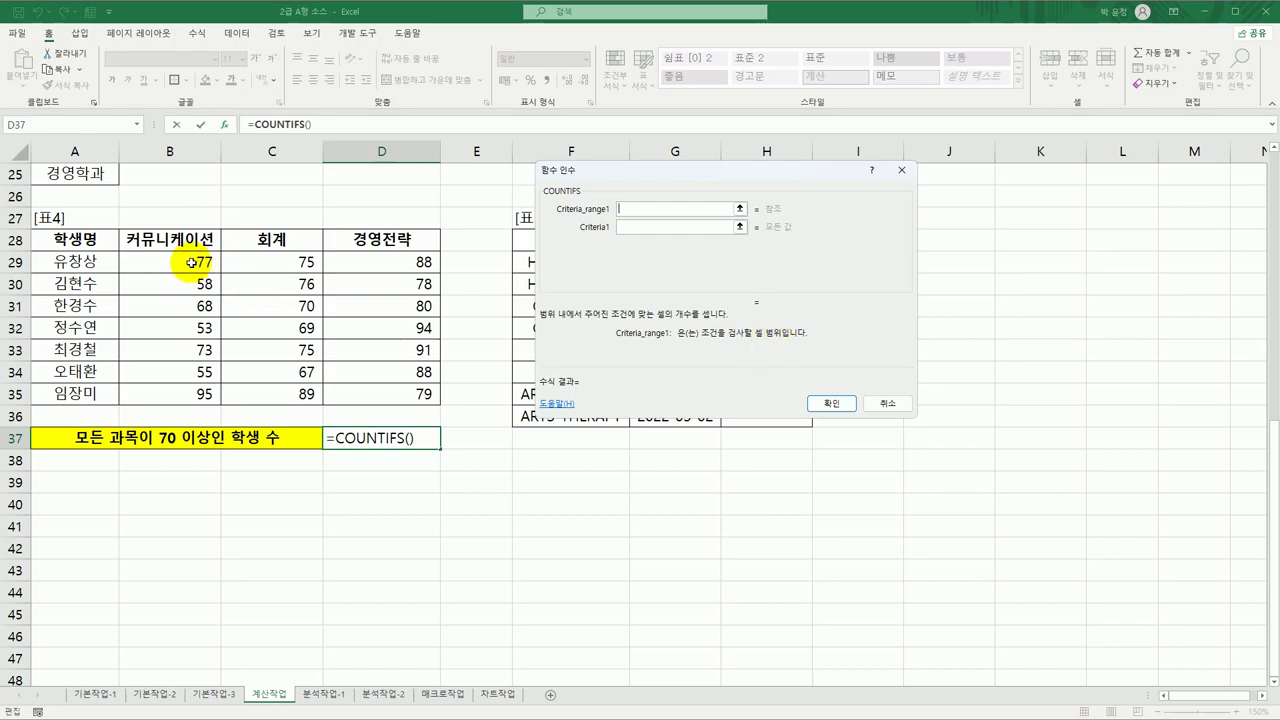
# Set the first two COUNTIFS conditions to range B29:B35 with criterion >=70 and range C29:C35 with criterion >=70.
pyautogui.moveTo(185, 263); pyautogui.dragTo(186, 394)
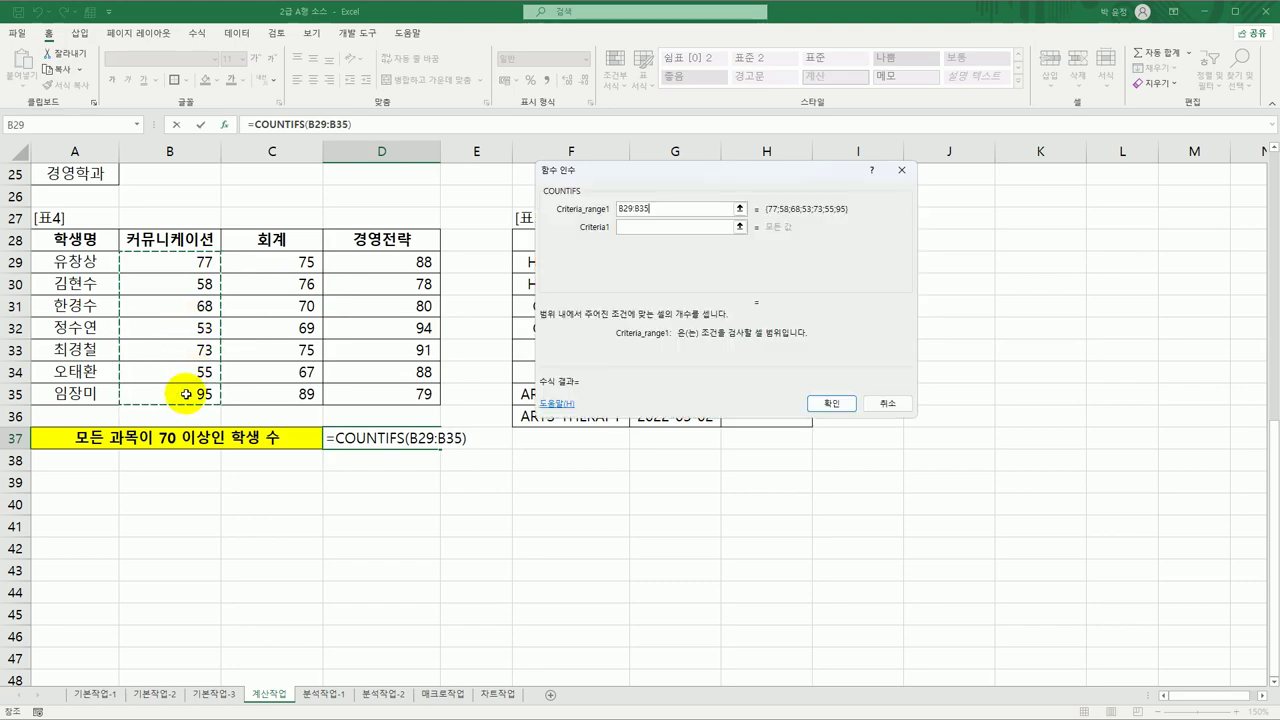
pyautogui.click(646, 226)
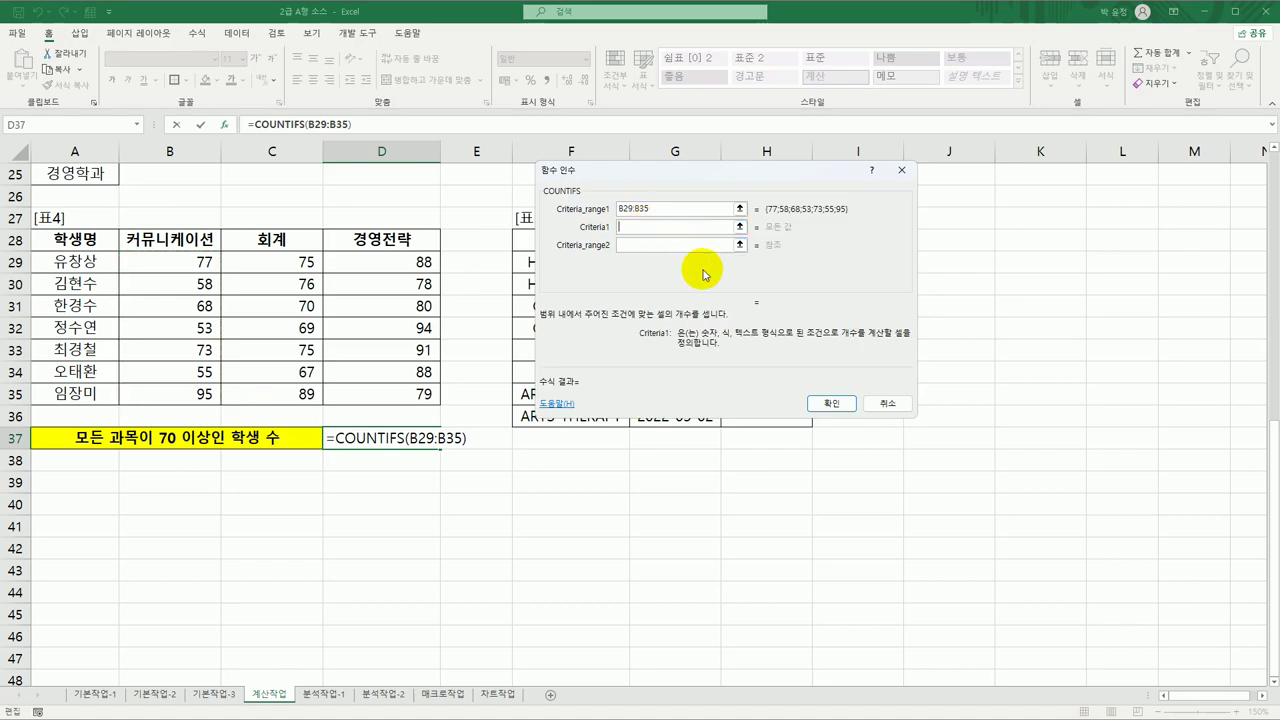
pyautogui.write('>=70')
pyautogui.click(660, 245)
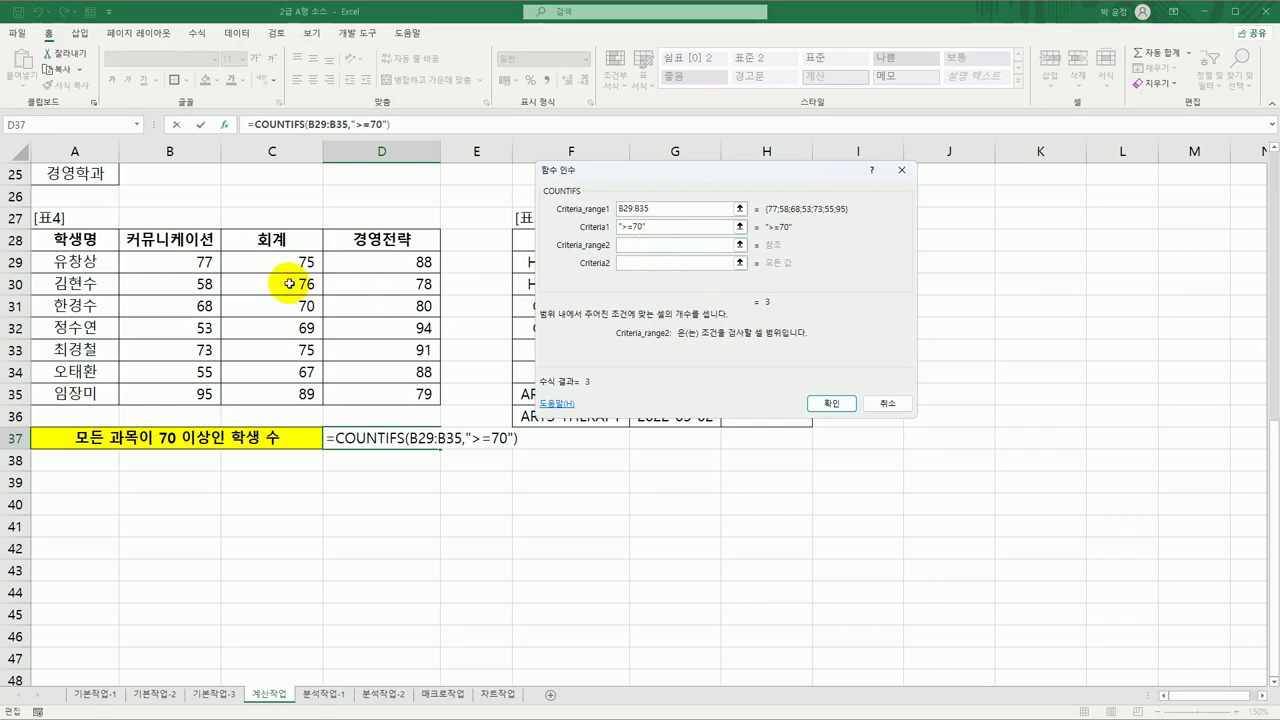
pyautogui.moveTo(300, 262); pyautogui.dragTo(301, 390)
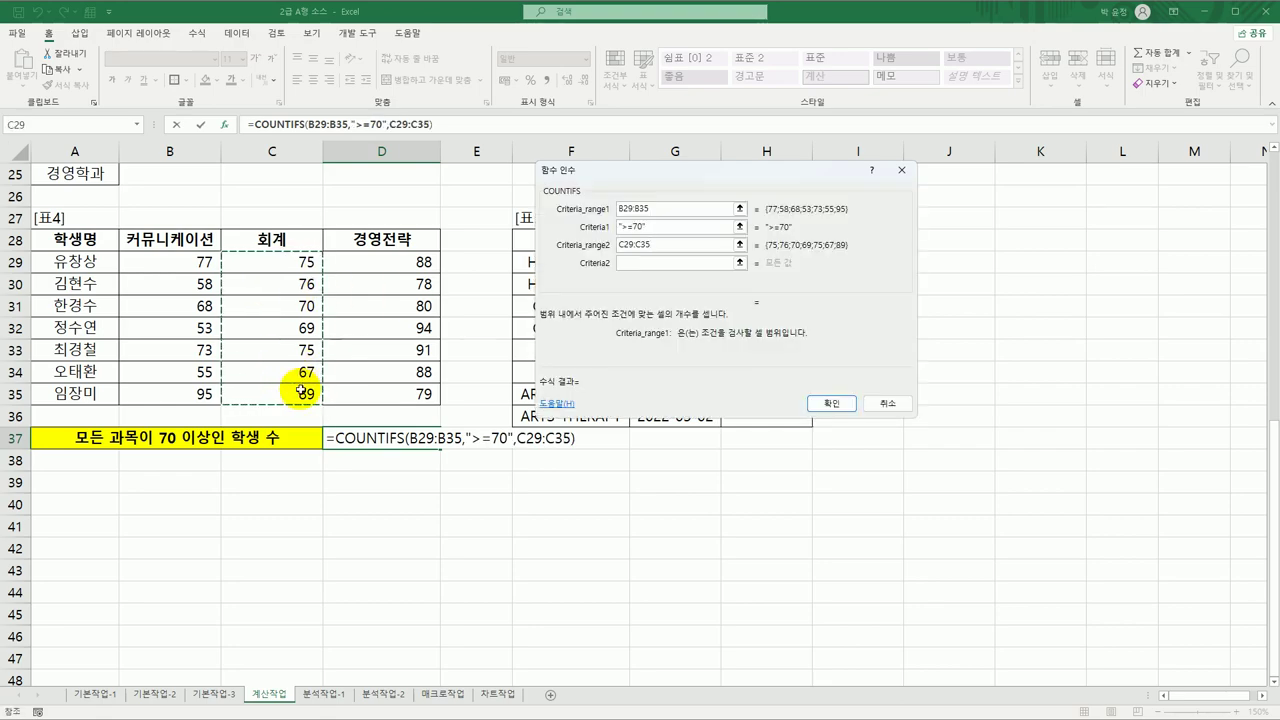
pyautogui.click(652, 263)
pyautogui.write('>')
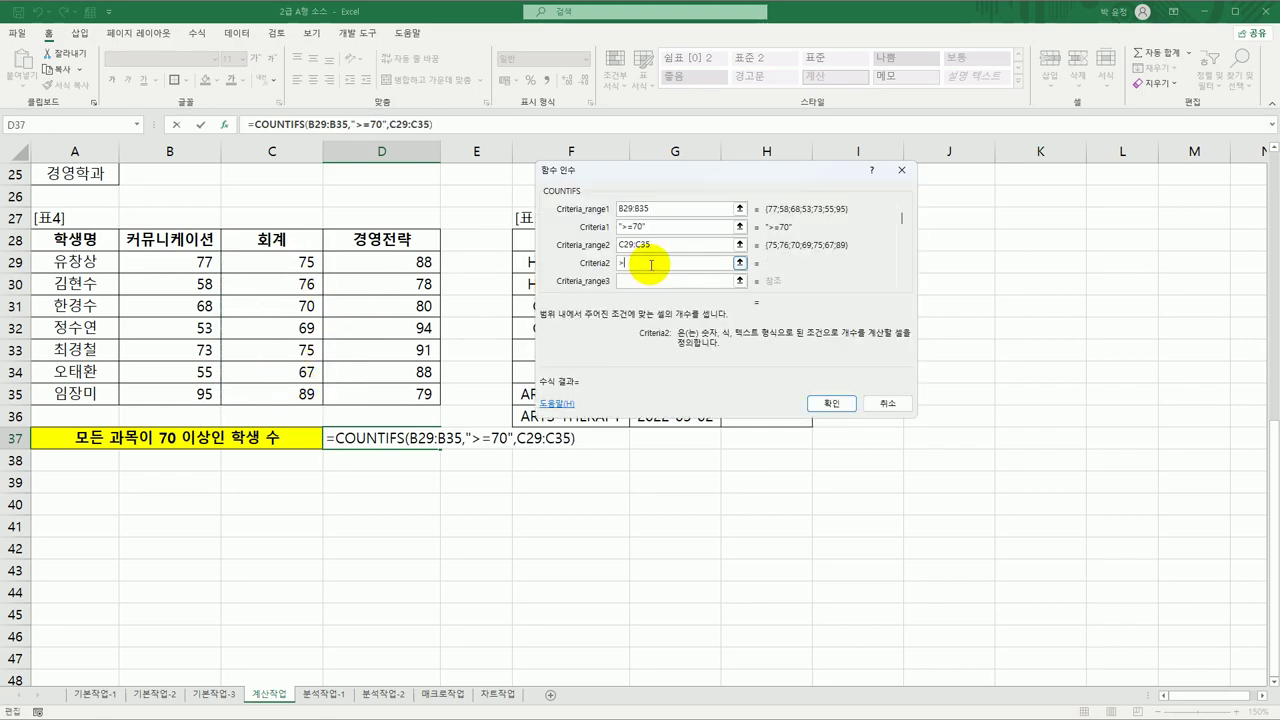
pyautogui.write('=70')
# Add the third COUNTIFS condition with range D29:D35 and criterion >=70, and apply the formula.
pyautogui.click(651, 281)
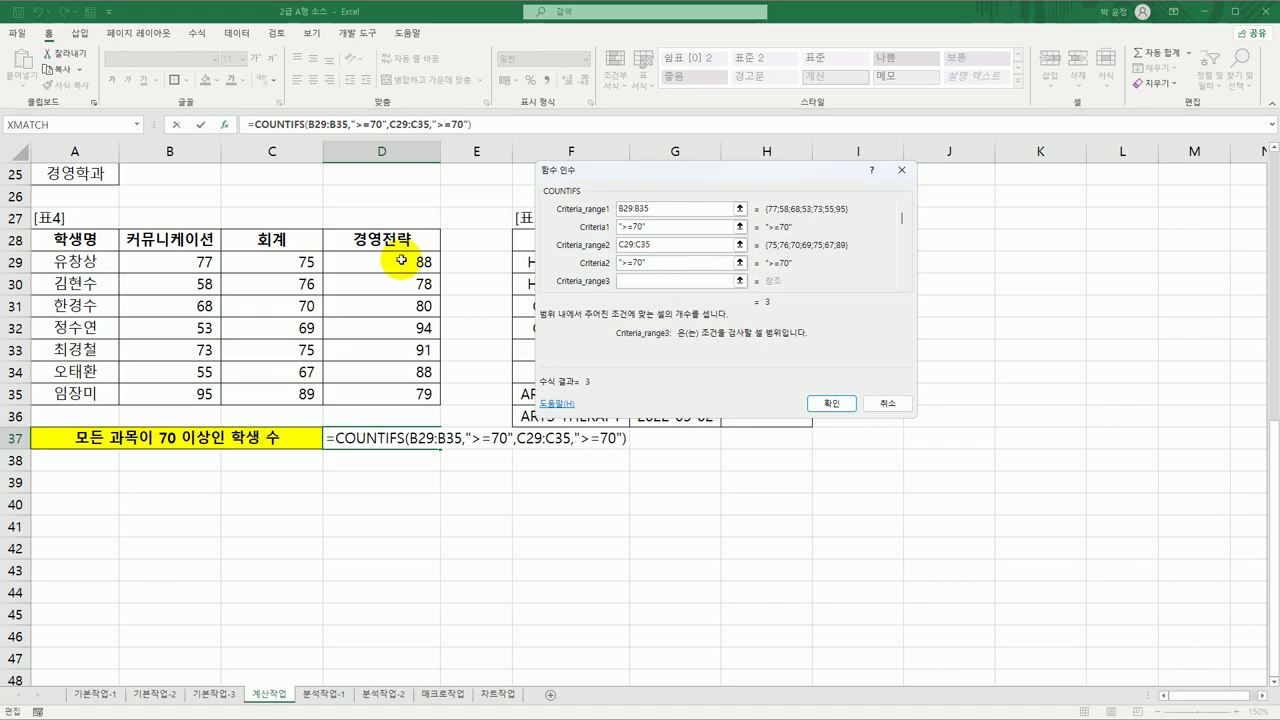
pyautogui.moveTo(401, 260); pyautogui.dragTo(400, 393)
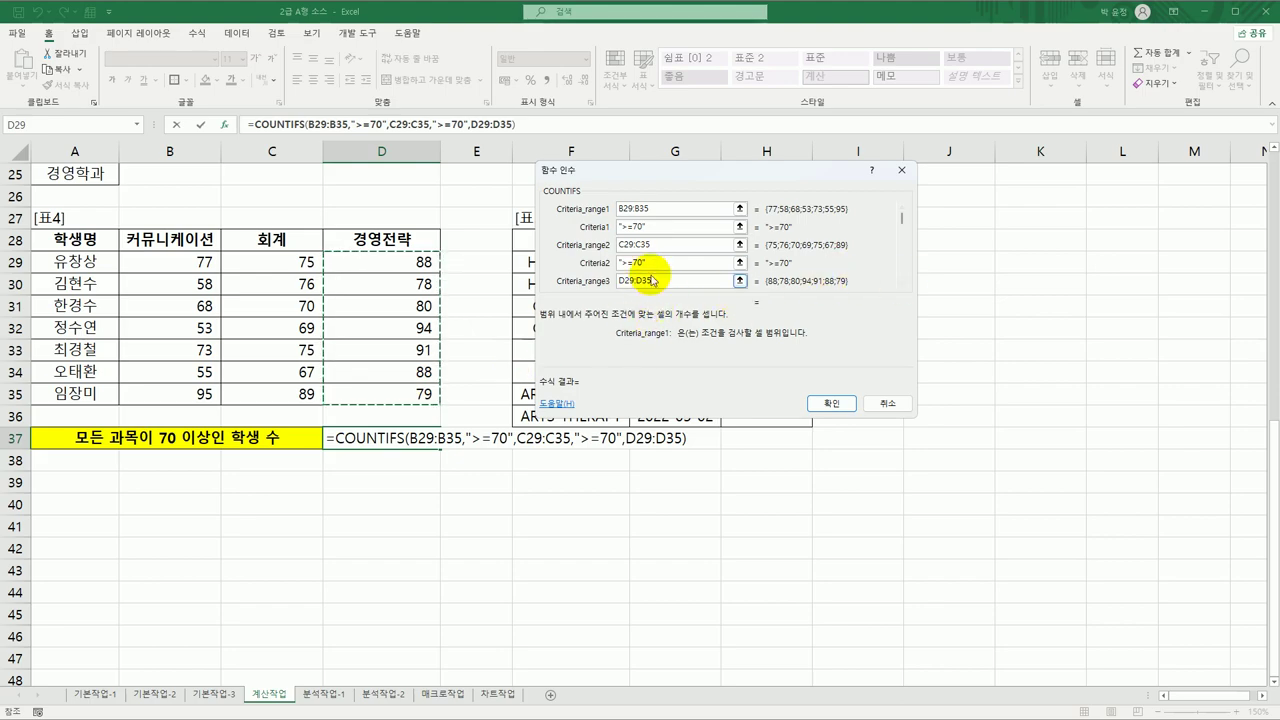
pyautogui.click(904, 286)
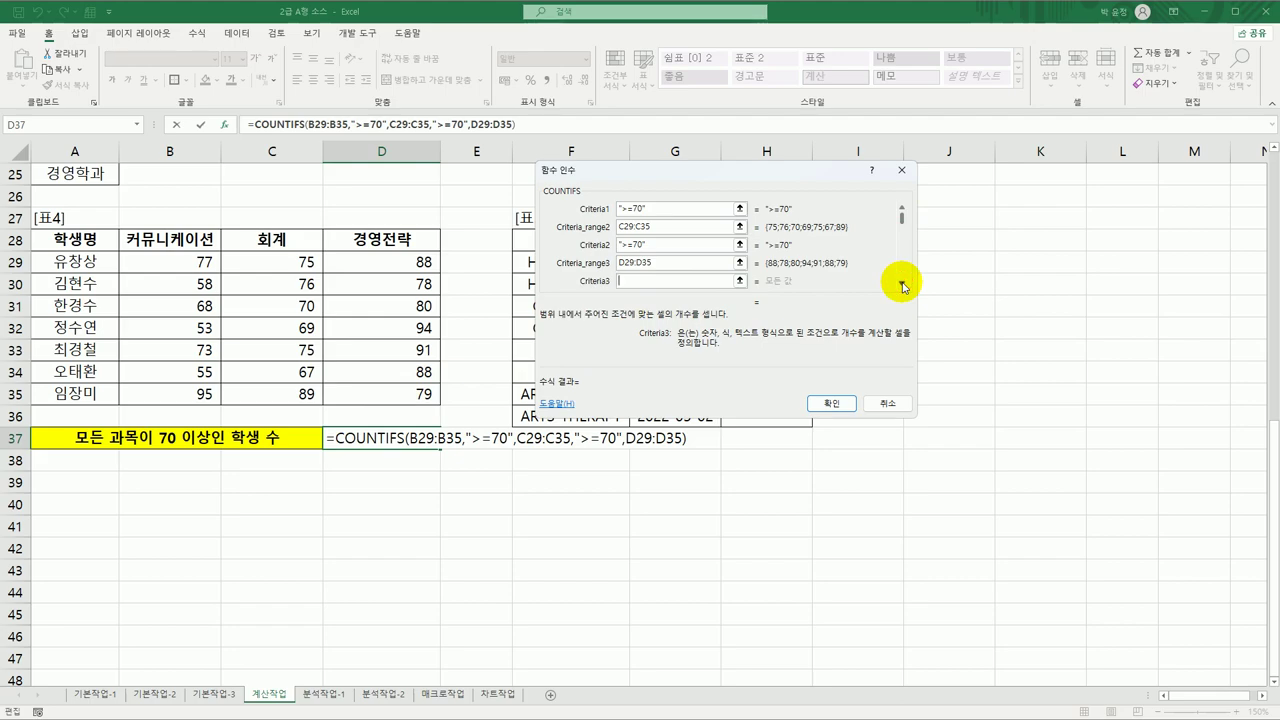
pyautogui.write('>=70')
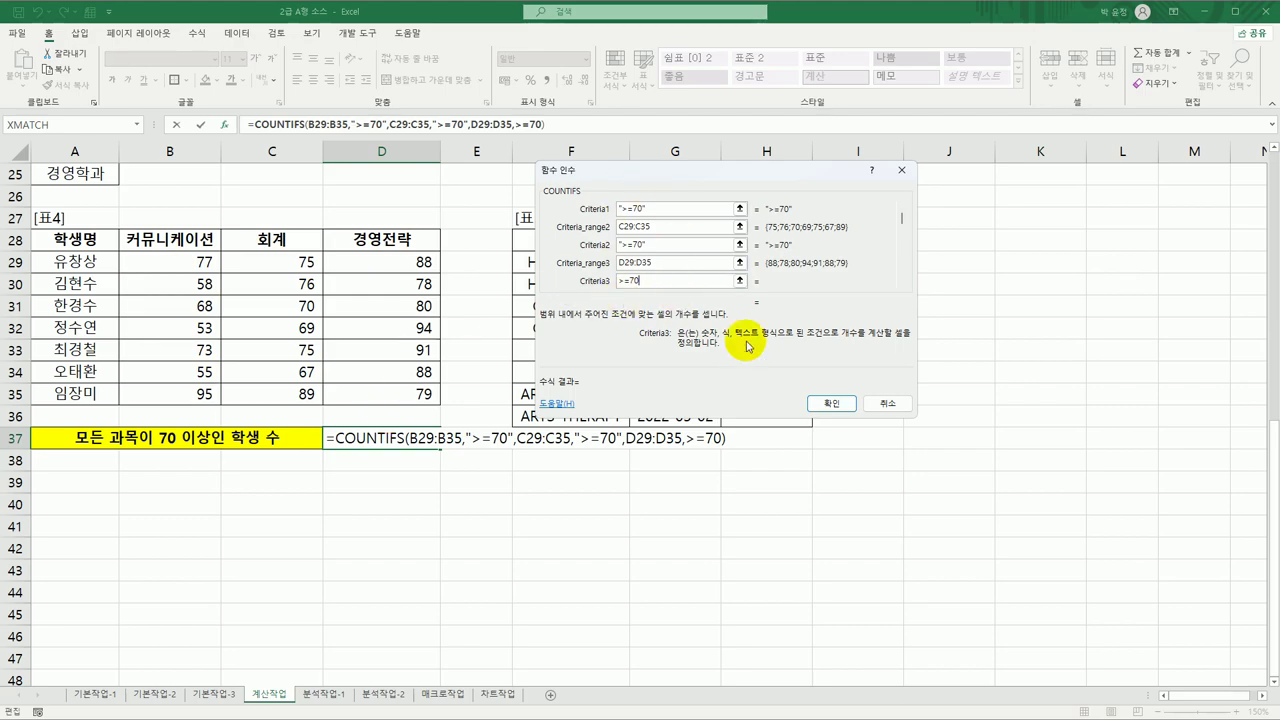
pyautogui.click(840, 405)
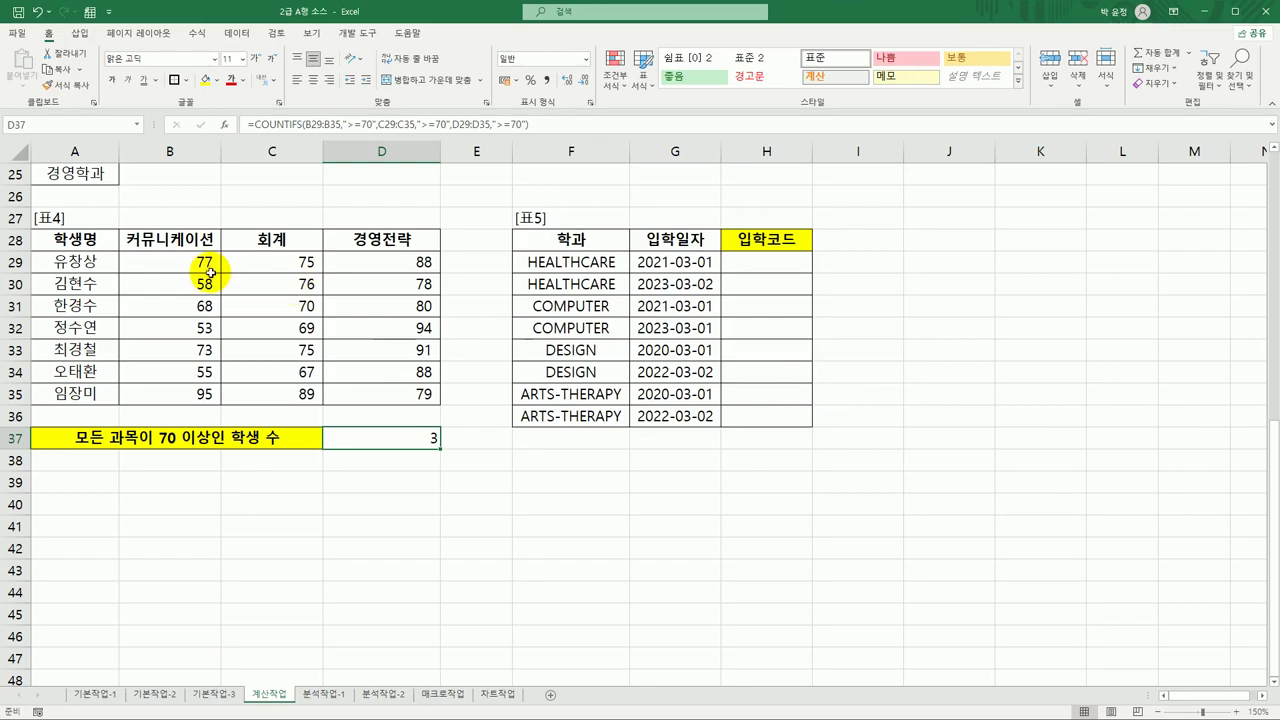
# Check the count in D37 by highlighting the score rows B29:D29, B33:D33 and B35:D35 together and reviewing the formula.
pyautogui.moveTo(206, 262); pyautogui.dragTo(364, 266)
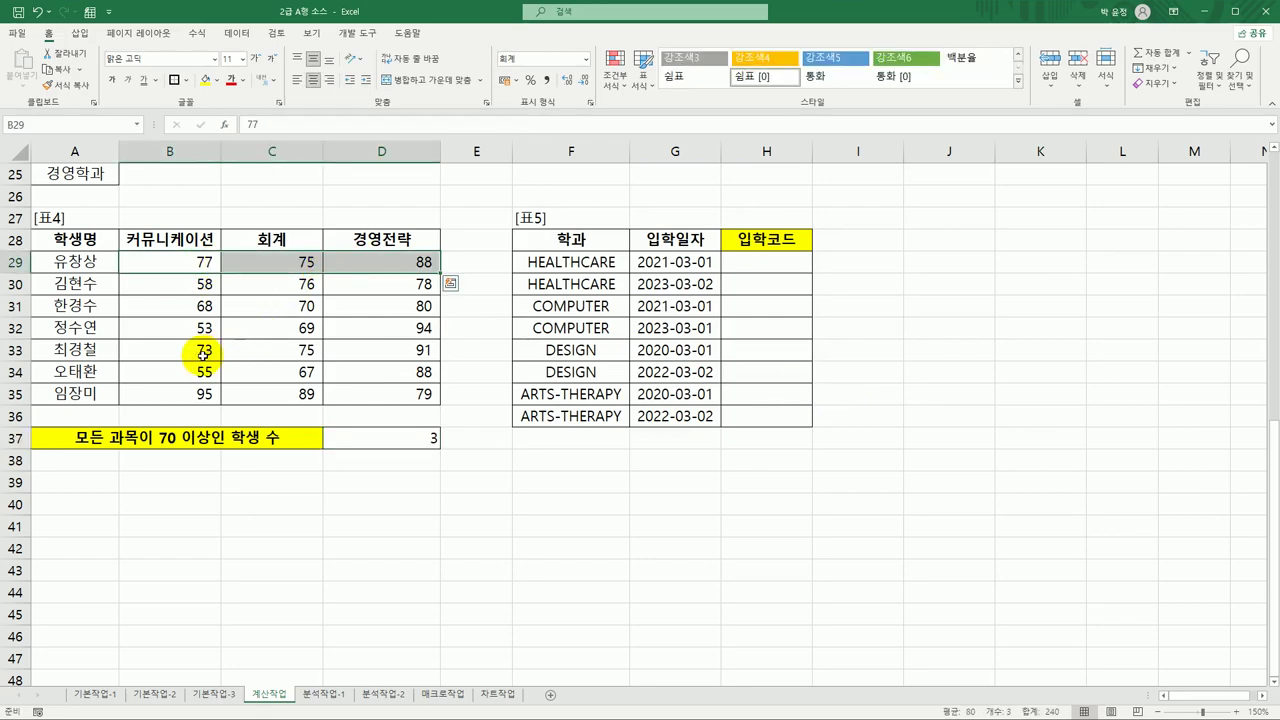
pyautogui.keyDown('ctrl'); pyautogui.moveTo(200, 355); pyautogui.dragTo(375, 355); pyautogui.keyUp('ctrl')
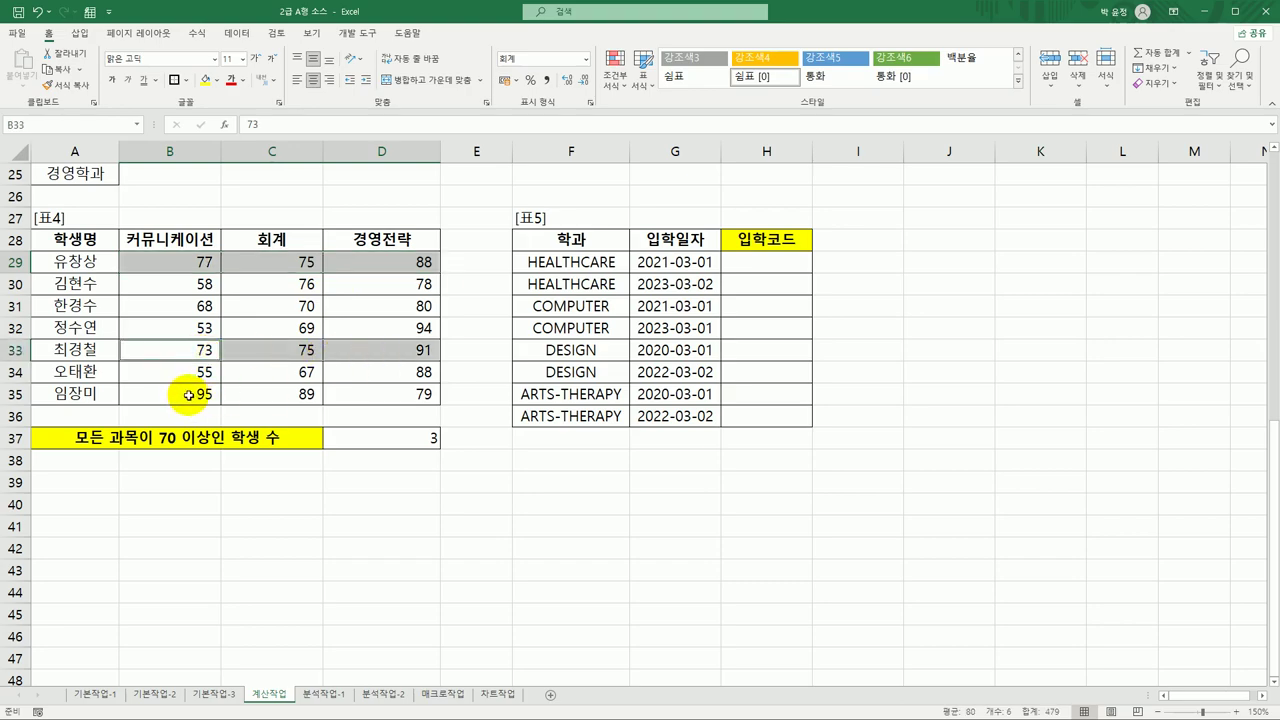
pyautogui.keyDown('ctrl'); pyautogui.moveTo(188, 395); pyautogui.dragTo(375, 400); pyautogui.keyUp('ctrl')
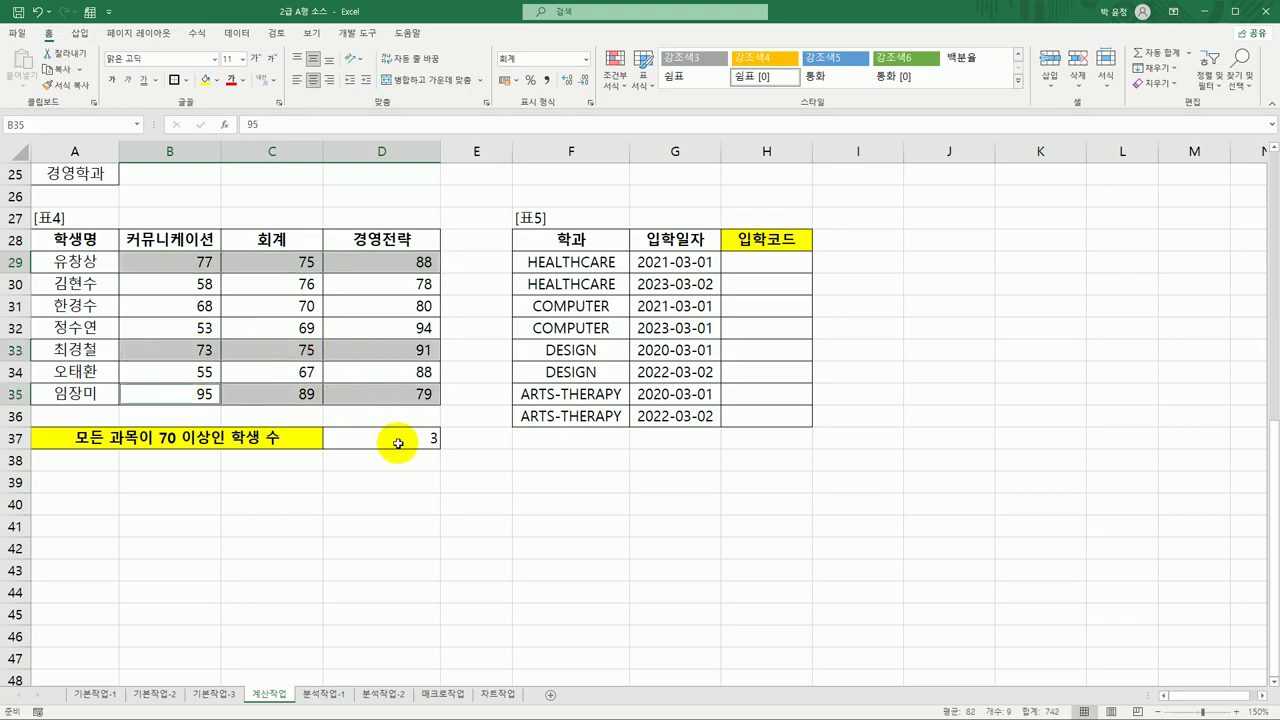
pyautogui.click(398, 443)
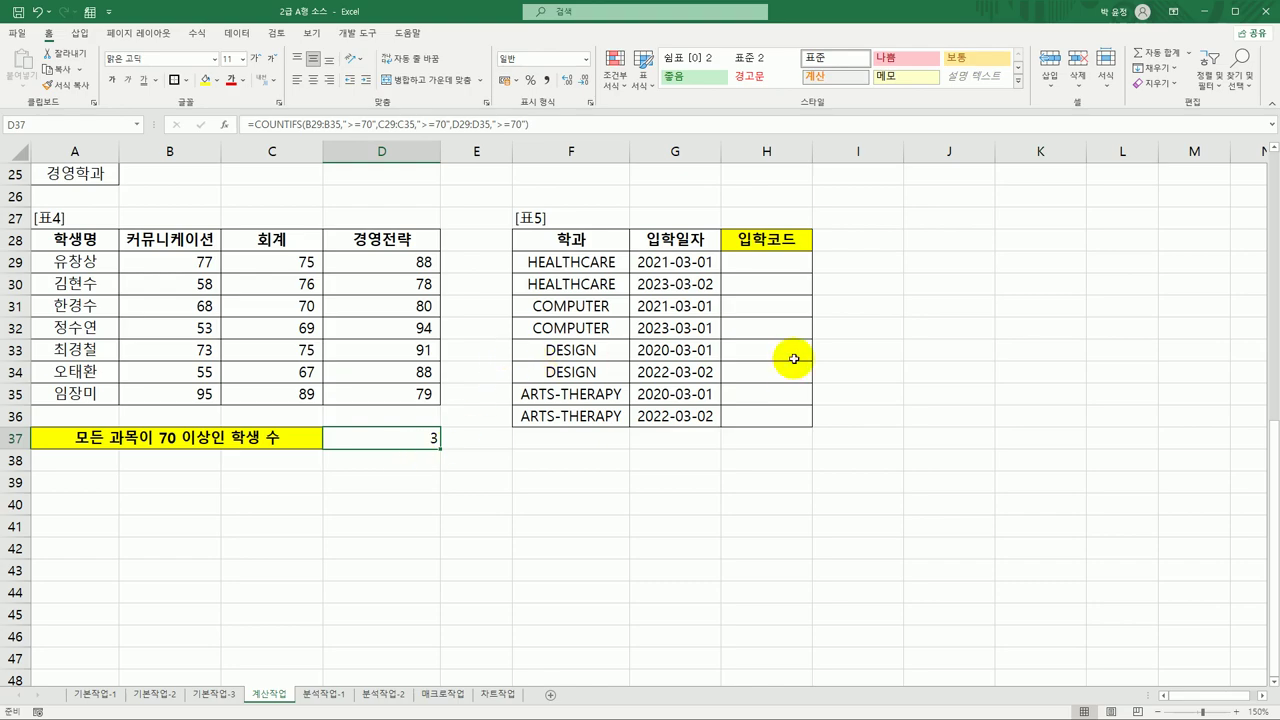
# Examine the 학과 and 입학일자 entries in [표5] and the 입학코드 range H29:H36, ending on H29.
pyautogui.click(774, 267)
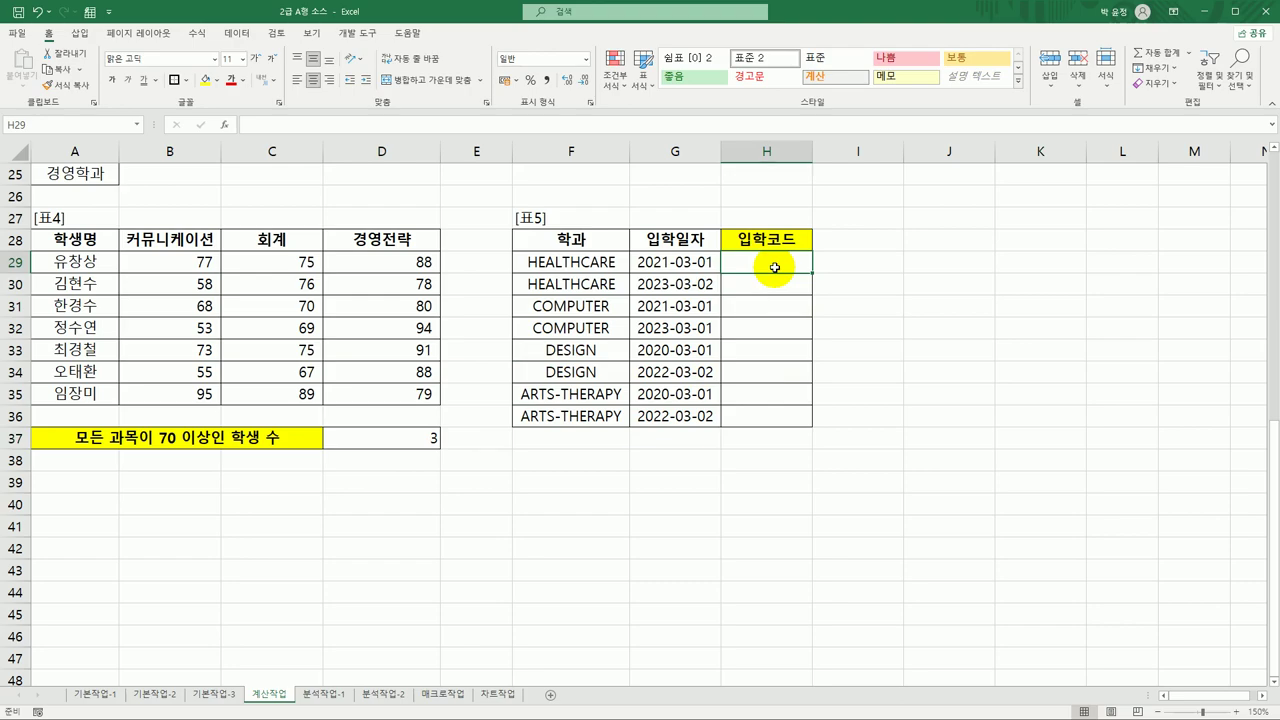
pyautogui.click(595, 265)
pyautogui.click(679, 263)
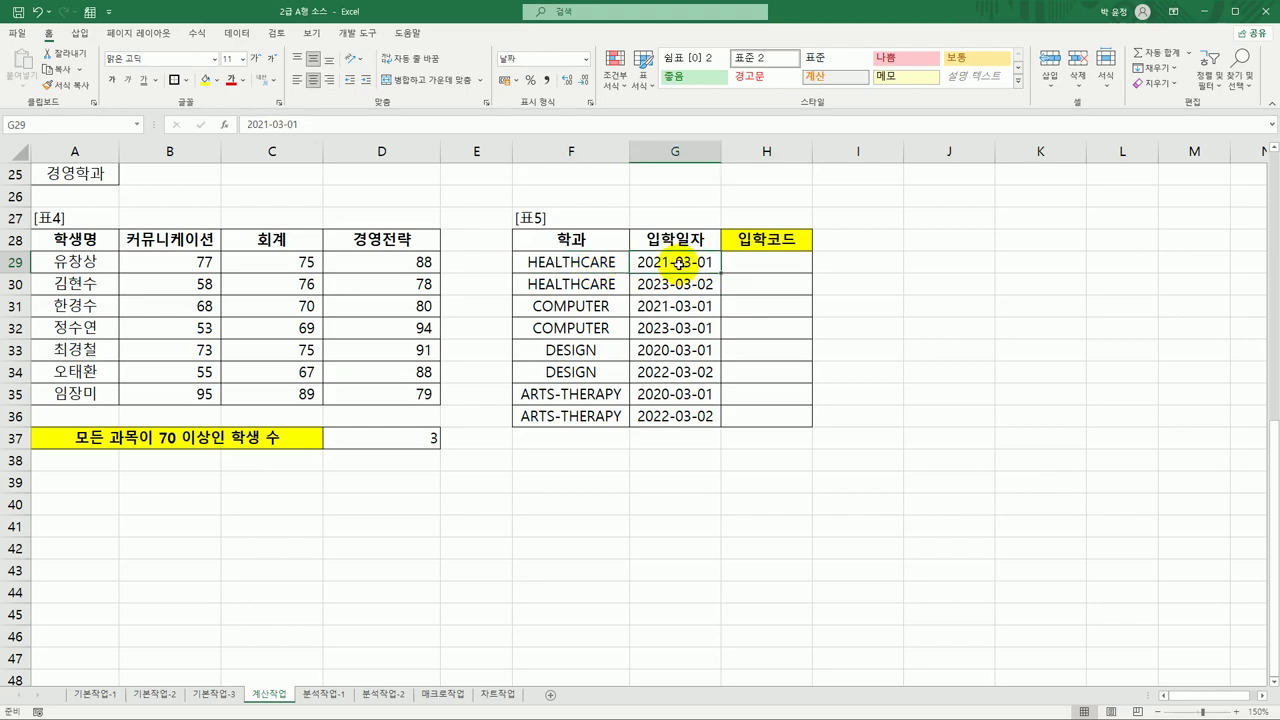
pyautogui.moveTo(785, 266); pyautogui.dragTo(772, 422)
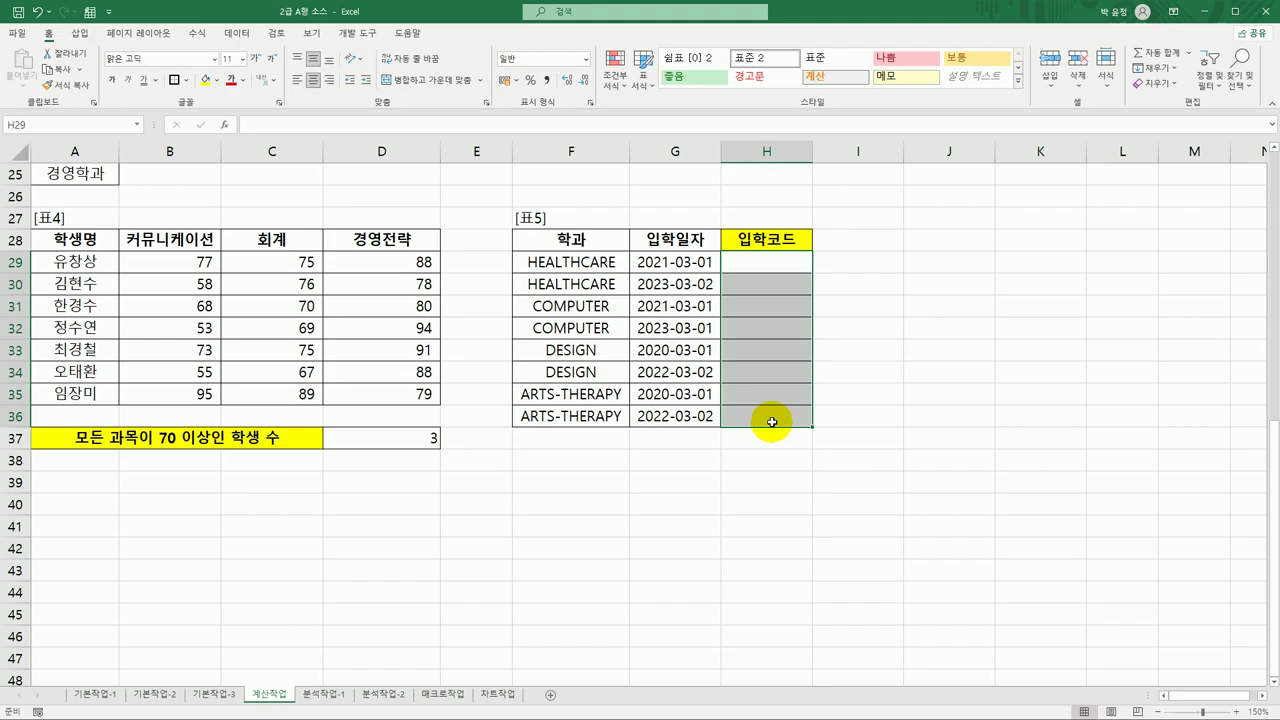
pyautogui.click(608, 262)
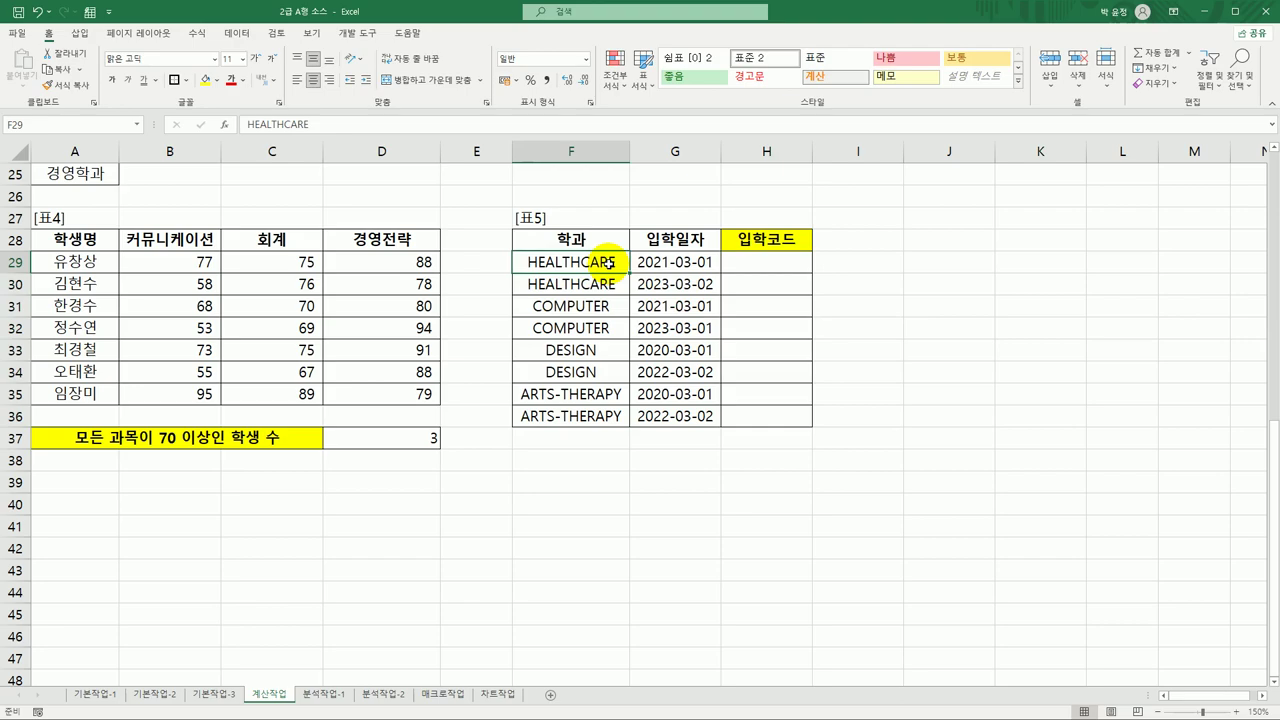
pyautogui.click(785, 265)
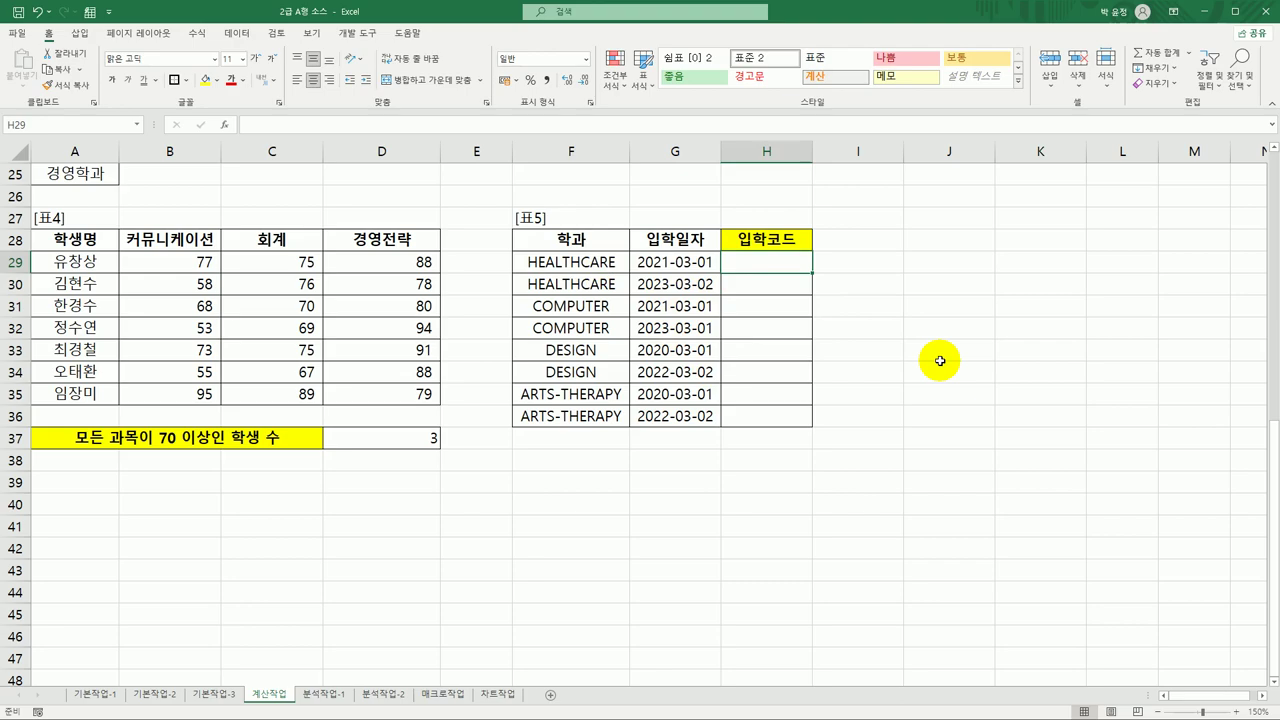
# Enter a LEFT formula in H29 that extracts 3 characters from F29, and fill it down to H36.
pyautogui.write('=le')
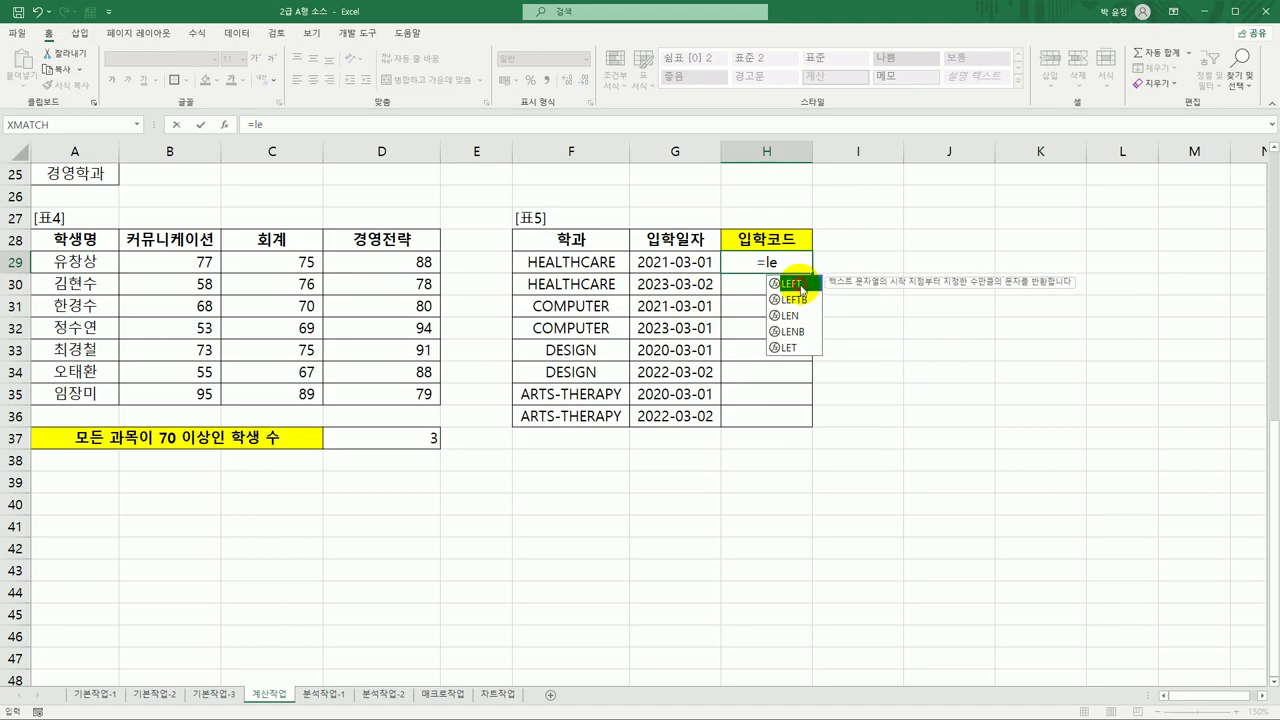
pyautogui.doubleClick(792, 284)
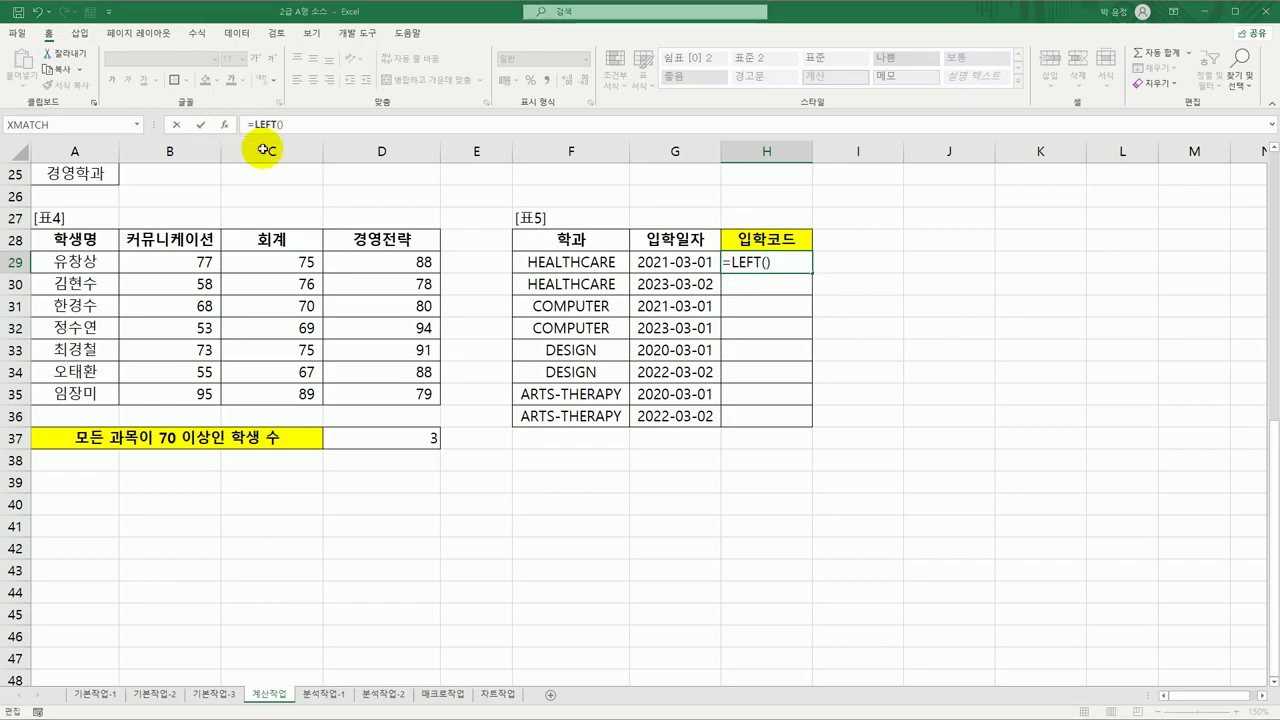
pyautogui.click(224, 124)
pyautogui.moveTo(730, 200); pyautogui.dragTo(972, 179)
pyautogui.click(545, 263)
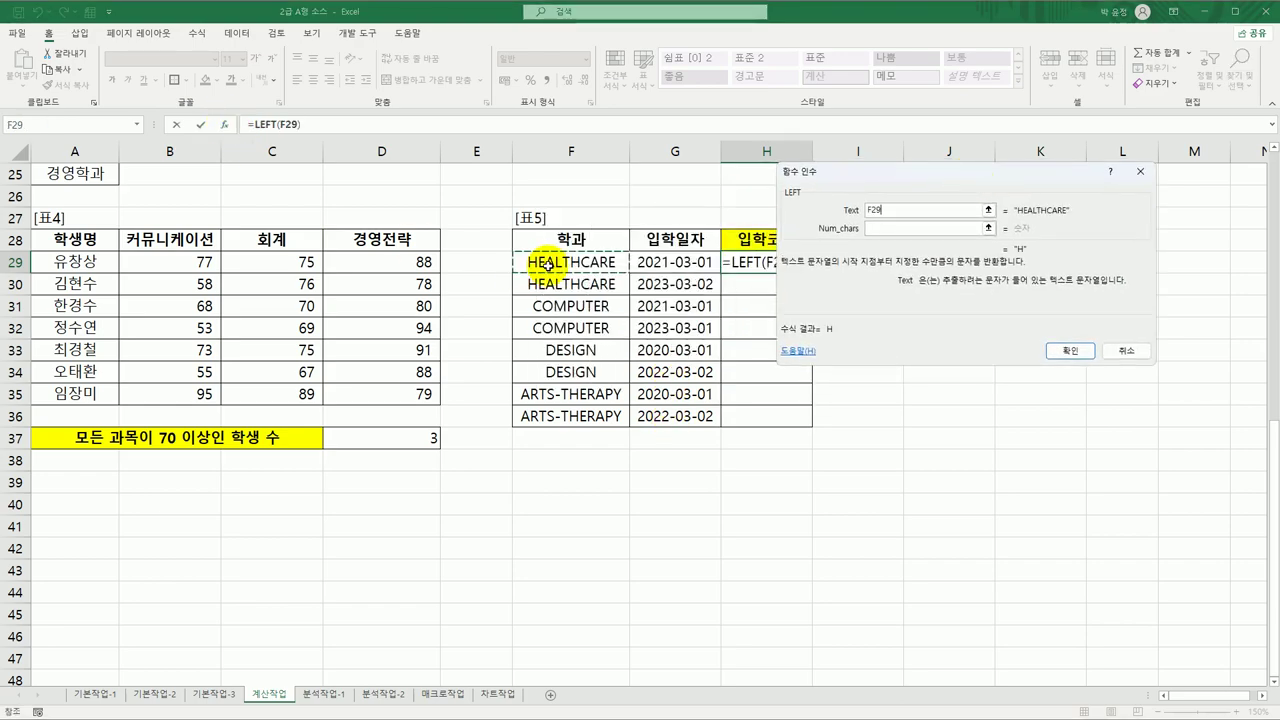
pyautogui.click(883, 228)
pyautogui.write('3')
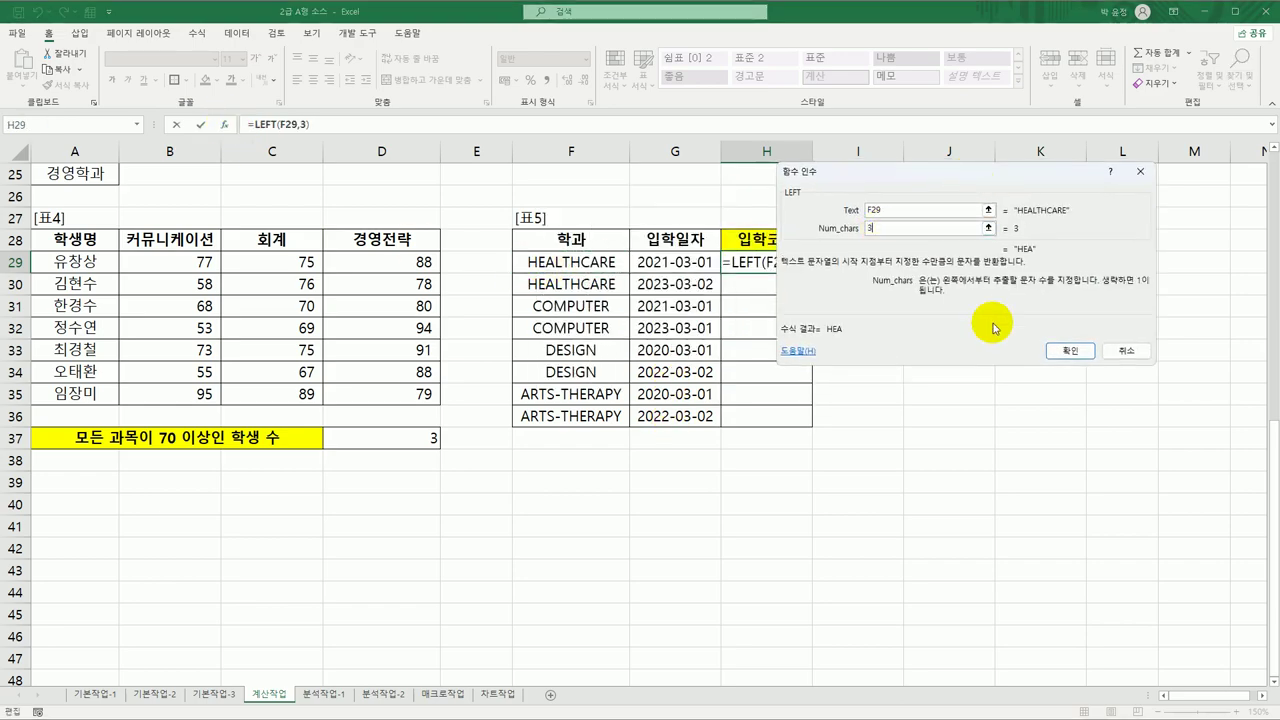
pyautogui.click(1071, 352)
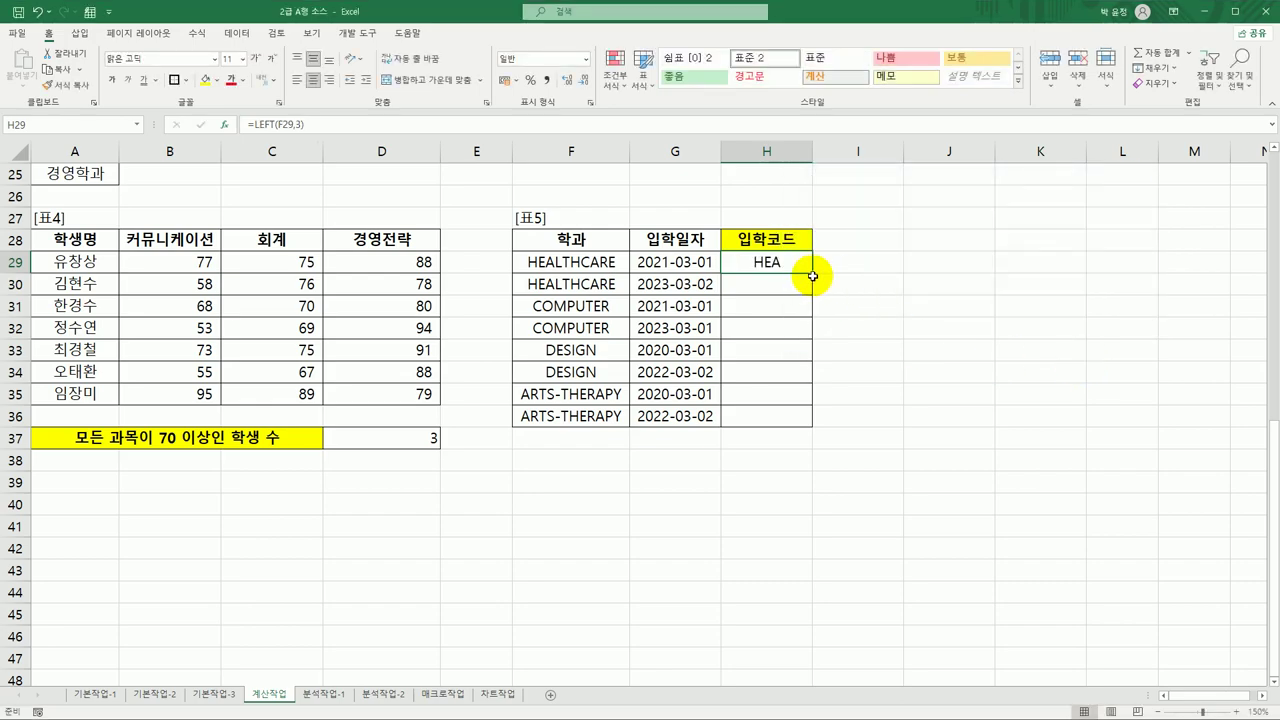
pyautogui.moveTo(812, 277); pyautogui.dragTo(802, 432)
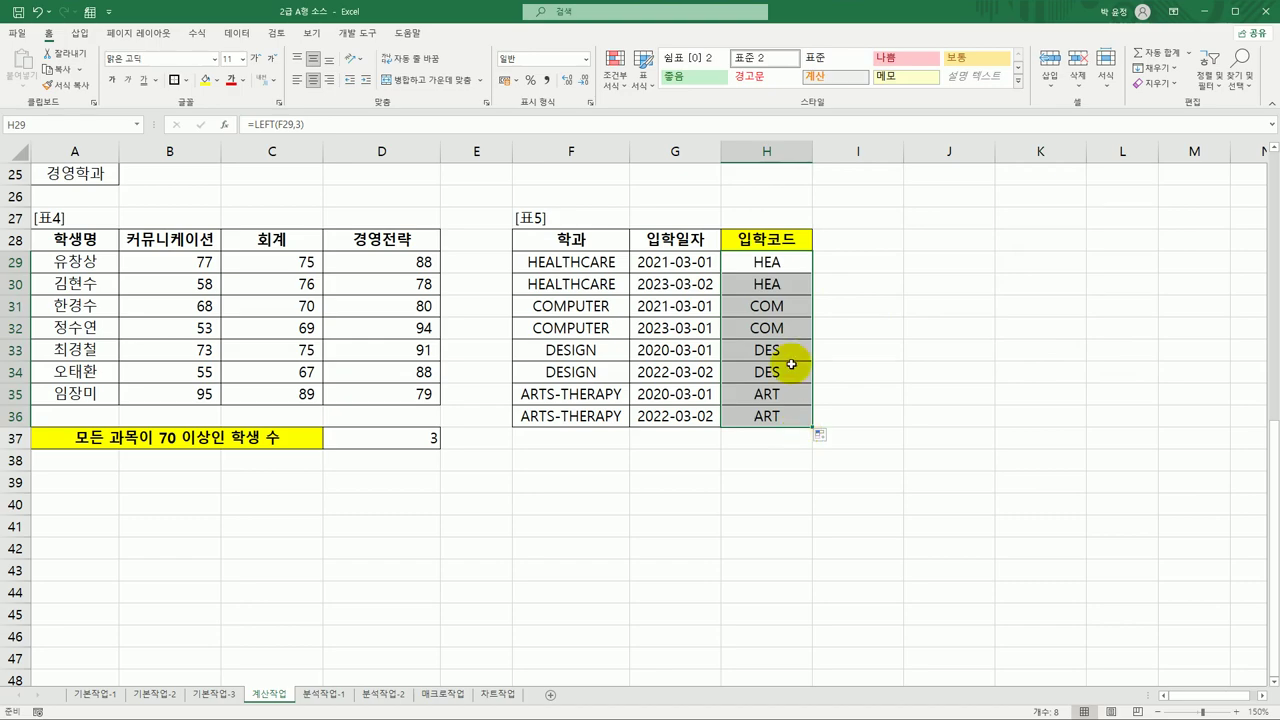
# Wrap the H29 formula in PROPER to make =PROPER(LEFT(F29,3)), and fill it down to H36.
pyautogui.click(744, 265)
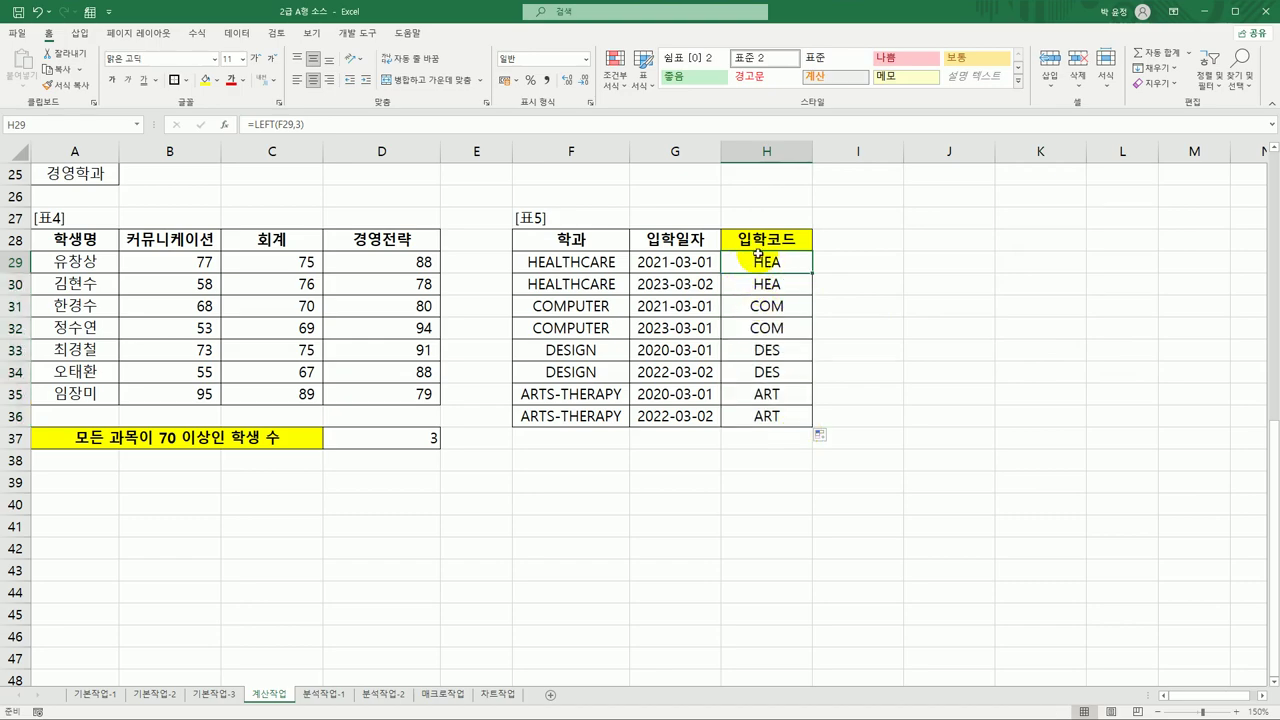
pyautogui.doubleClick(735, 263)
pyautogui.click(733, 263)
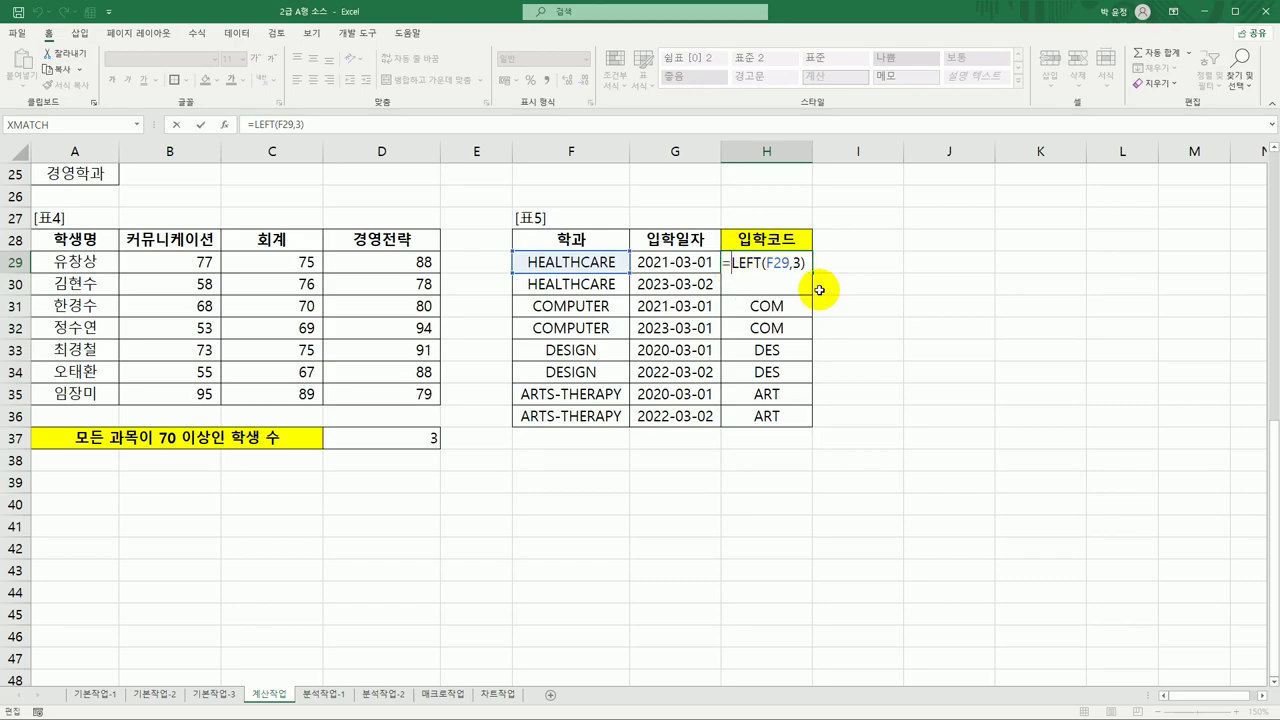
pyautogui.write('pro')
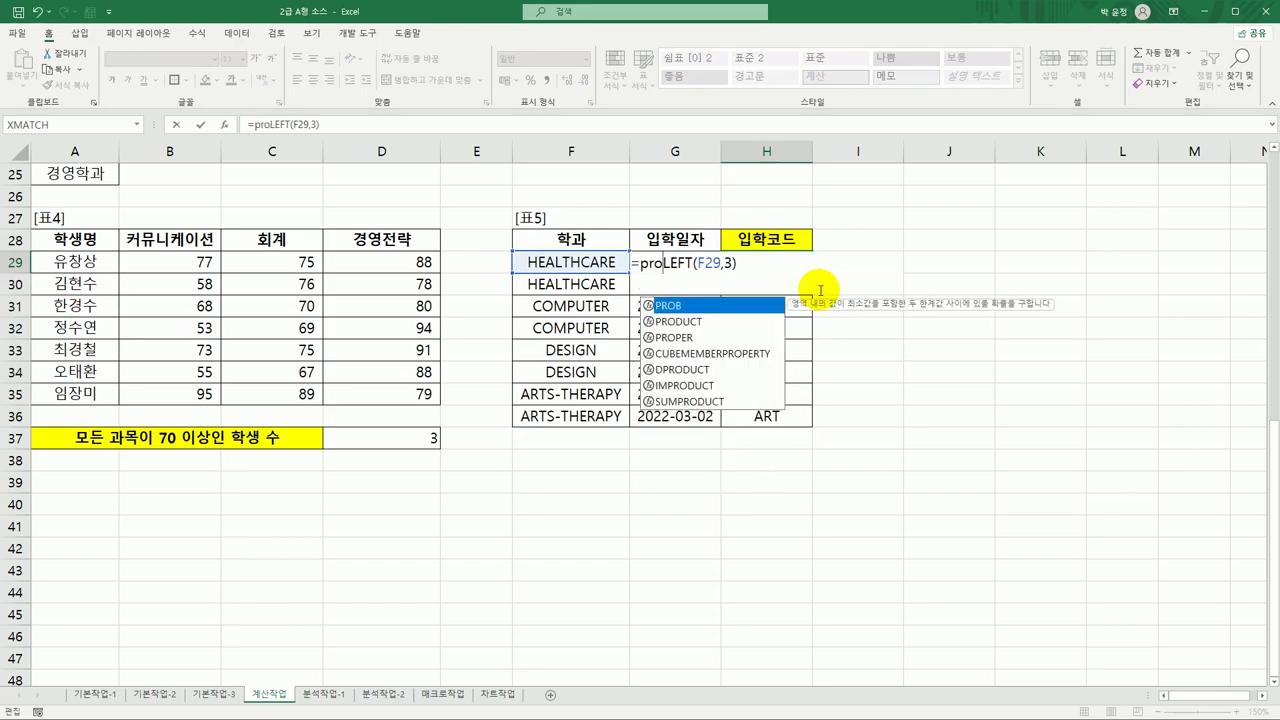
pyautogui.press('Down')
pyautogui.press('Down')
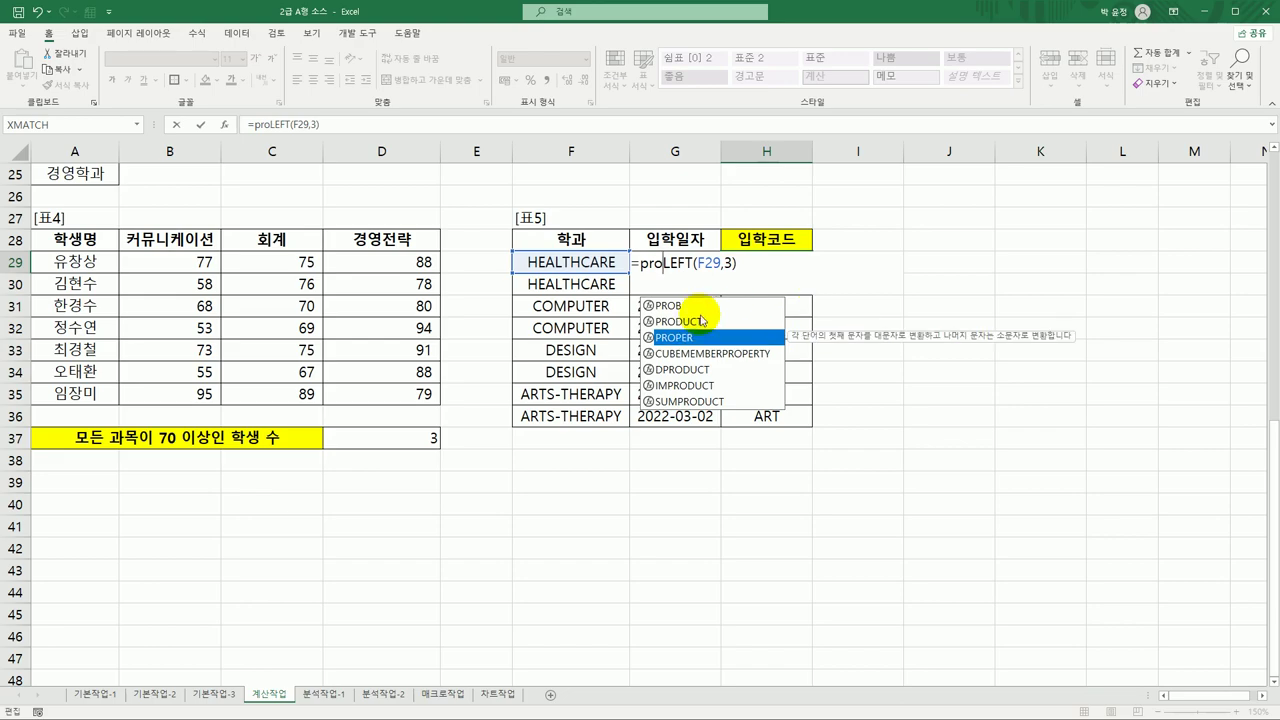
pyautogui.doubleClick(680, 337)
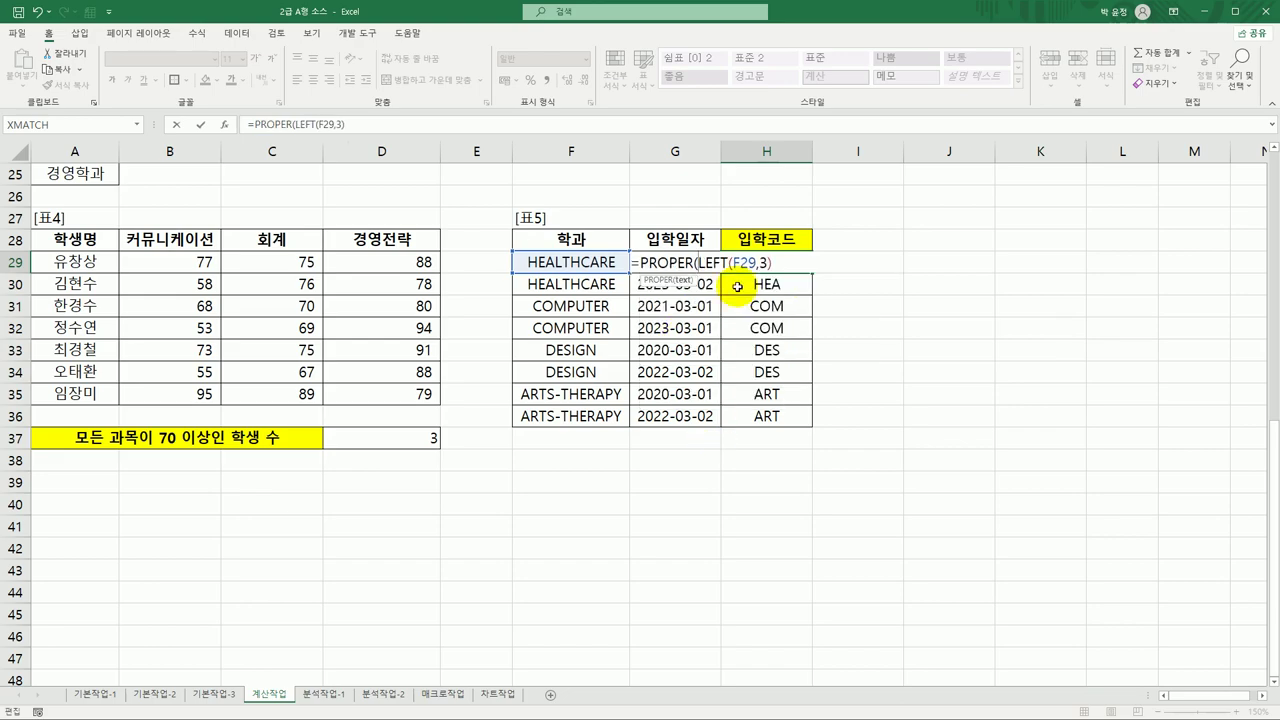
pyautogui.click(787, 265)
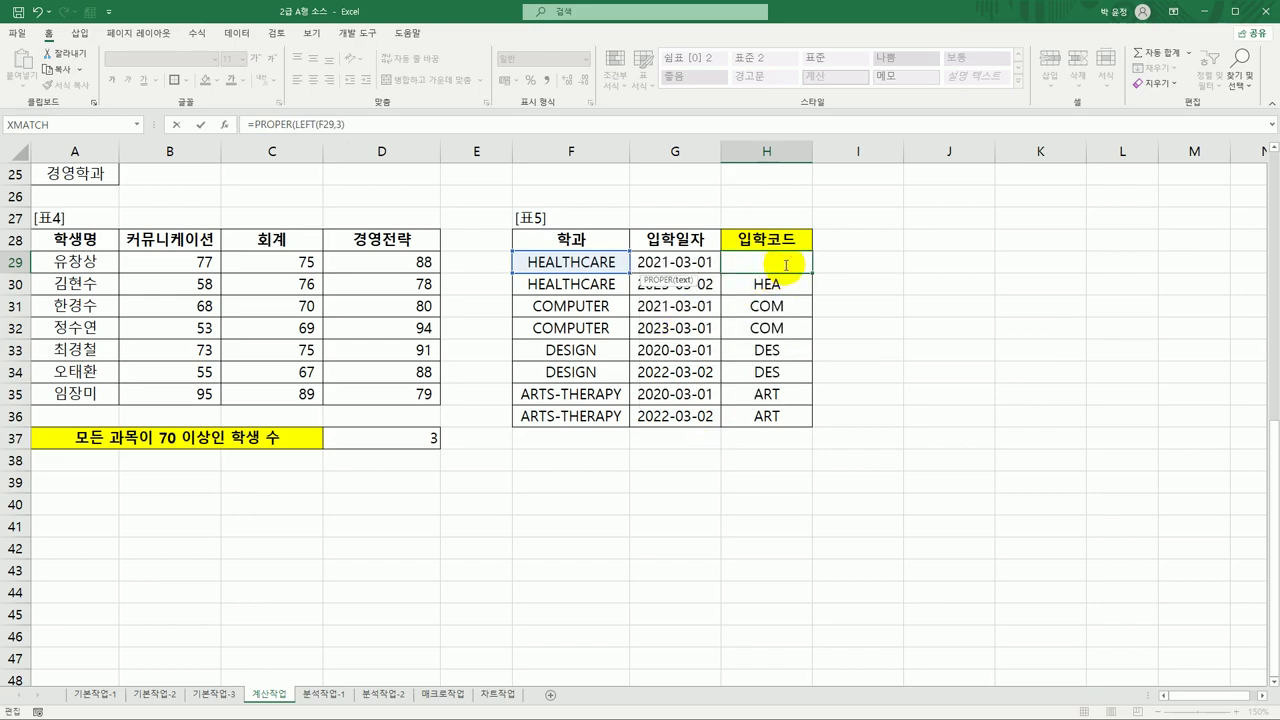
pyautogui.write(')')
pyautogui.press('Return')
pyautogui.click(785, 264)
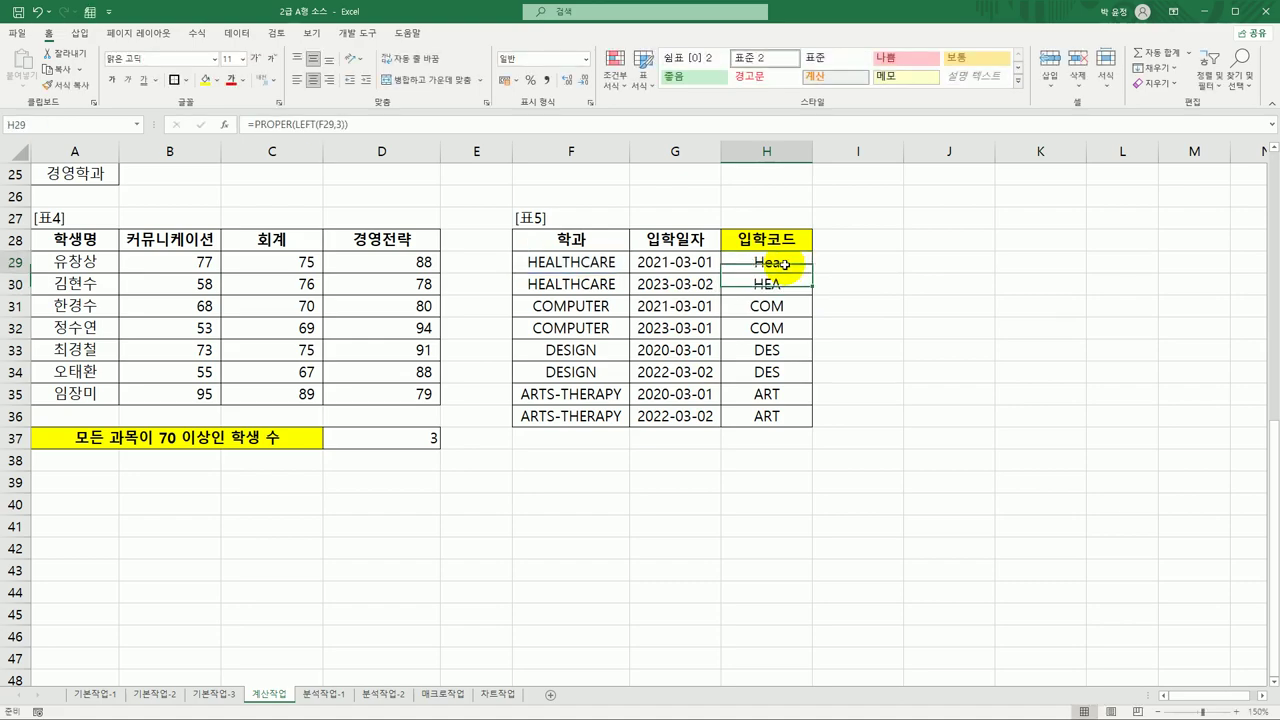
pyautogui.moveTo(812, 272); pyautogui.dragTo(812, 426)
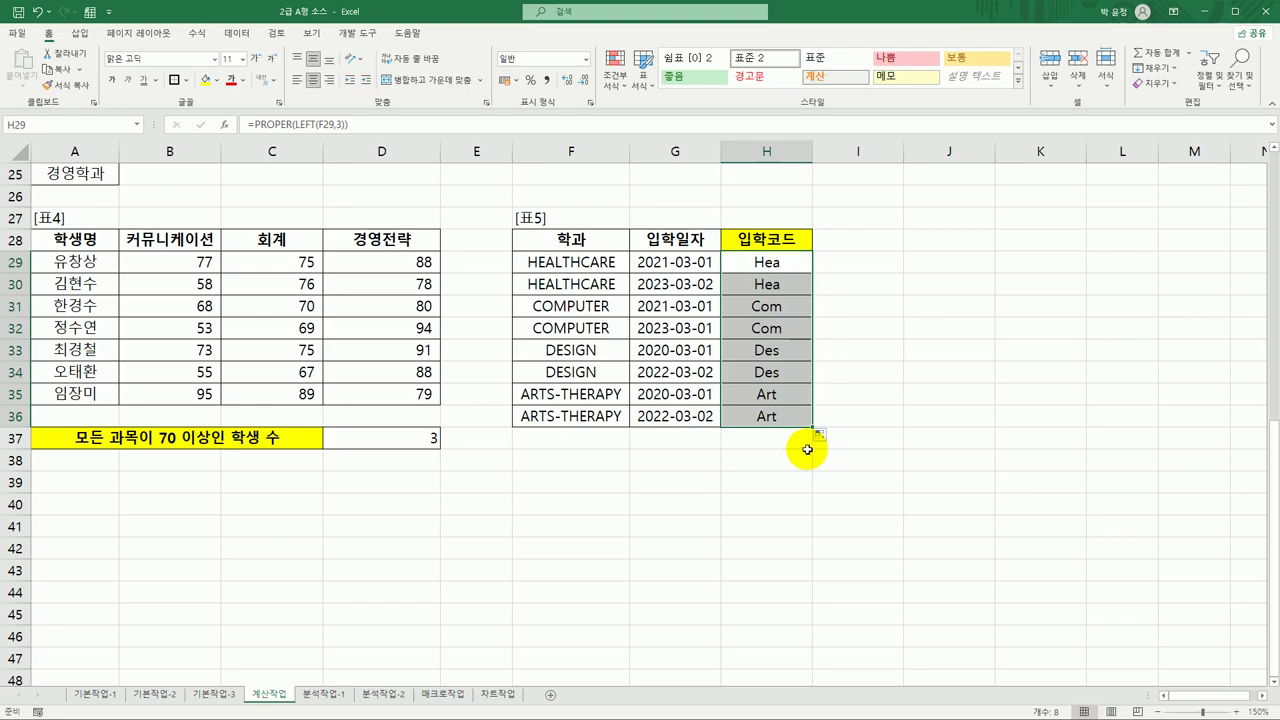
# Append &YEAR(G29) to the PROPER formula in H29, fill it down to H36, and check the formula in H36.
pyautogui.doubleClick(795, 270)
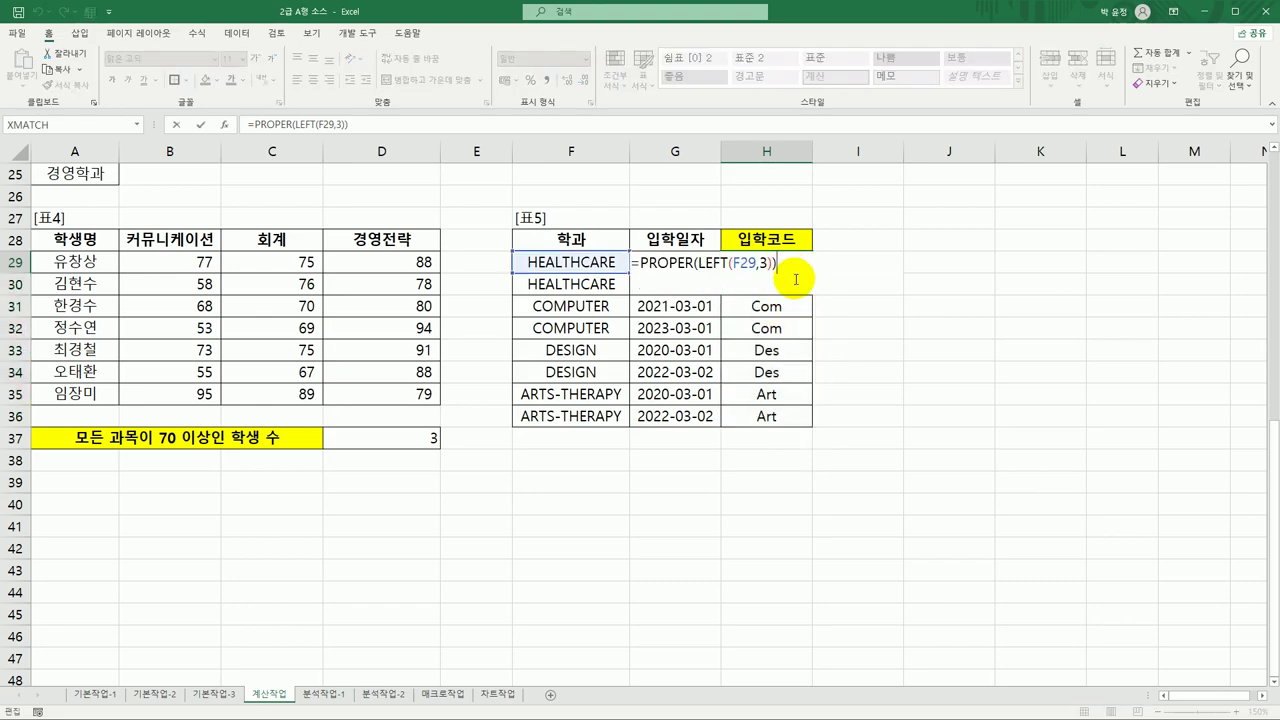
pyautogui.write('&year')
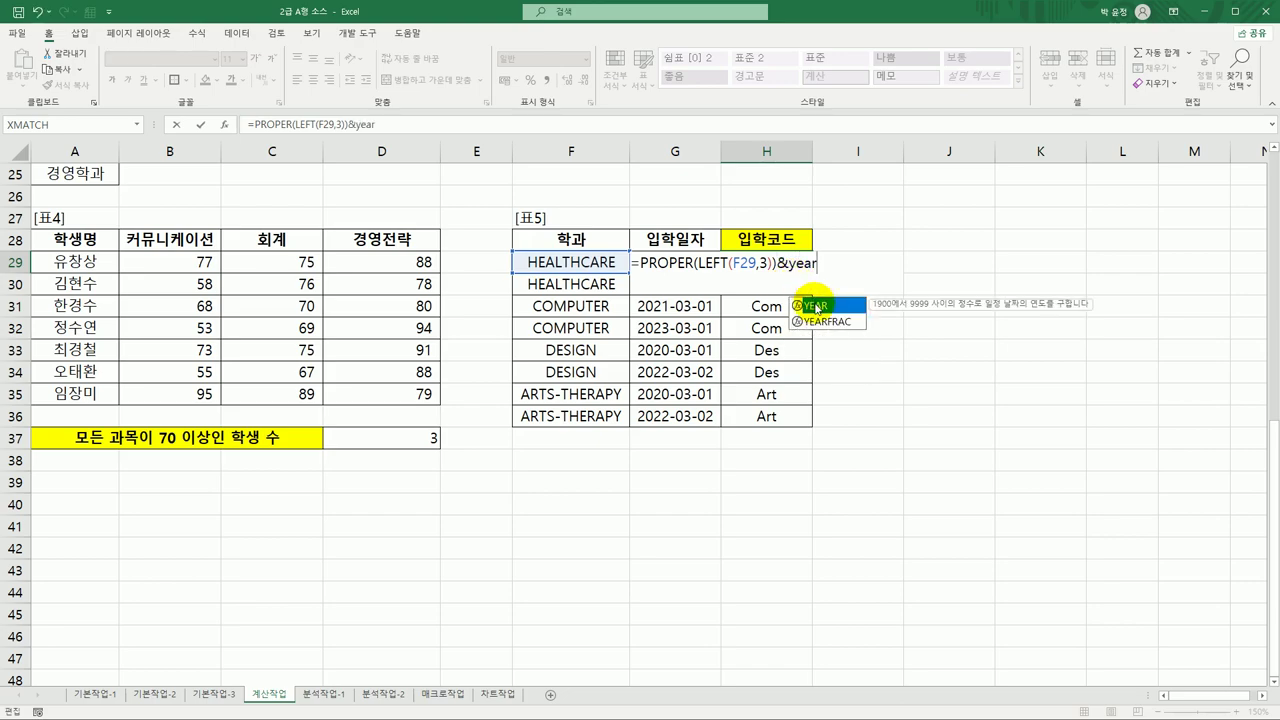
pyautogui.doubleClick(815, 306)
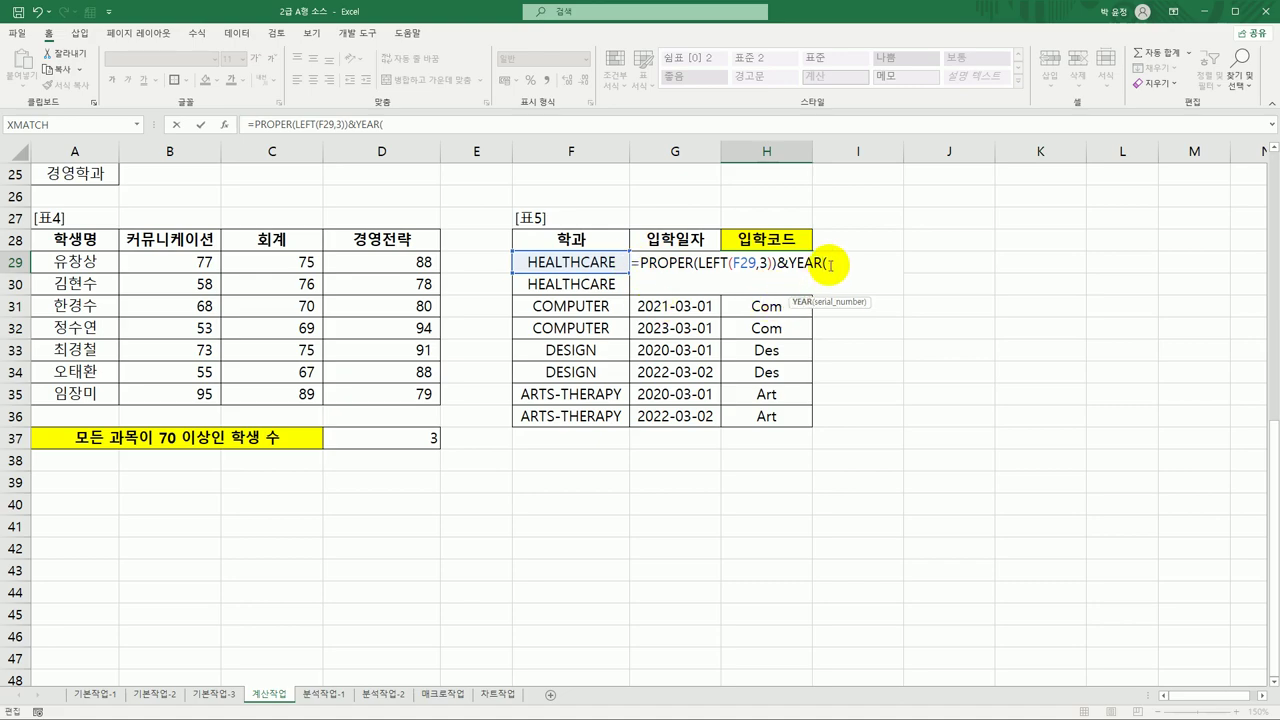
pyautogui.click(678, 306)
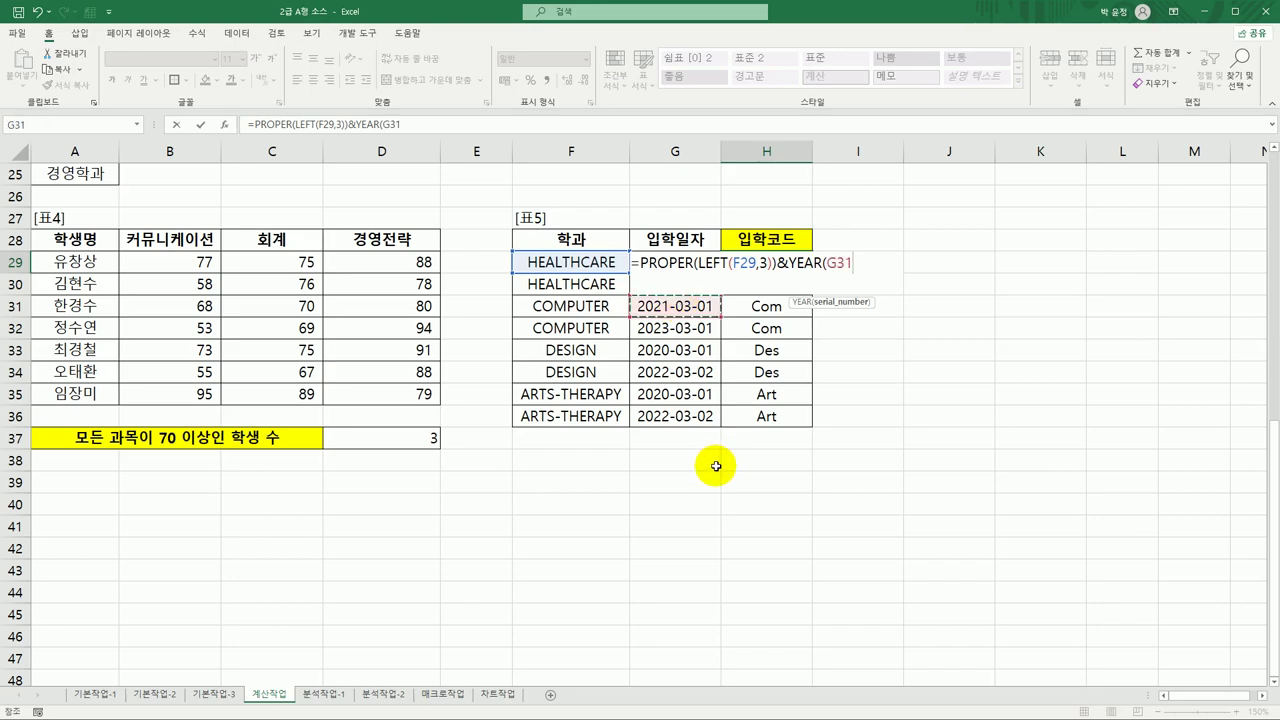
pyautogui.press('Up')
pyautogui.press('Up')
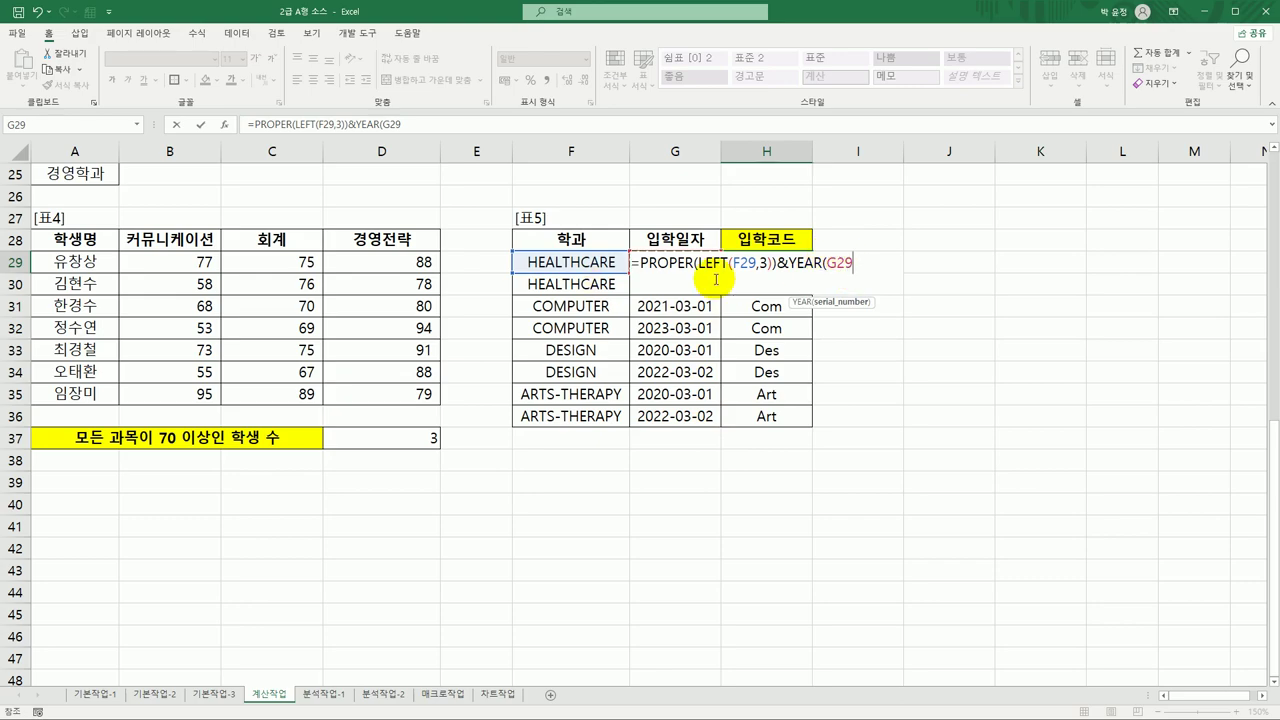
pyautogui.write(')')
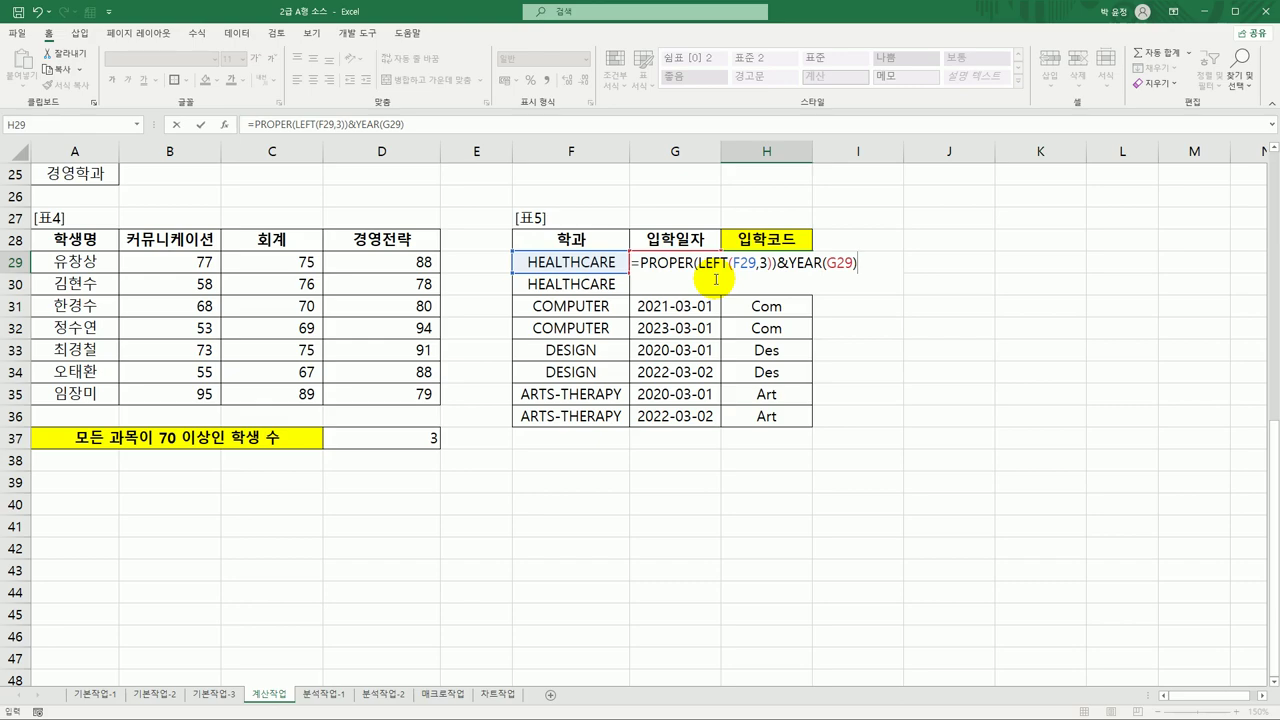
pyautogui.press('Return')
pyautogui.click(770, 265)
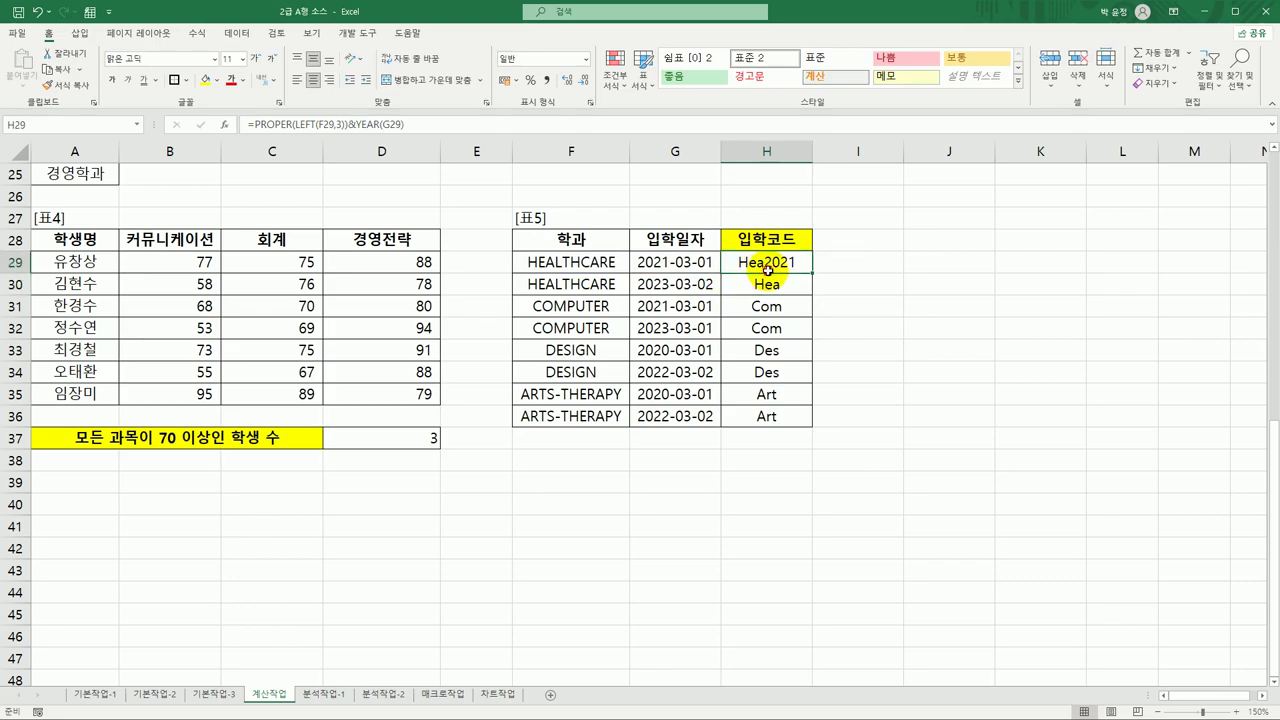
pyautogui.moveTo(811, 271); pyautogui.dragTo(799, 418)
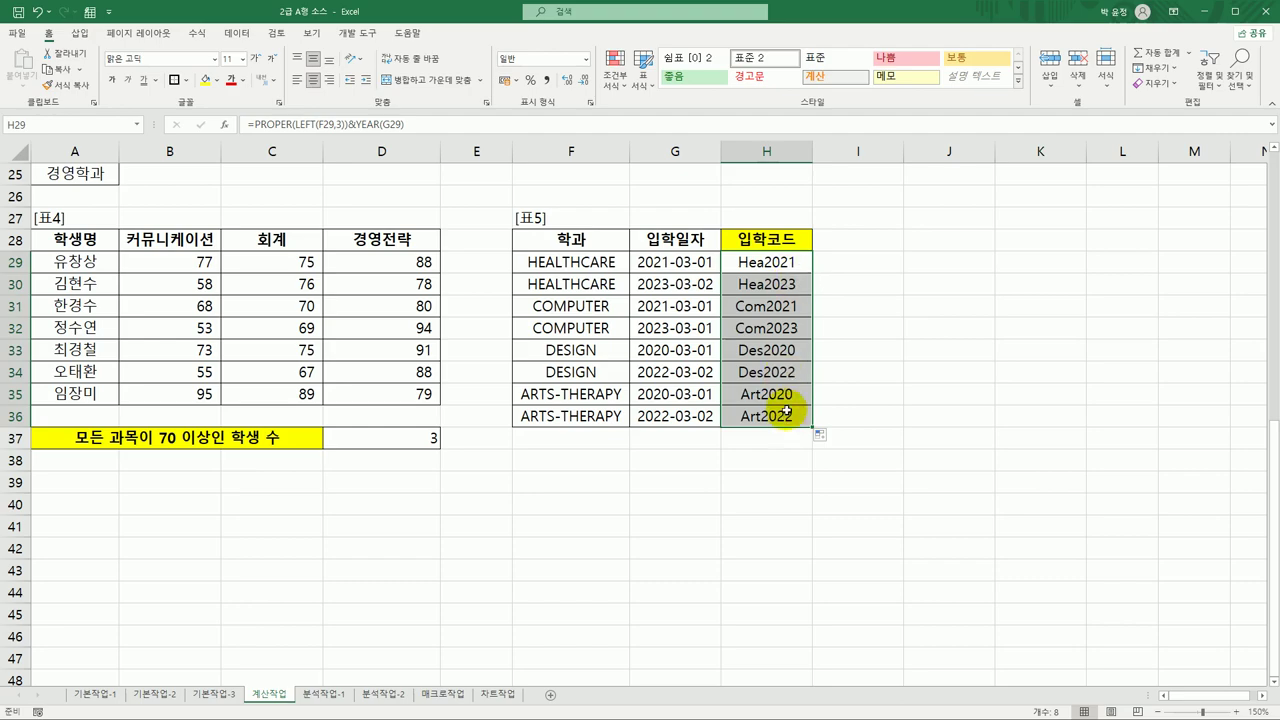
pyautogui.click(787, 417)
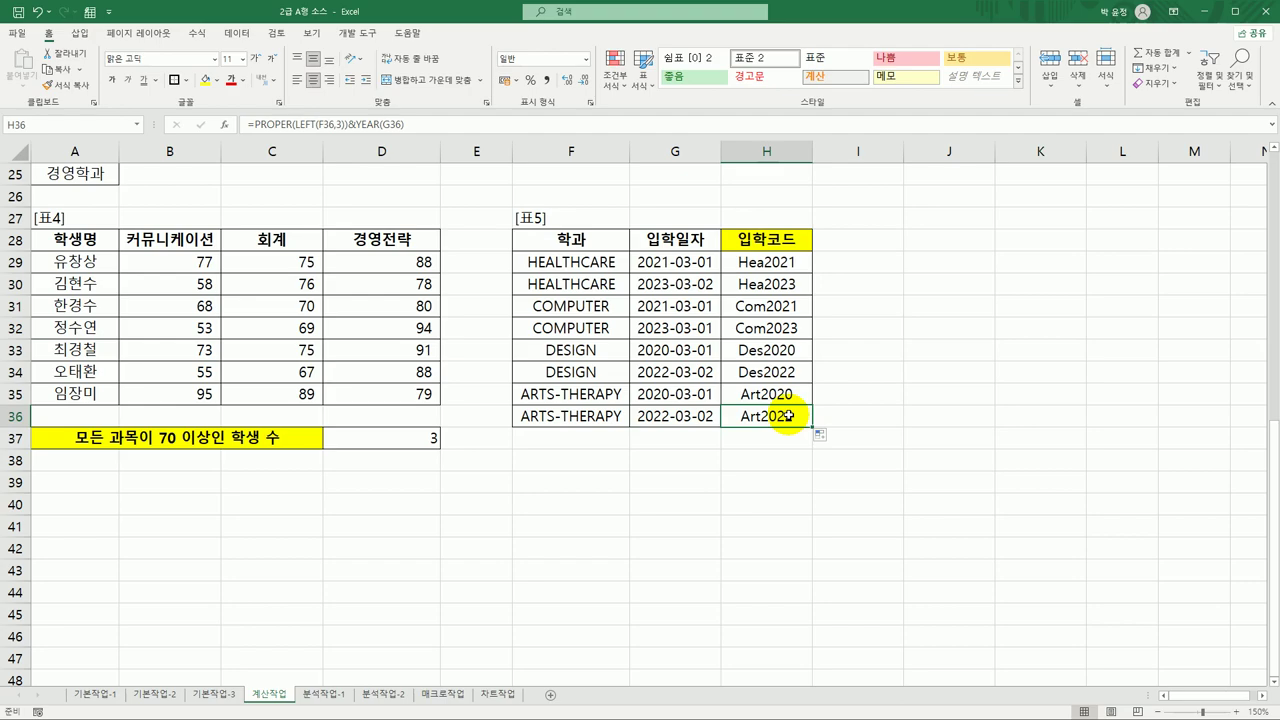
# Switch to the 분석작업-1 sheet and sort the 소양인증포인트 현황 table by 학과 in ascending order.
pyautogui.scroll(8, 787, 416)
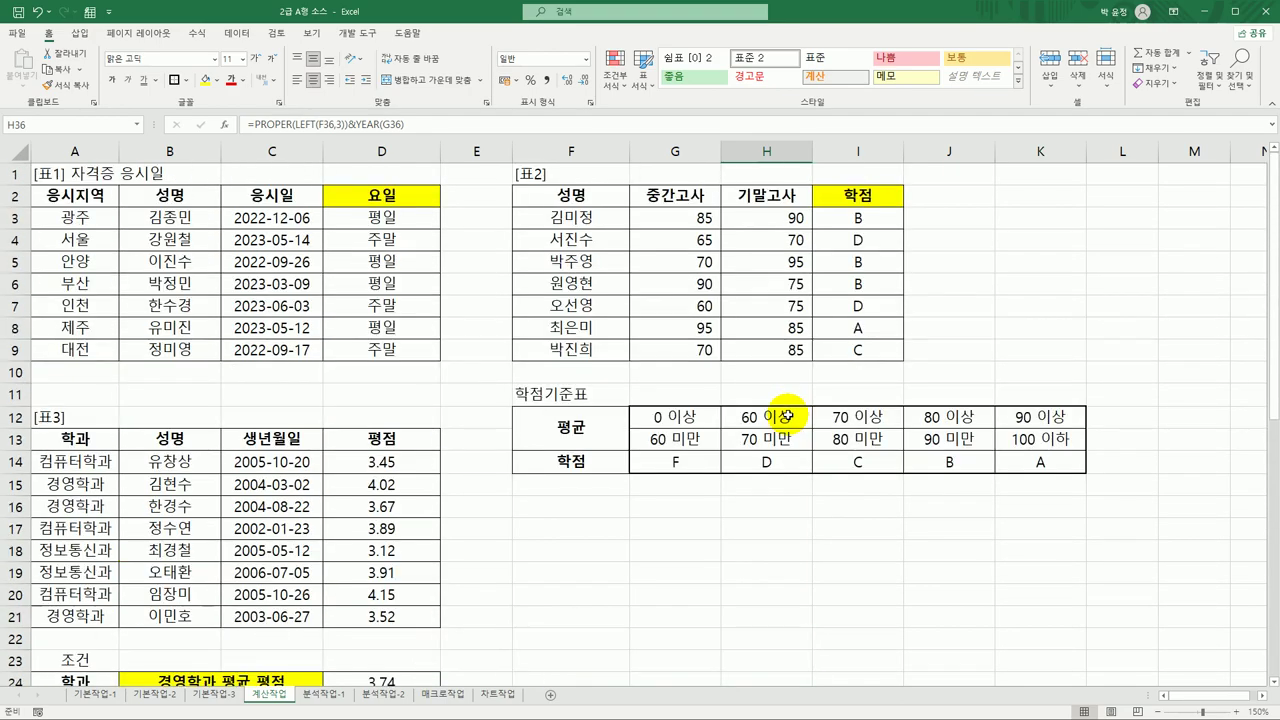
pyautogui.click(325, 694)
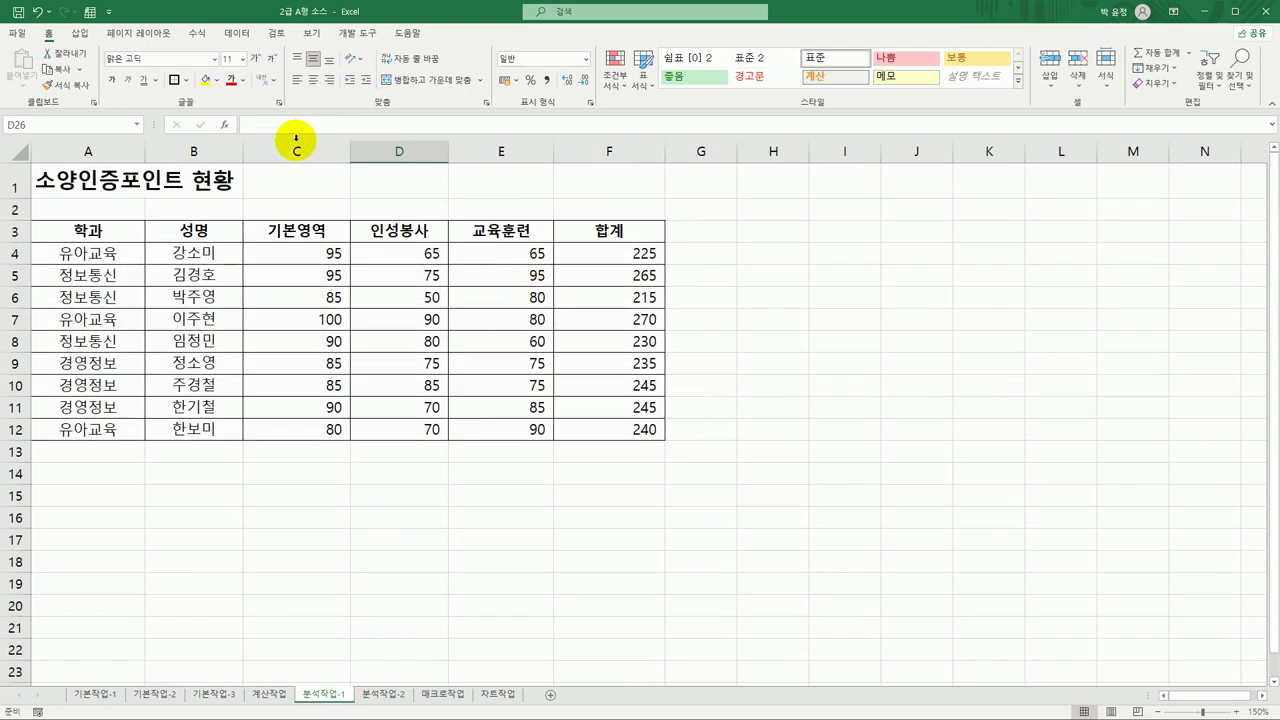
pyautogui.click(304, 226)
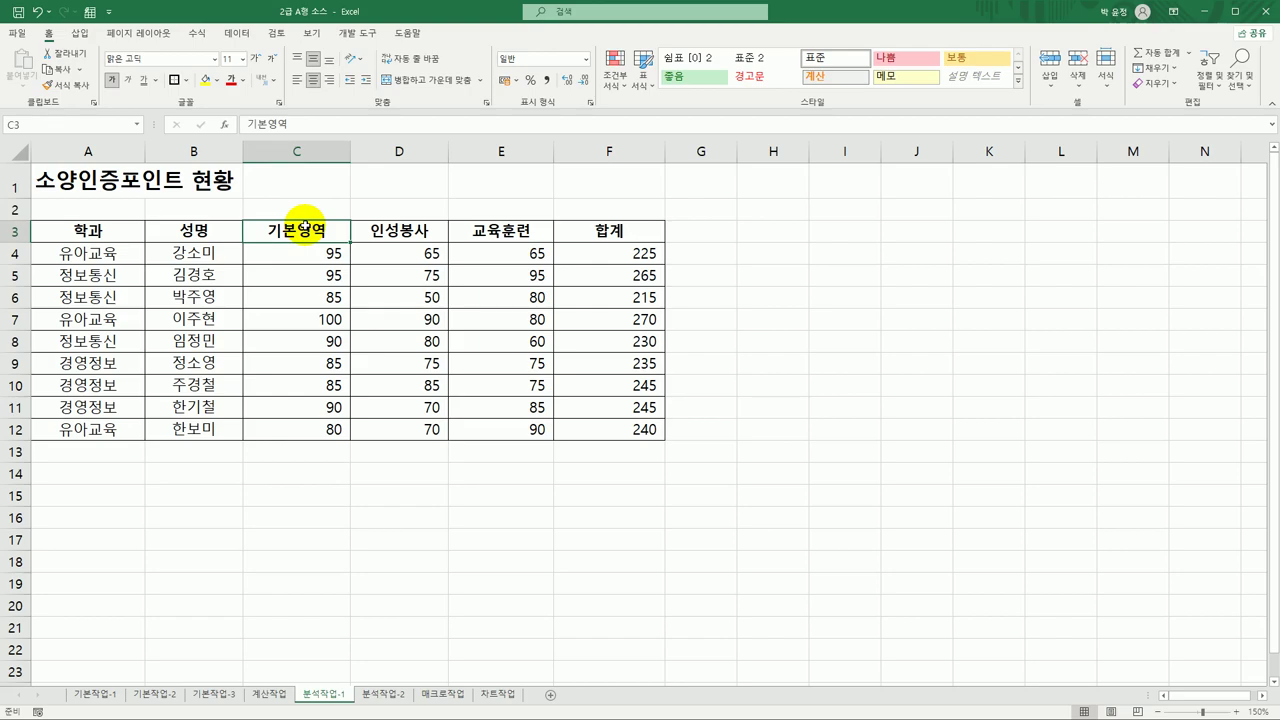
pyautogui.click(100, 229)
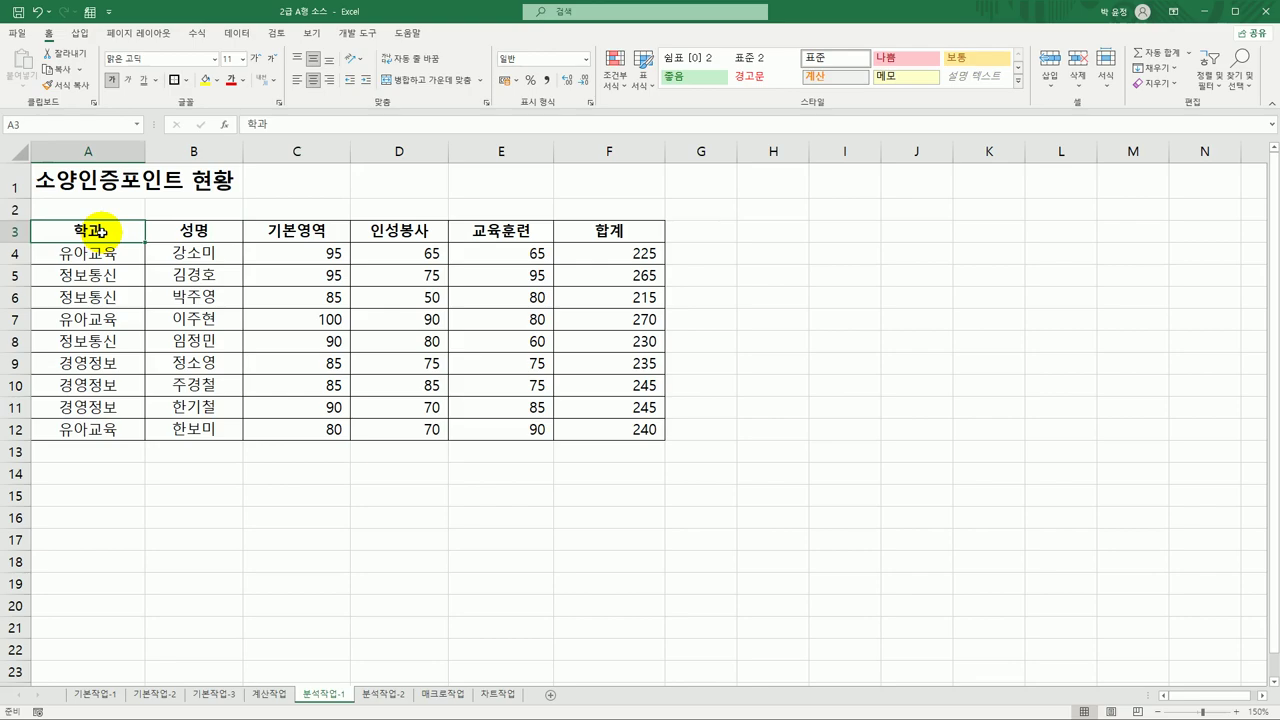
pyautogui.click(248, 34)
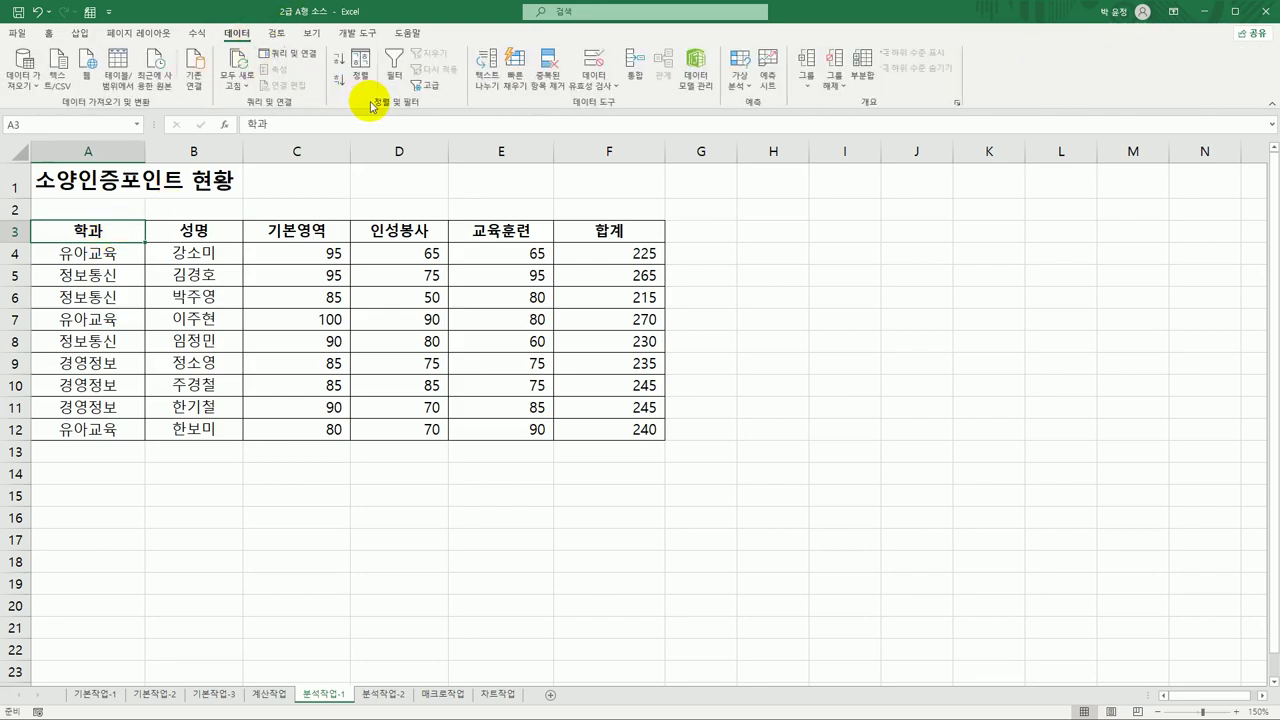
pyautogui.click(338, 61)
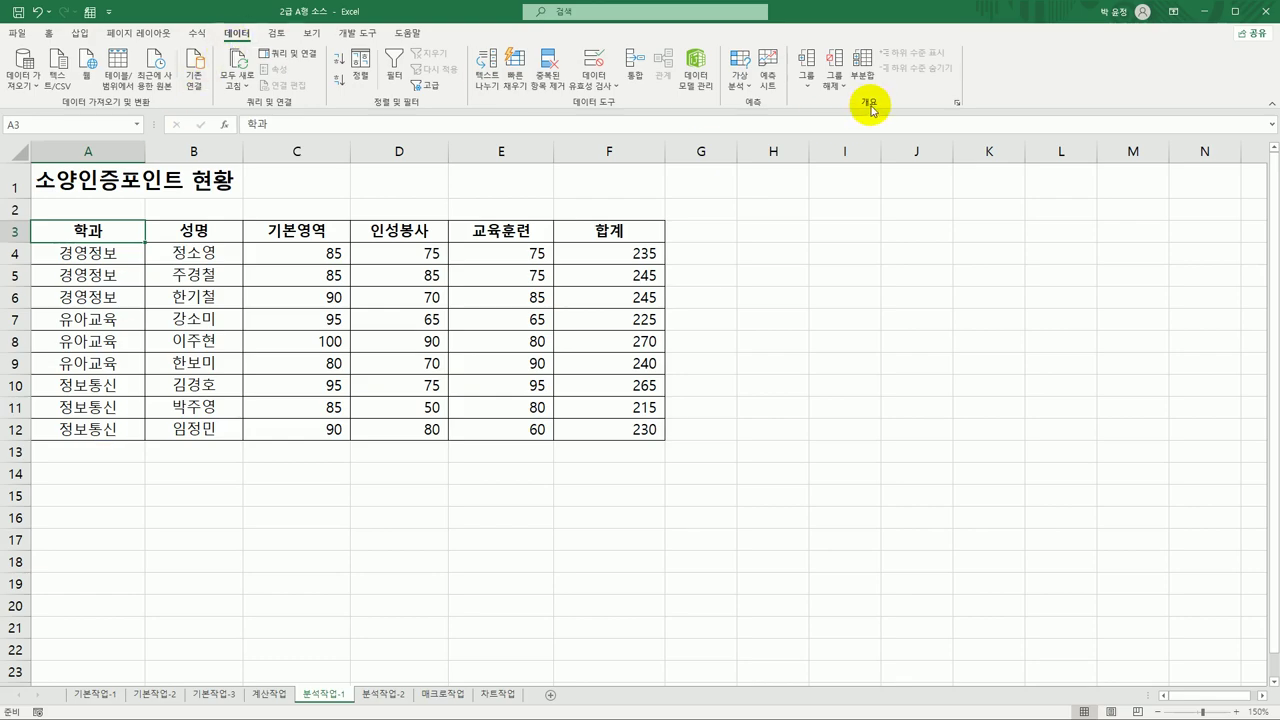
# Add subtotals to the table grouped by 학과, using the 최대 function on the 합계 column.
pyautogui.click(863, 65)
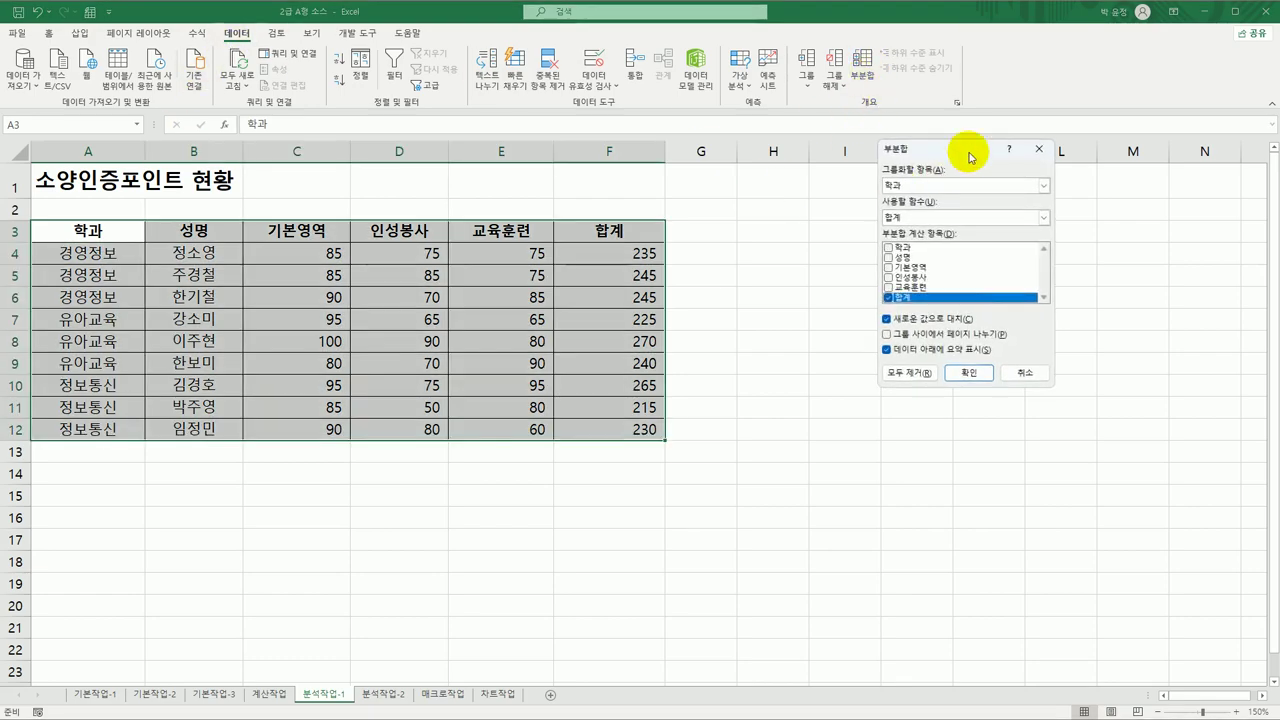
pyautogui.moveTo(969, 155); pyautogui.dragTo(821, 195)
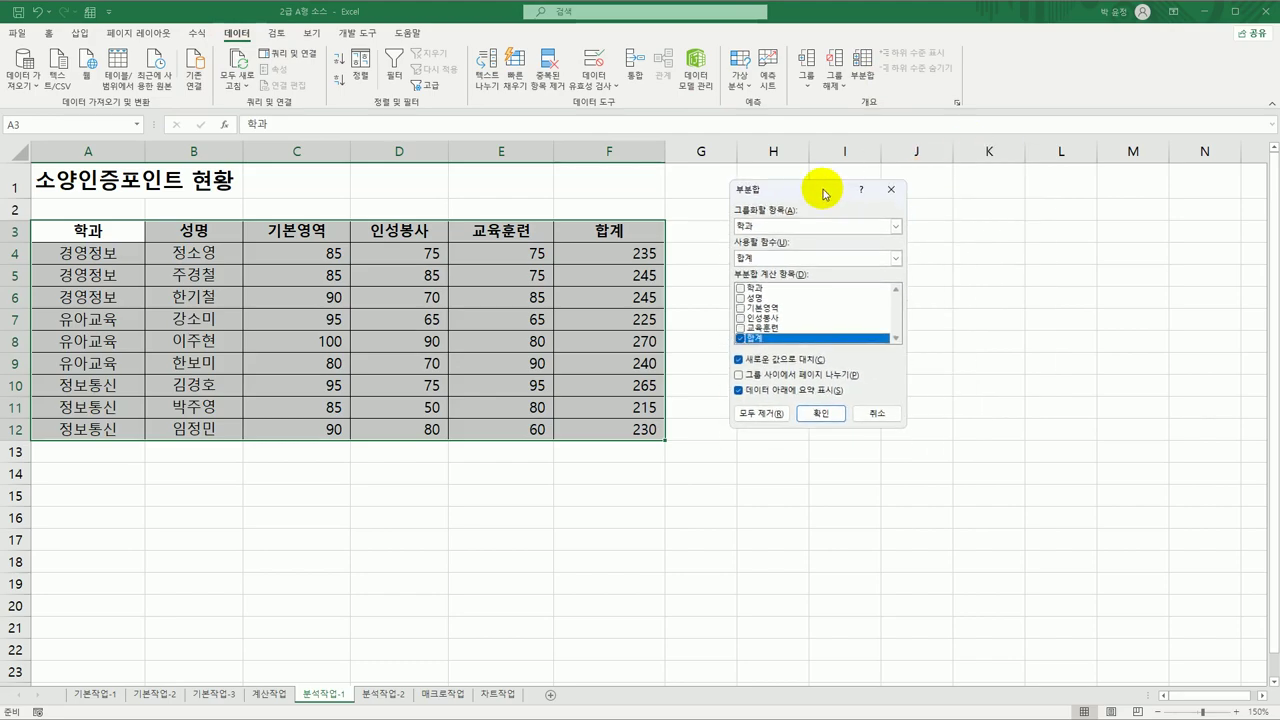
pyautogui.click(780, 257)
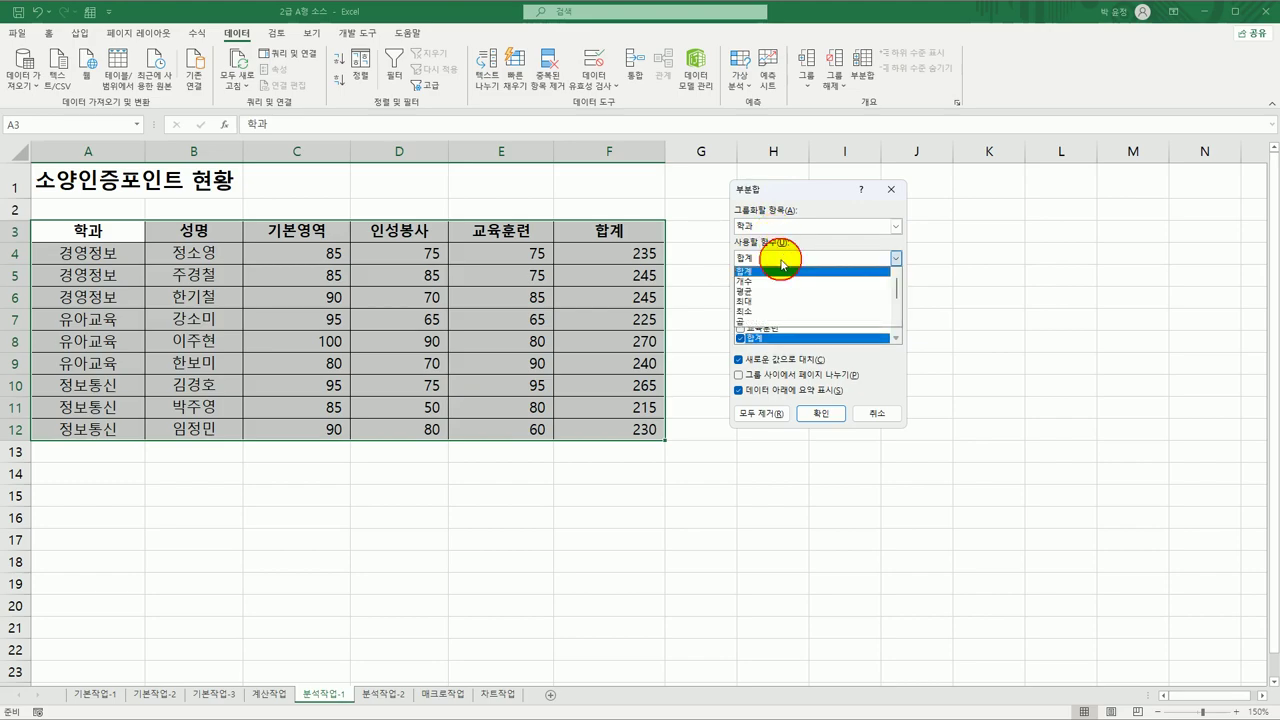
pyautogui.click(777, 300)
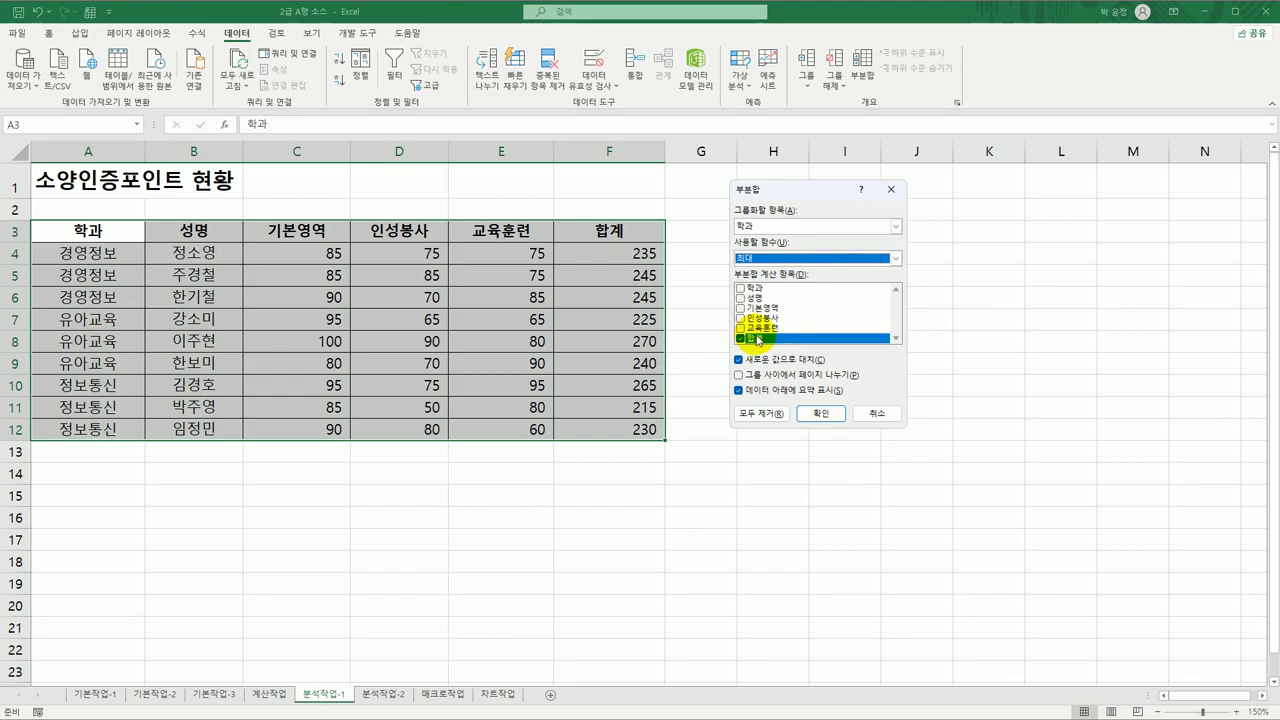
pyautogui.click(826, 415)
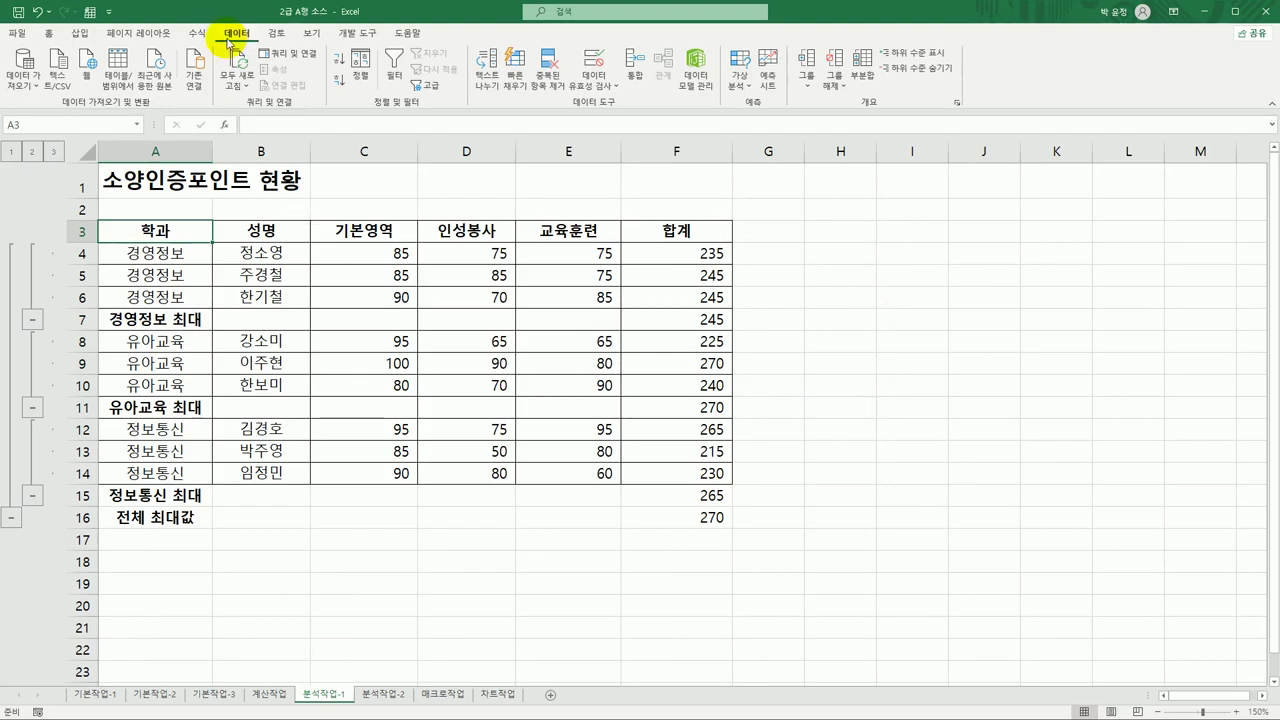
# Add a second subtotal by 학과 using 평균 on 기본영역, 인성봉사 and 교육훈련 only, without replacing the existing subtotals.
pyautogui.click(860, 68)
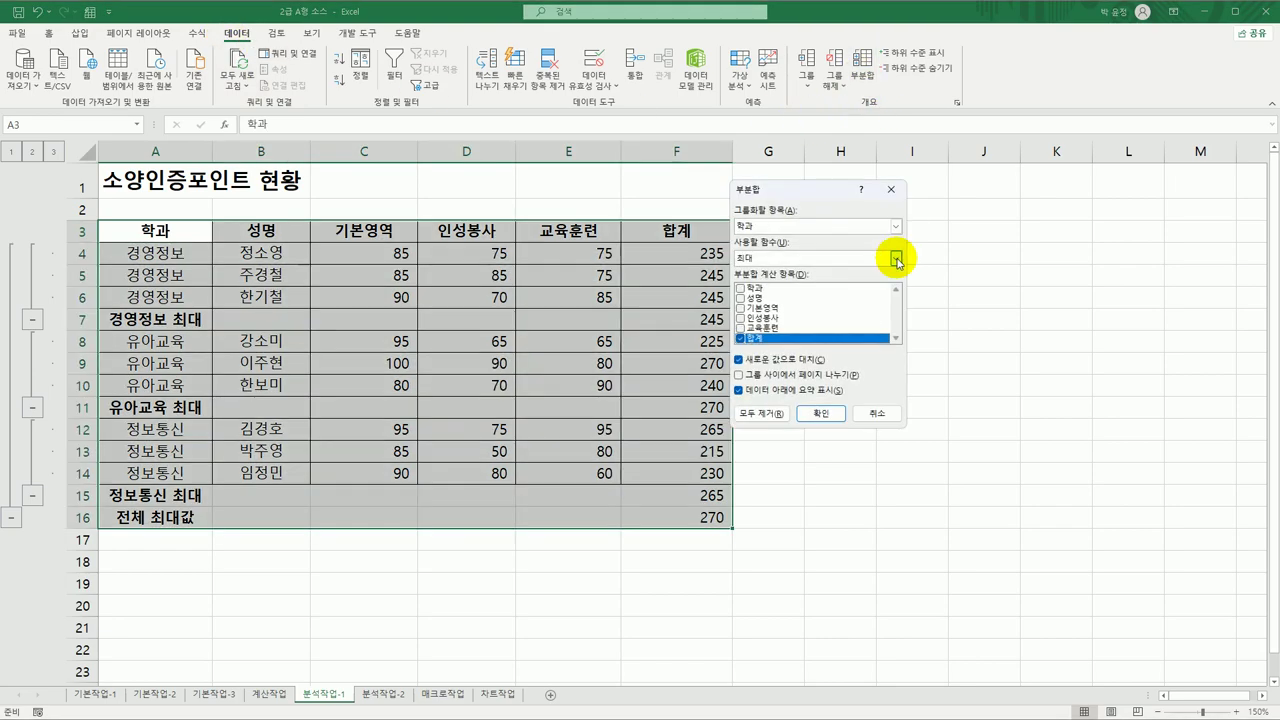
pyautogui.moveTo(820, 193); pyautogui.dragTo(902, 184)
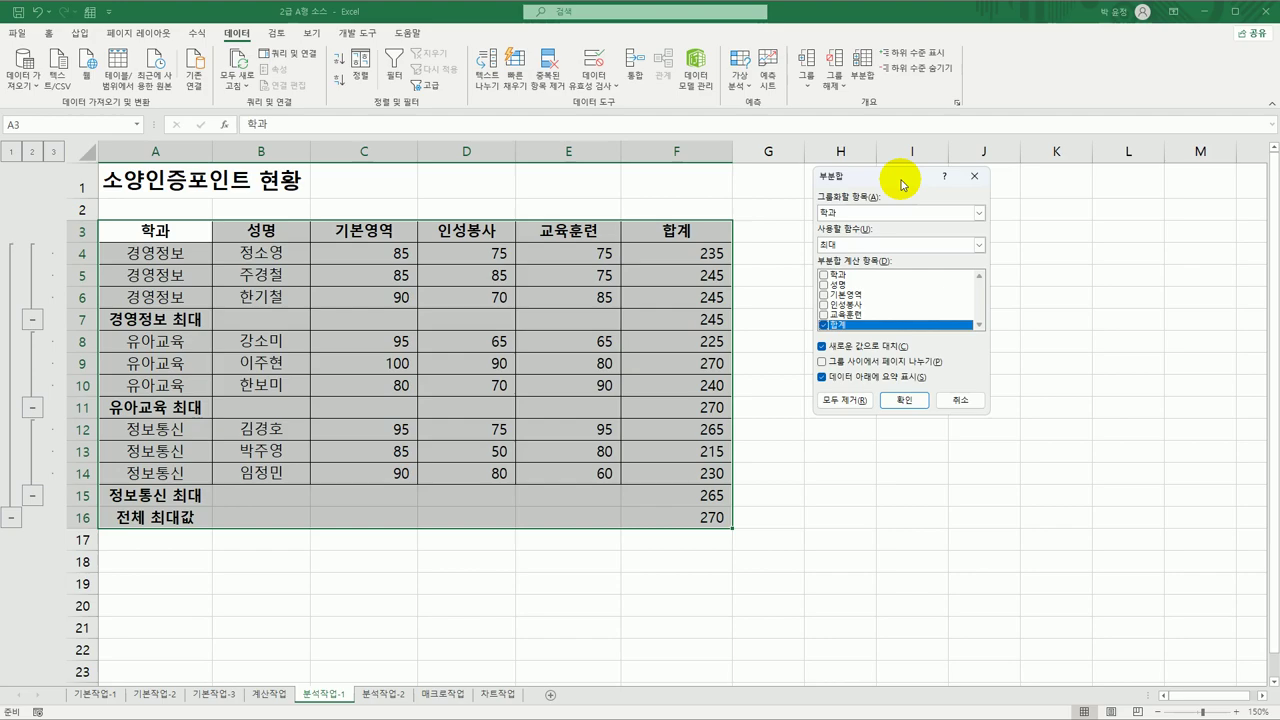
pyautogui.click(882, 245)
pyautogui.click(857, 280)
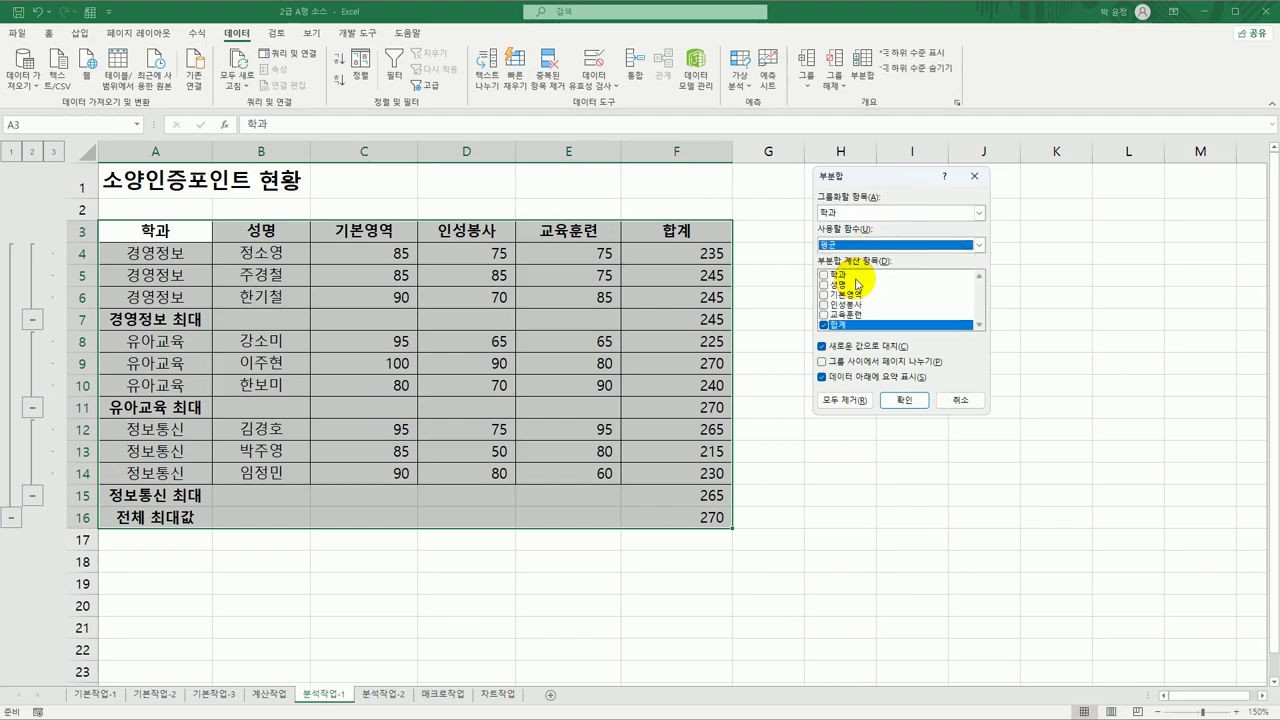
pyautogui.click(824, 325)
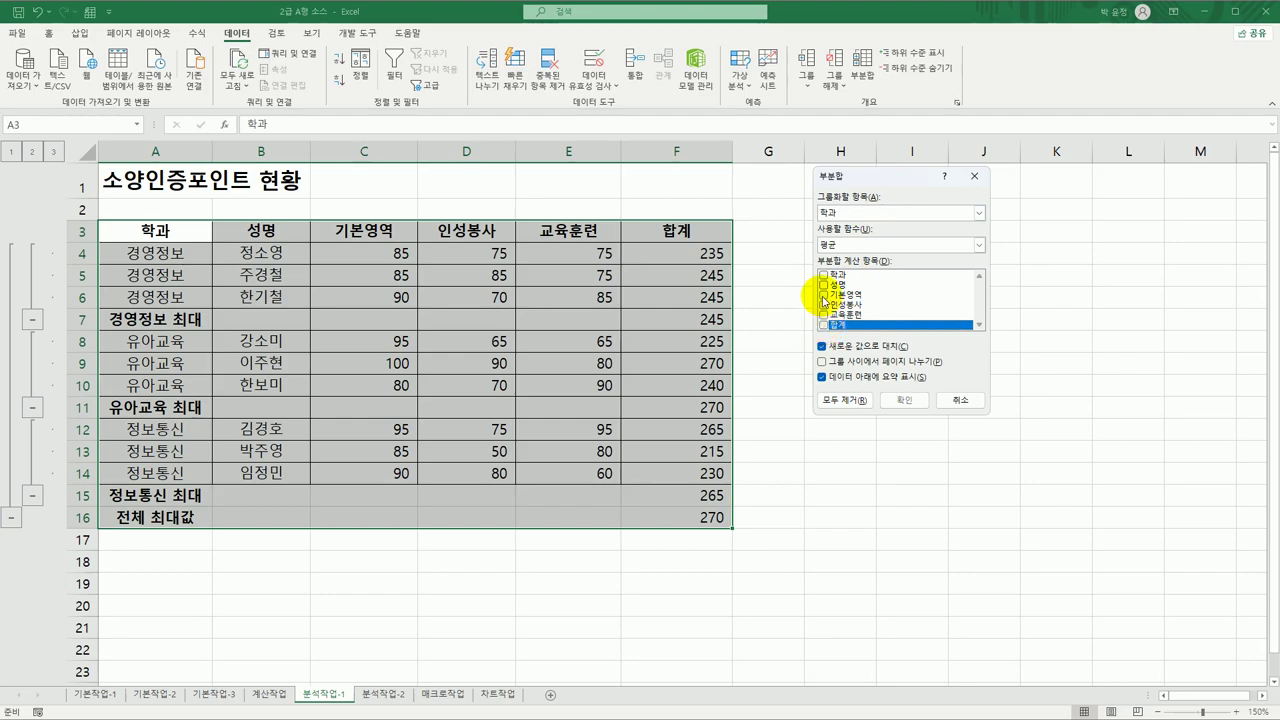
pyautogui.click(824, 295)
pyautogui.click(824, 306)
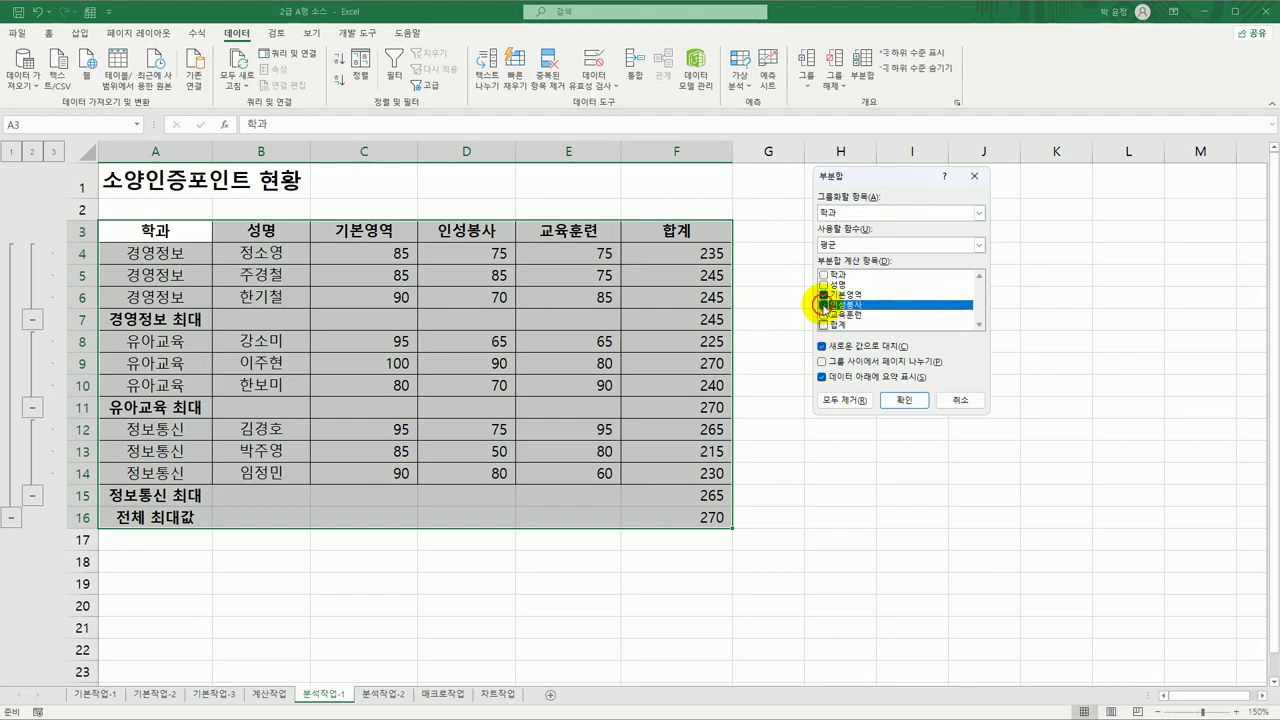
pyautogui.click(824, 315)
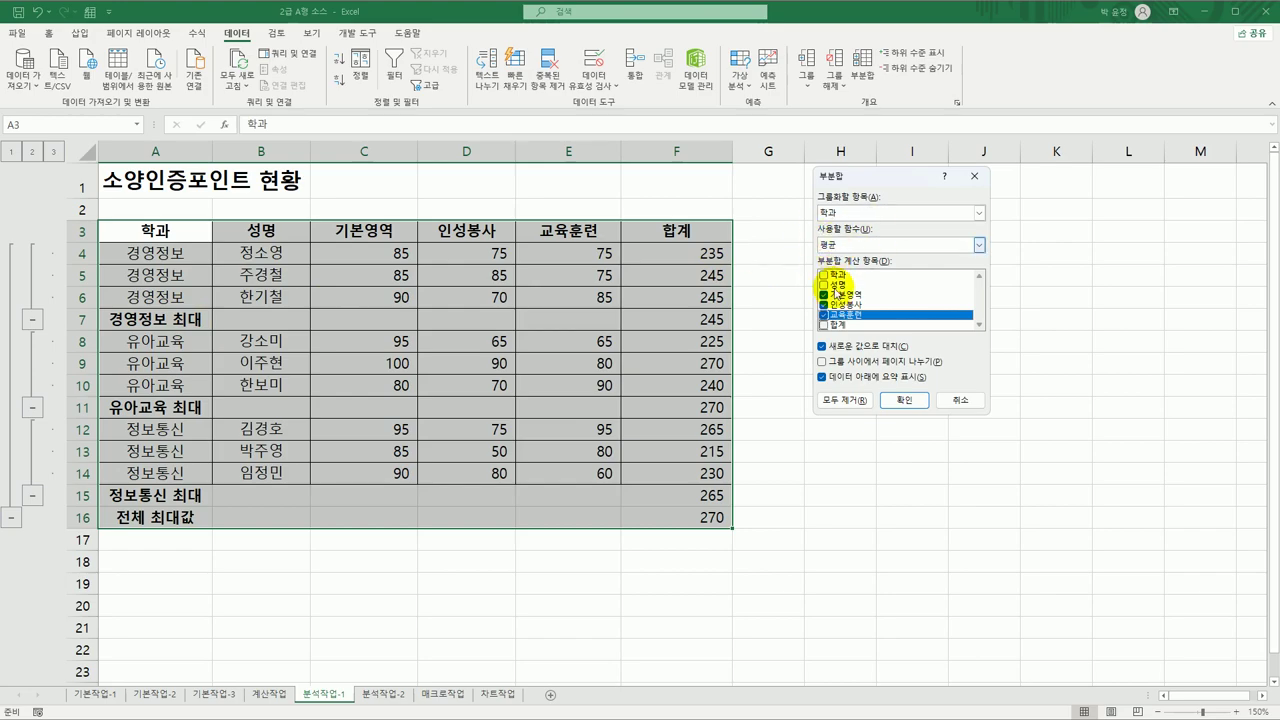
pyautogui.click(834, 347)
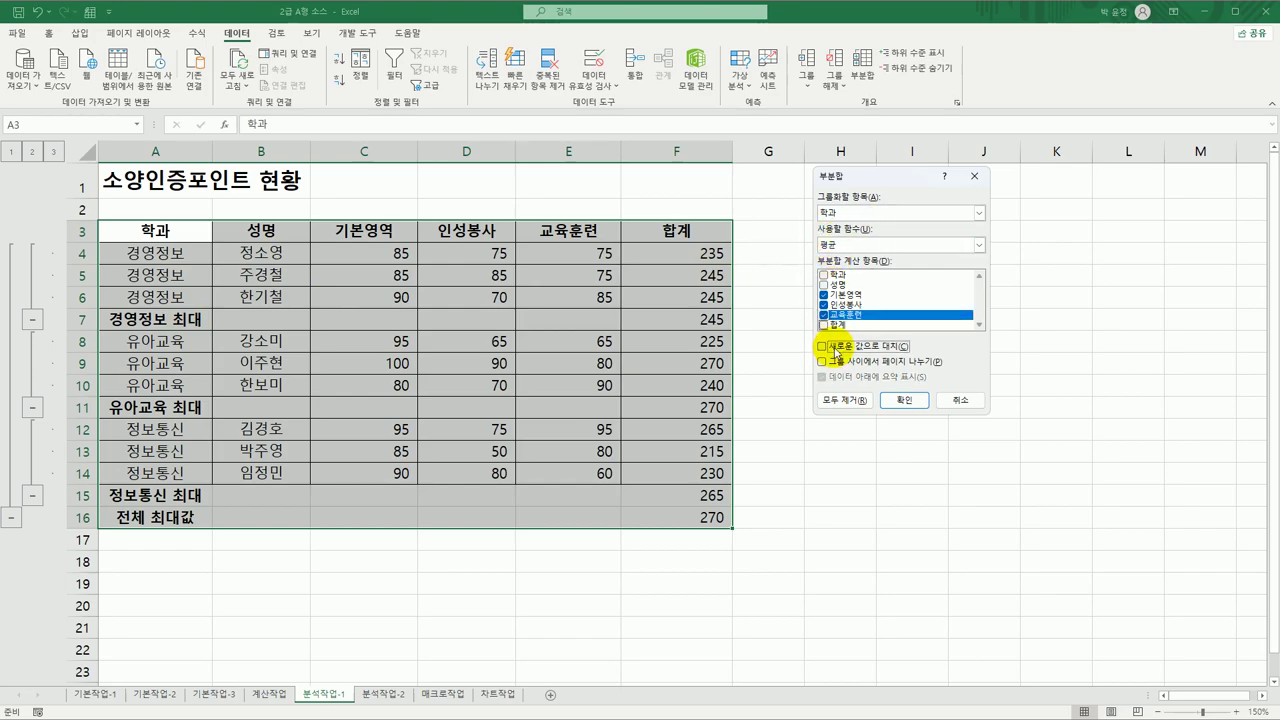
pyautogui.click(893, 400)
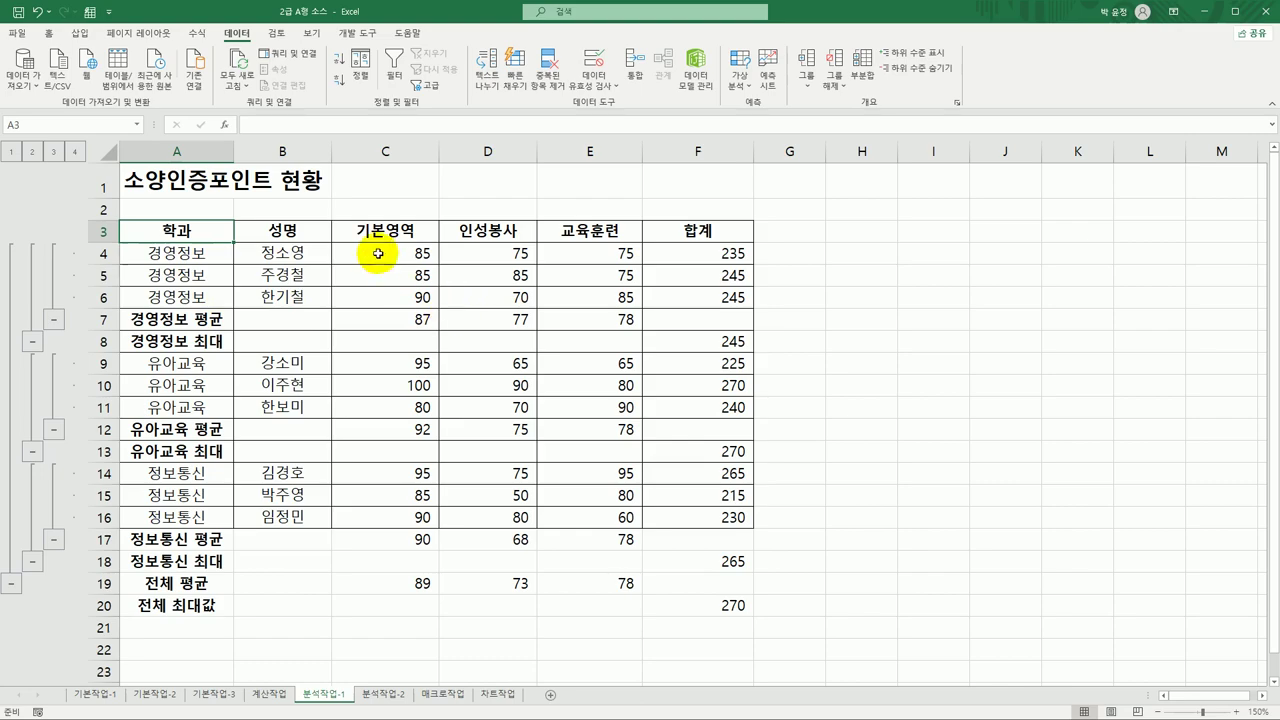
# On the 분석작업-2 sheet, set up a 합계 consolidation into [표4] (F4:I8) with source ranges A4:D8, A11:D15 and A18:D22.
pyautogui.click(402, 694)
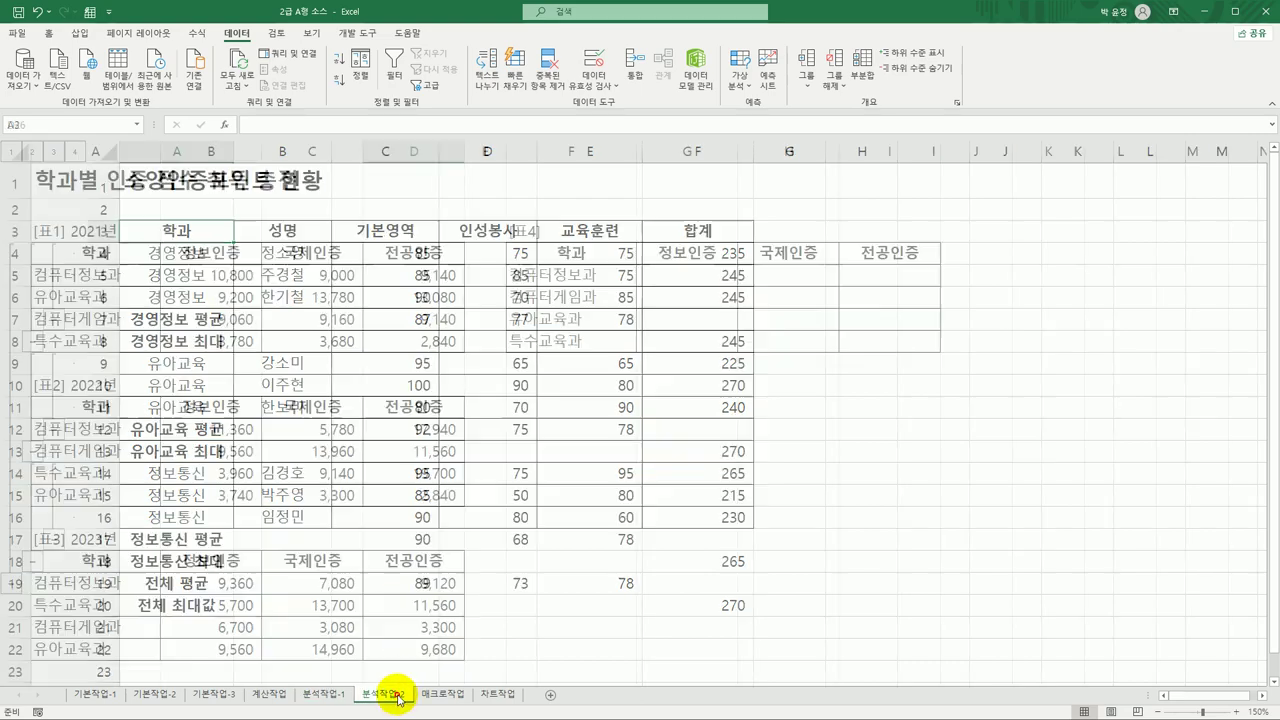
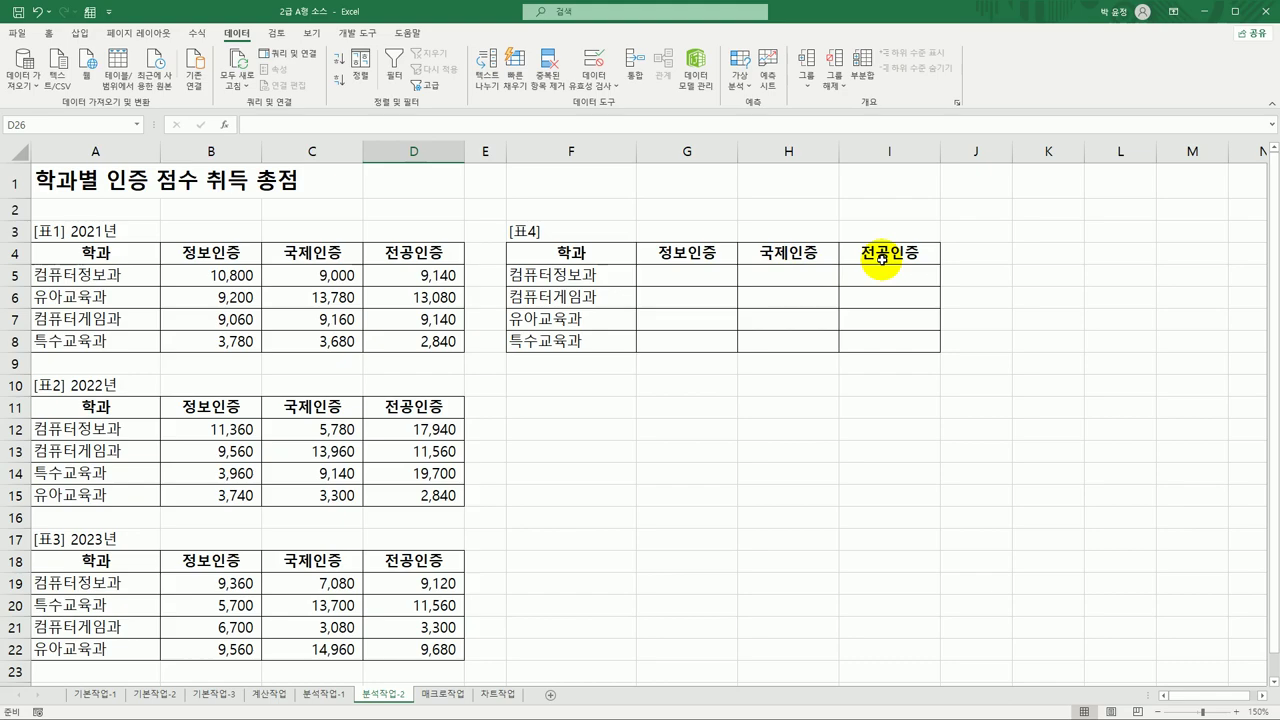
pyautogui.moveTo(620, 258); pyautogui.dragTo(894, 336)
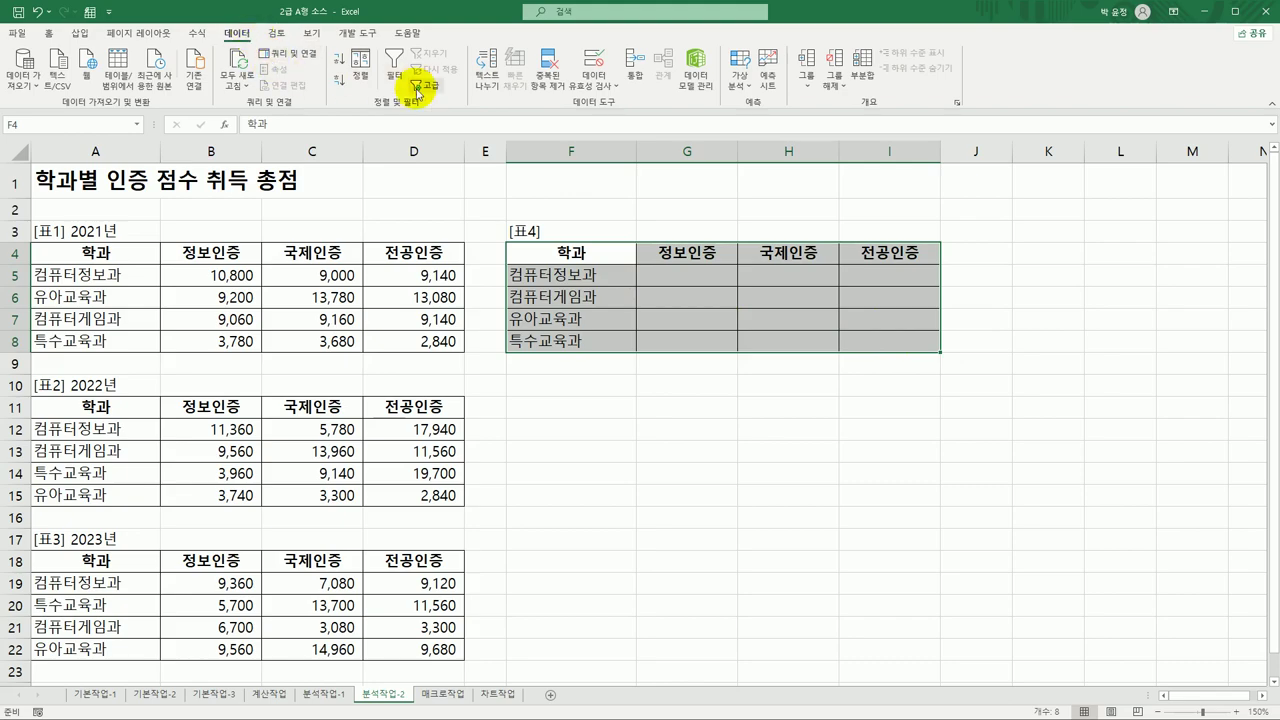
pyautogui.click(633, 73)
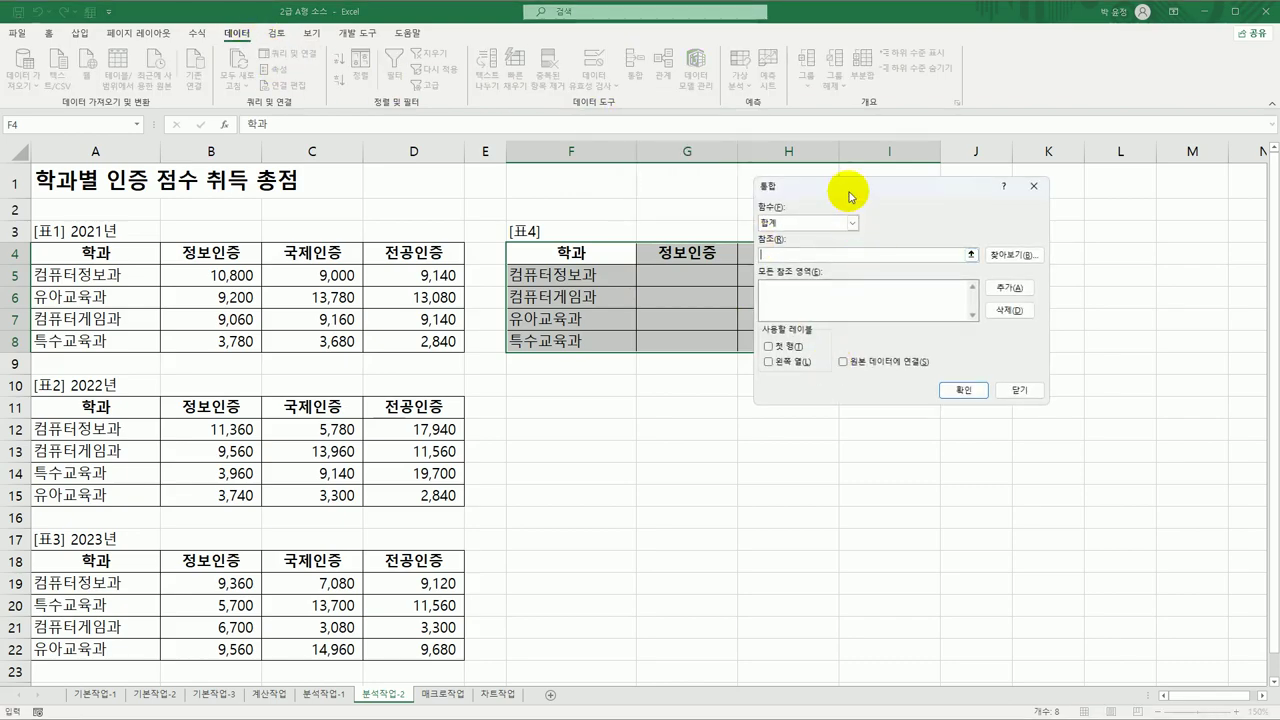
pyautogui.moveTo(850, 196); pyautogui.dragTo(669, 381)
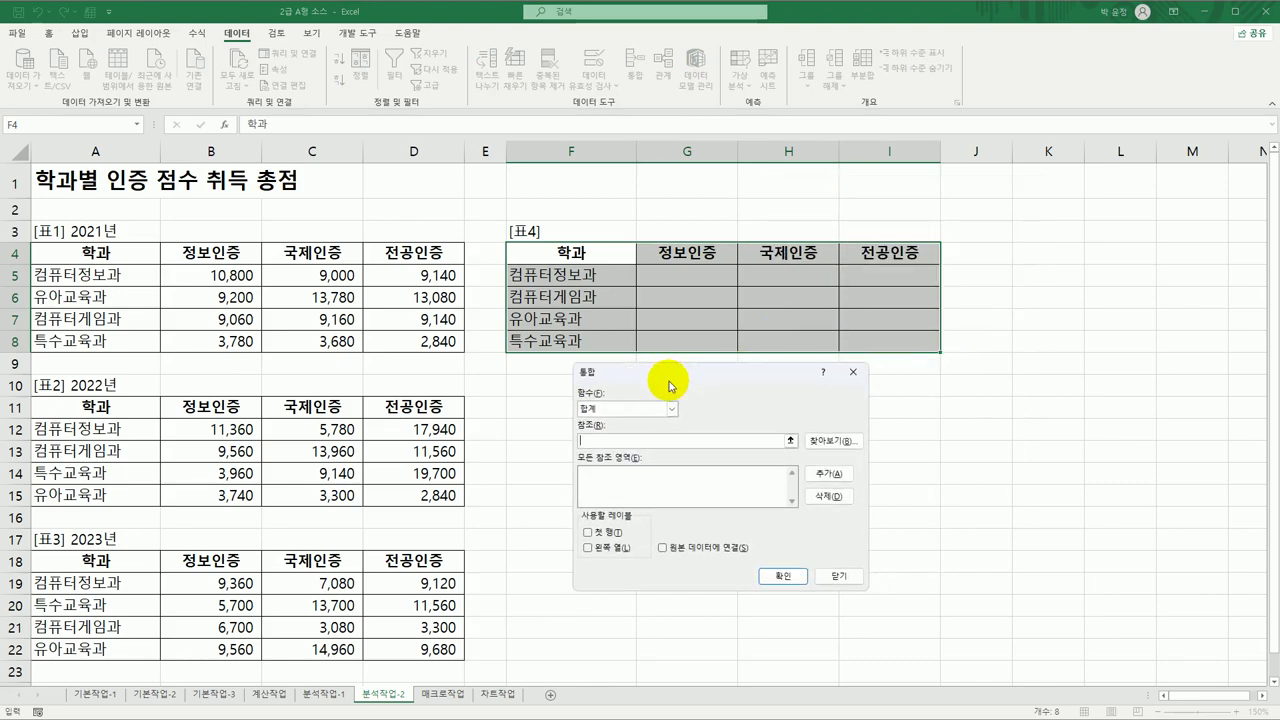
pyautogui.click(634, 441)
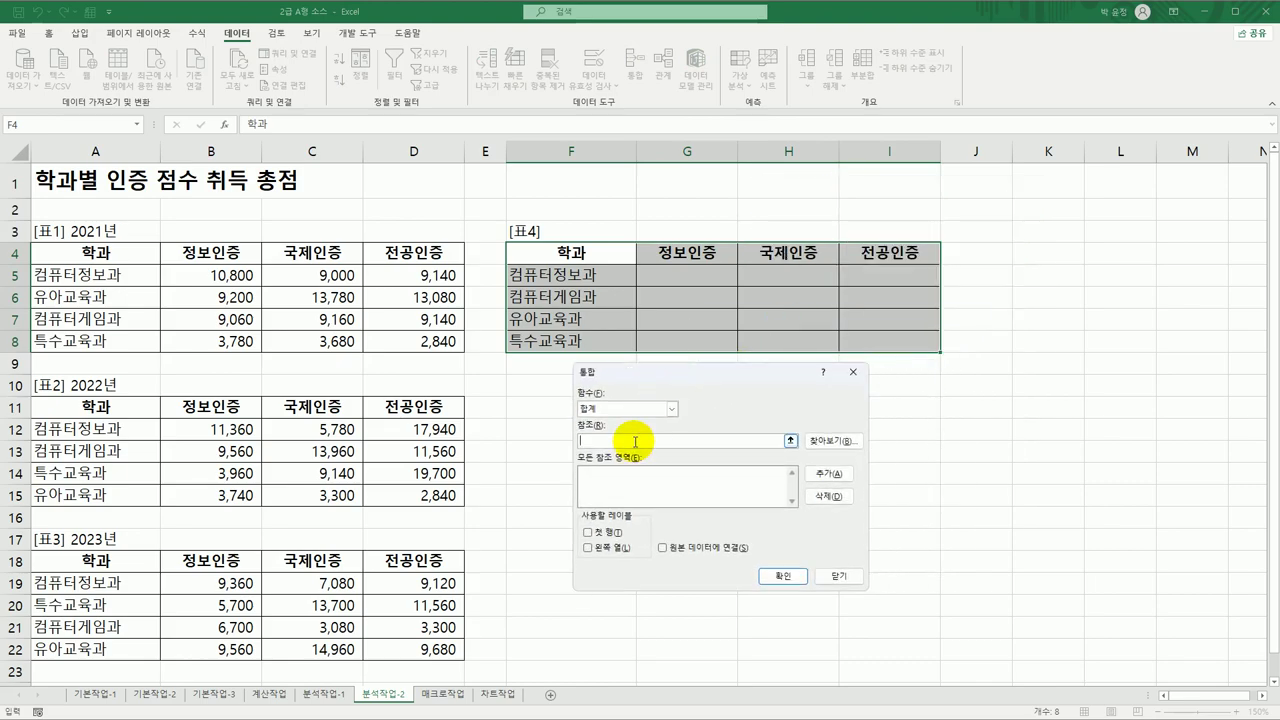
pyautogui.moveTo(106, 250); pyautogui.dragTo(420, 337)
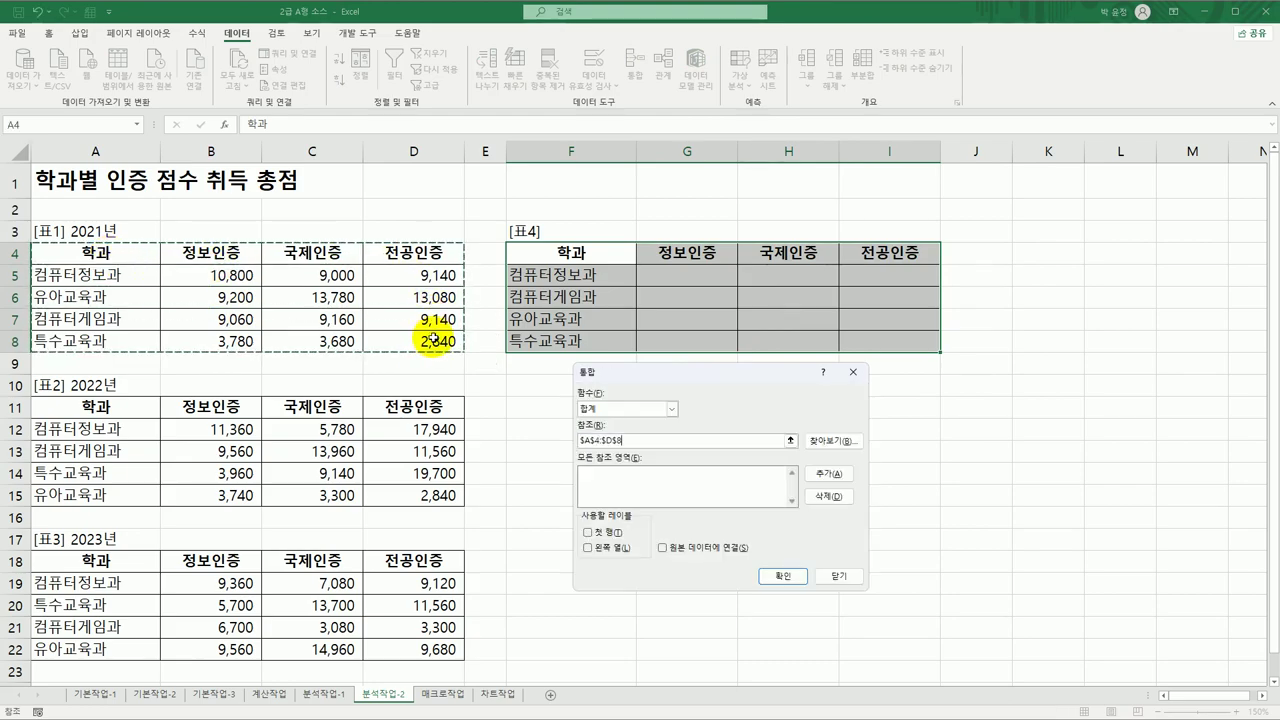
pyautogui.click(829, 473)
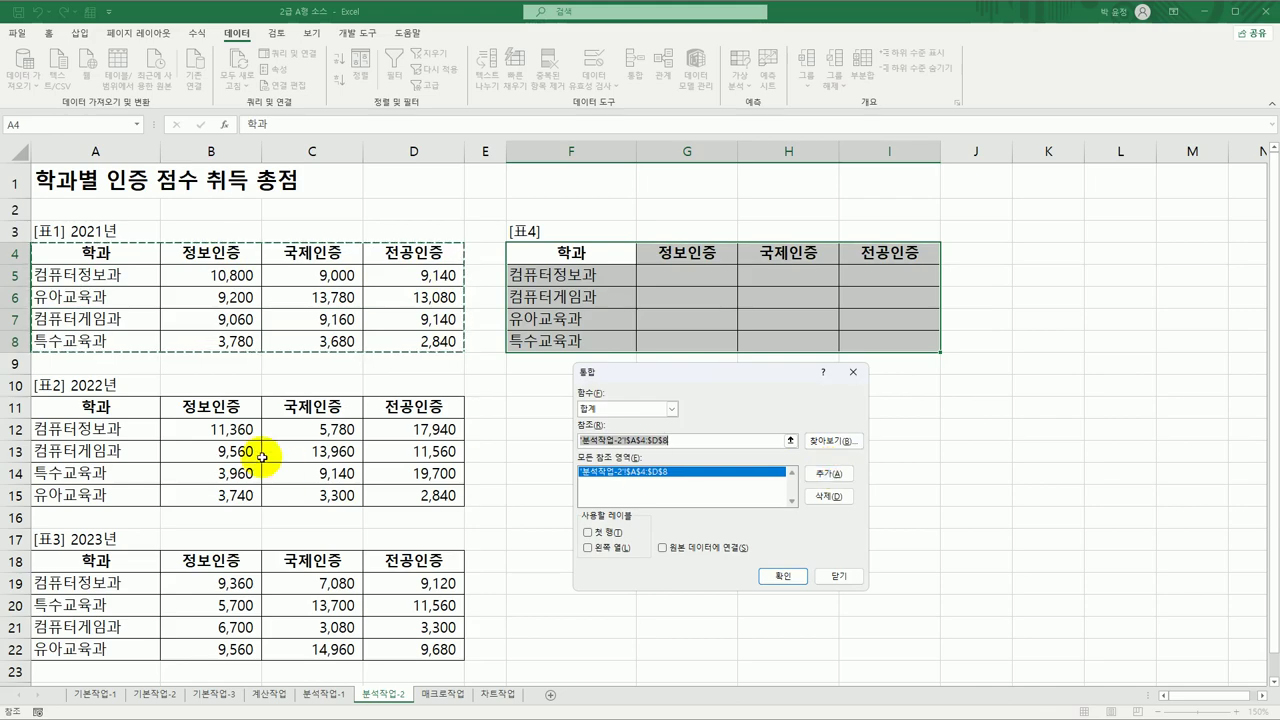
pyautogui.moveTo(129, 412); pyautogui.dragTo(414, 492)
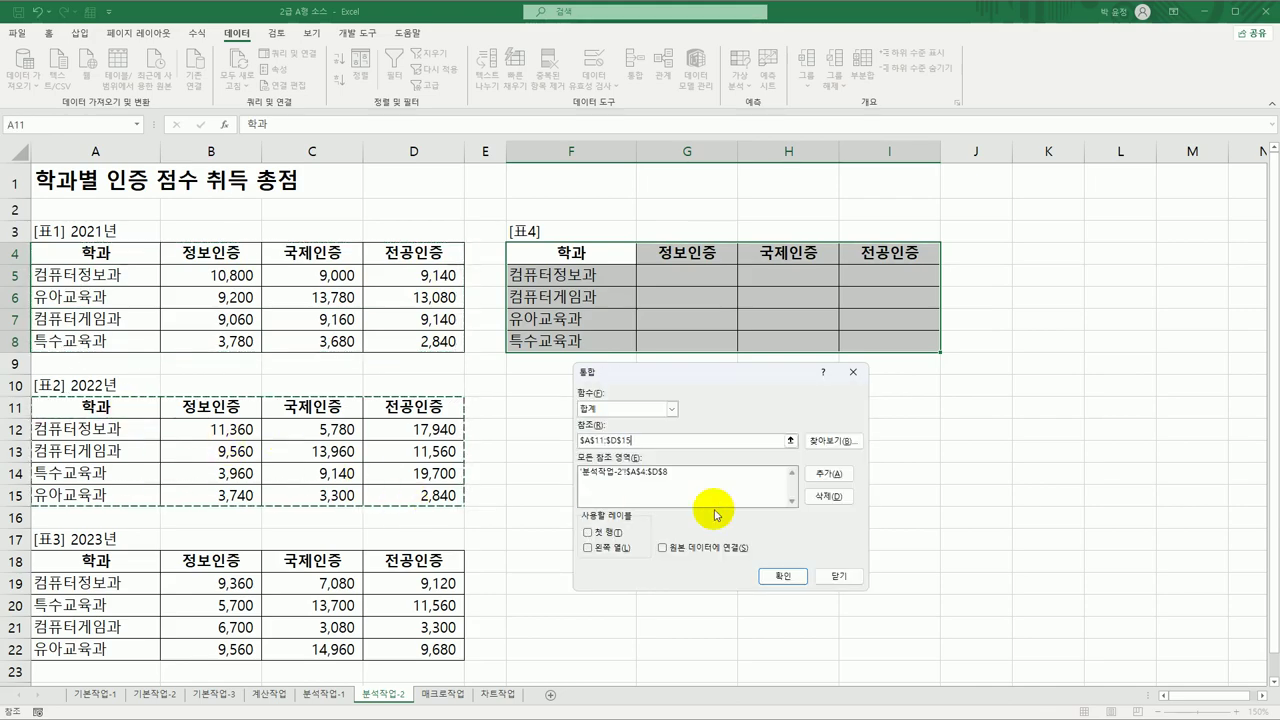
pyautogui.click(829, 473)
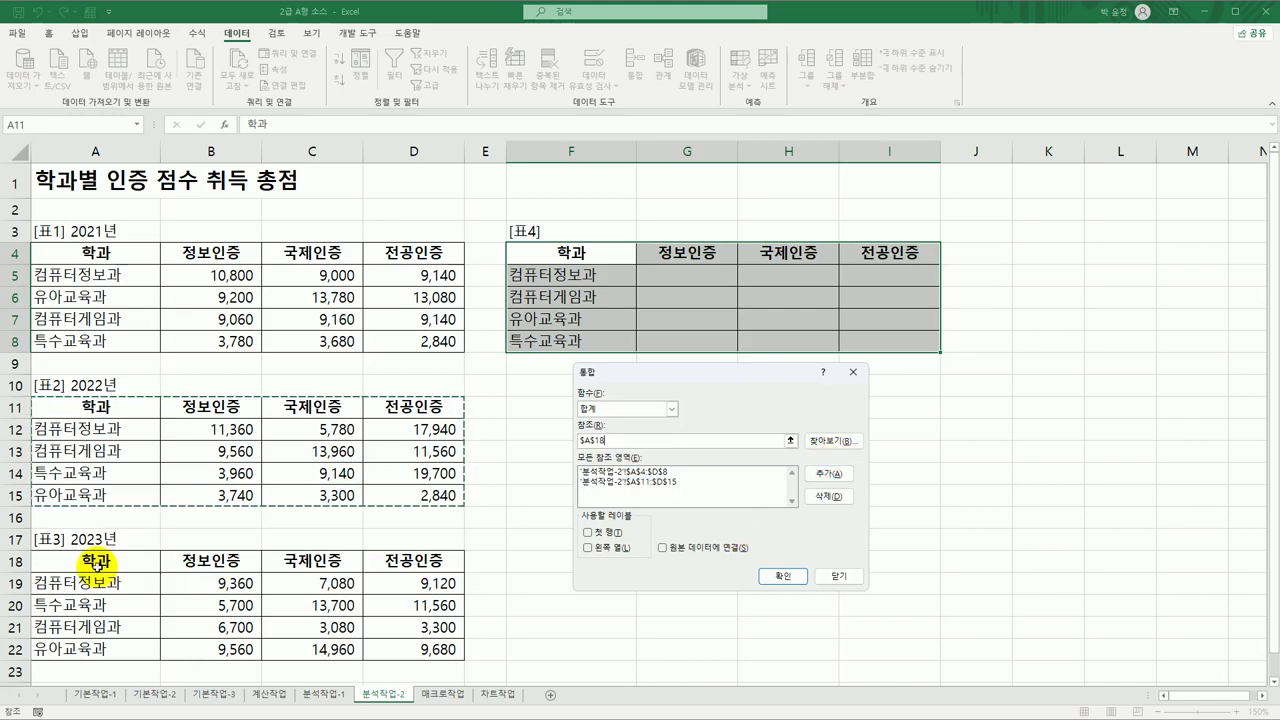
pyautogui.moveTo(103, 562); pyautogui.dragTo(406, 649)
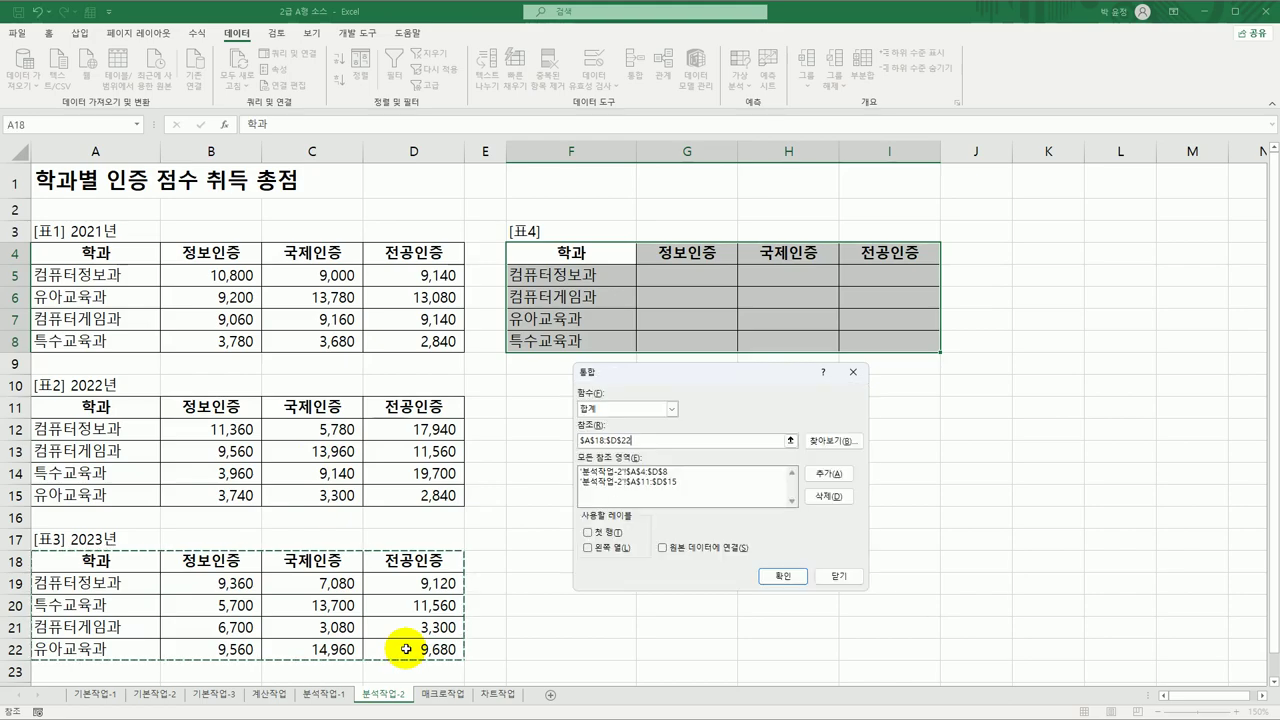
pyautogui.click(838, 476)
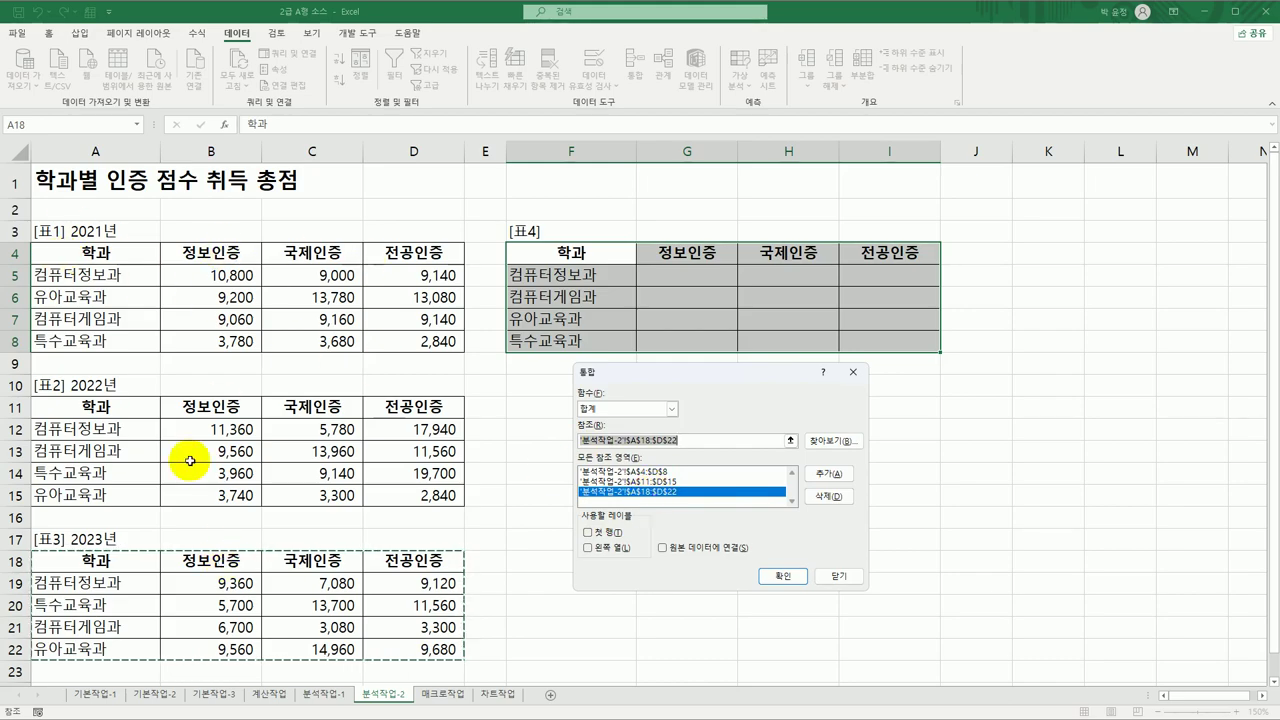
# Use both the first row (첫 행) and left column (왼쪽 열) as labels and run the consolidation into [표4].
pyautogui.click(610, 533)
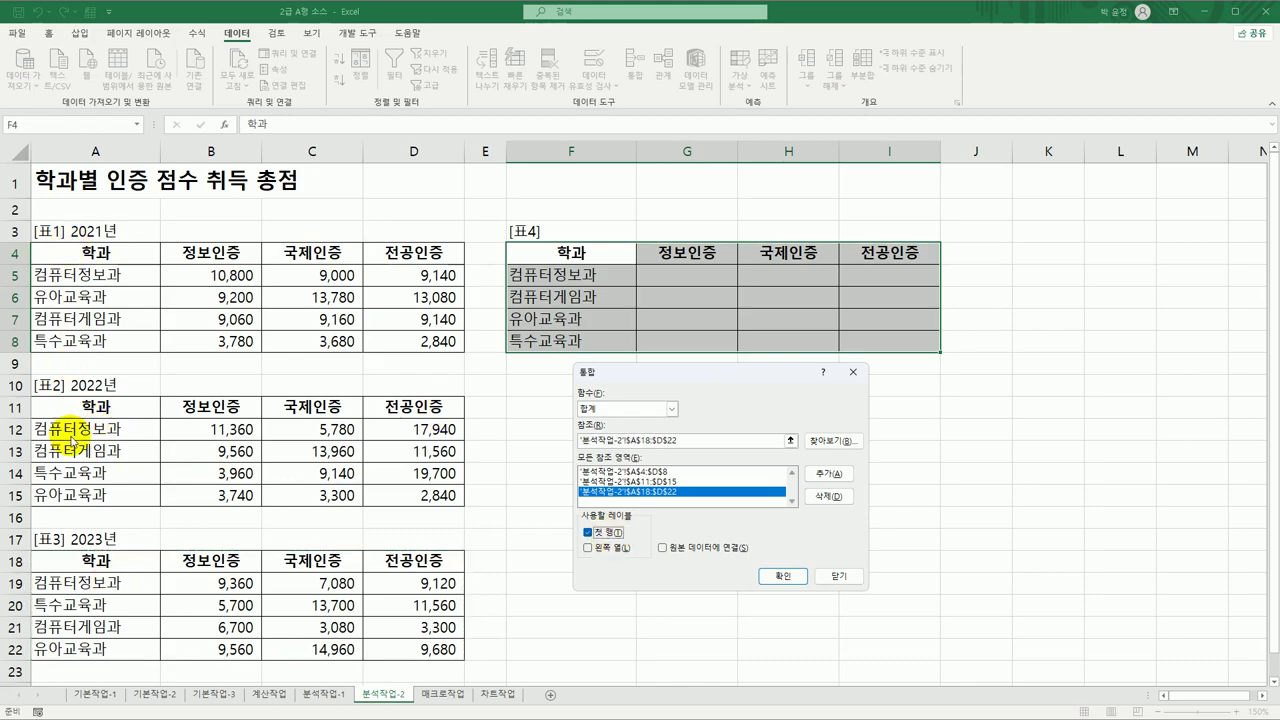
pyautogui.click(608, 549)
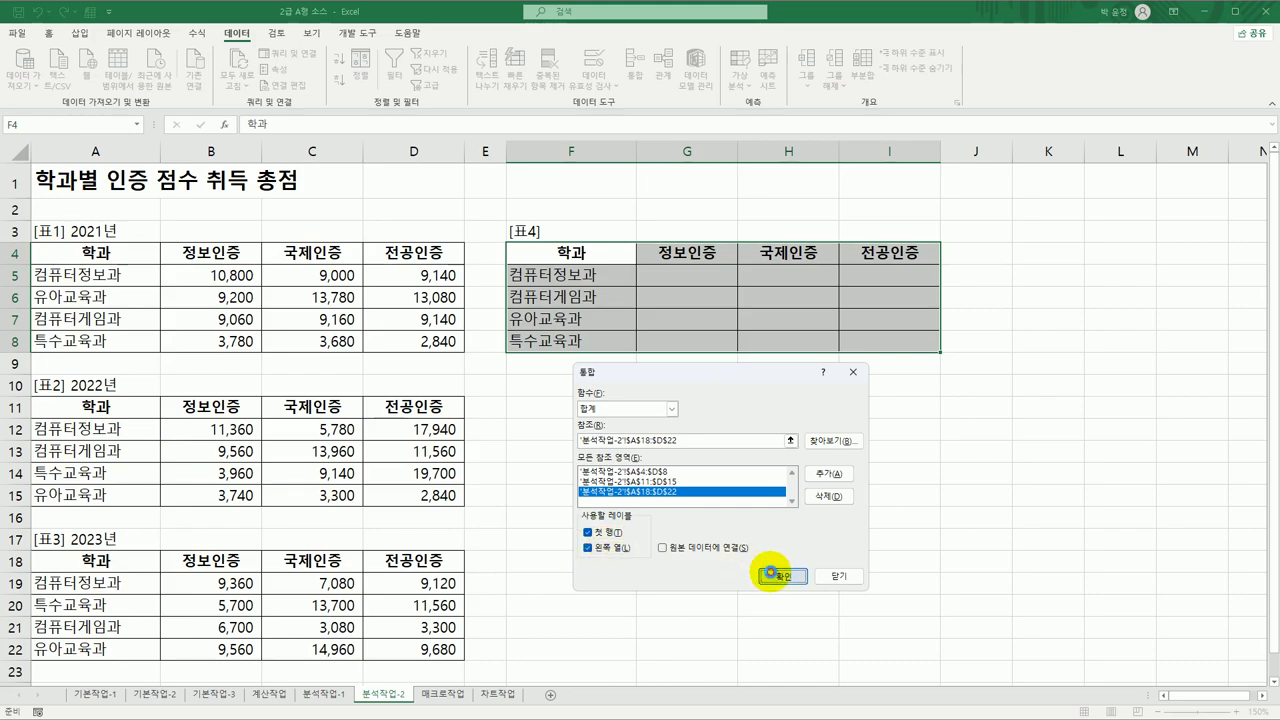
pyautogui.click(770, 575)
pyautogui.click(893, 336)
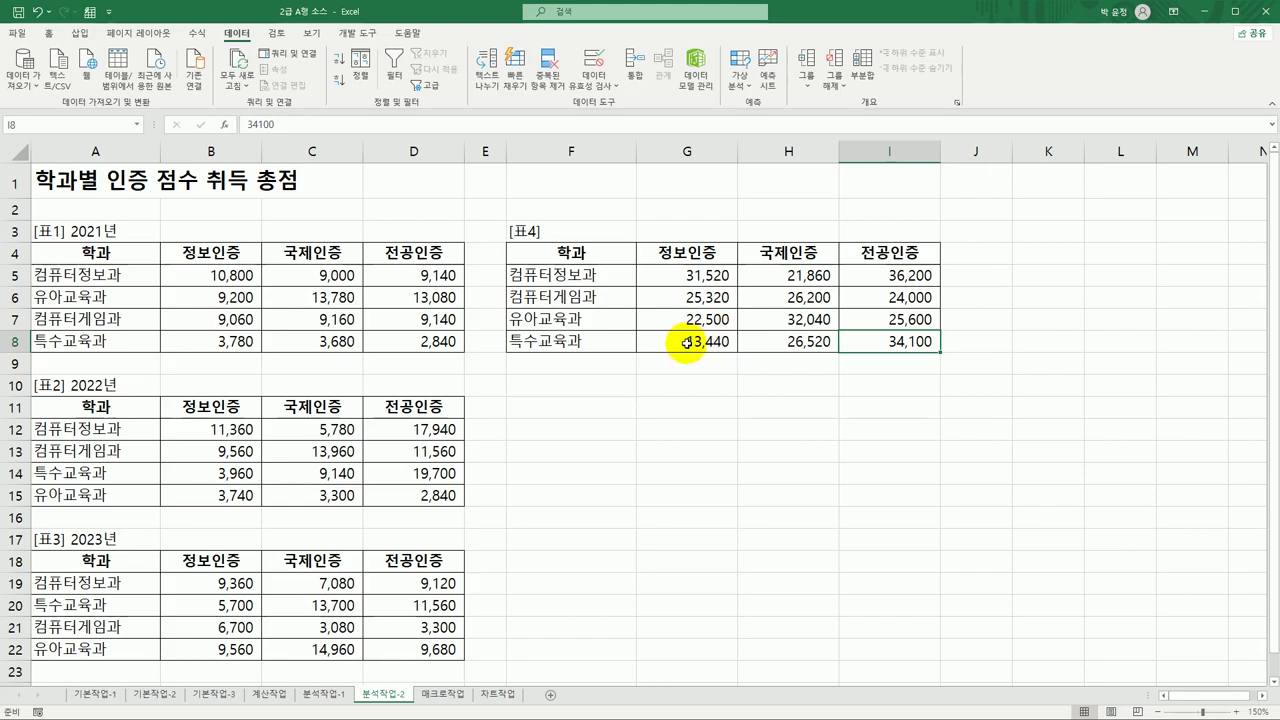
# Switch to the 매크로작업 sheet and insert a form control button covering cells G3:H4.
pyautogui.click(440, 692)
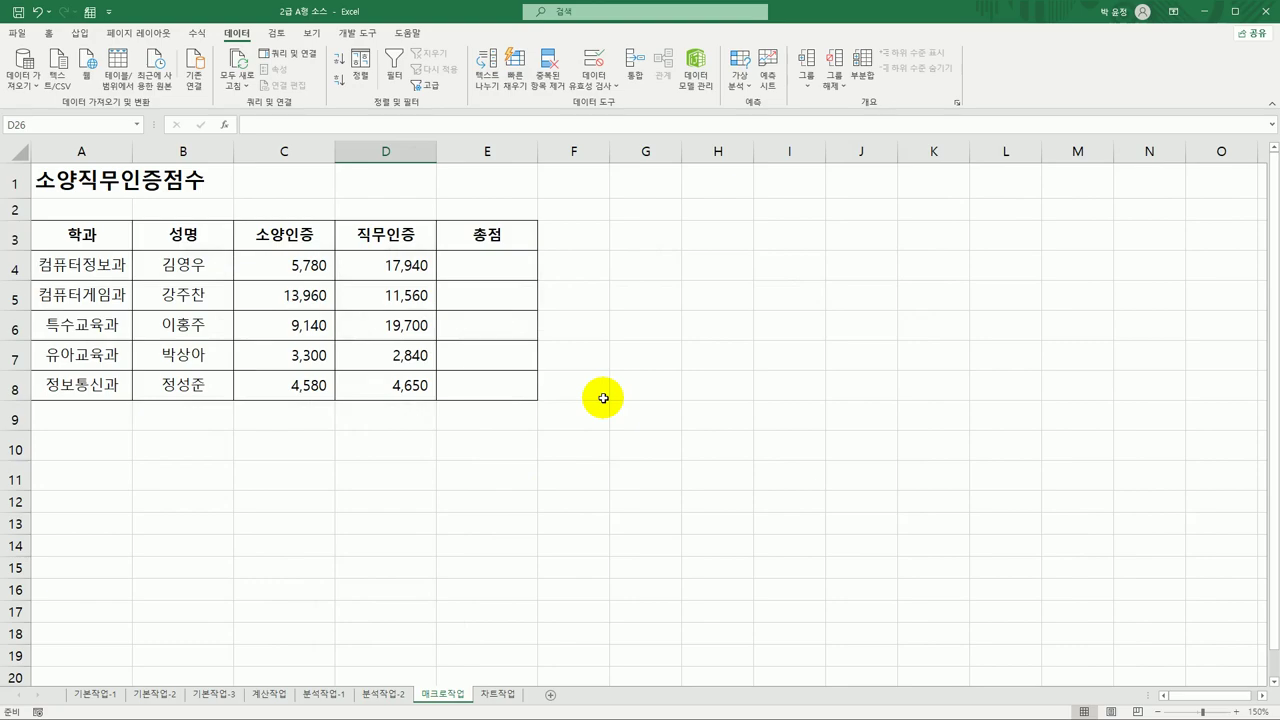
pyautogui.click(352, 33)
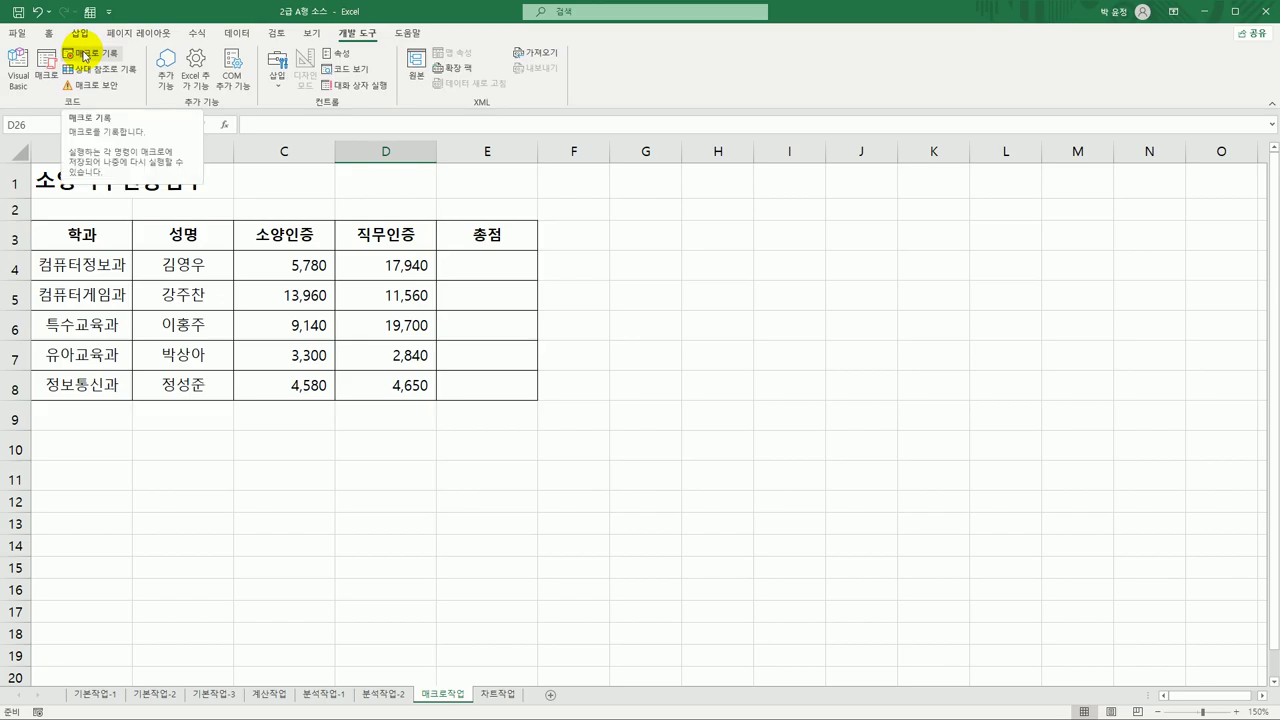
pyautogui.click(280, 85)
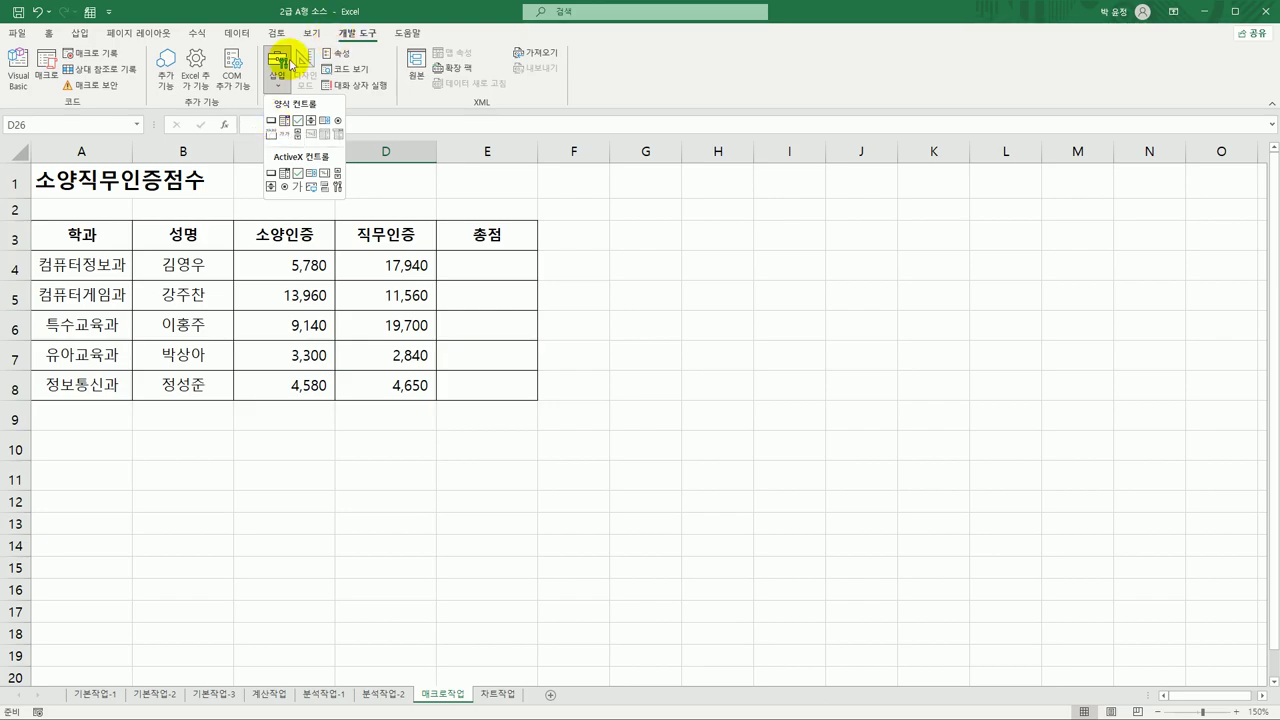
pyautogui.click(270, 121)
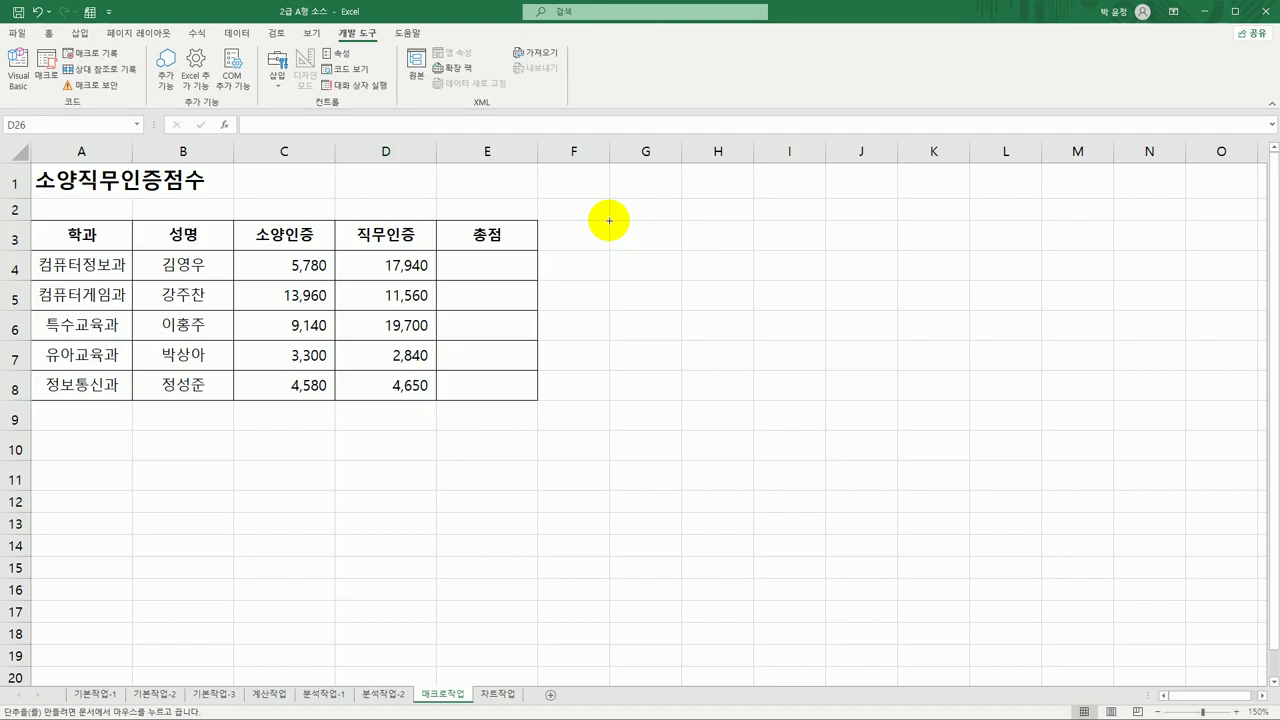
pyautogui.moveTo(609, 221); pyautogui.dragTo(737, 263)
# Name the button's macro 총점 and start recording it in the current workbook.
pyautogui.moveTo(700, 346); pyautogui.dragTo(878, 211)
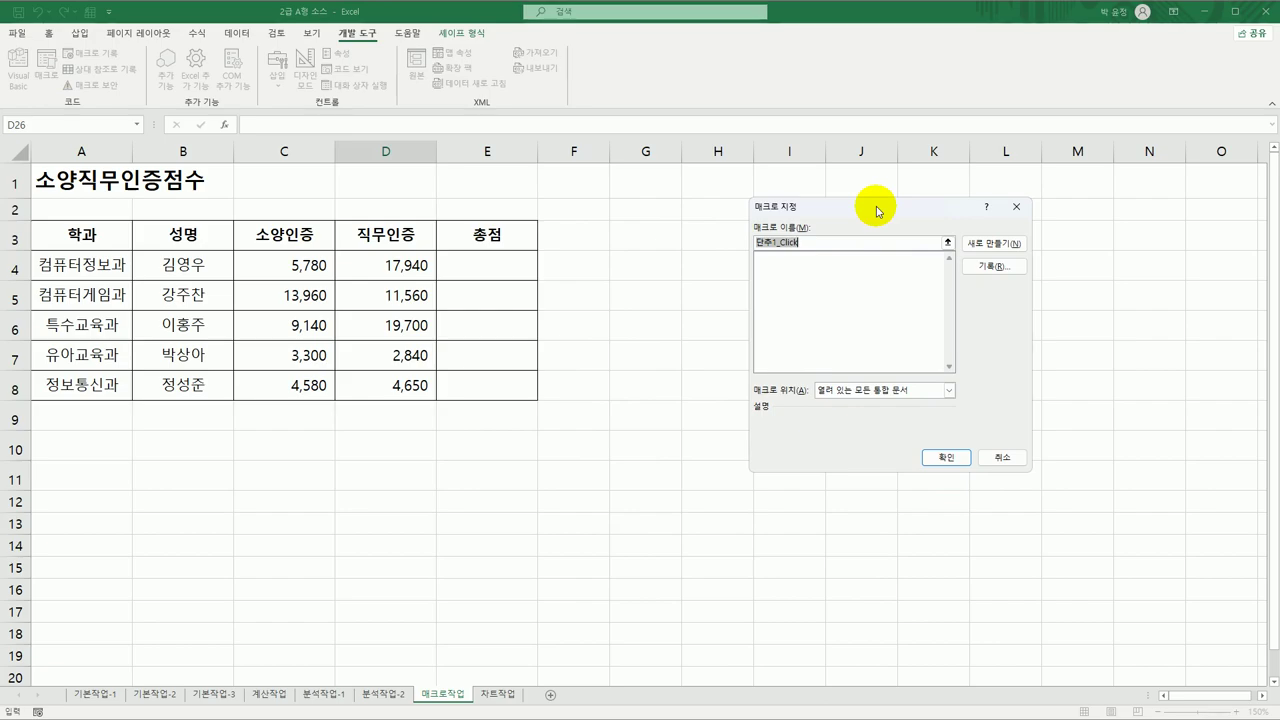
pyautogui.press('BackSpace')
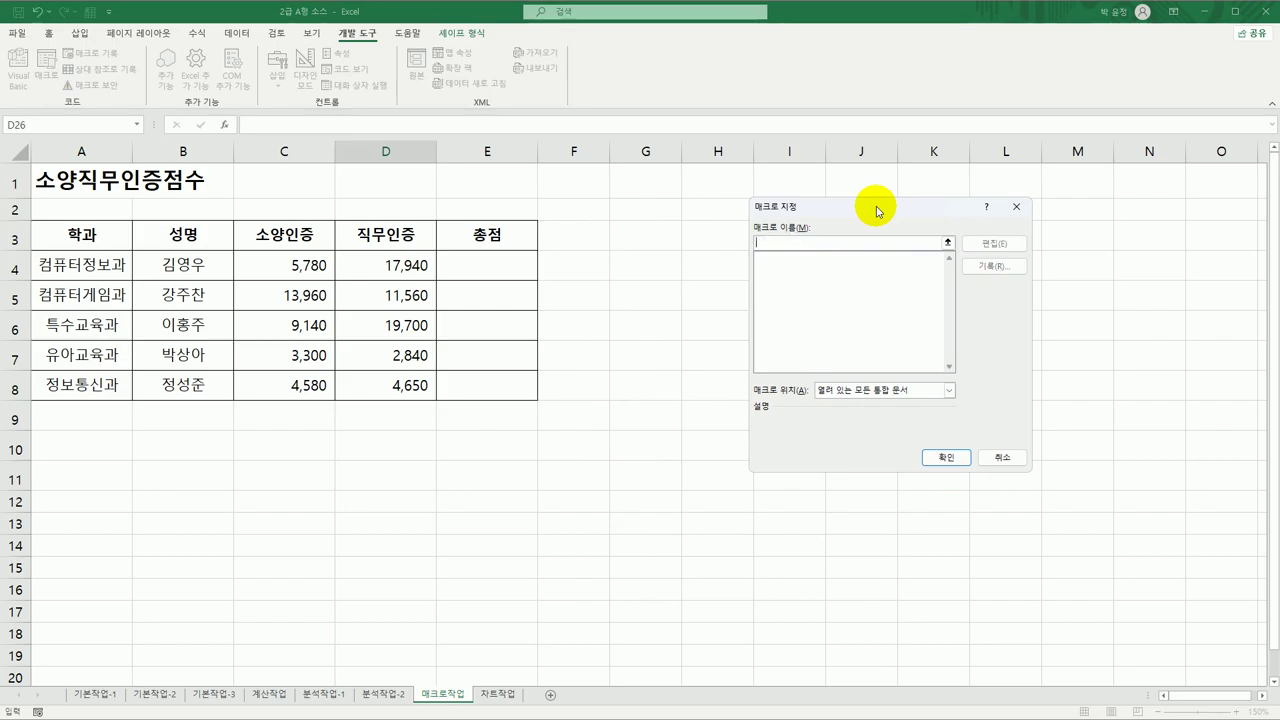
pyautogui.write('총점')
pyautogui.click(991, 267)
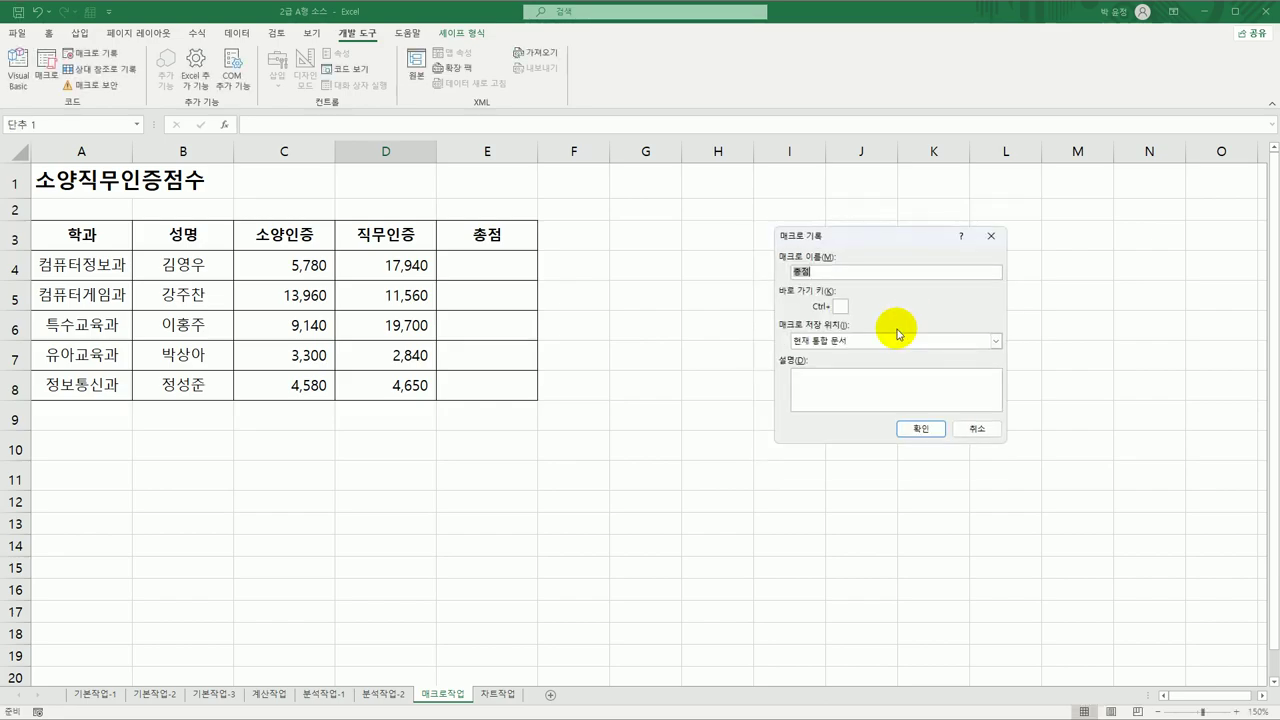
pyautogui.click(922, 429)
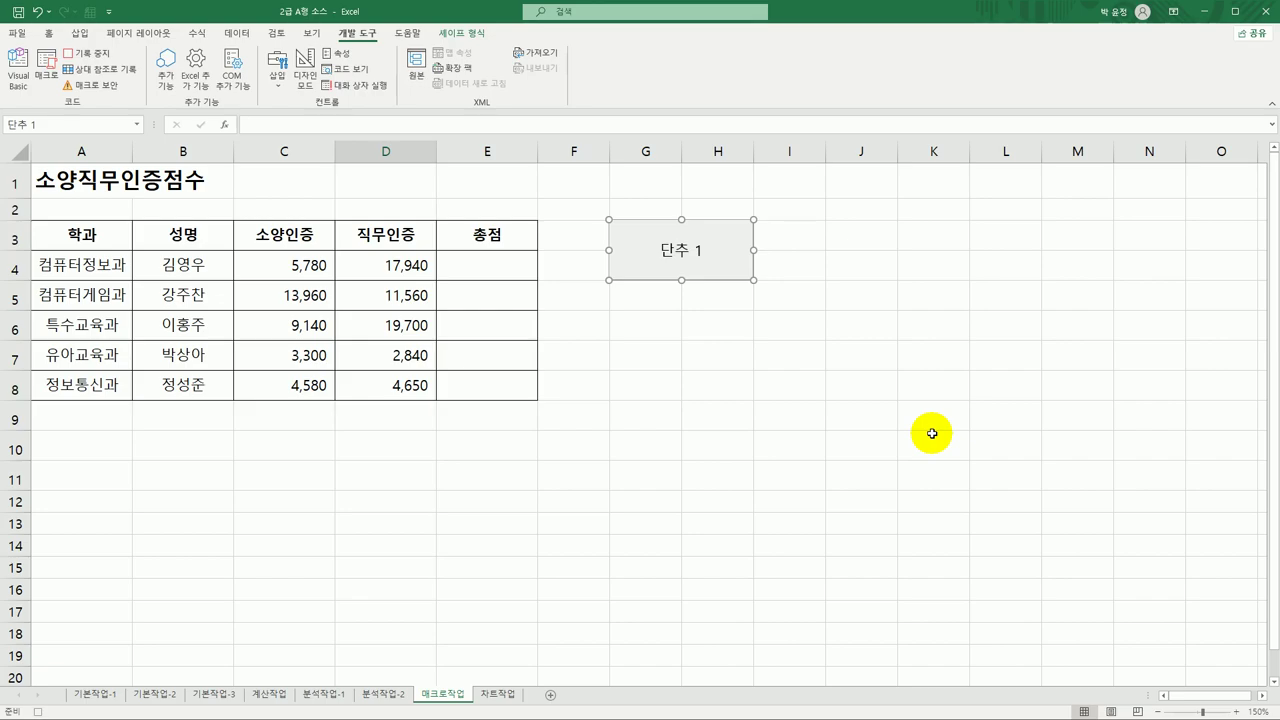
# Enter the formula =C4+D4 in cell E4 to total the first row's 소양인증 and 직무인증 scores.
pyautogui.click(476, 273)
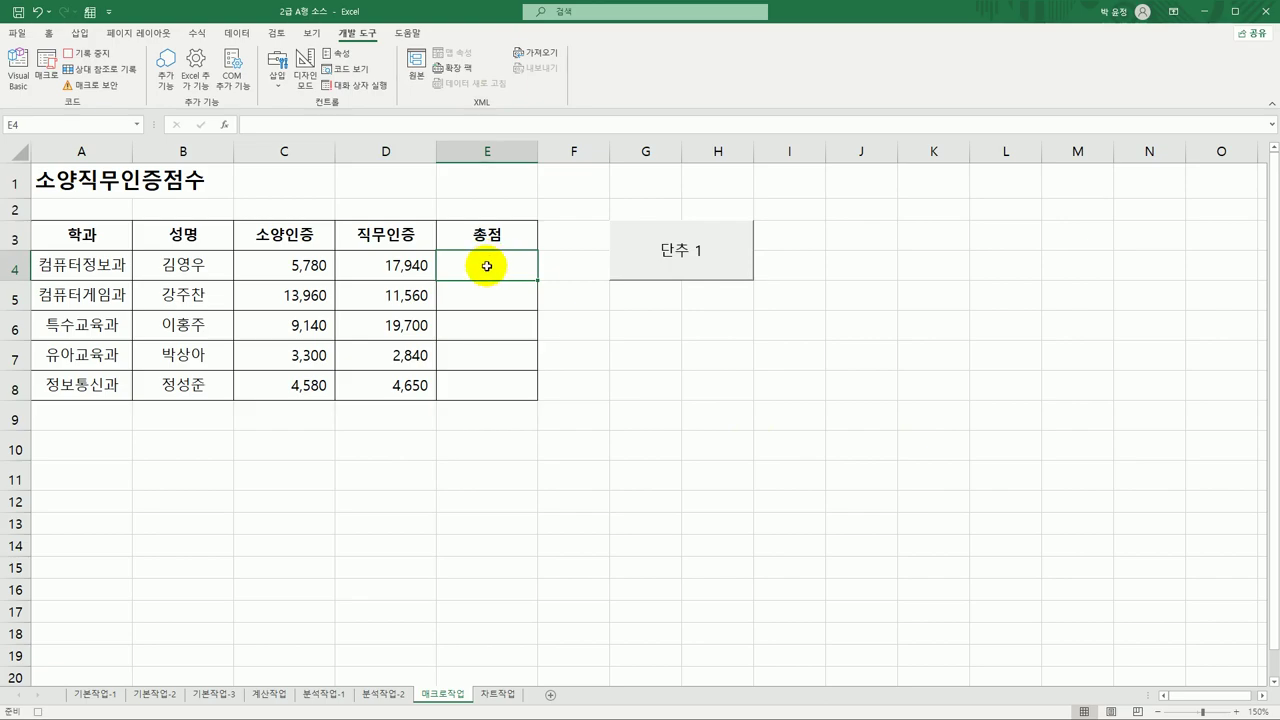
pyautogui.write('=')
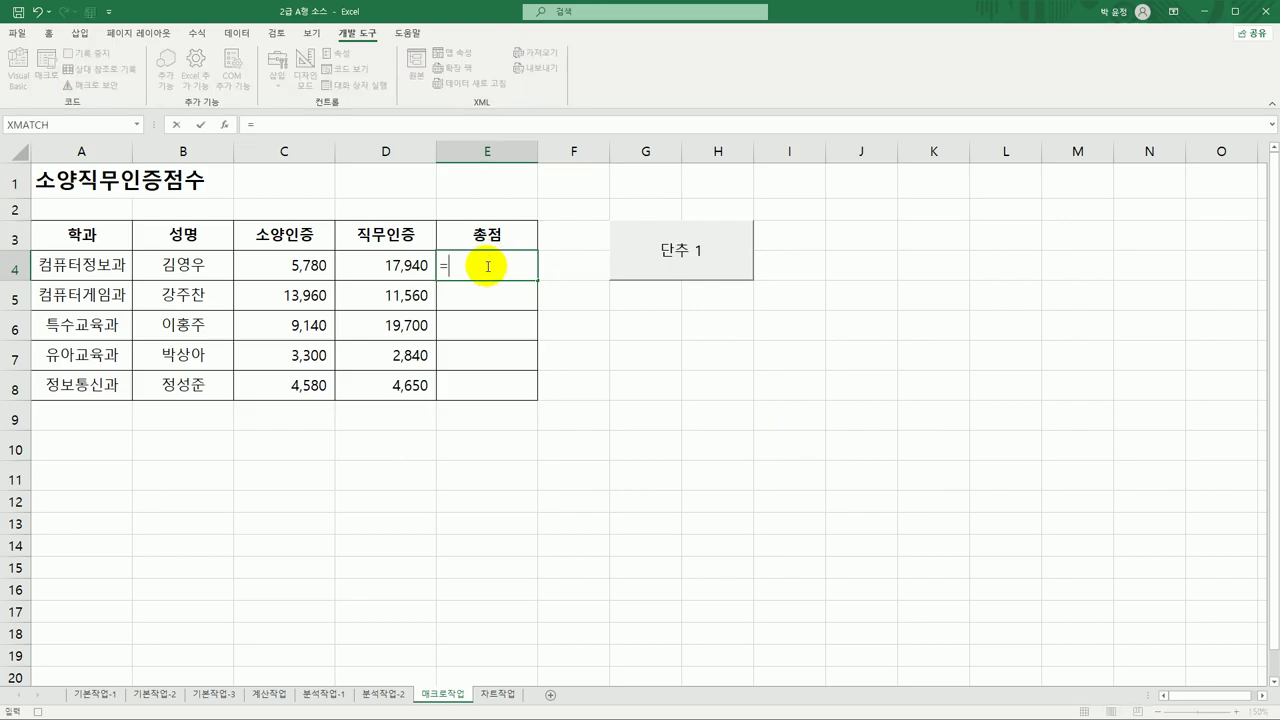
pyautogui.click(310, 262)
pyautogui.write('+')
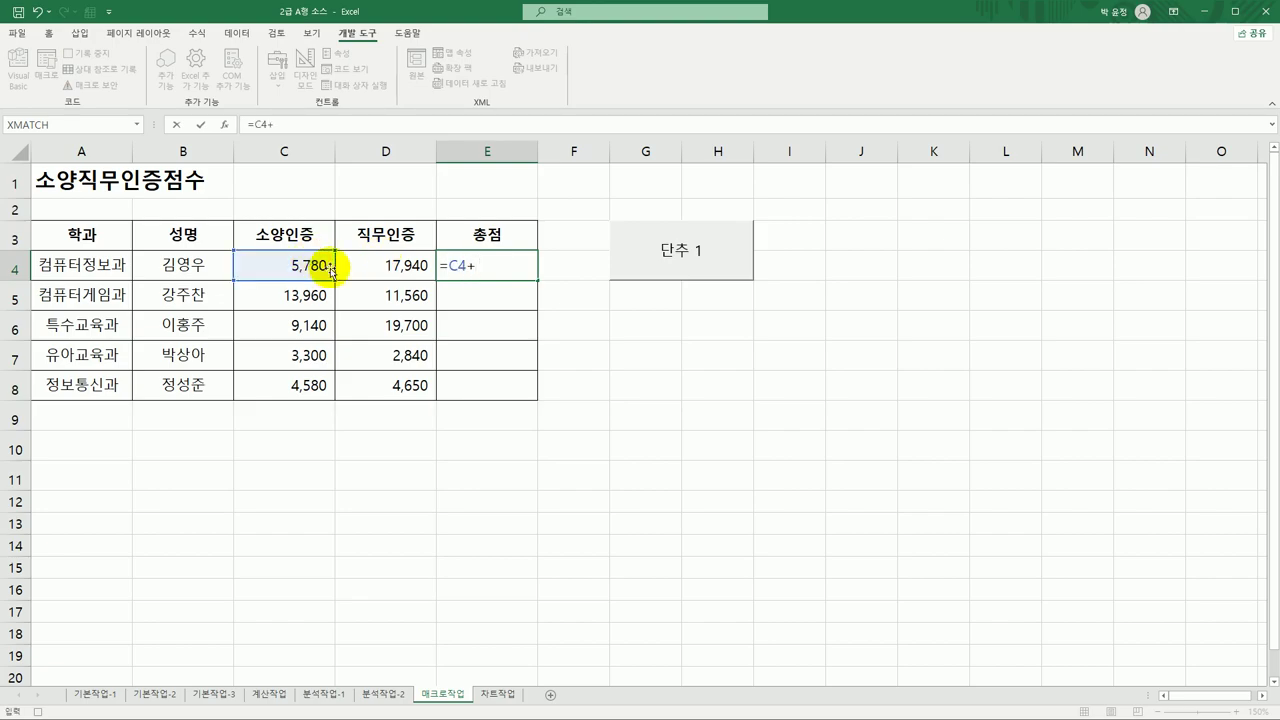
pyautogui.click(387, 267)
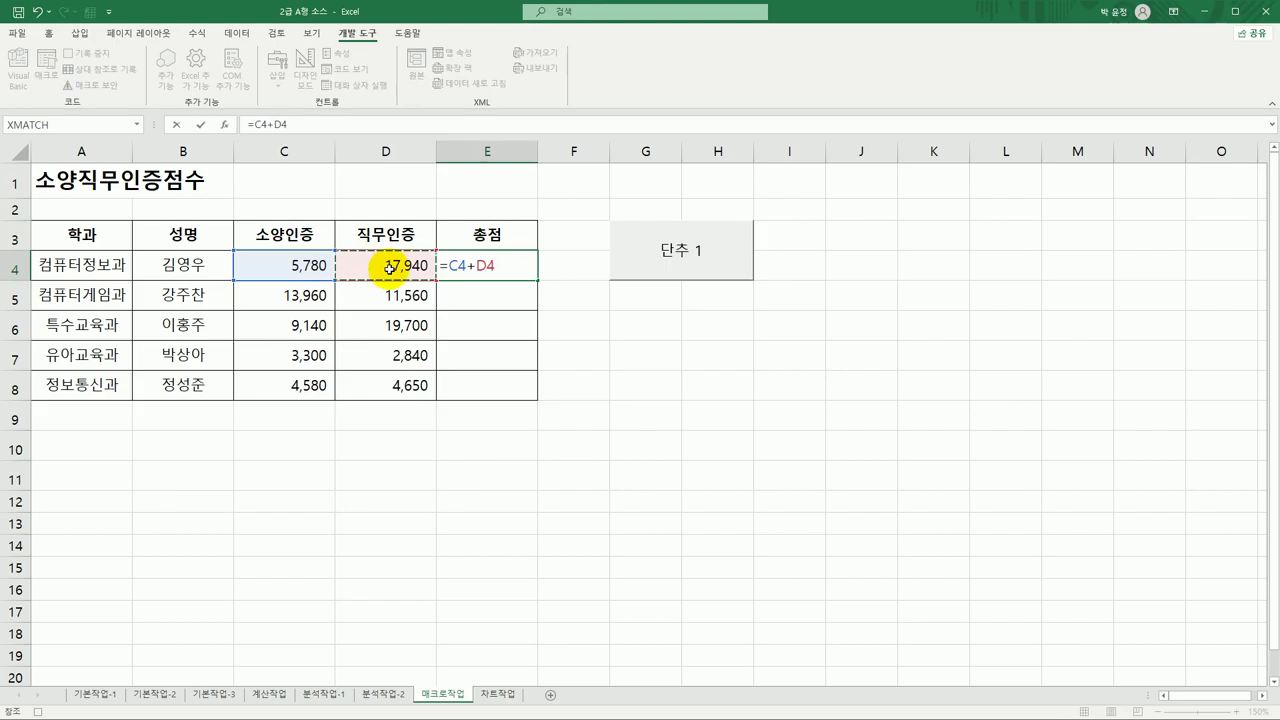
pyautogui.press('Return')
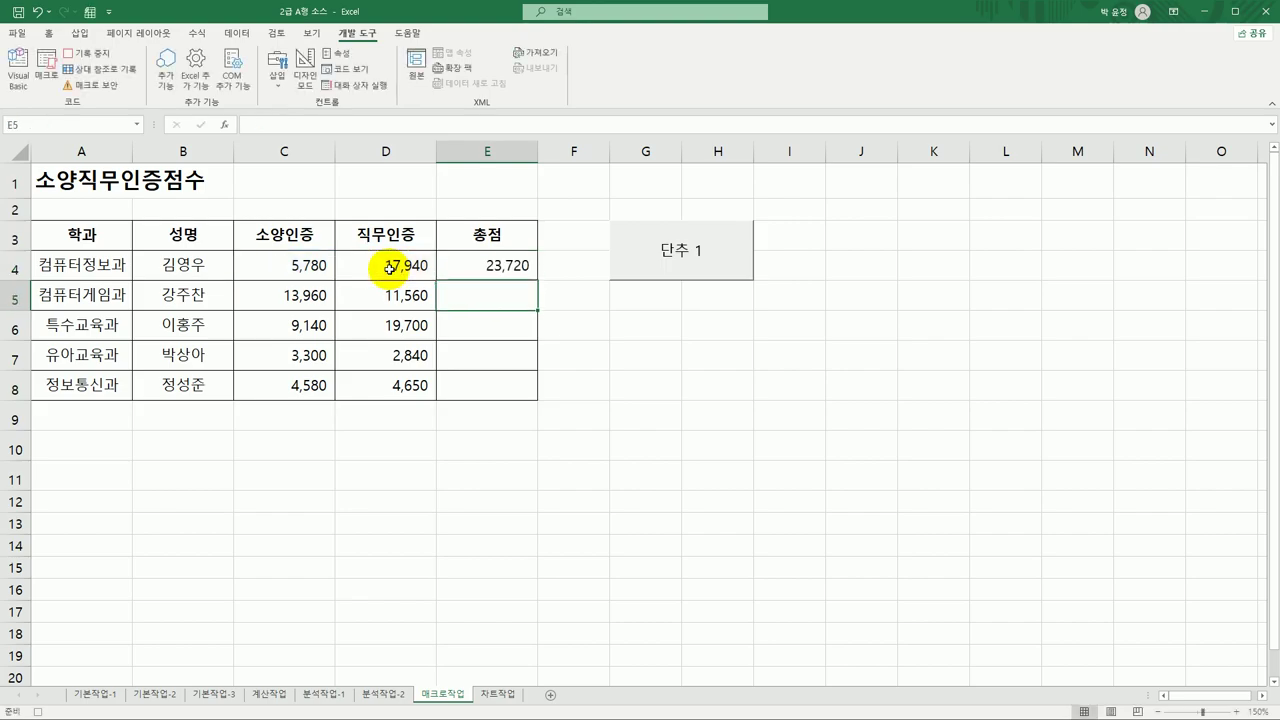
# Fill the E4 formula down through E8 and stop recording the 총점 macro.
pyautogui.click(512, 267)
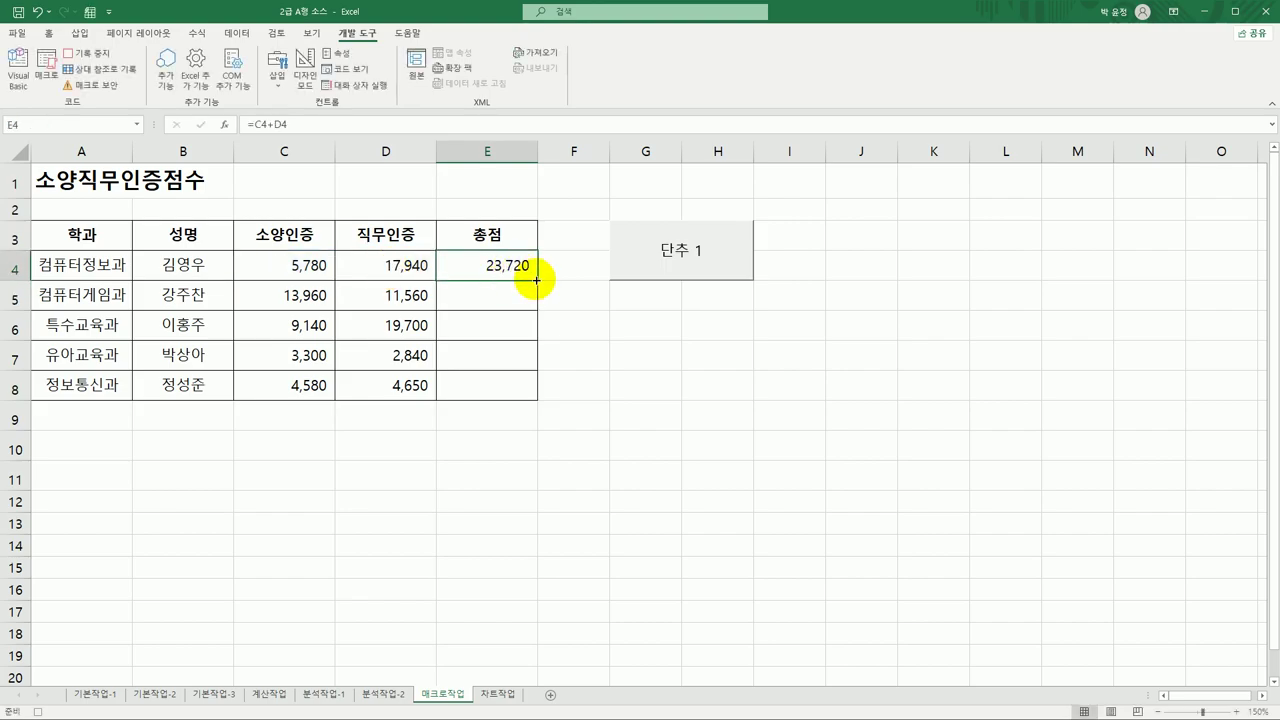
pyautogui.moveTo(536, 280); pyautogui.dragTo(536, 400)
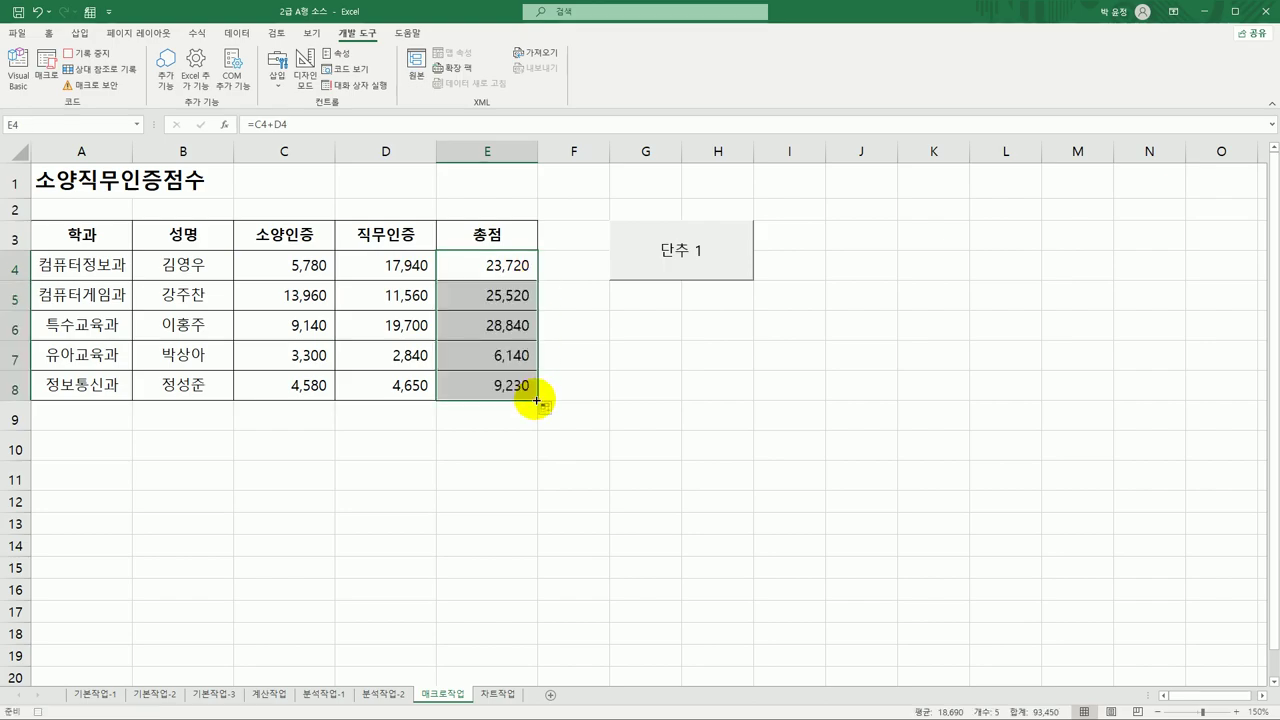
pyautogui.click(503, 265)
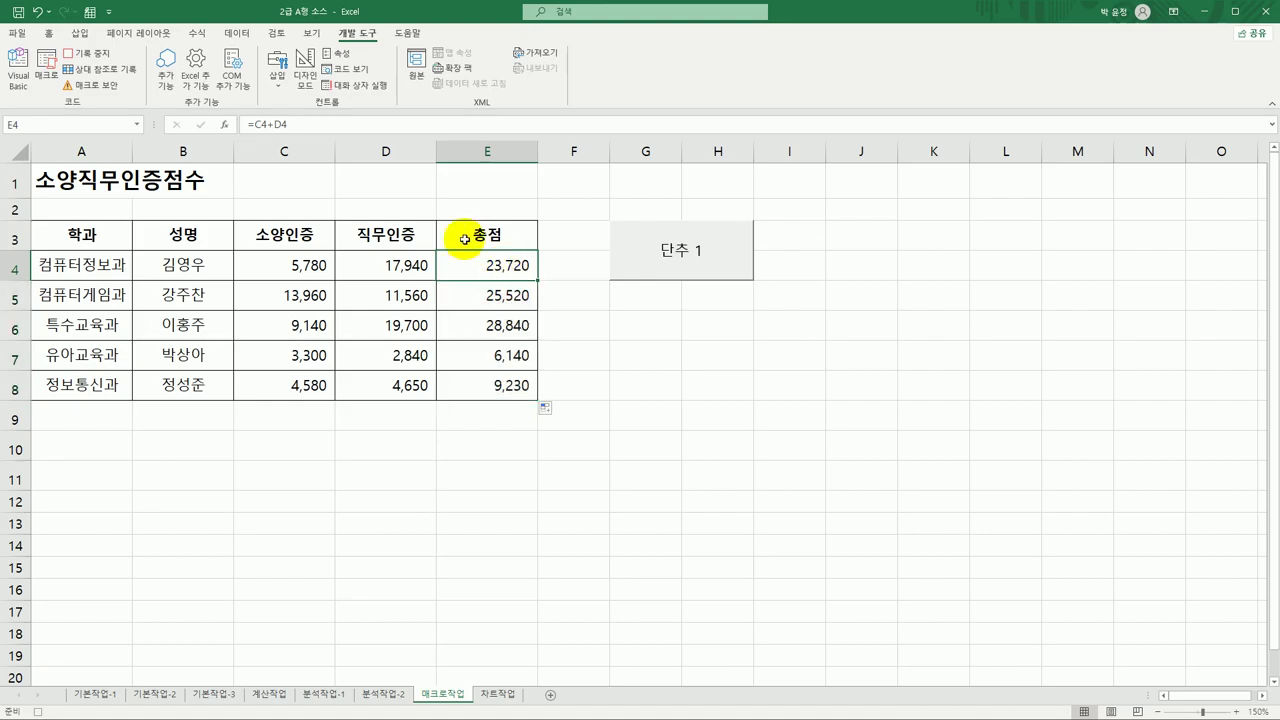
pyautogui.click(101, 60)
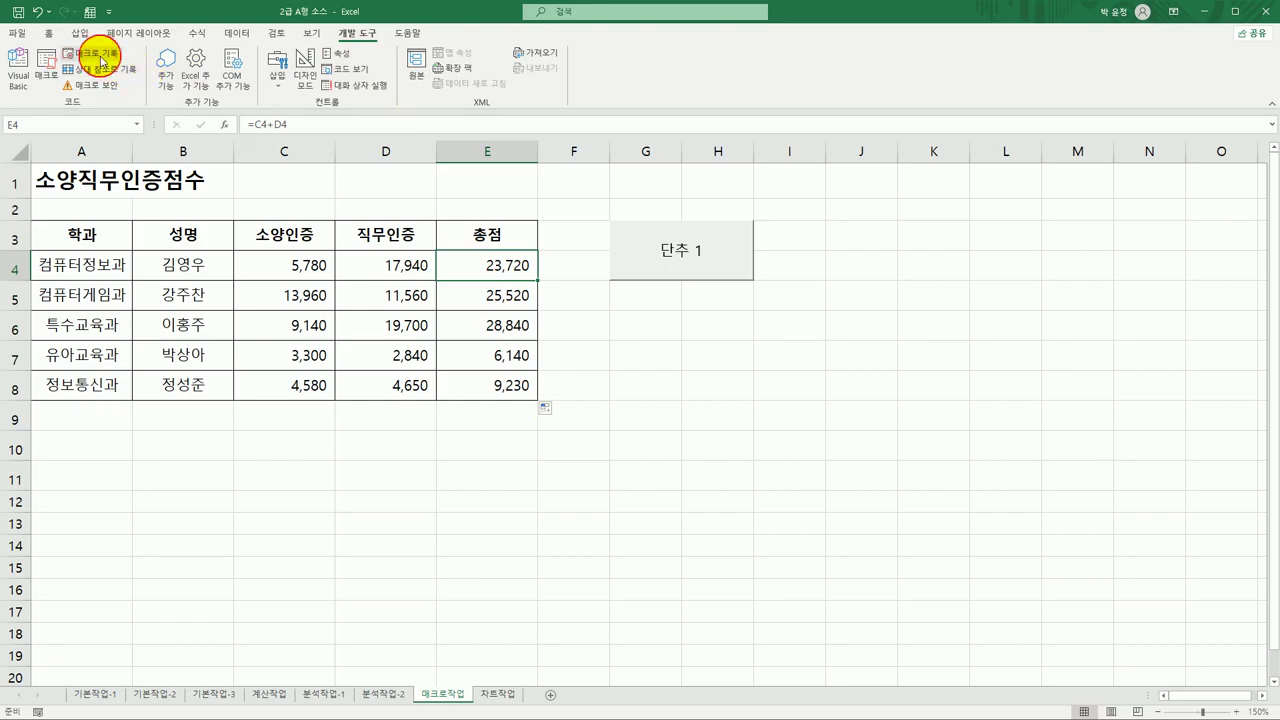
pyautogui.click(489, 395)
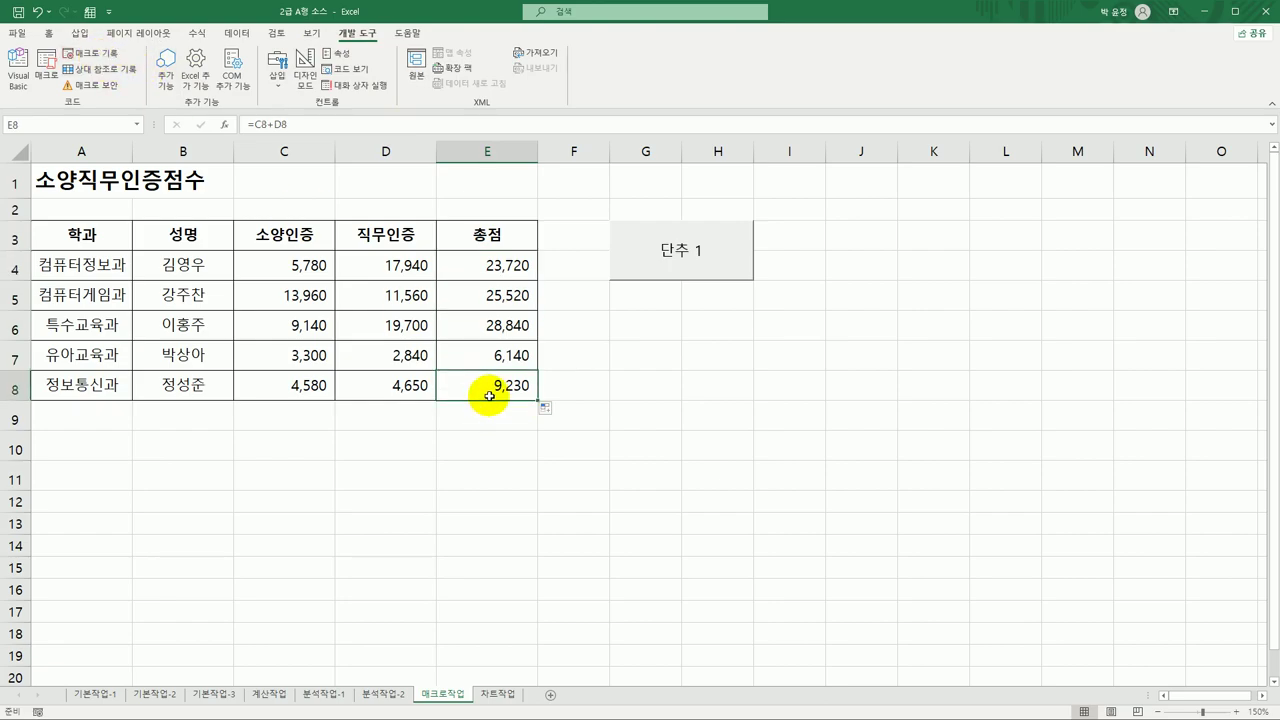
# Change the label of the form control button at G3:H4 to 총점.
pyautogui.rightClick(688, 266)
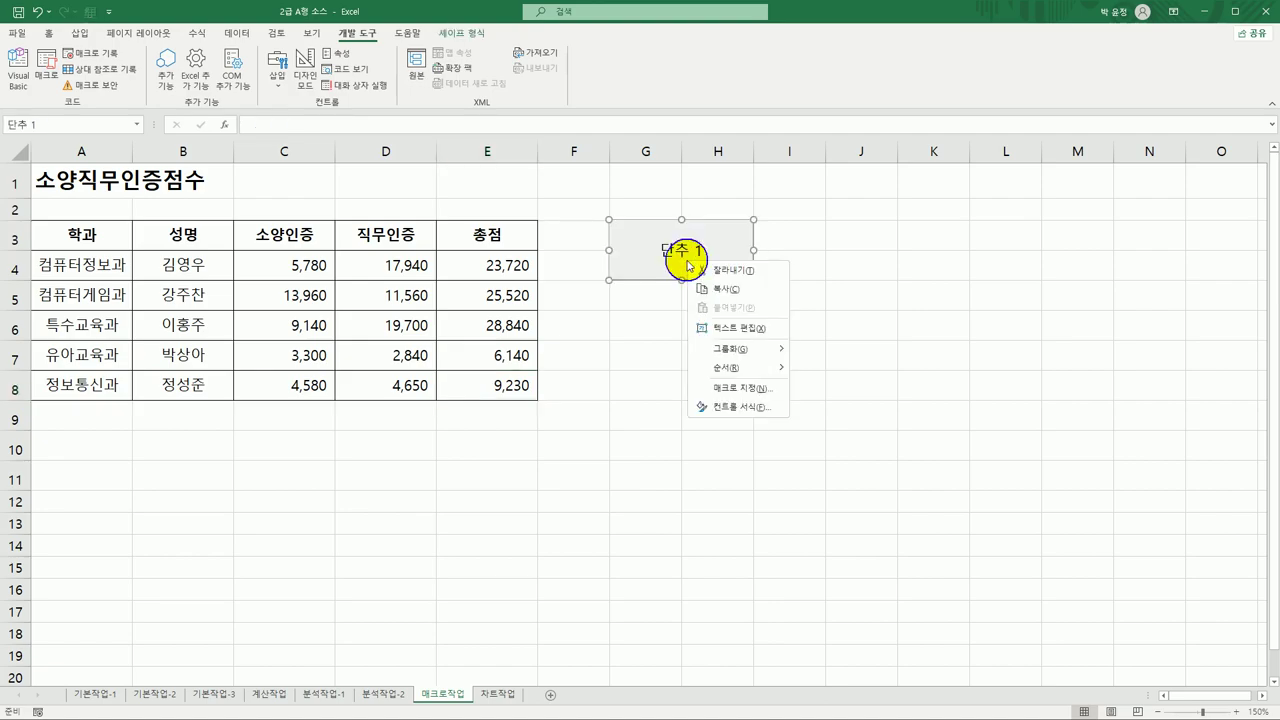
pyautogui.click(755, 325)
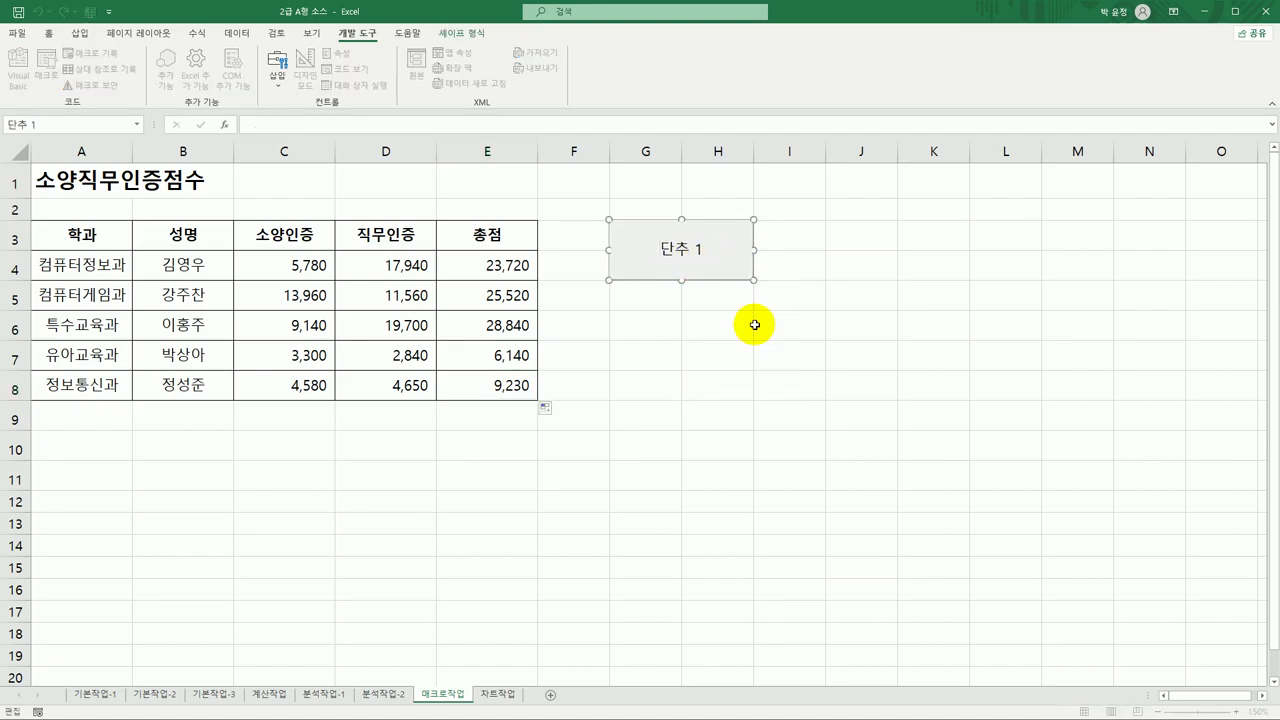
pyautogui.hotkey('ctrl', 'a')
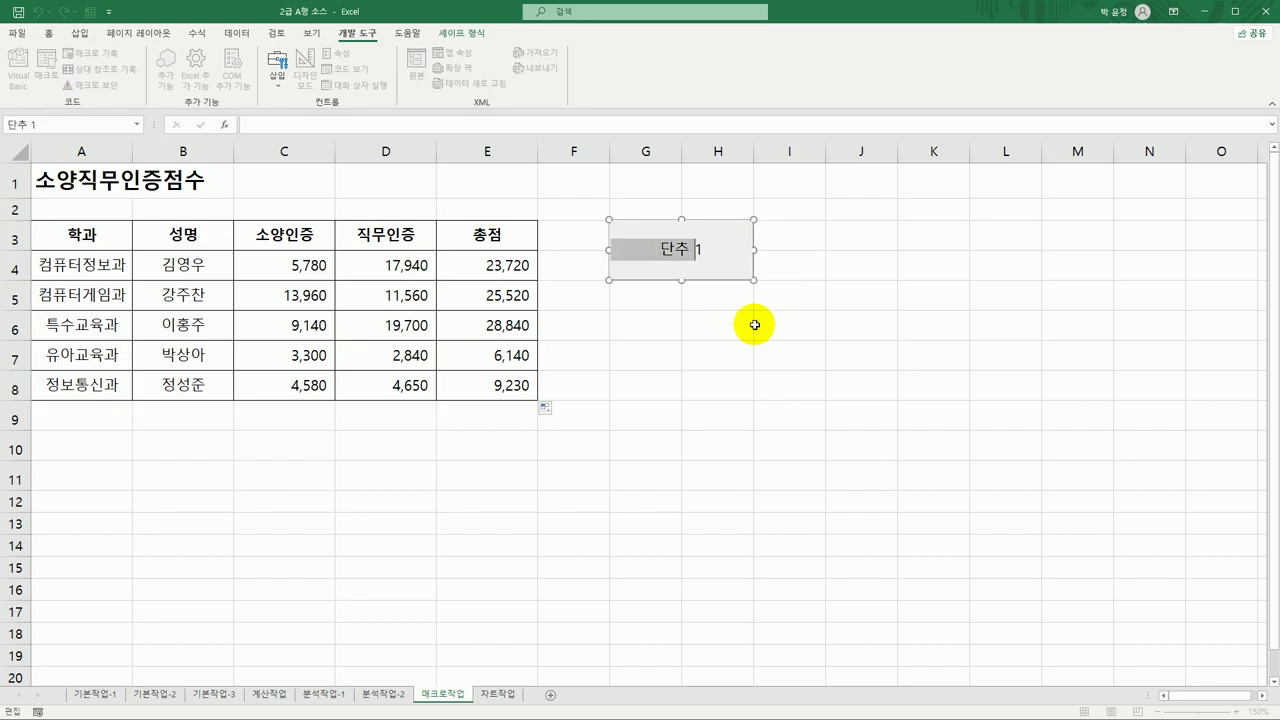
pyautogui.write('총점')
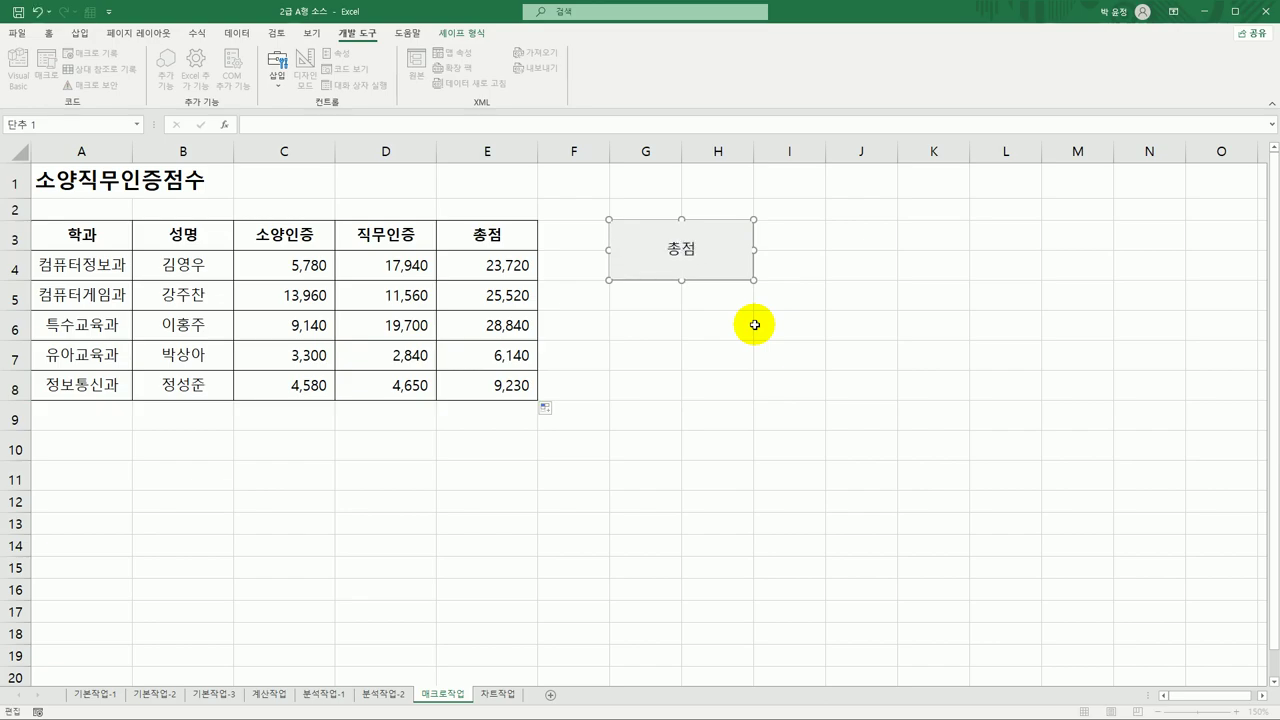
pyautogui.click(838, 333)
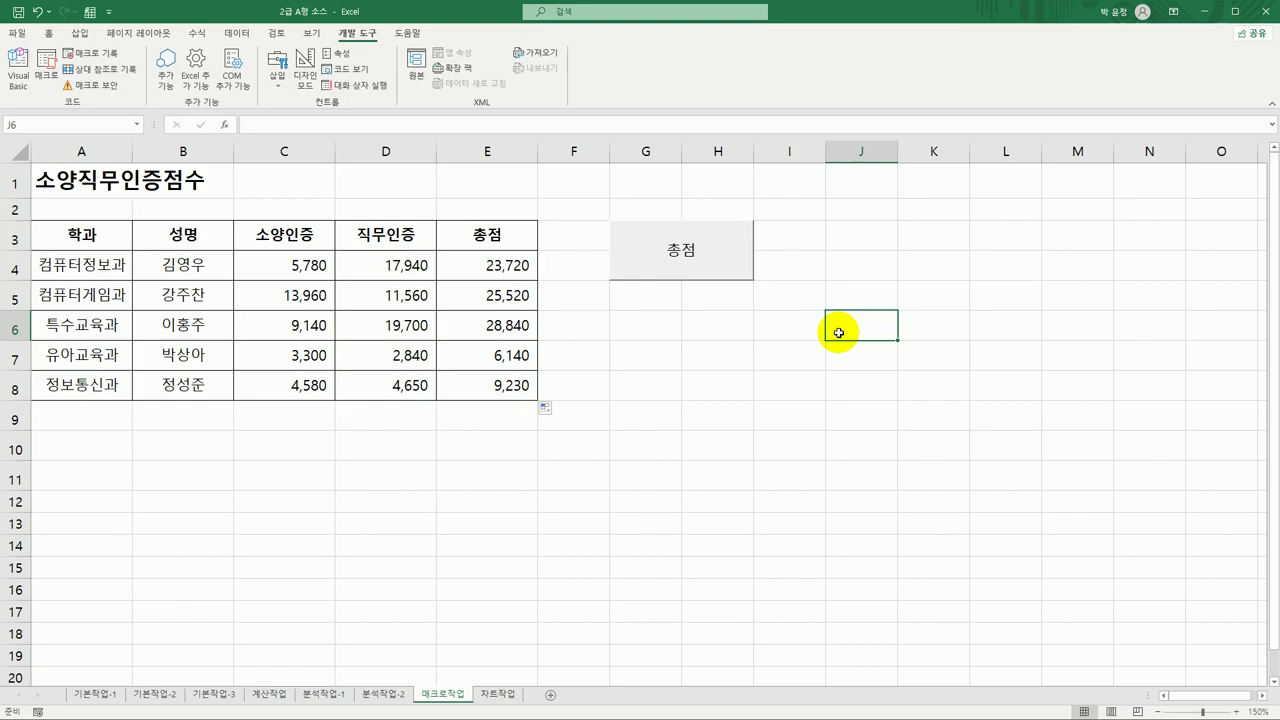
# Insert a bevel rectangle (사각형: 빗면) snapped to cells G6:H7 and enter the text 채우기 in it.
pyautogui.click(88, 34)
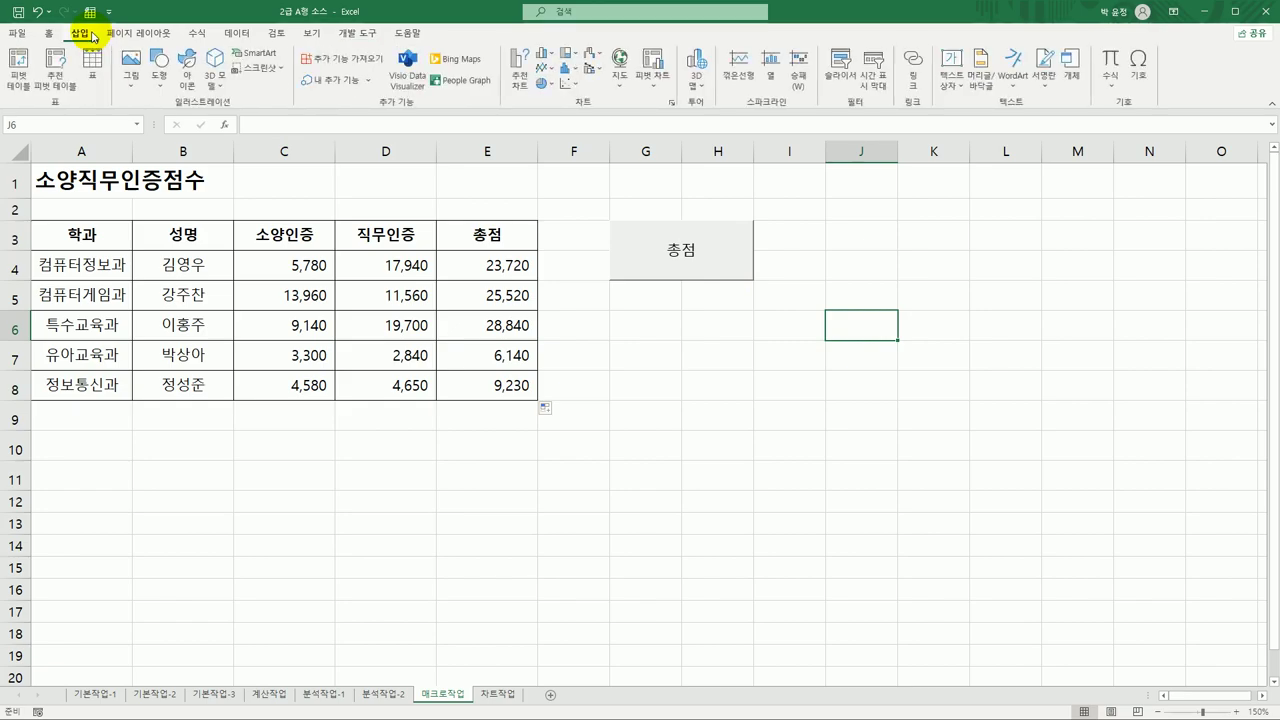
pyautogui.click(158, 88)
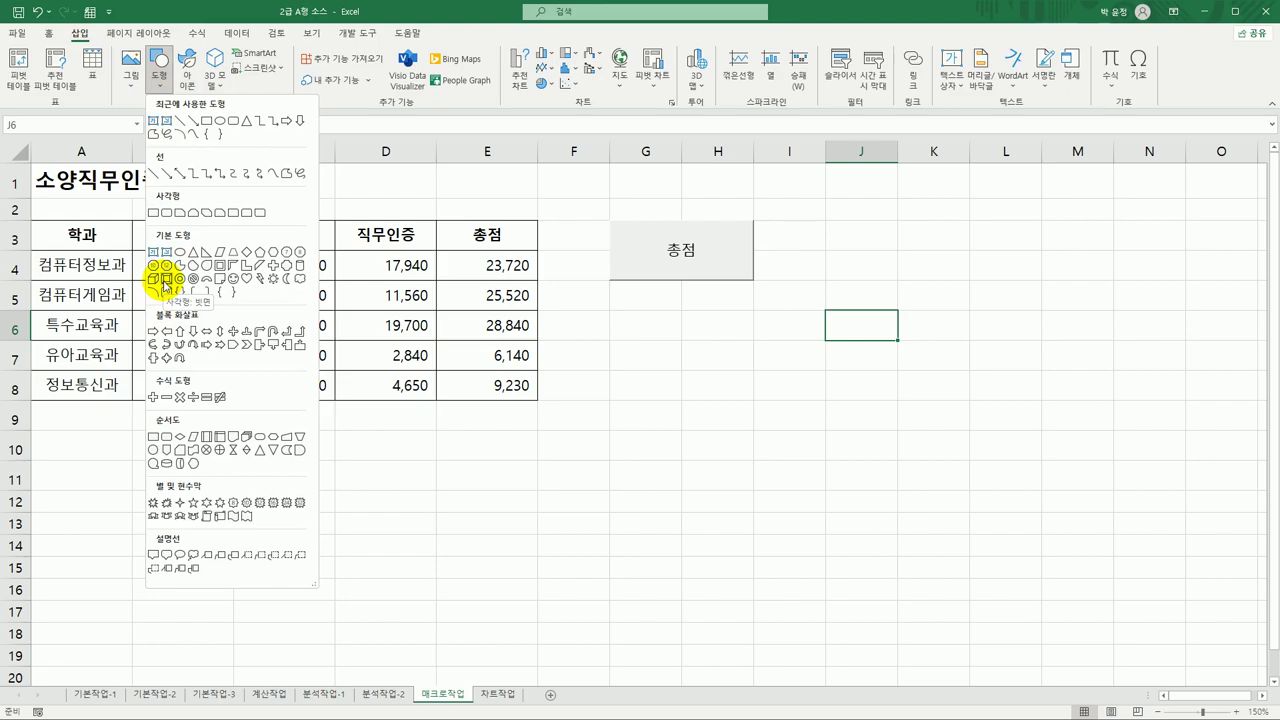
pyautogui.click(165, 283)
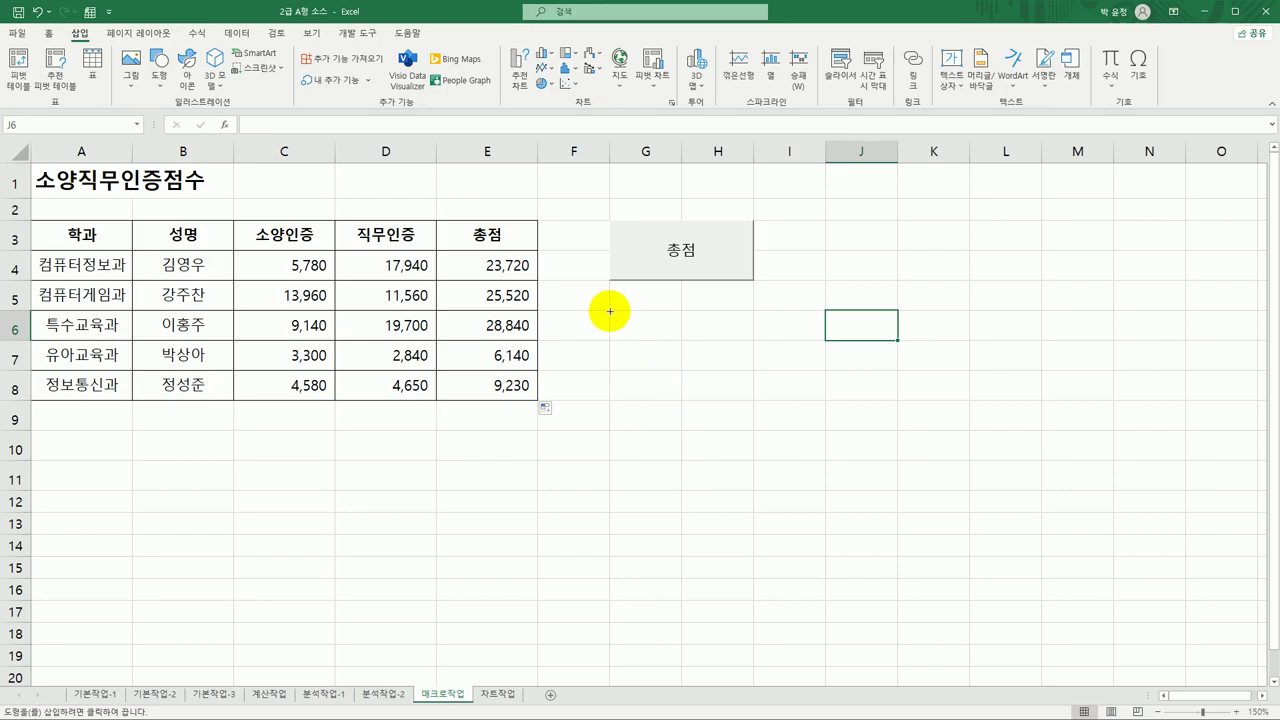
pyautogui.press('alt')
pyautogui.moveTo(608, 310); pyautogui.dragTo(730, 367)
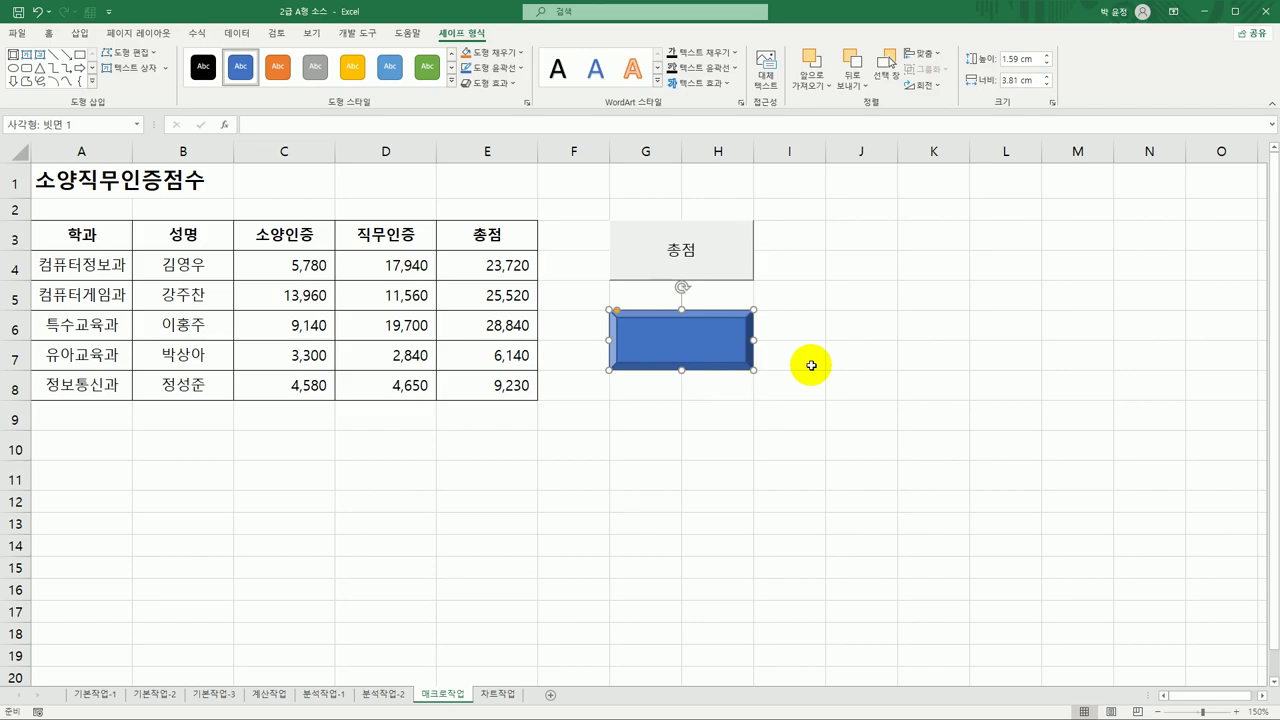
pyautogui.write('채우기')
pyautogui.click(720, 322)
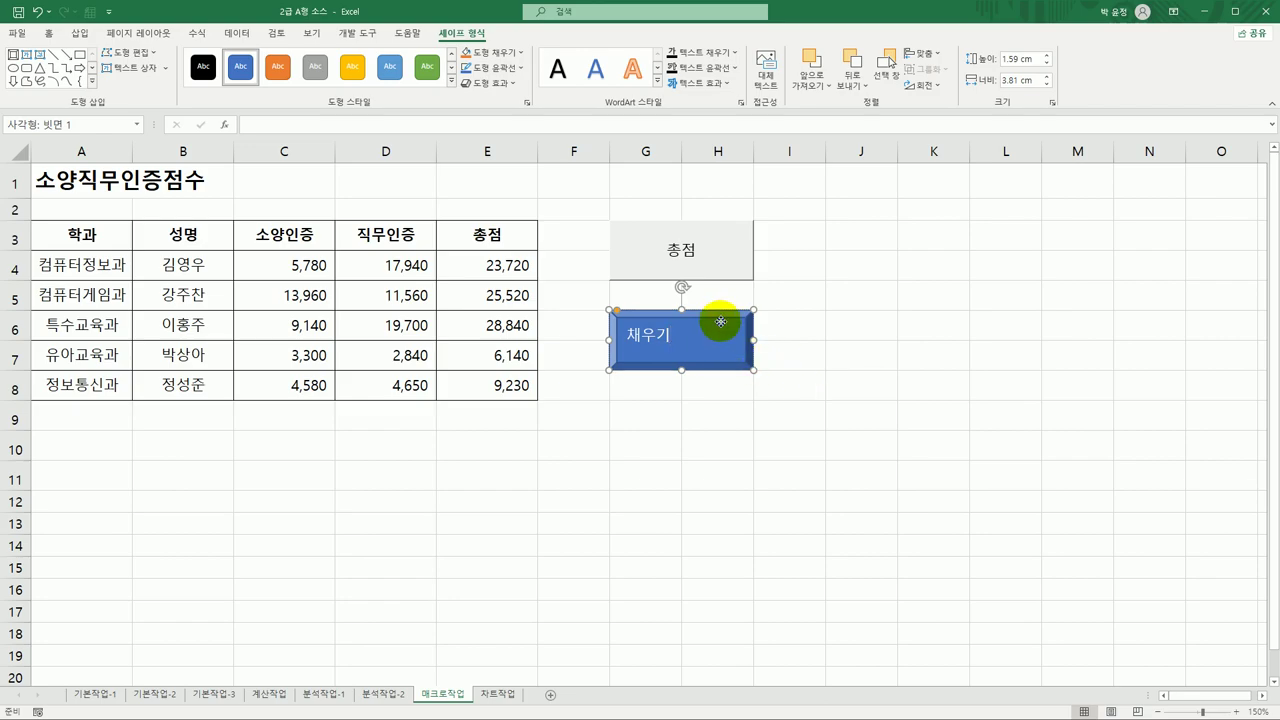
# Assign a new macro named 채우기 to the bevel shape and start recording it in the current workbook.
pyautogui.rightClick(720, 322)
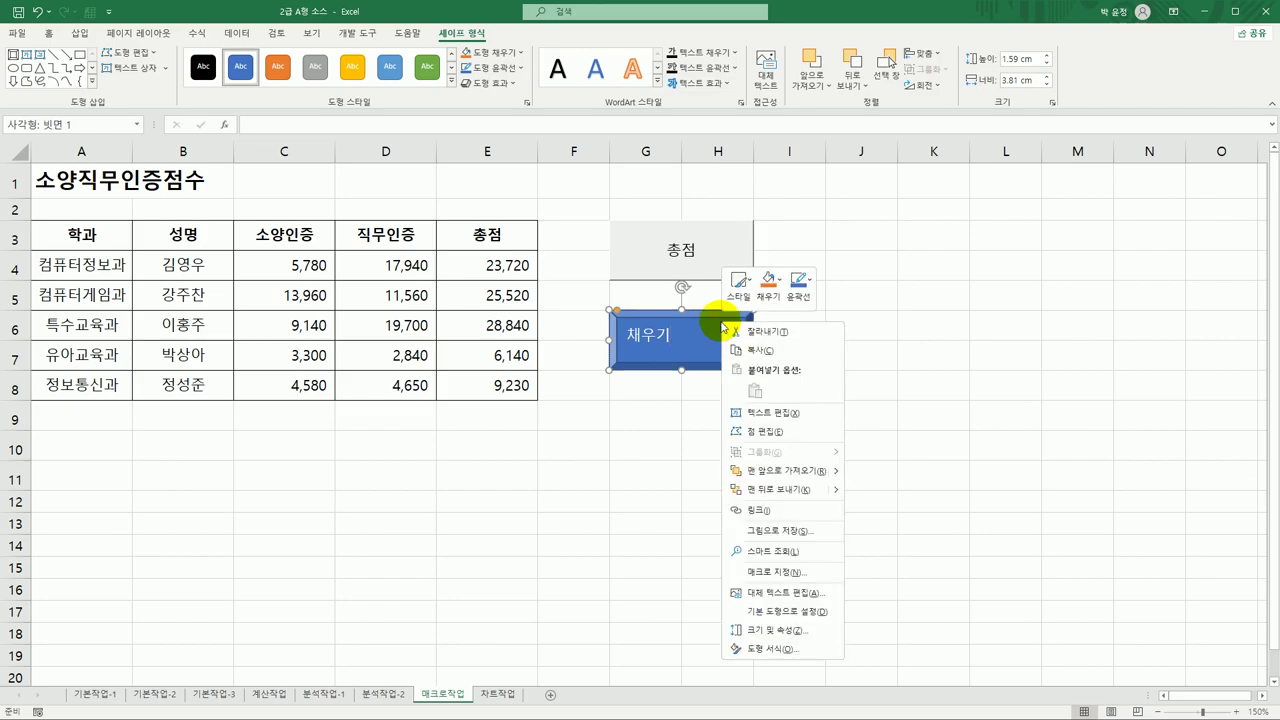
pyautogui.click(806, 574)
pyautogui.moveTo(807, 424); pyautogui.dragTo(937, 212)
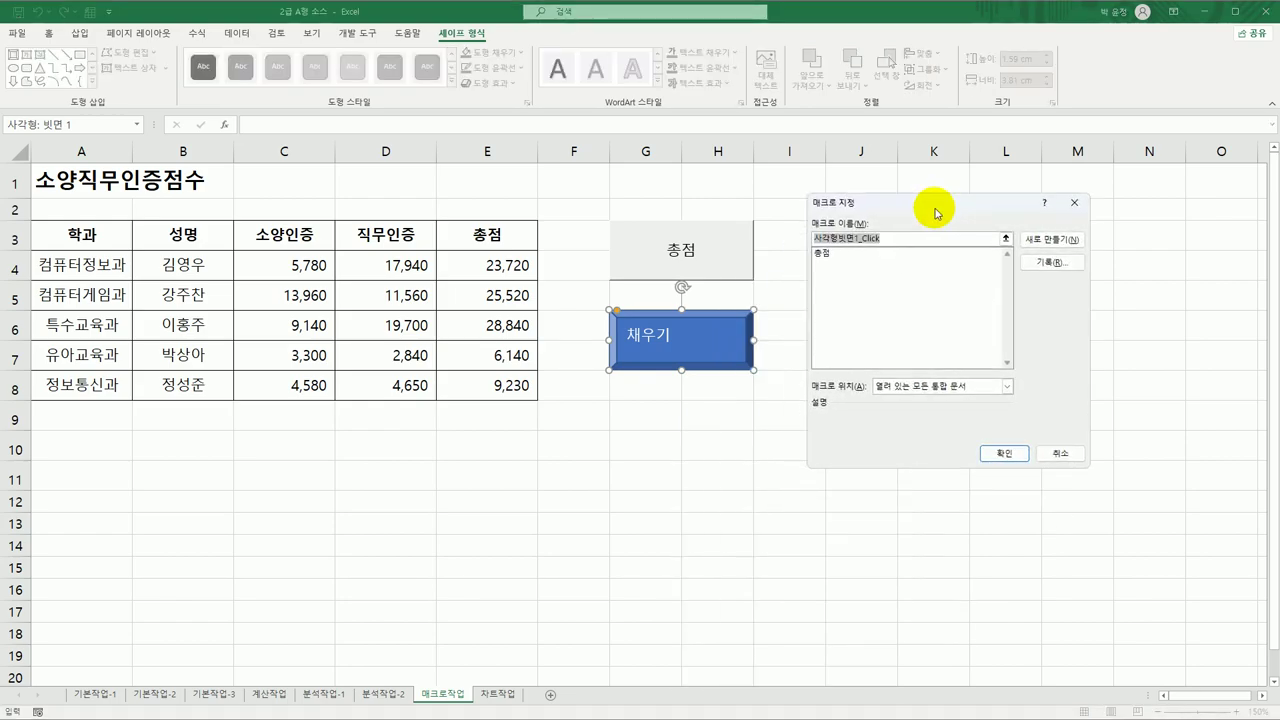
pyautogui.write('채우기')
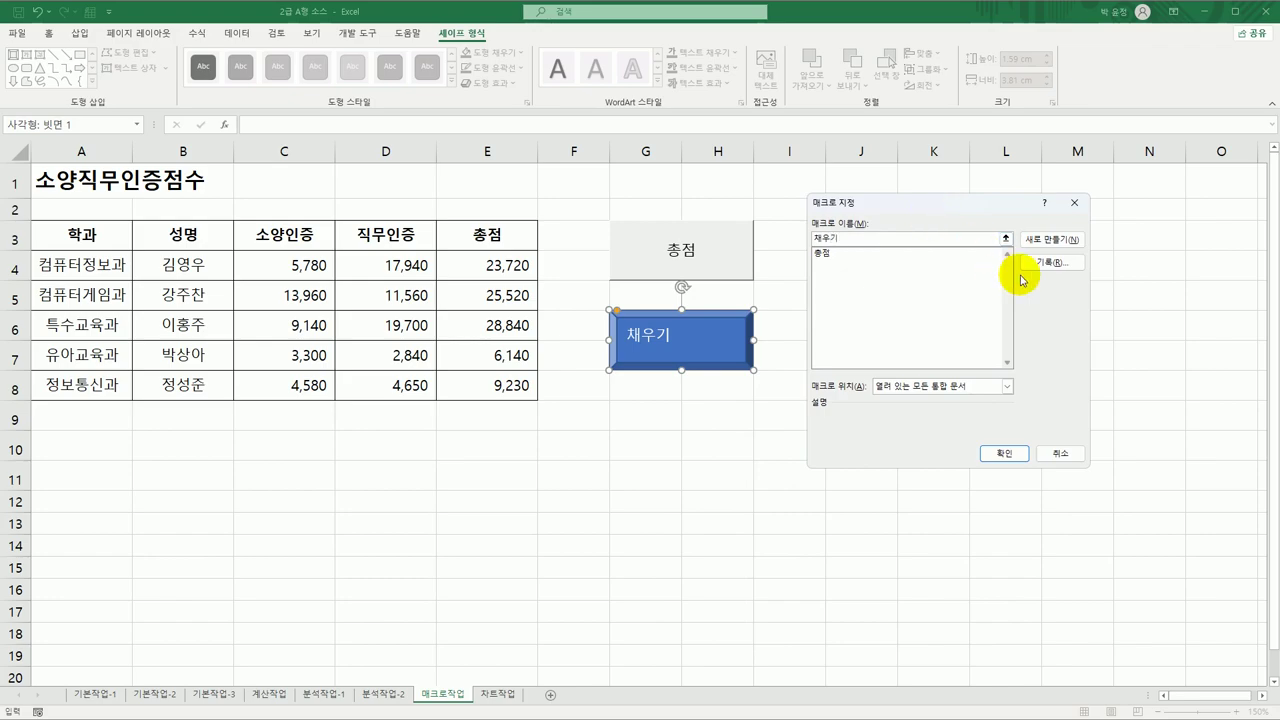
pyautogui.click(1054, 263)
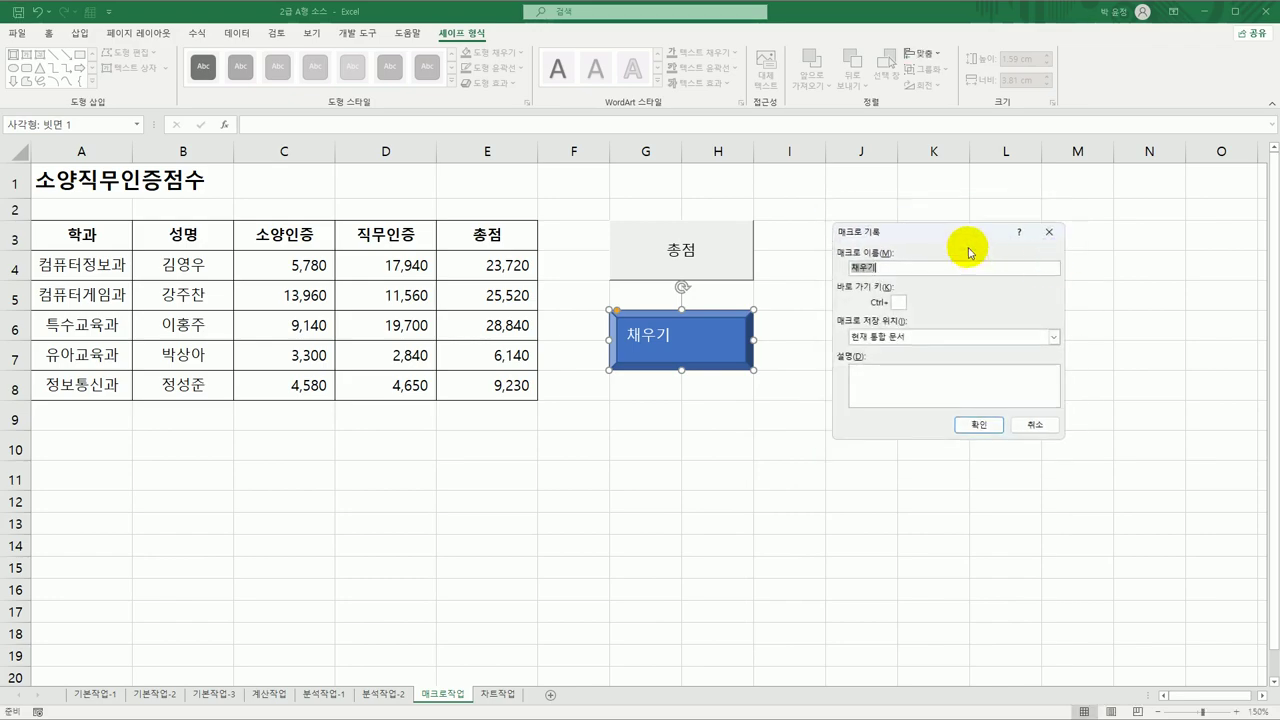
pyautogui.moveTo(955, 232); pyautogui.dragTo(917, 210)
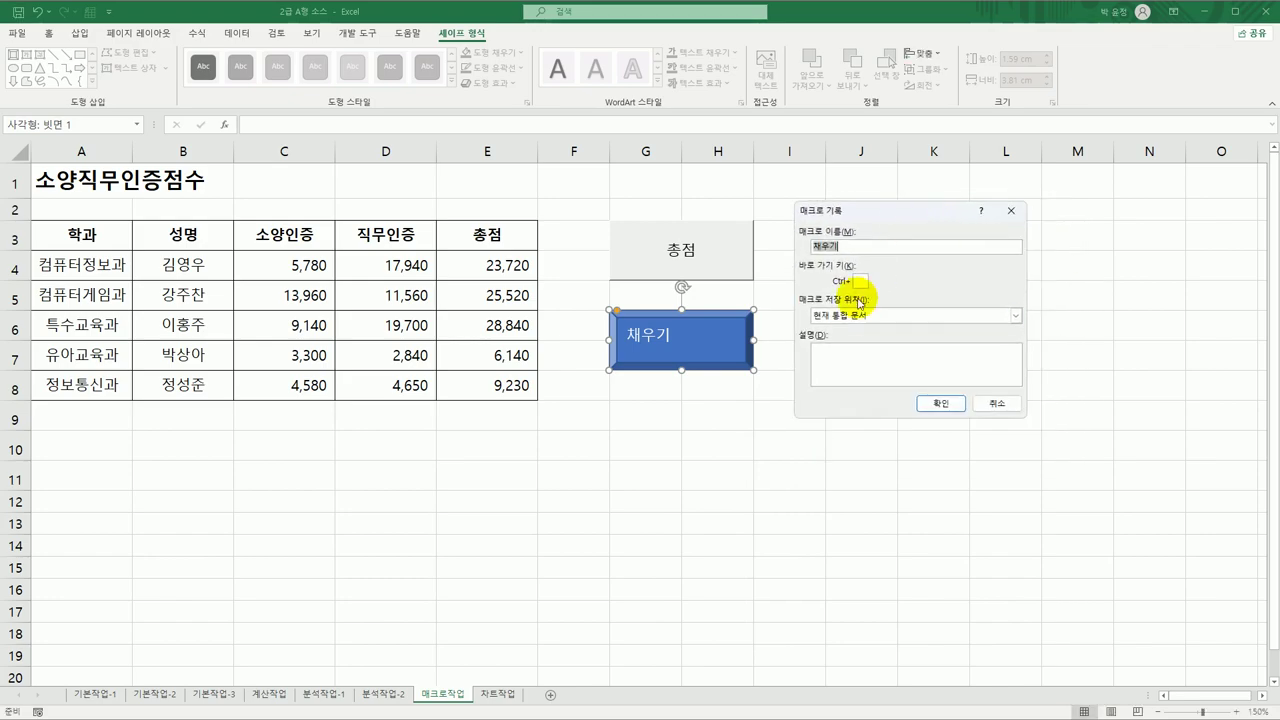
pyautogui.click(944, 404)
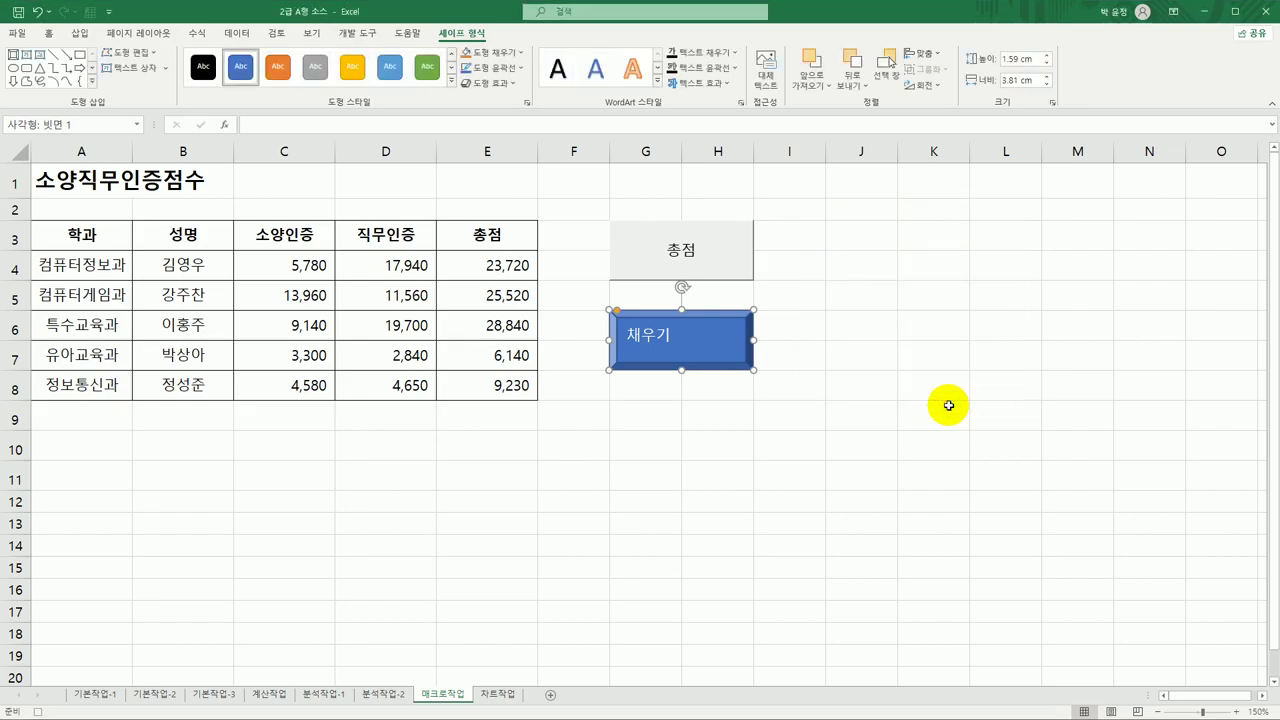
# Apply the standard yellow fill color to the header cells A3:E3 and stop recording the 채우기 macro.
pyautogui.moveTo(100, 236); pyautogui.dragTo(465, 239)
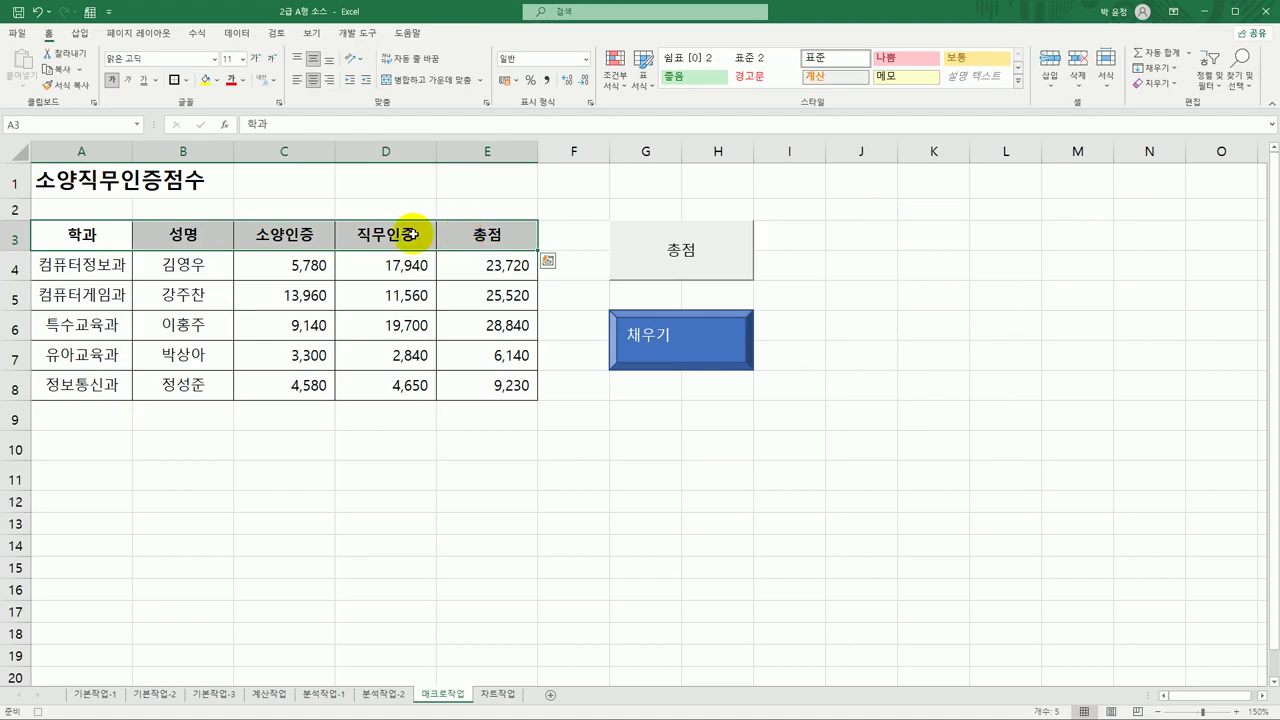
pyautogui.click(215, 80)
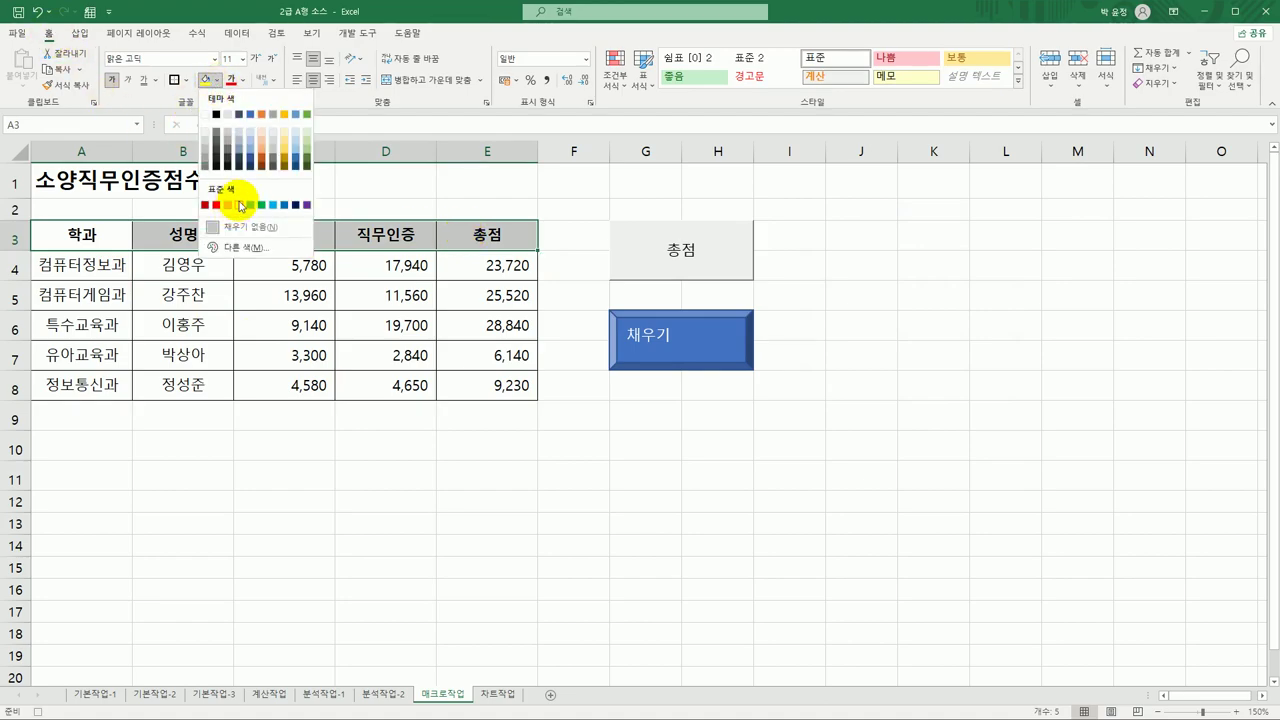
pyautogui.click(237, 206)
pyautogui.click(492, 243)
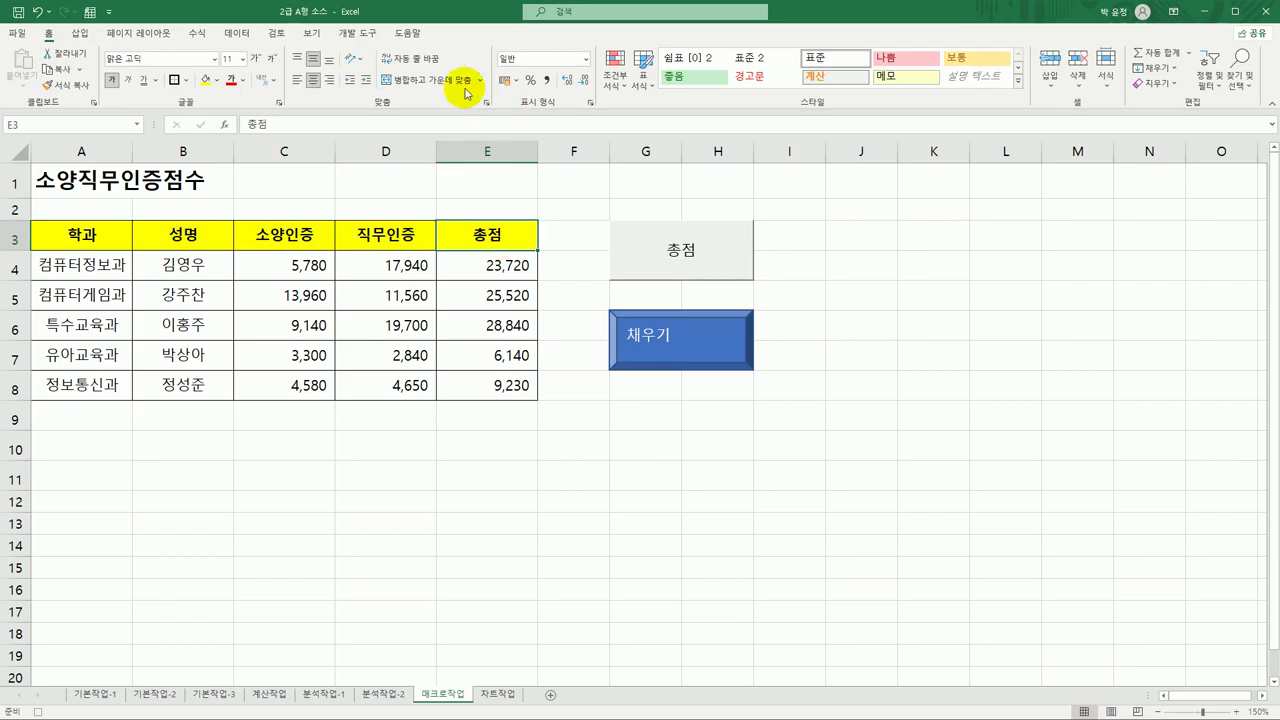
pyautogui.click(352, 32)
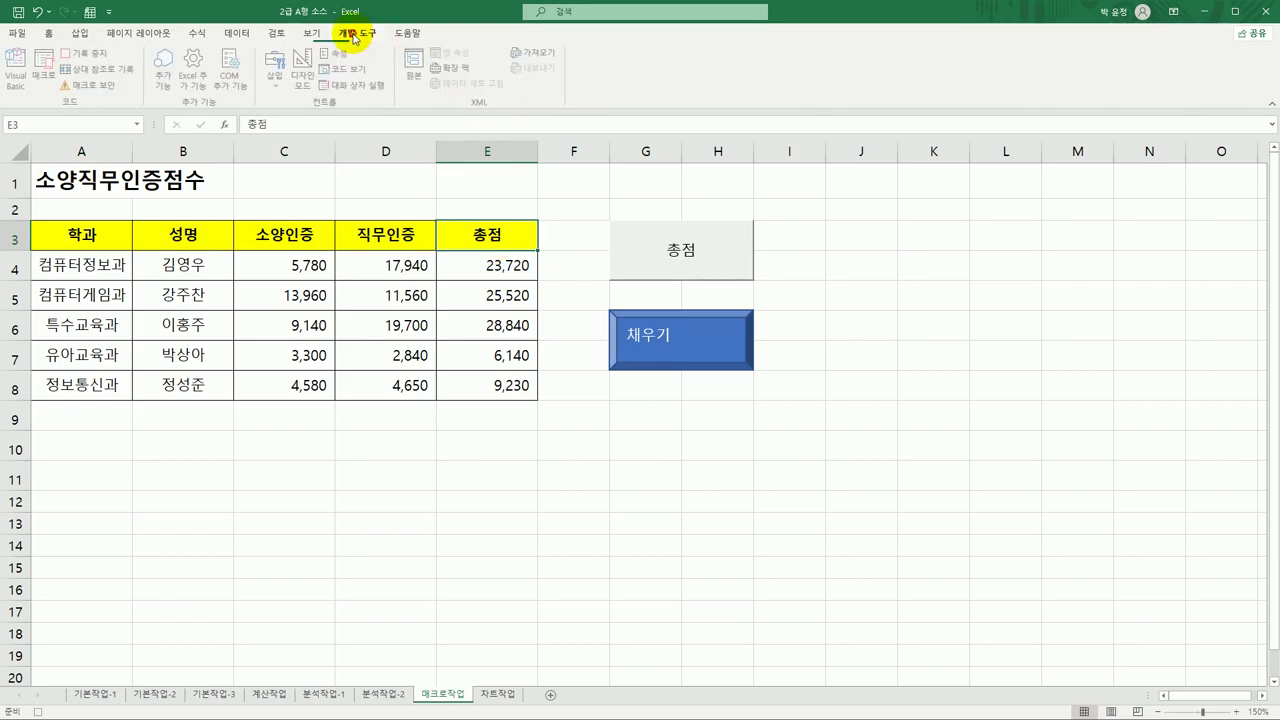
pyautogui.click(86, 52)
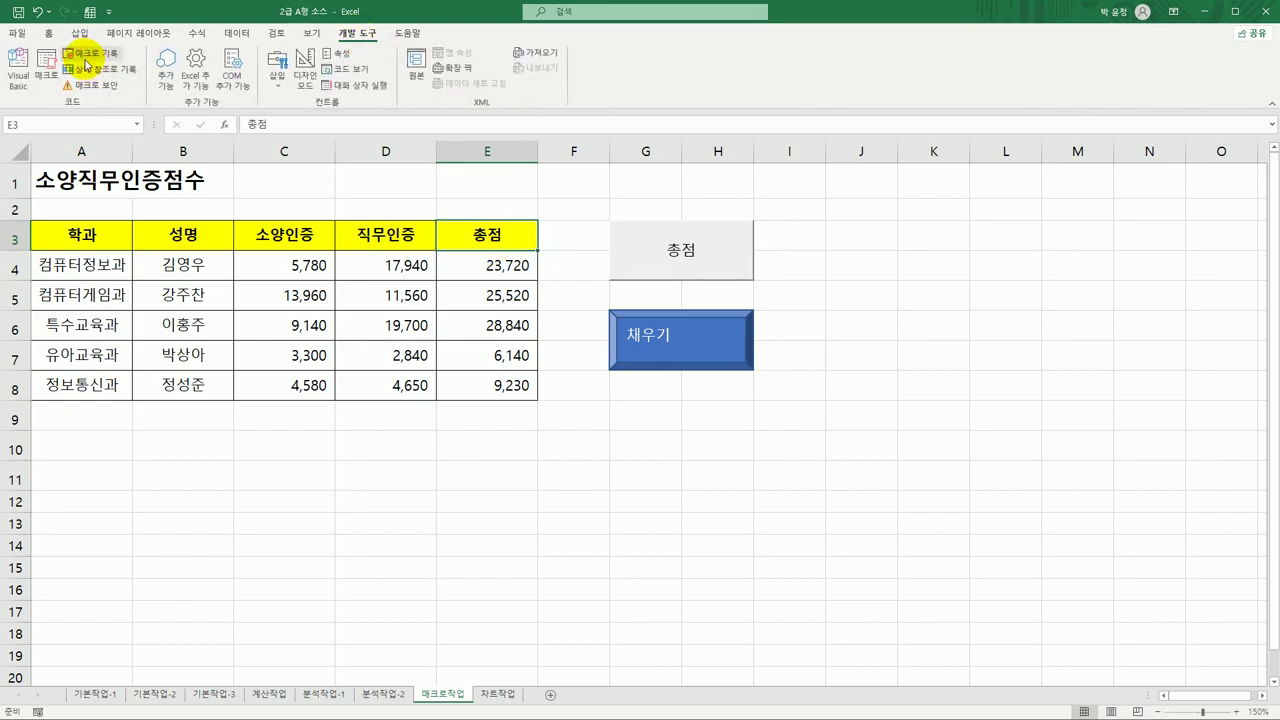
pyautogui.click(575, 478)
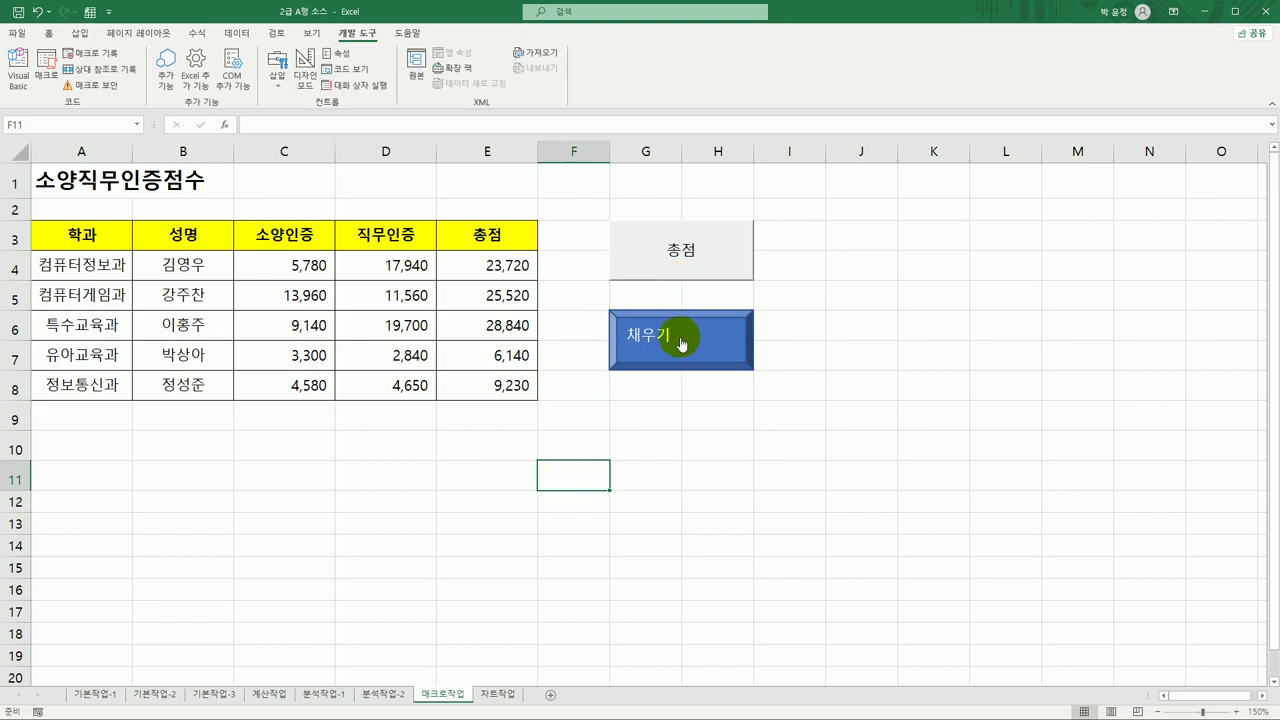
# On the 차트작업 sheet, open the scholarship chart's data source settings and clear the existing chart data range.
pyautogui.click(499, 693)
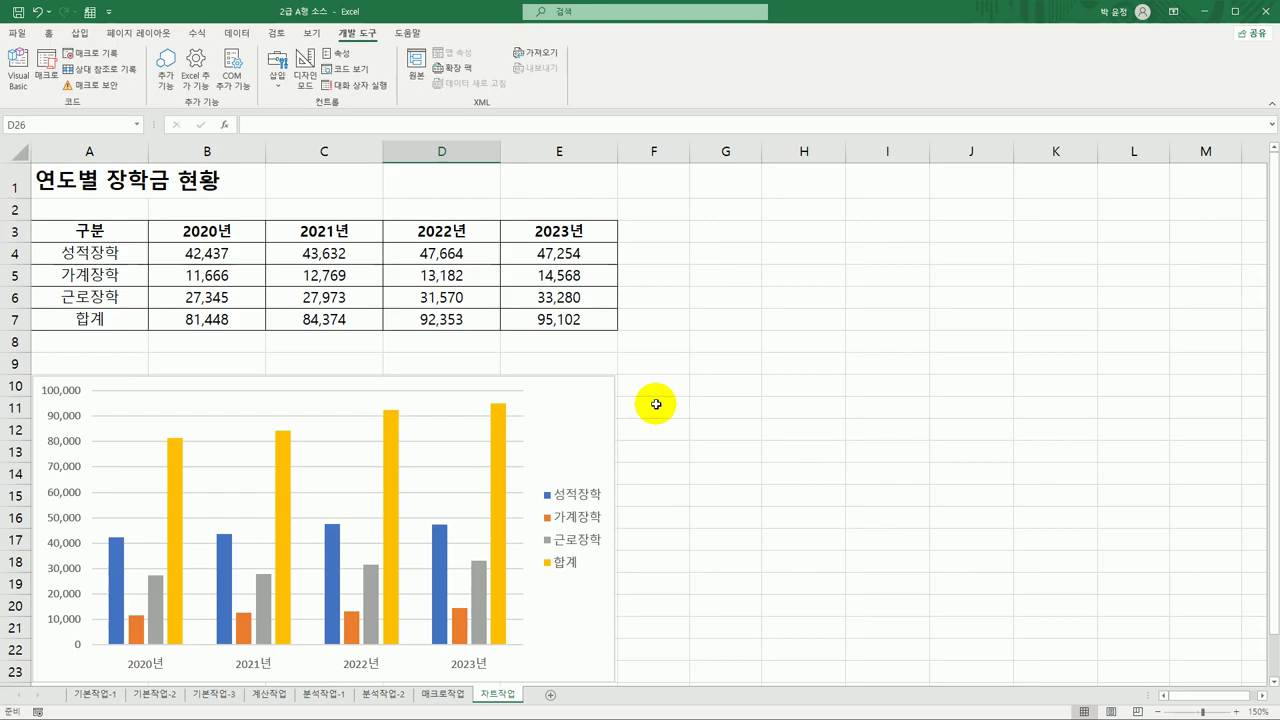
pyautogui.scroll(-1, 625, 407)
pyautogui.click(571, 322)
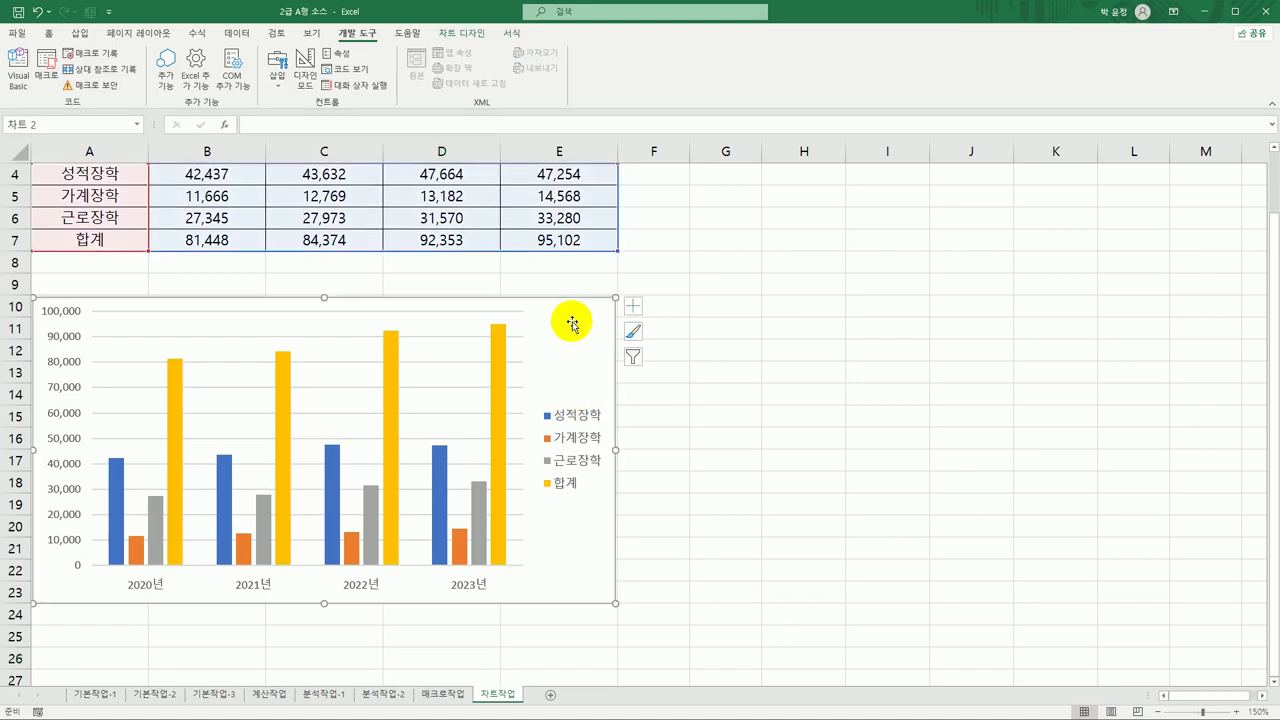
pyautogui.scroll(-1, 571, 322)
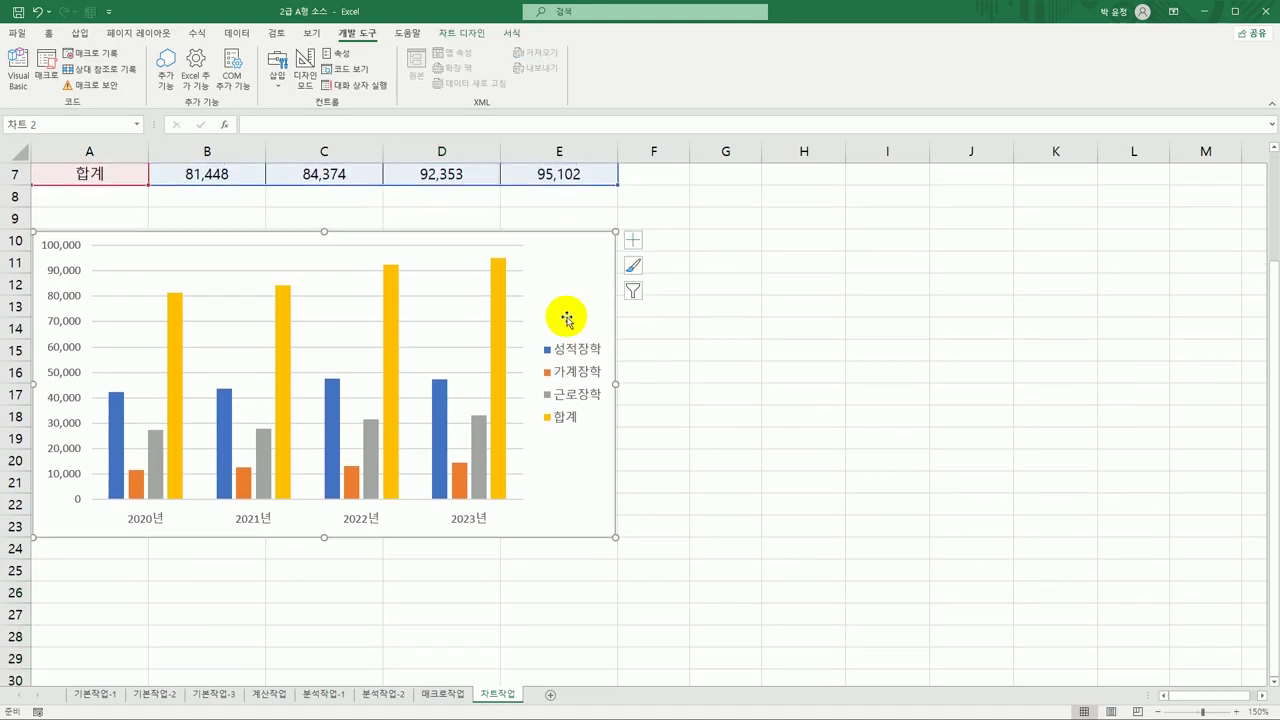
pyautogui.rightClick(560, 257)
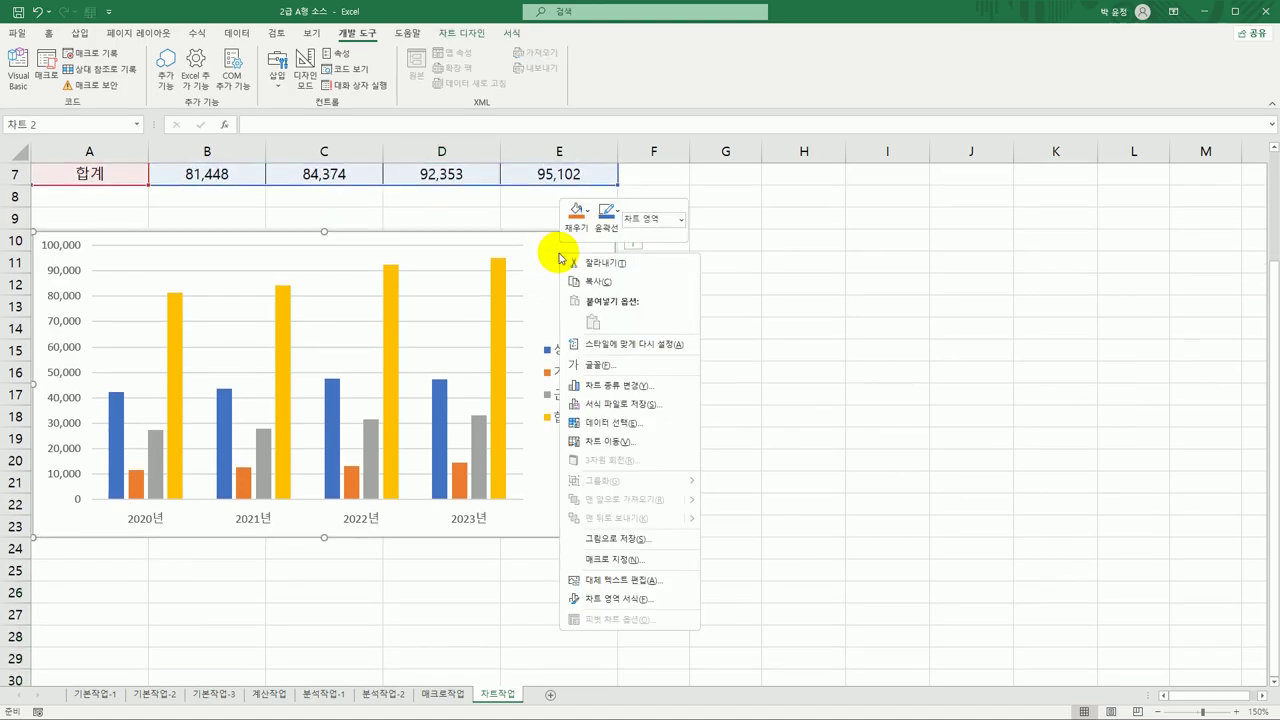
pyautogui.click(622, 424)
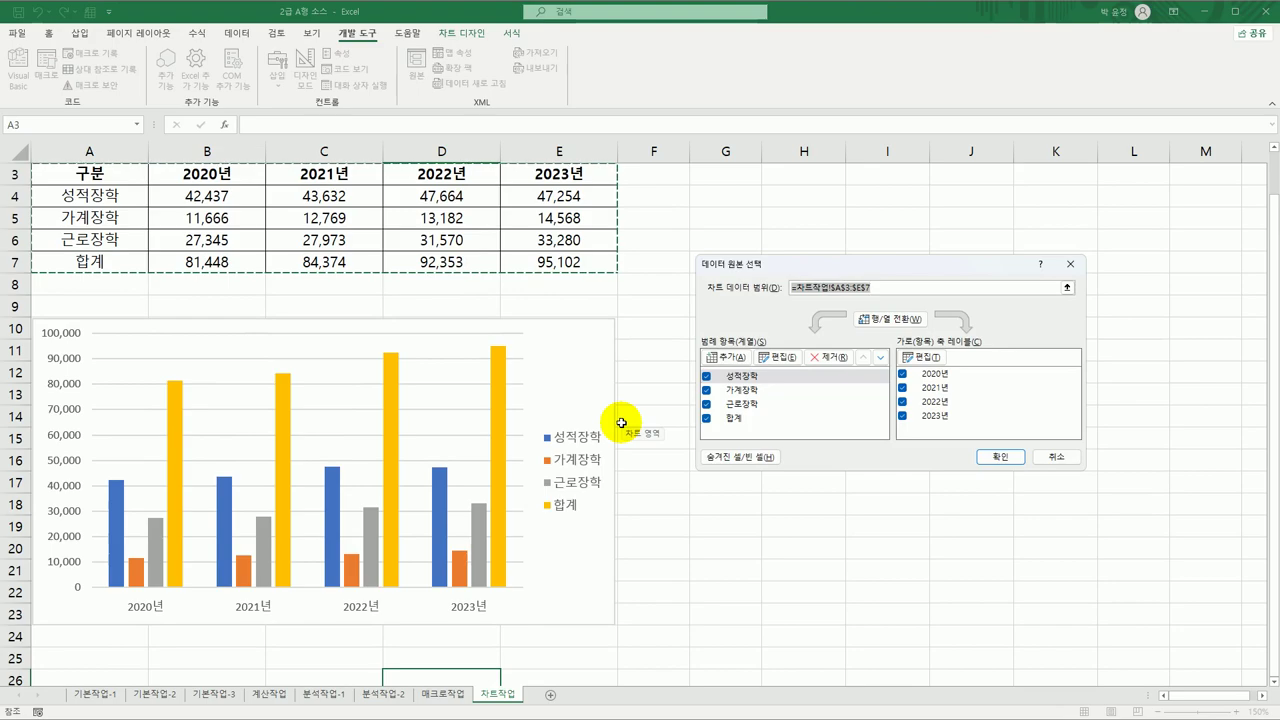
pyautogui.scroll(1, 621, 423)
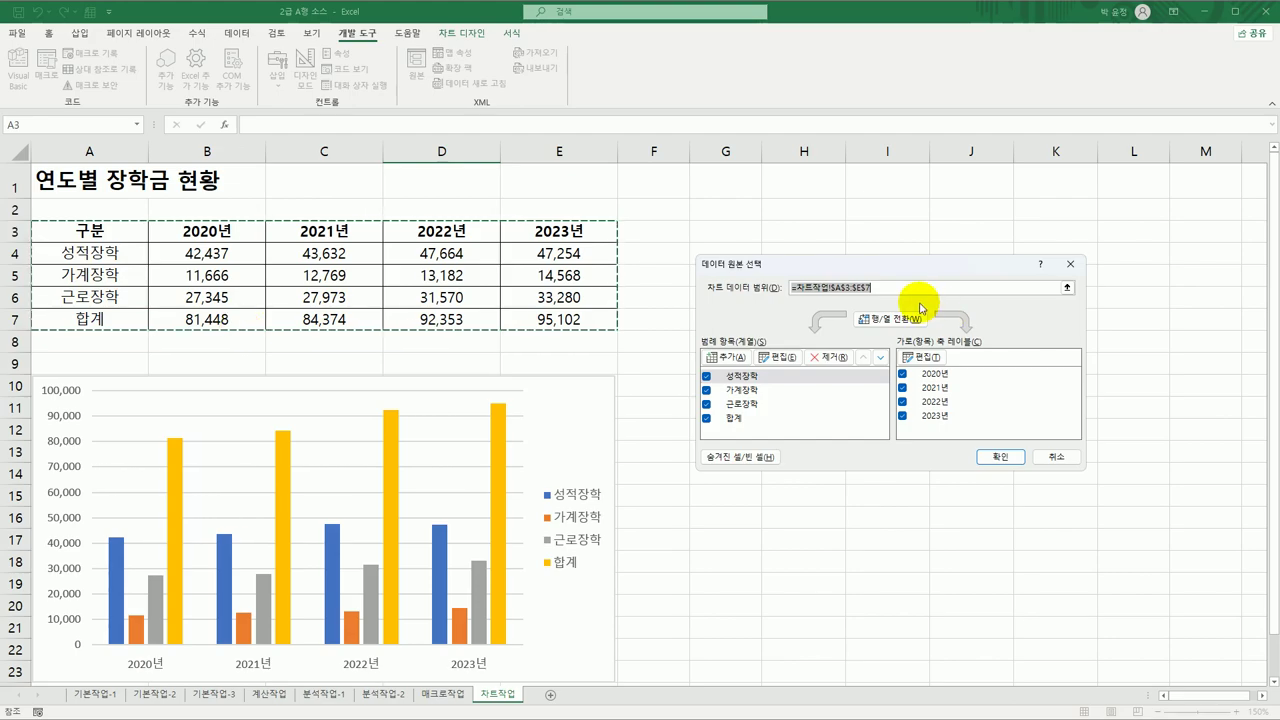
pyautogui.press('Delete')
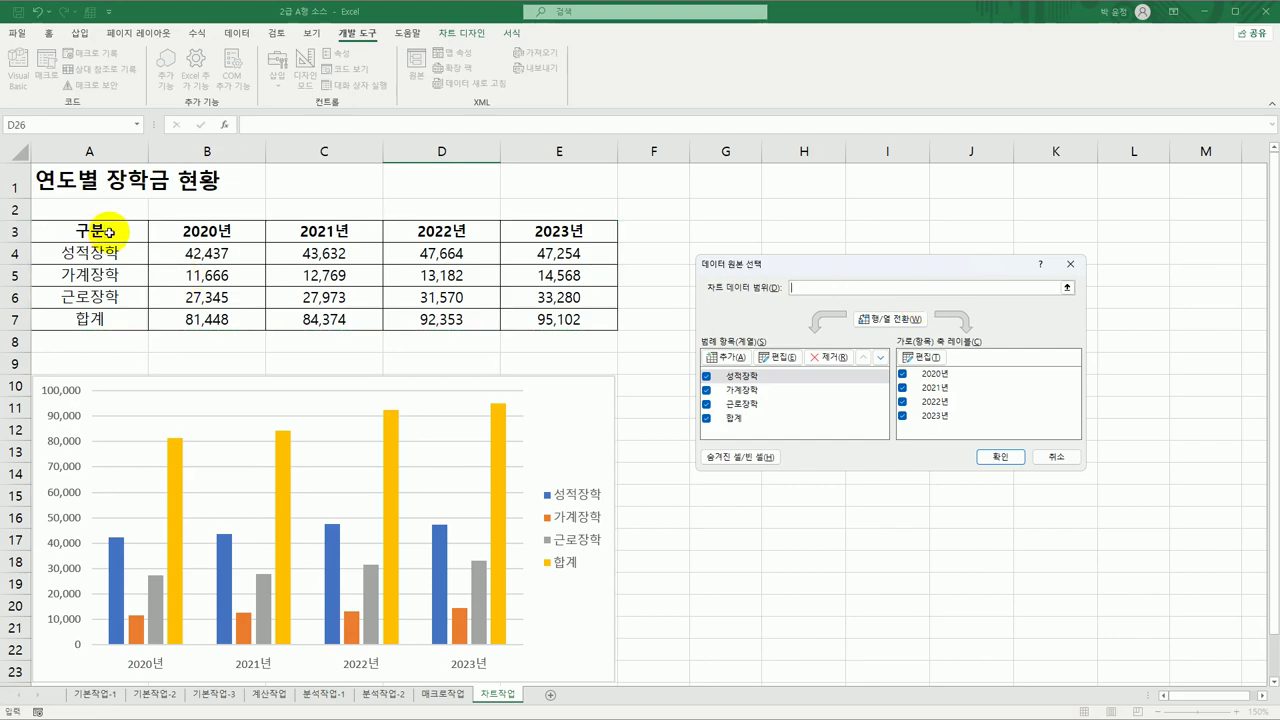
pyautogui.moveTo(110, 232); pyautogui.dragTo(323, 240)
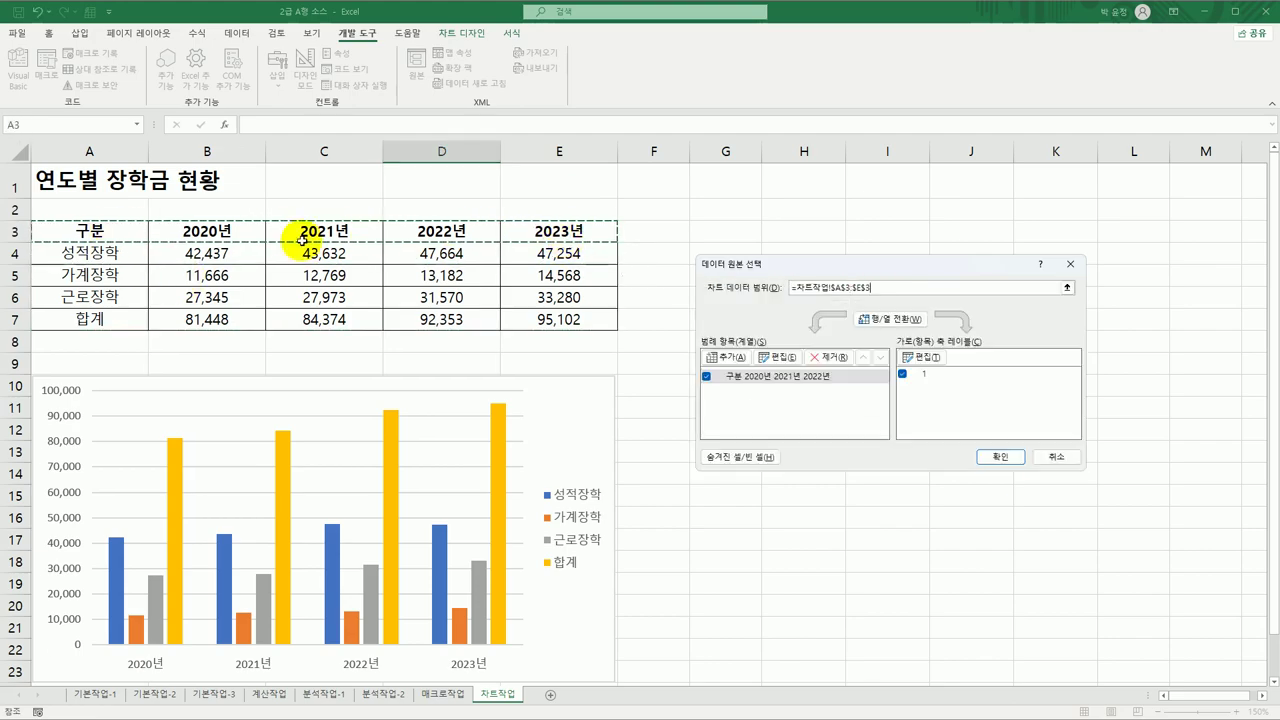
pyautogui.click(106, 234)
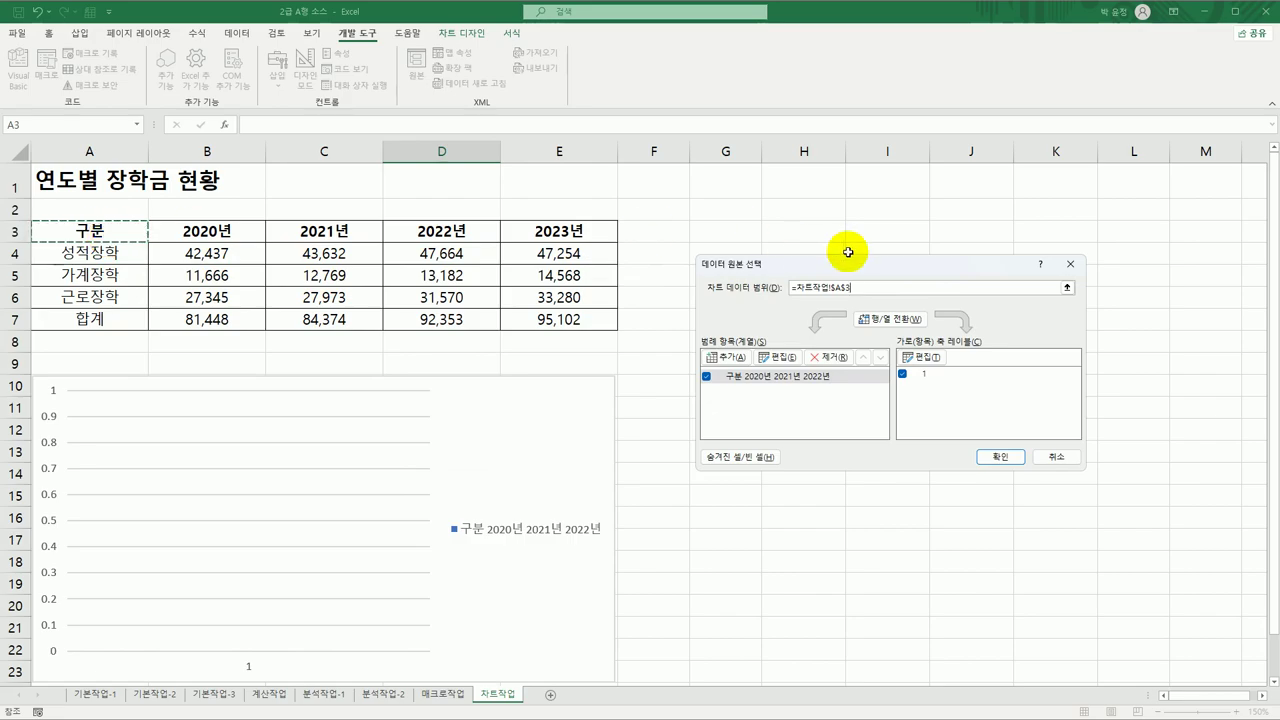
pyautogui.moveTo(860, 287); pyautogui.dragTo(790, 287)
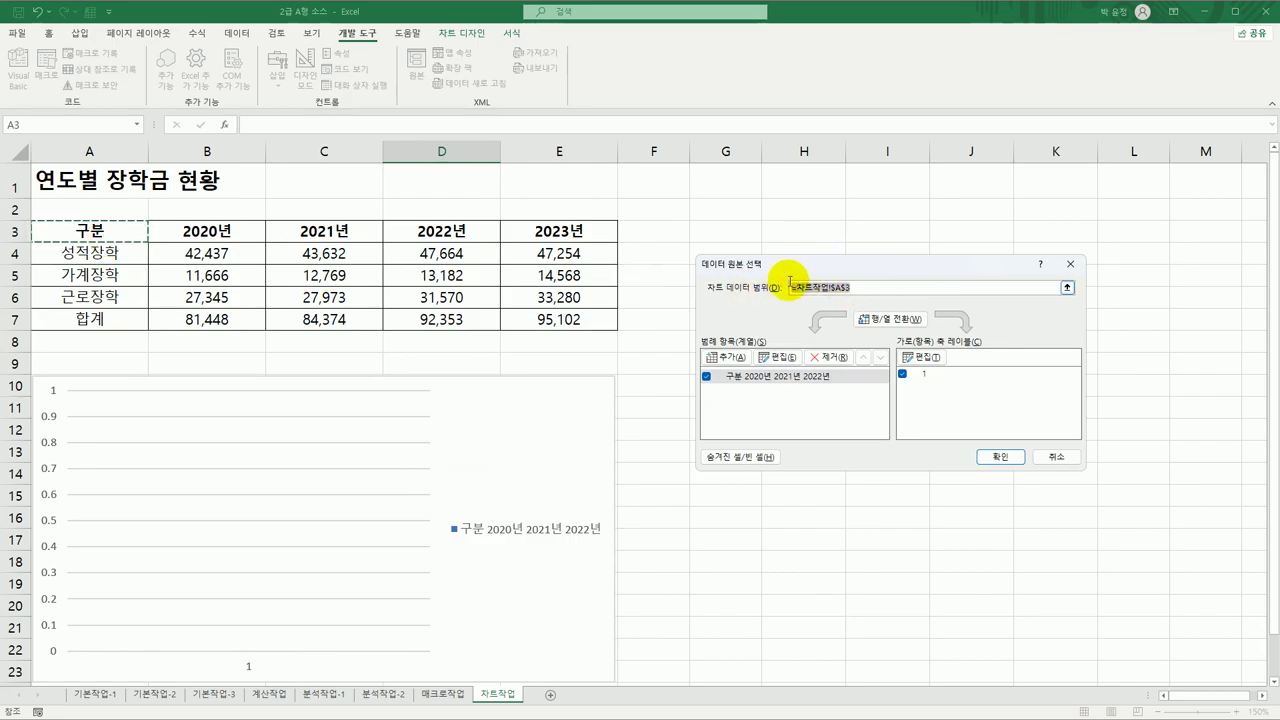
pyautogui.press('BackSpace')
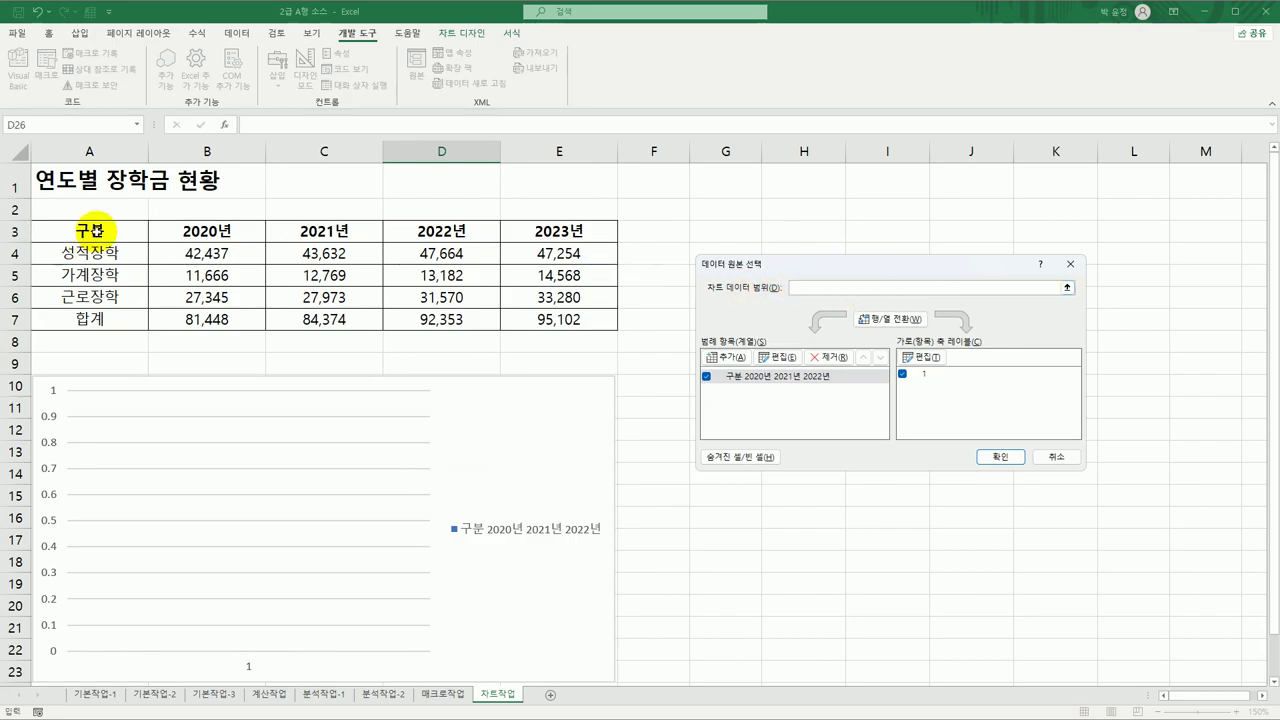
# Set the chart data range to A3:A6 and C3:E6 of 차트작업 and apply the new data source.
pyautogui.moveTo(93, 230); pyautogui.dragTo(92, 293)
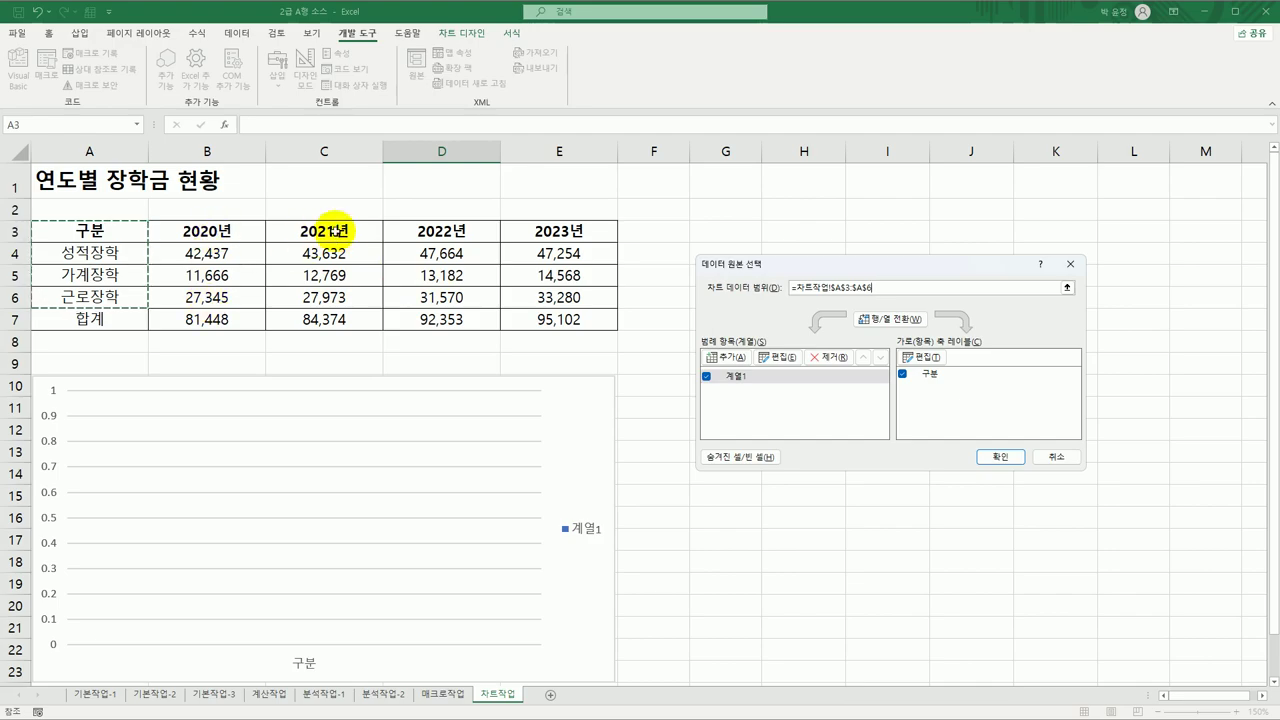
pyautogui.moveTo(334, 230); pyautogui.dragTo(528, 290)
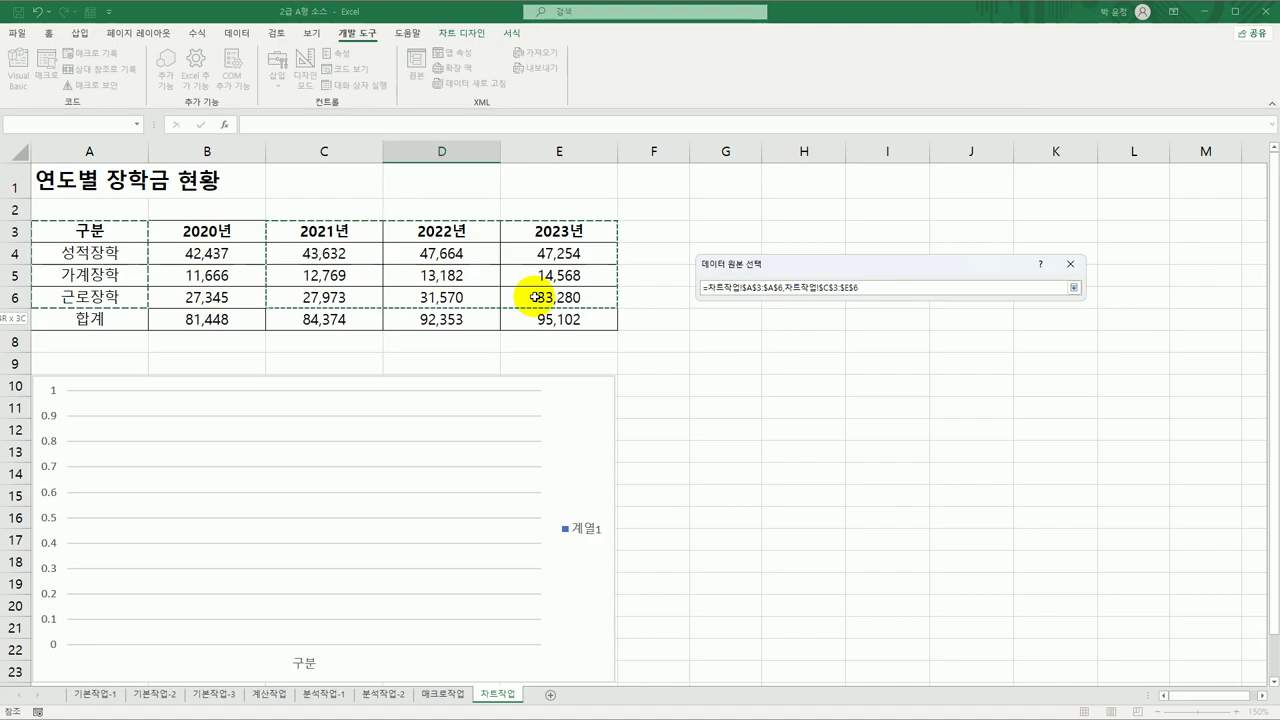
pyautogui.moveTo(535, 297); pyautogui.dragTo(535, 297)
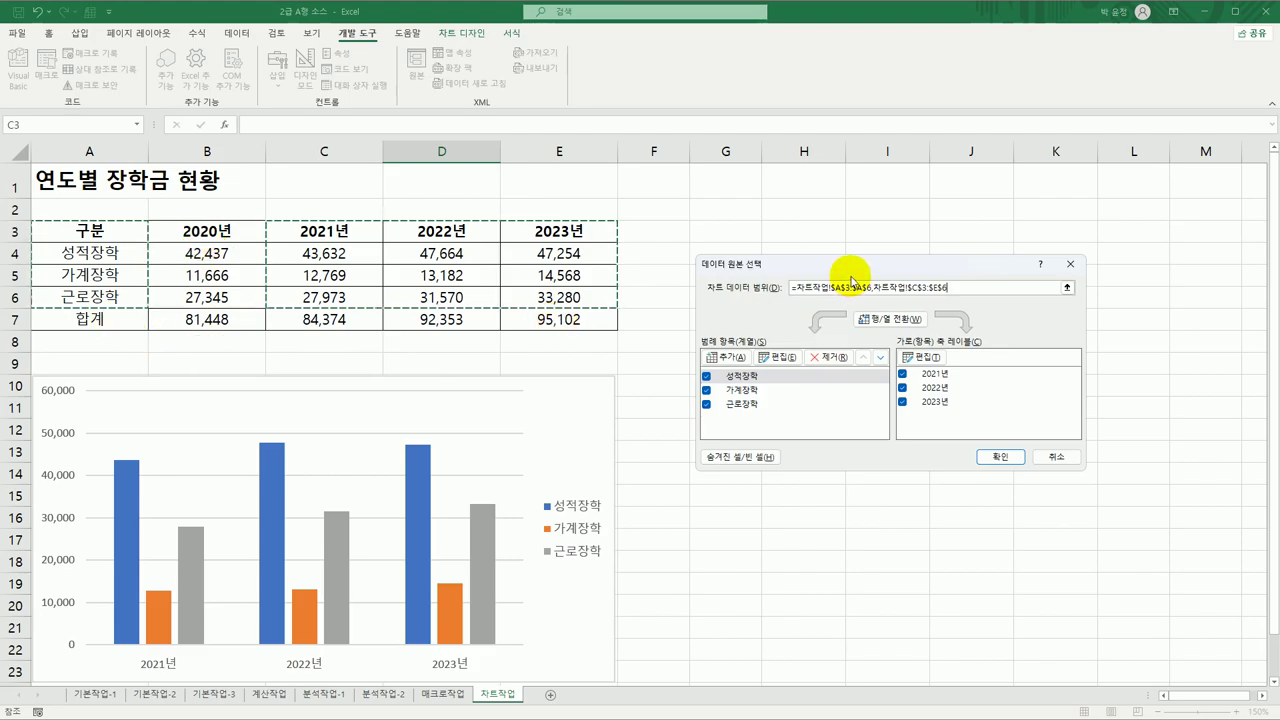
pyautogui.moveTo(850, 268); pyautogui.dragTo(779, 198)
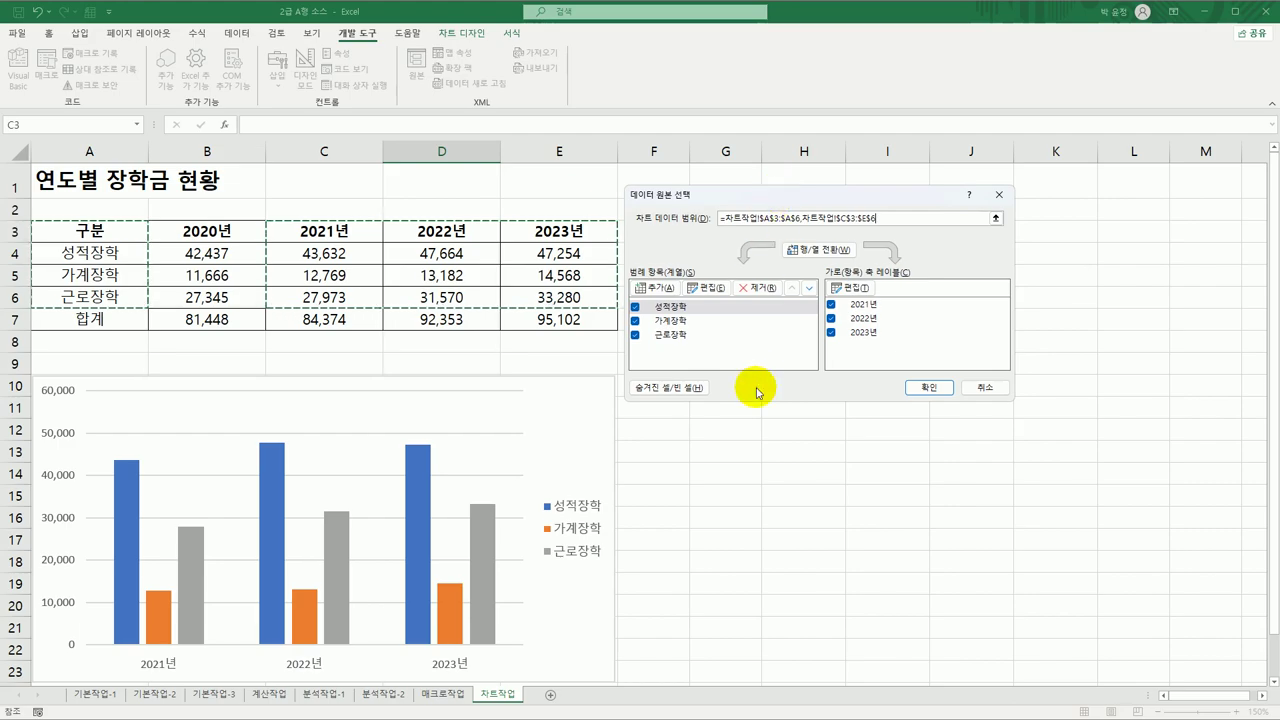
pyautogui.click(928, 387)
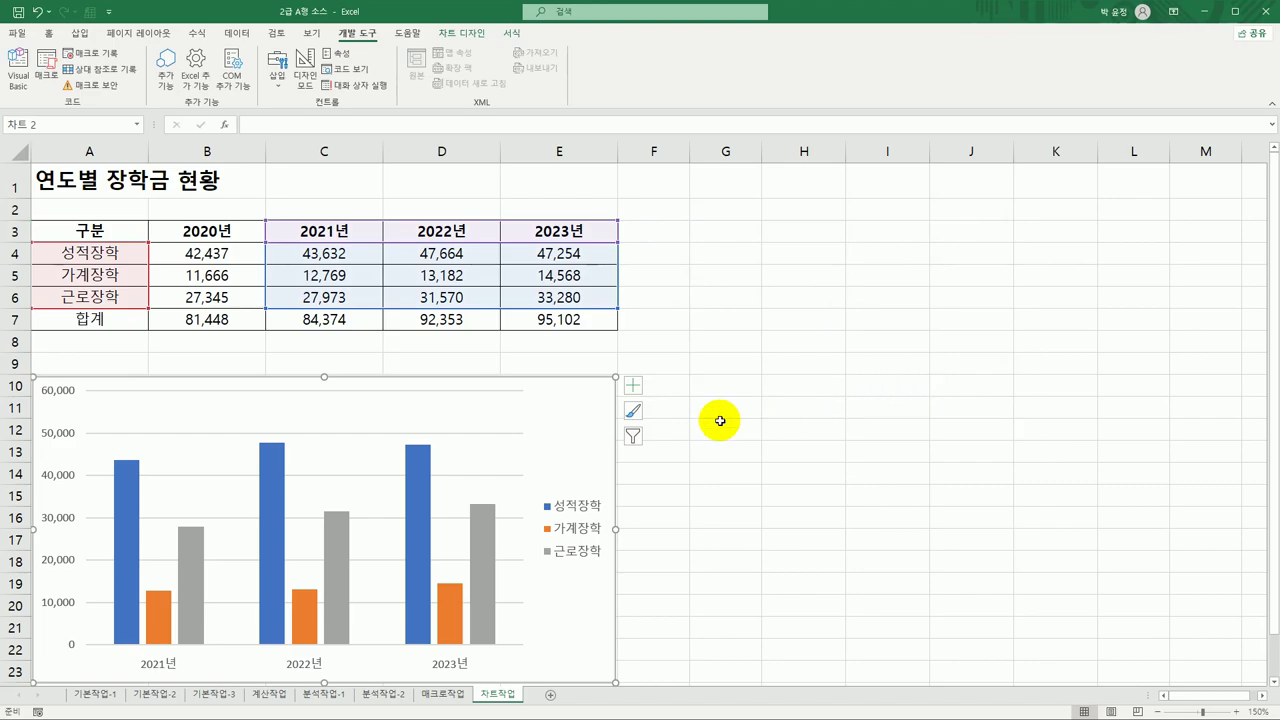
# Change the scholarship chart's type to stacked column (누적 세로 막대형).
pyautogui.scroll(-2, 720, 421)
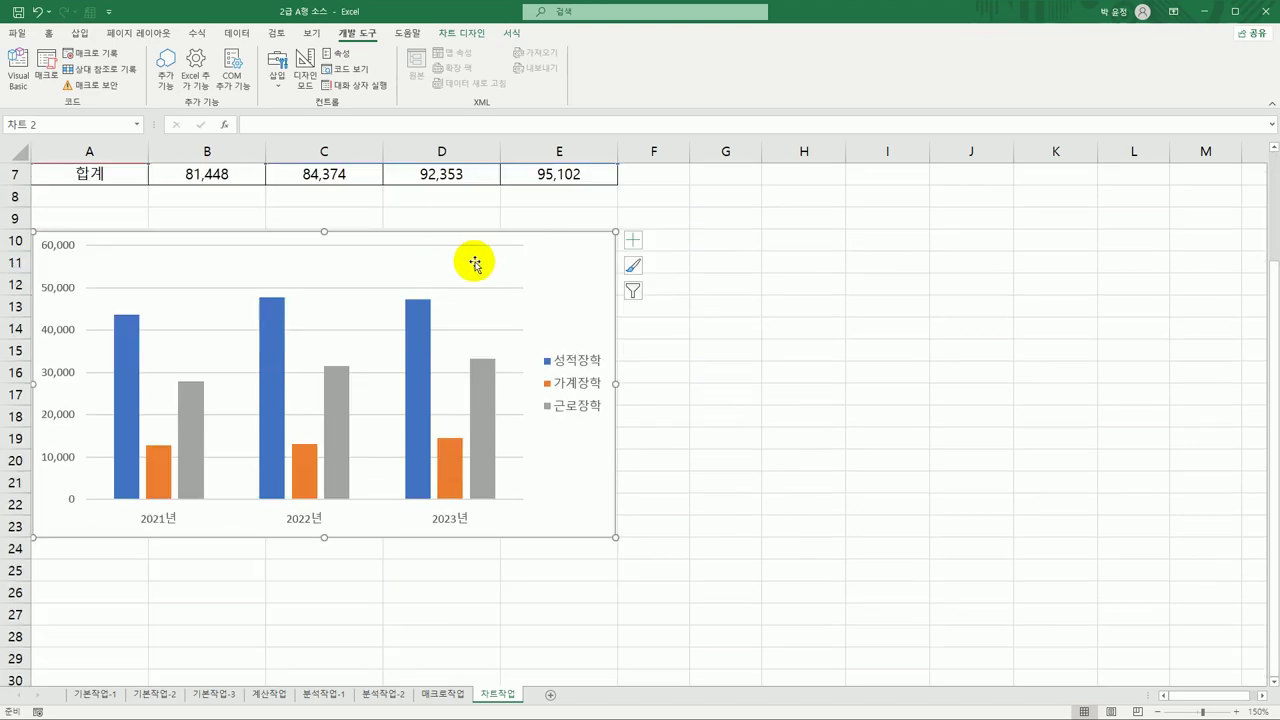
pyautogui.rightClick(394, 268)
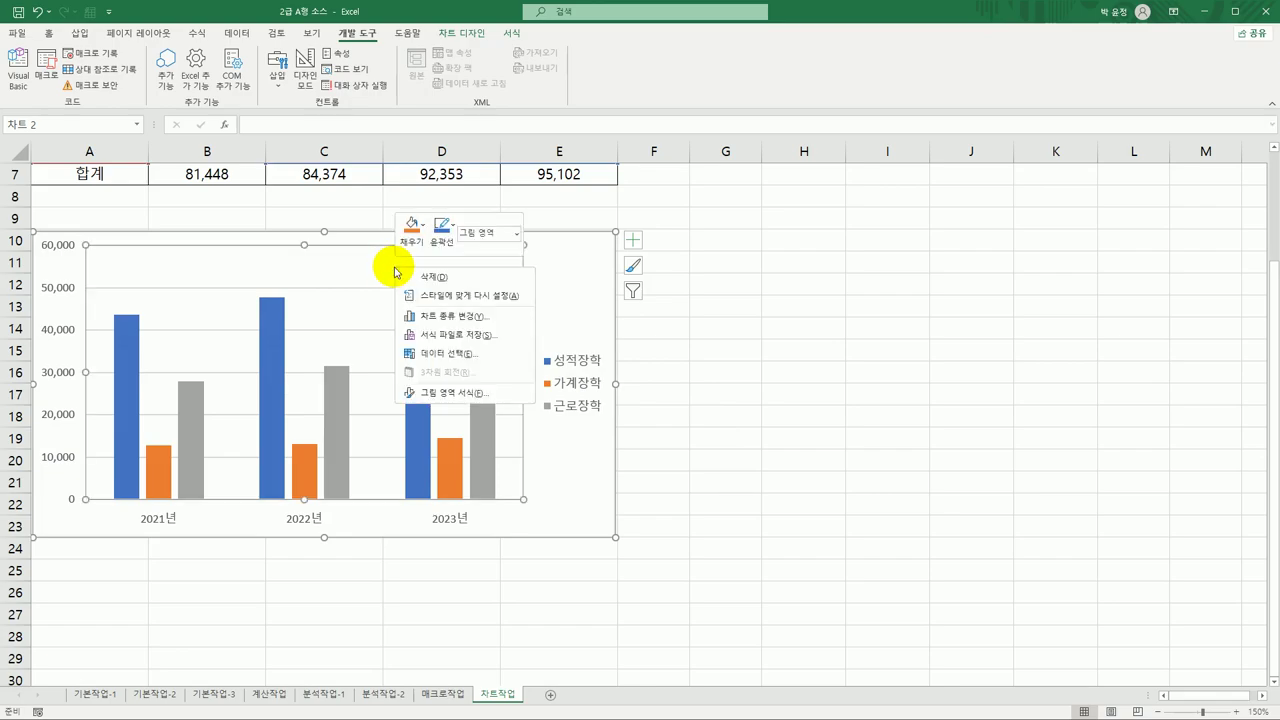
pyautogui.click(468, 320)
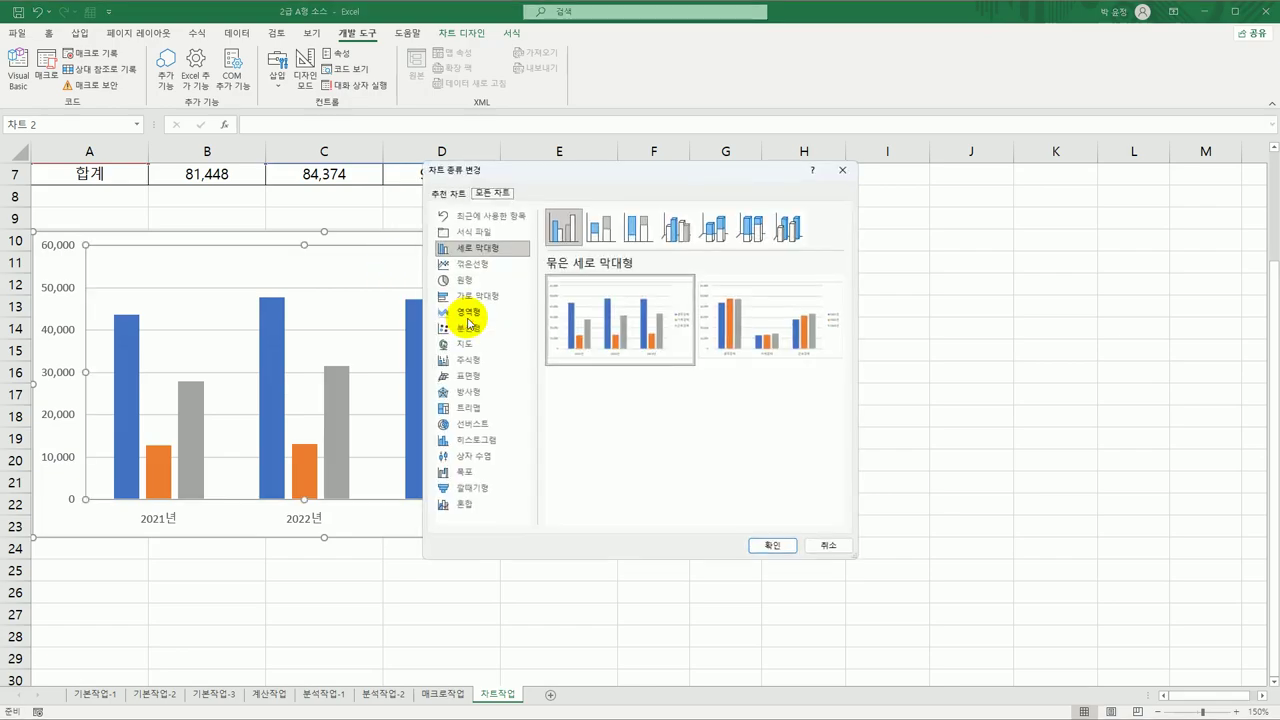
pyautogui.click(597, 232)
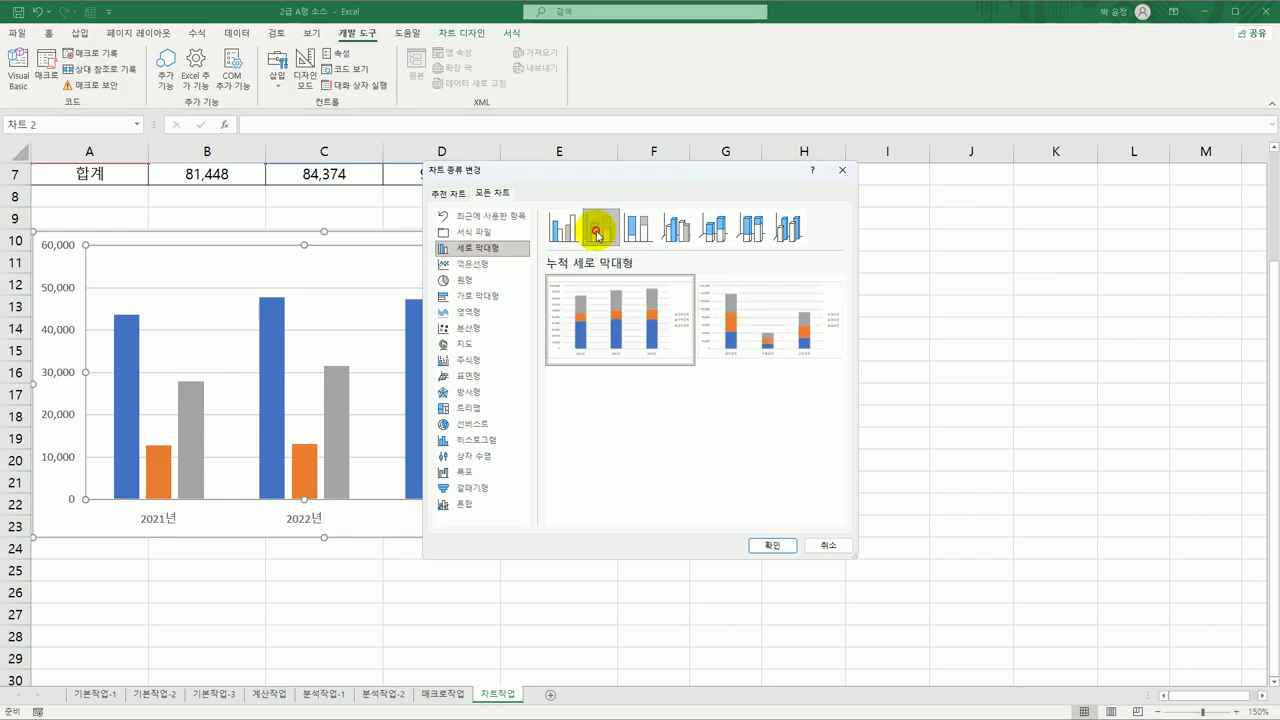
pyautogui.click(769, 545)
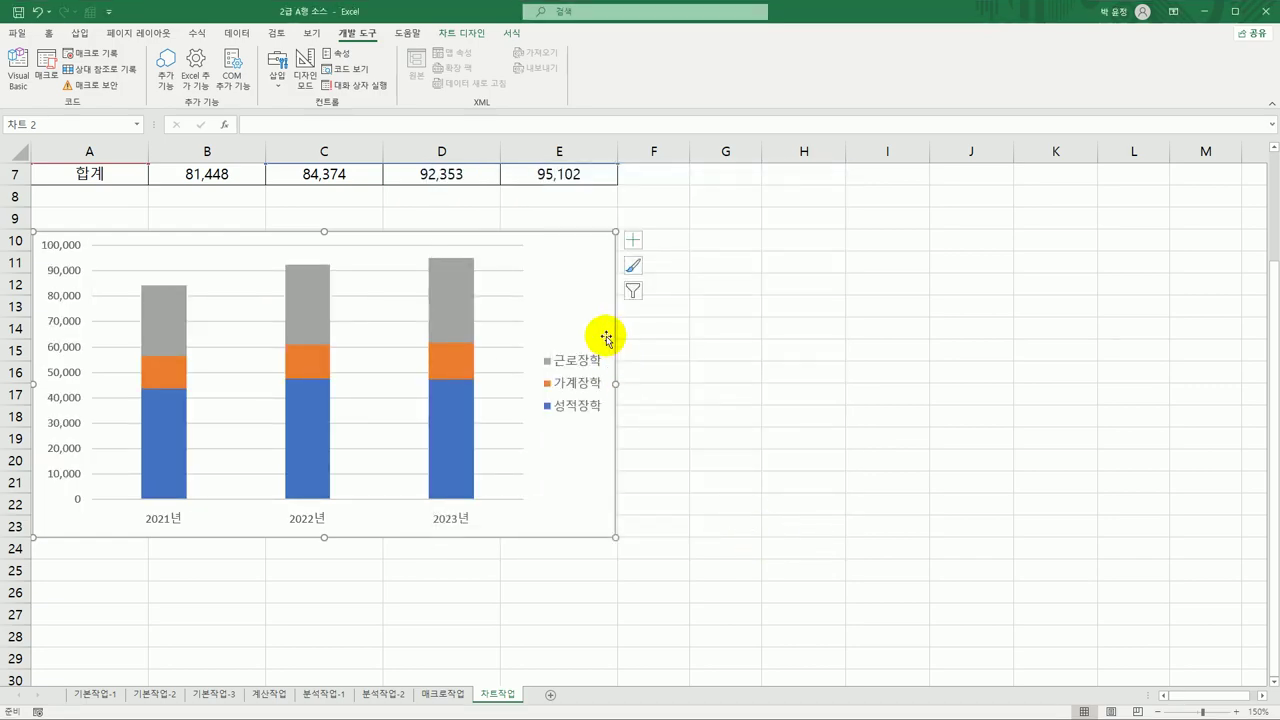
# Add a chart title and link it to cell A1 of 차트작업 with the formula =차트작업!$A$1.
pyautogui.click(631, 248)
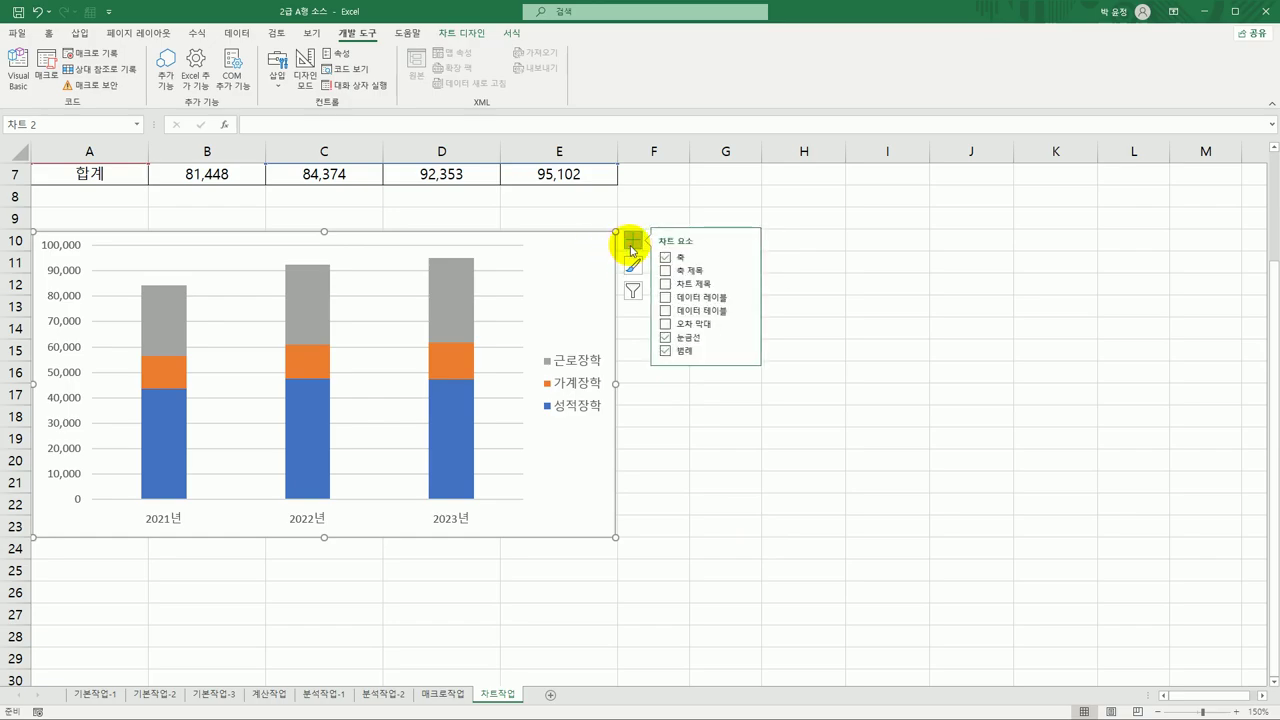
pyautogui.click(700, 287)
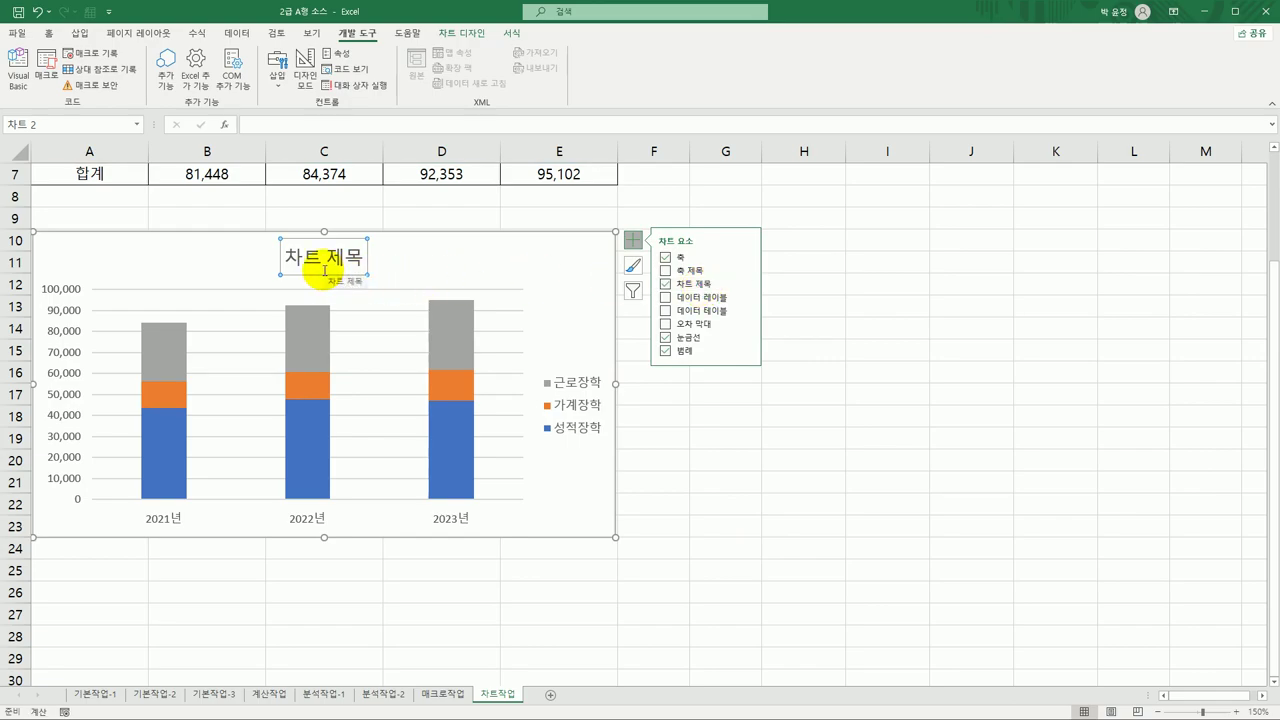
pyautogui.click(286, 262)
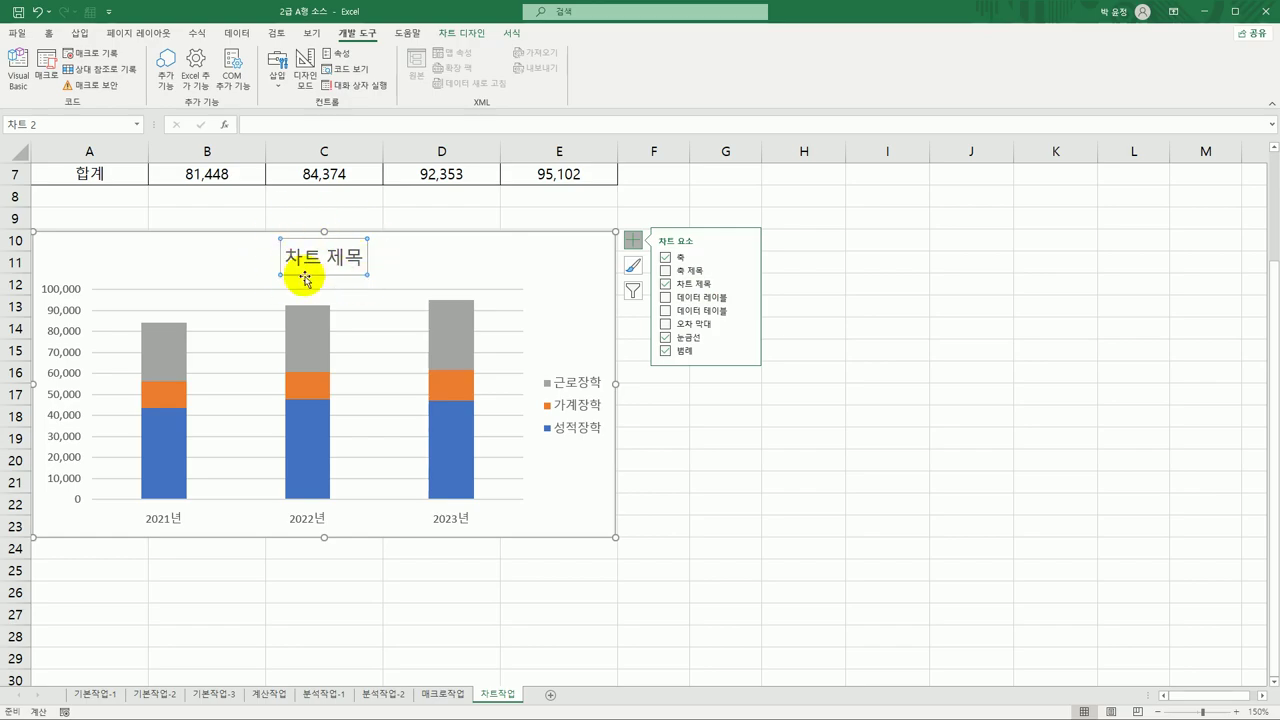
pyautogui.click(268, 125)
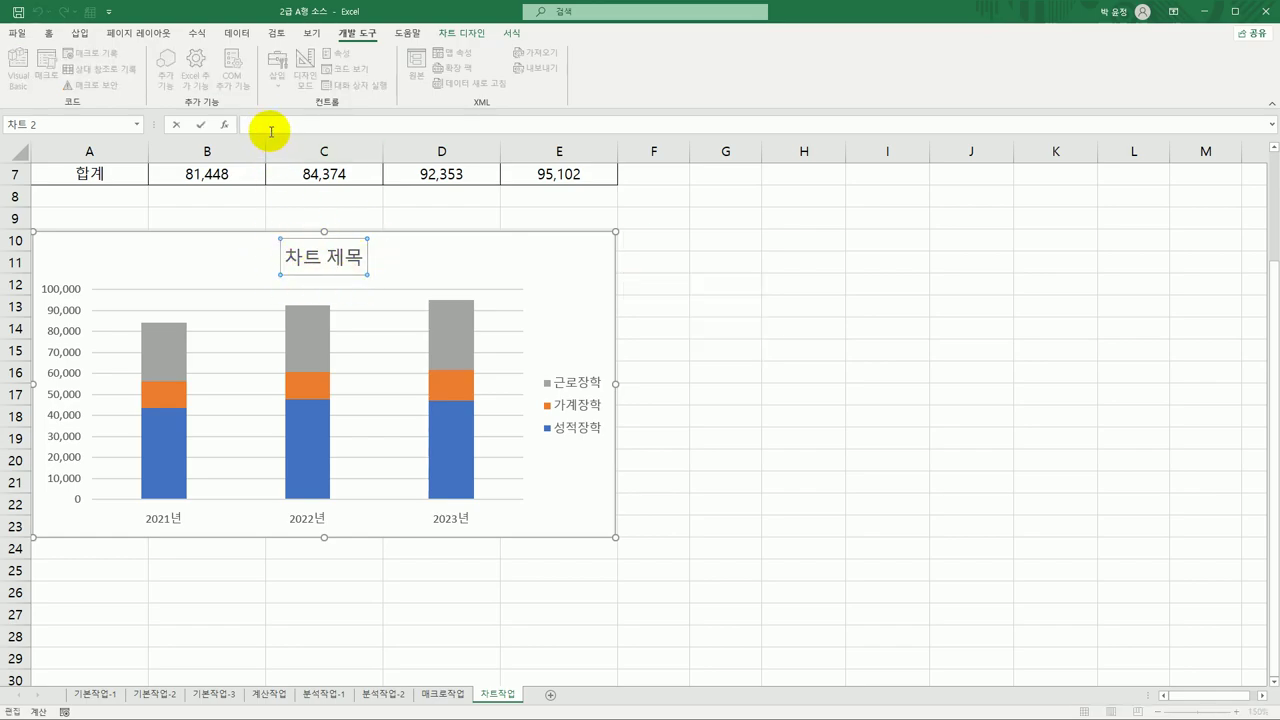
pyautogui.write('=')
pyautogui.scroll(2, 286, 323)
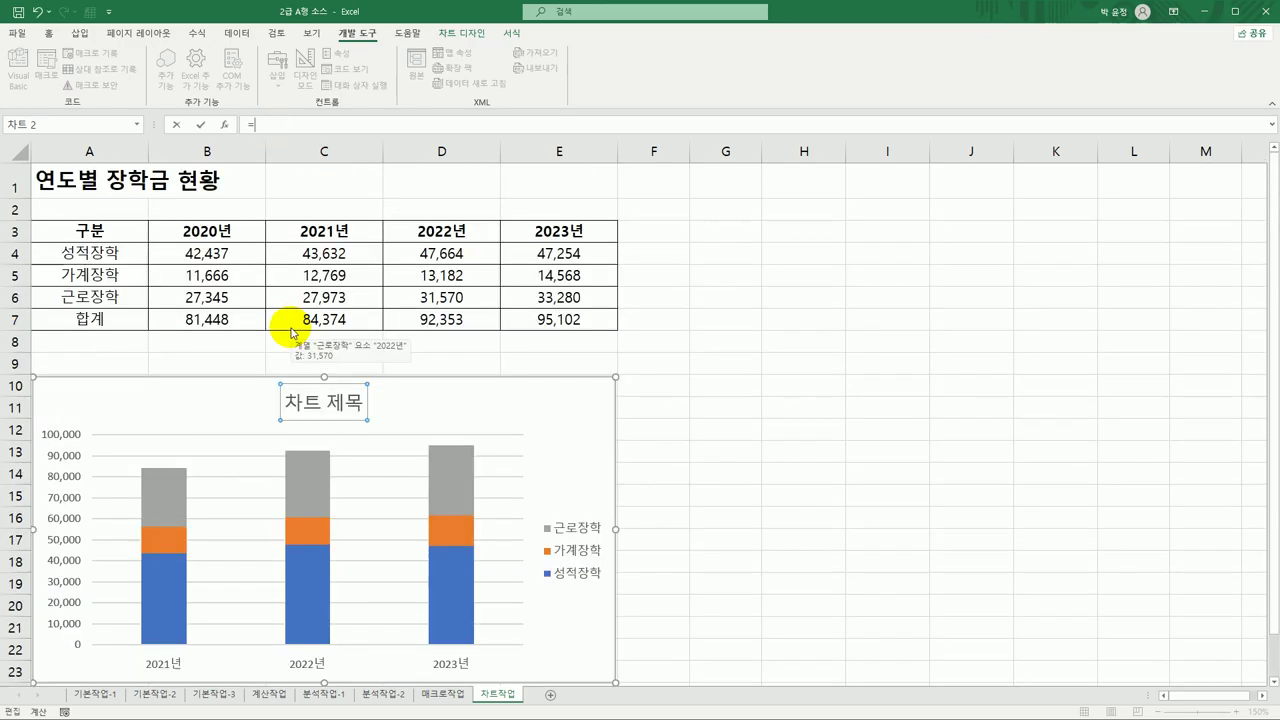
pyautogui.click(62, 177)
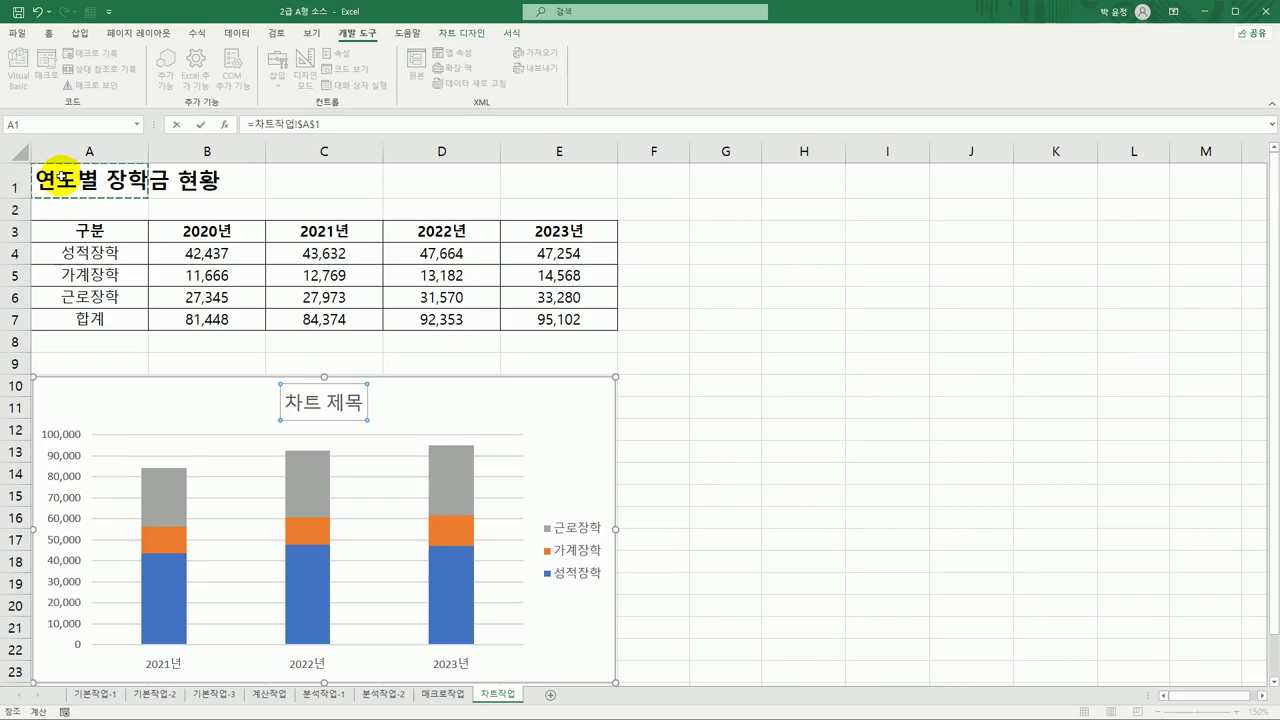
pyautogui.press('Return')
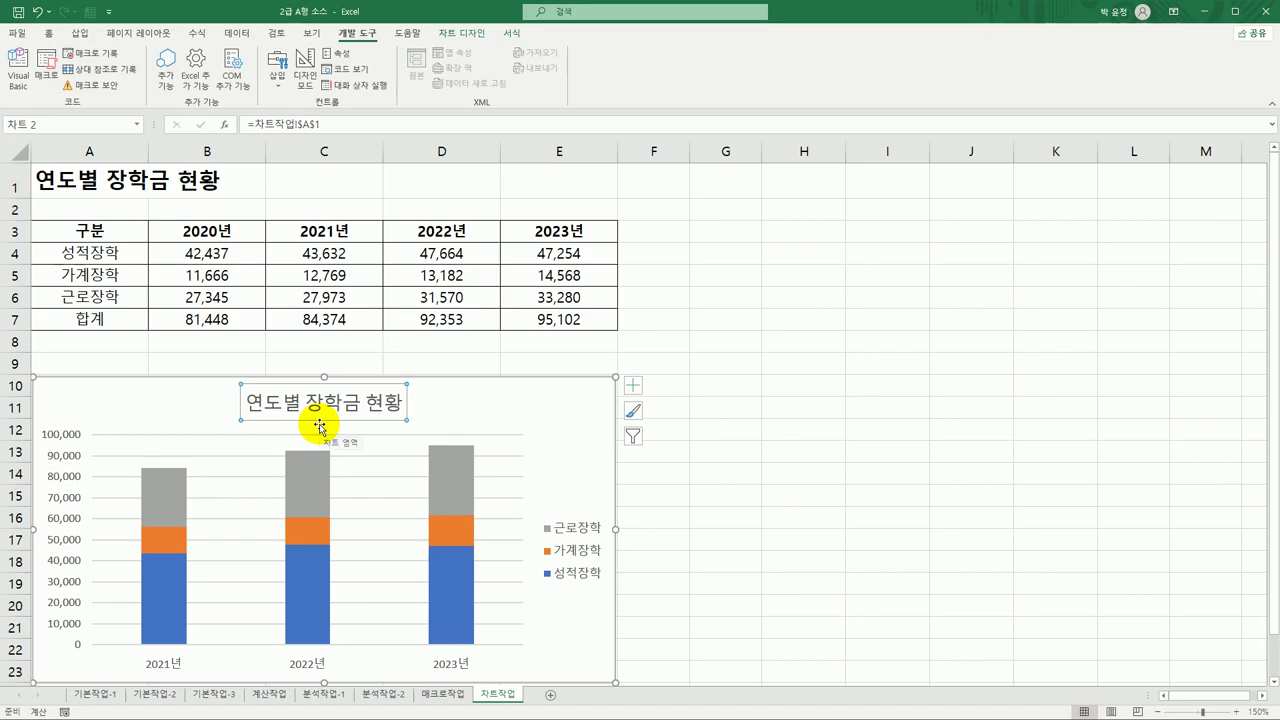
# Add data labels to the 근로장학 series only, positioned at the inside end (안쪽 끝에).
pyautogui.scroll(-1, 488, 490)
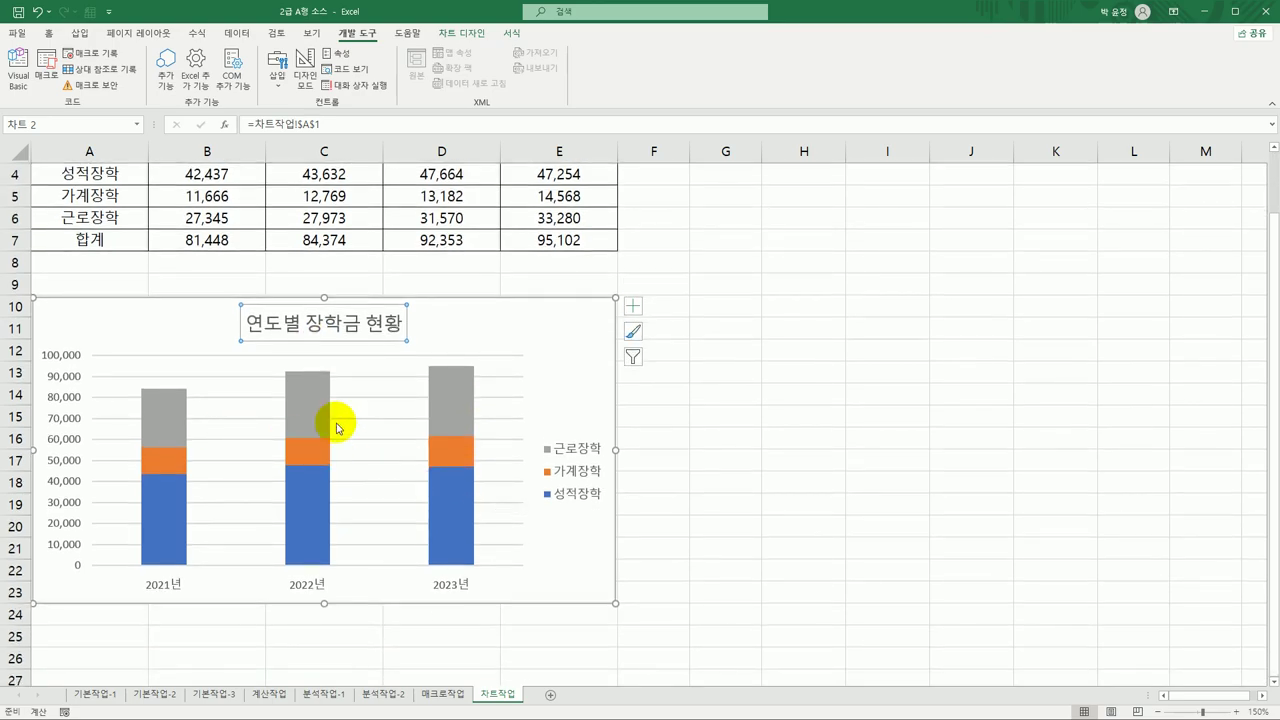
pyautogui.click(455, 411)
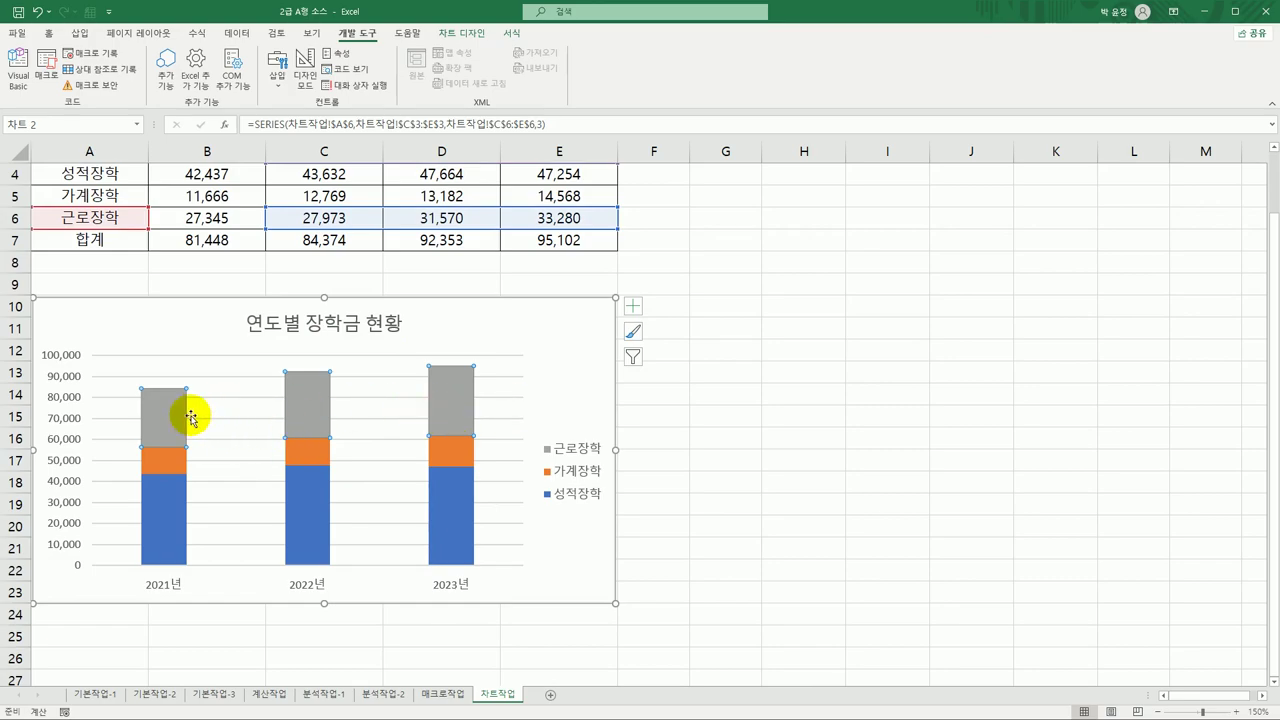
pyautogui.click(633, 308)
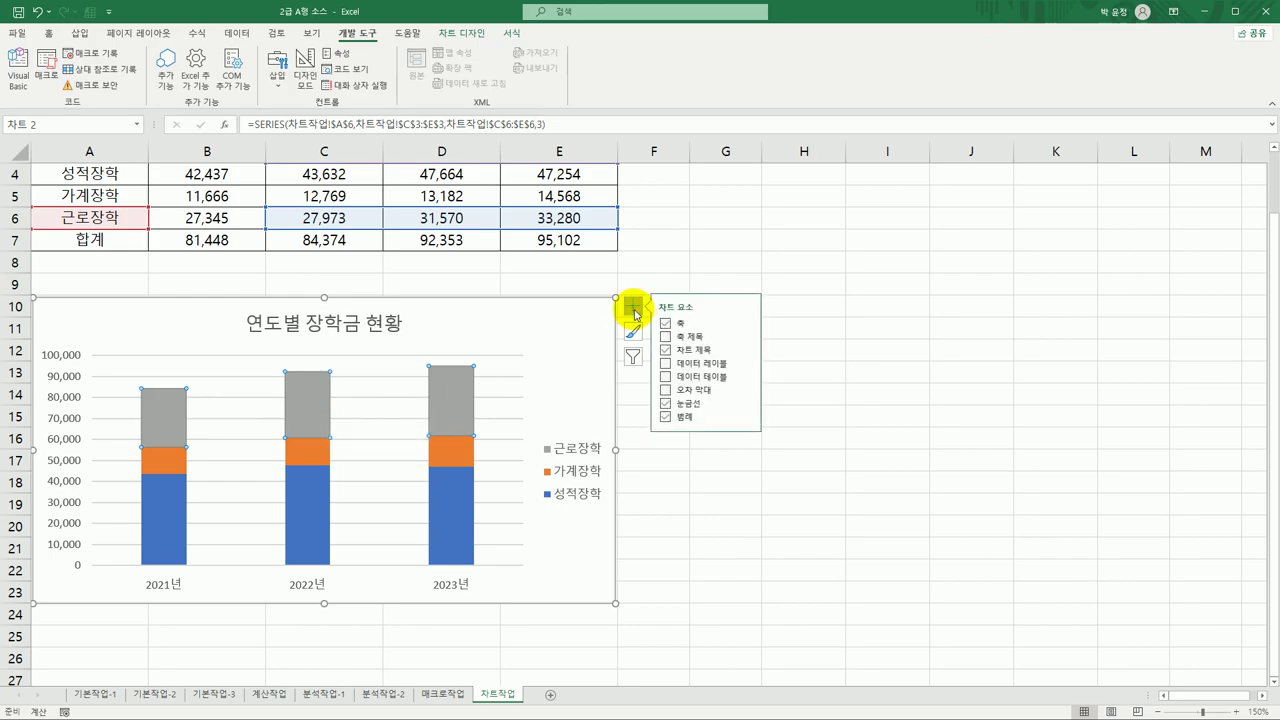
pyautogui.click(748, 366)
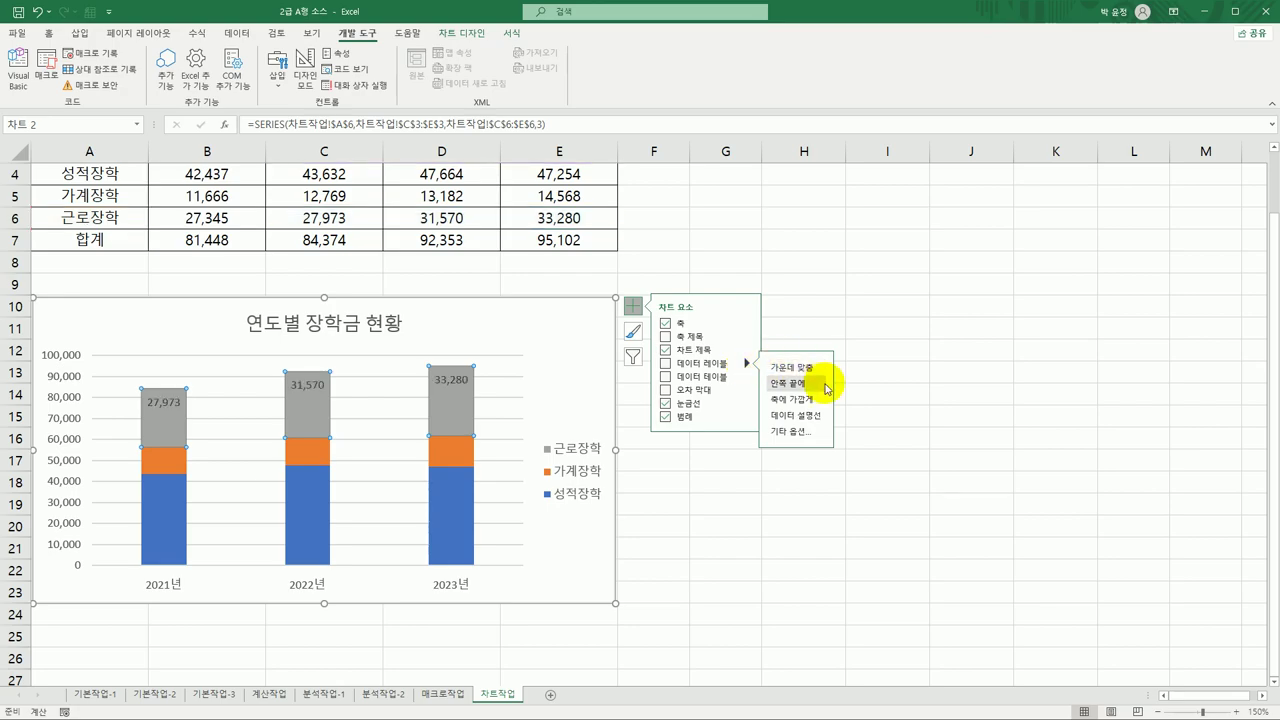
pyautogui.click(826, 386)
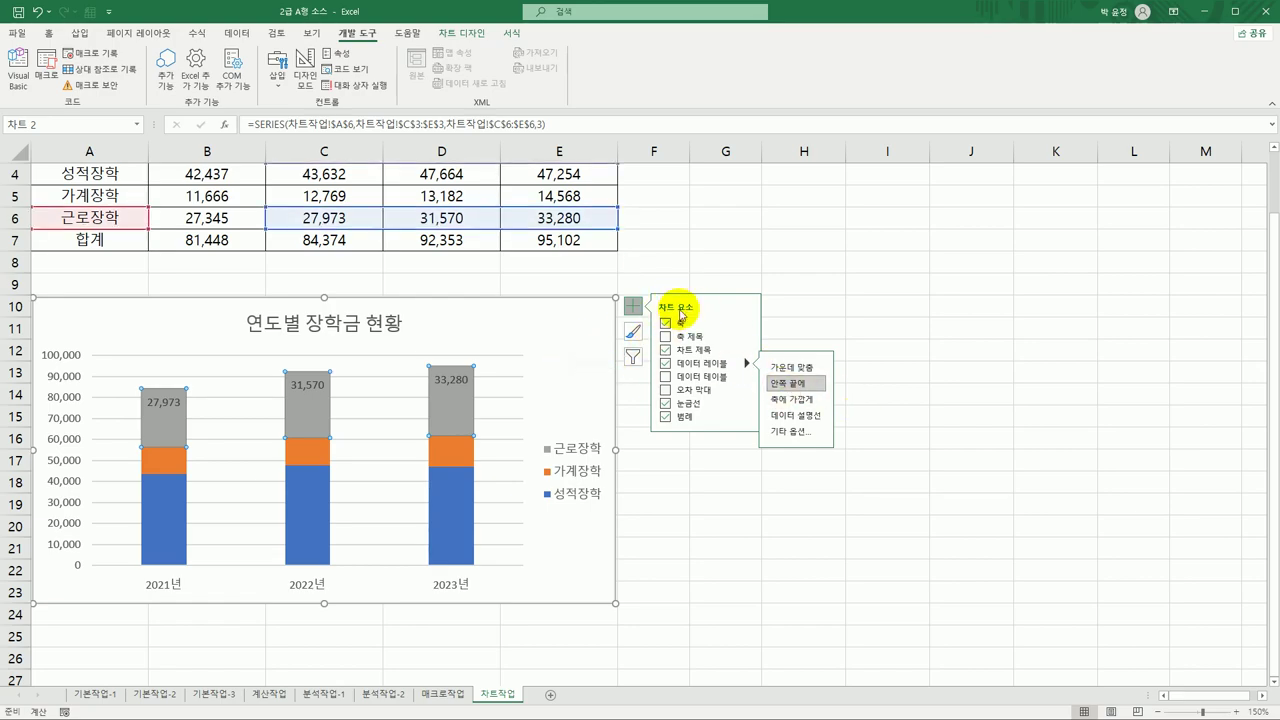
pyautogui.click(481, 38)
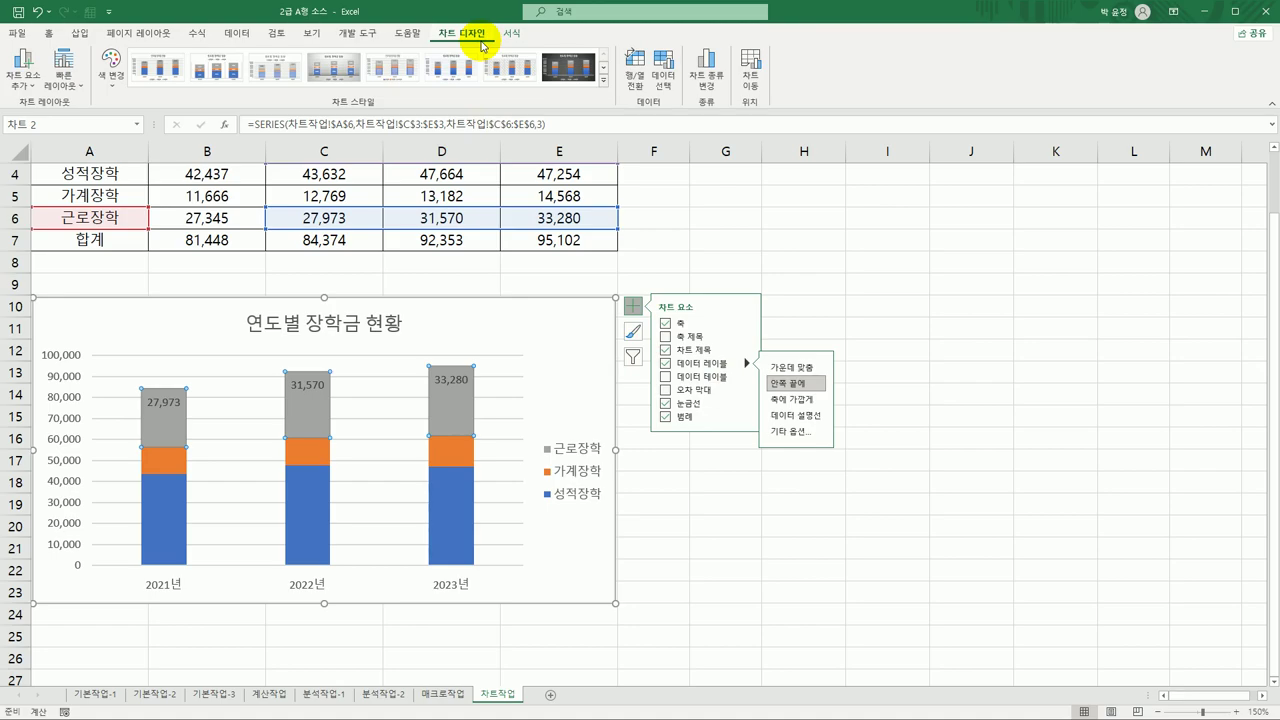
pyautogui.click(26, 86)
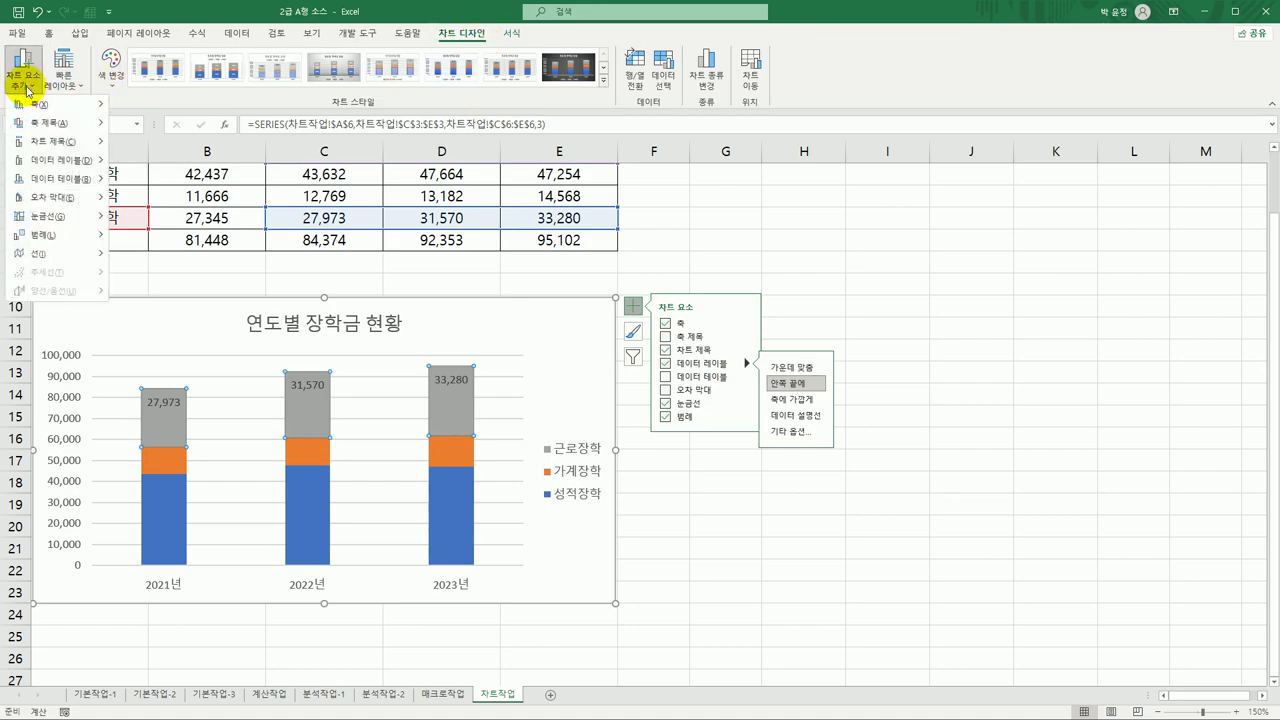
pyautogui.moveTo(102, 162)
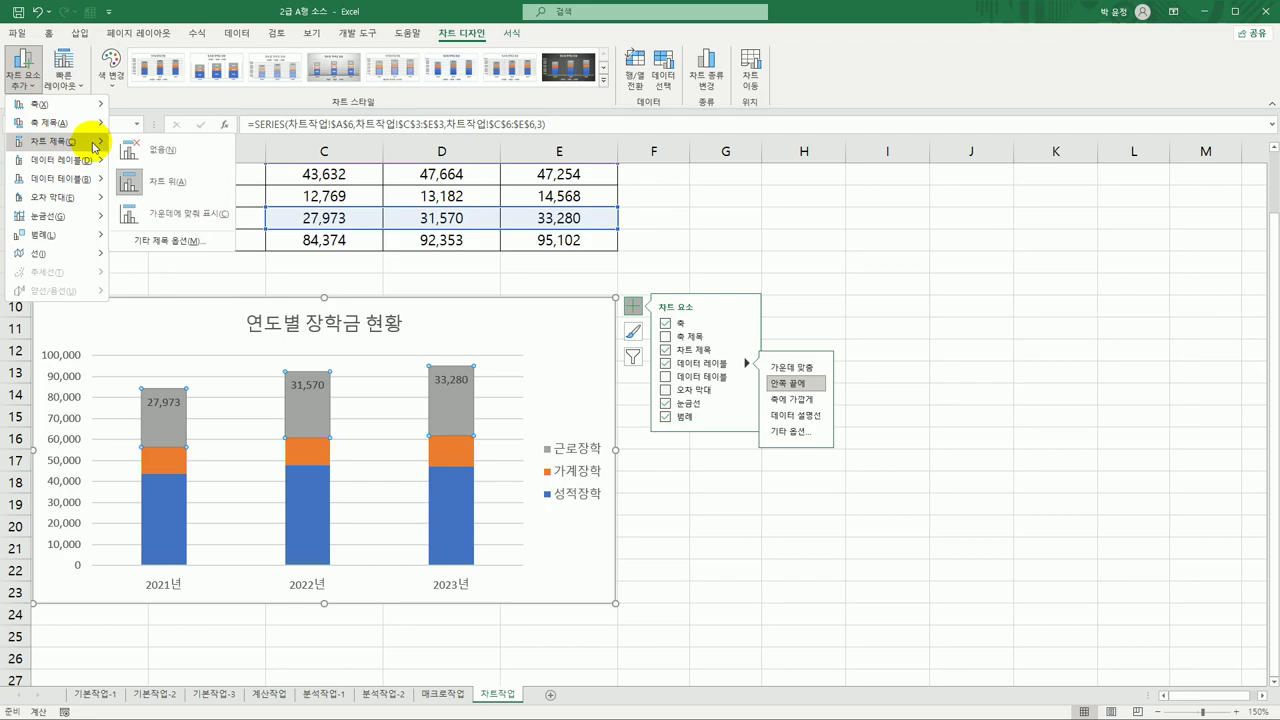
pyautogui.click(570, 350)
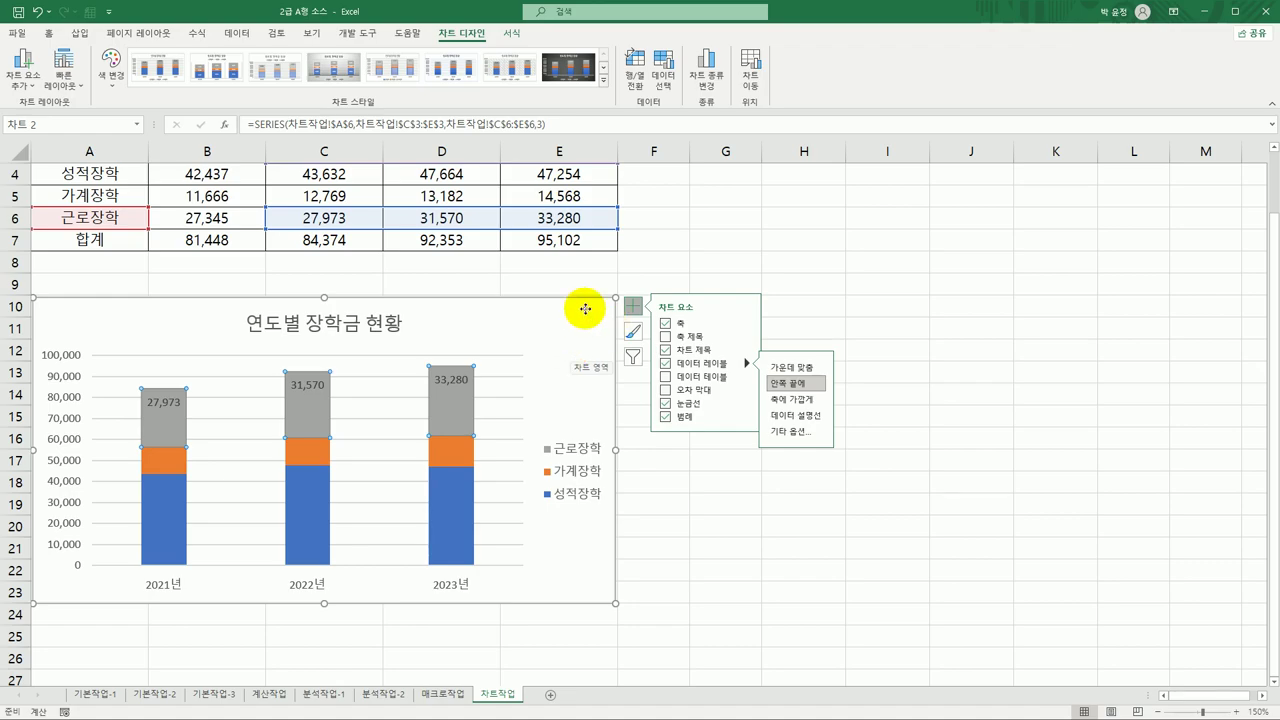
# Give the scholarship chart area's border rounded corners (둥근 모서리) and deselect the chart.
pyautogui.rightClick(582, 310)
pyautogui.click(664, 654)
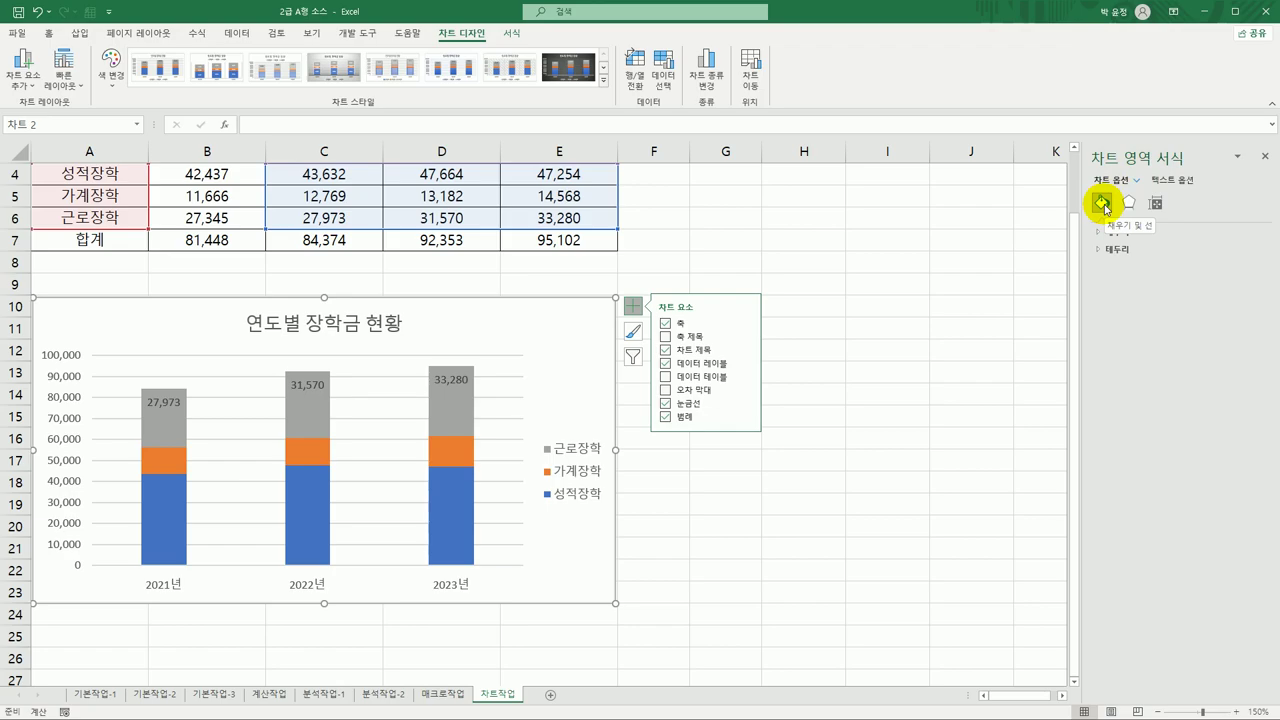
pyautogui.click(1116, 249)
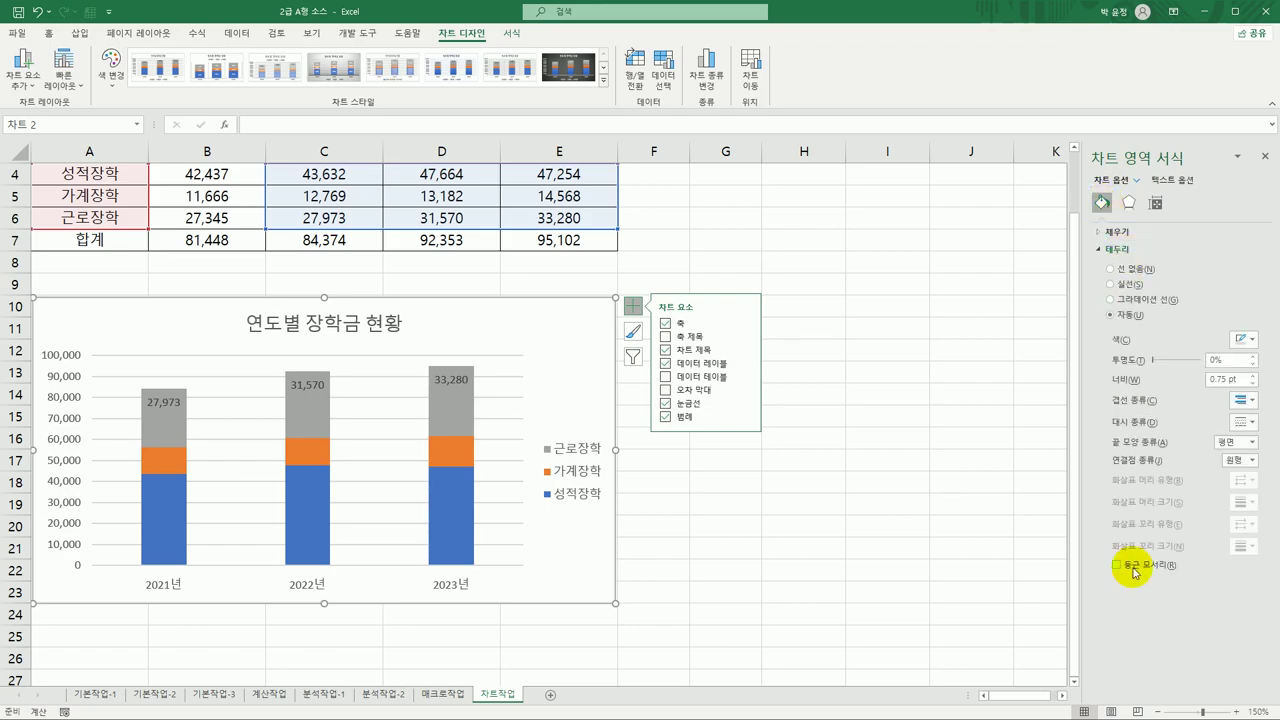
pyautogui.click(1135, 572)
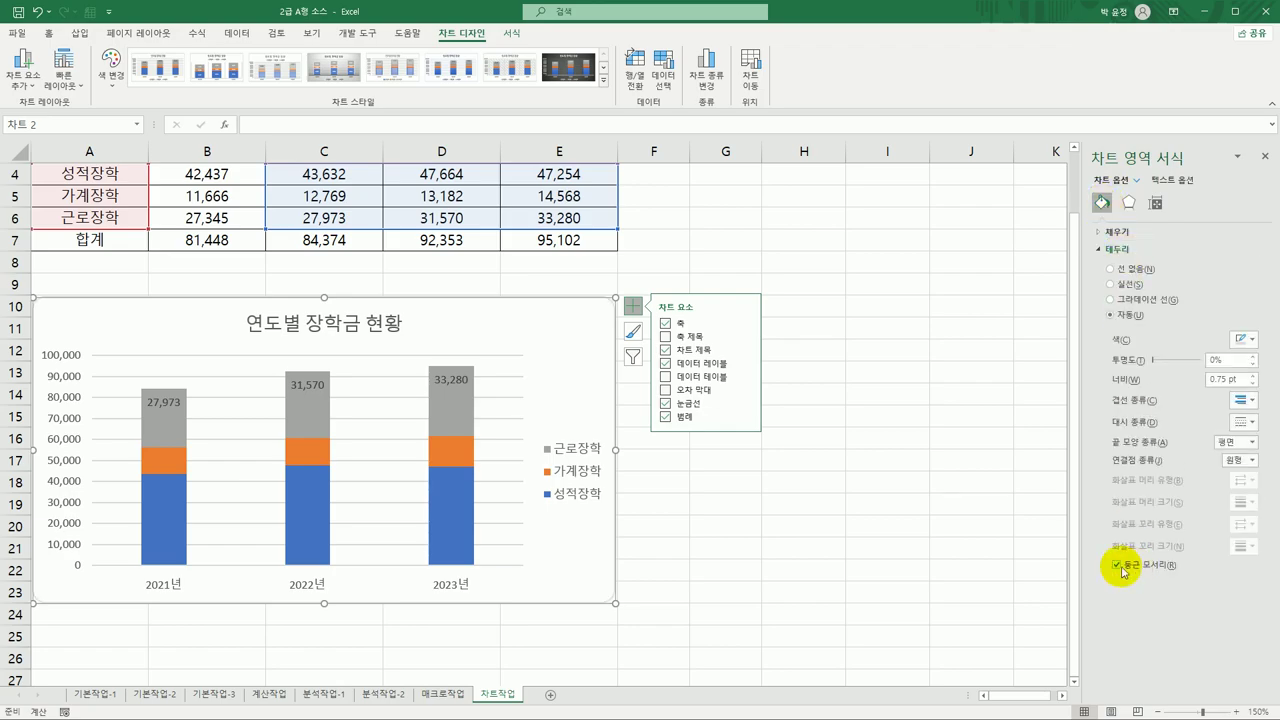
pyautogui.click(937, 557)
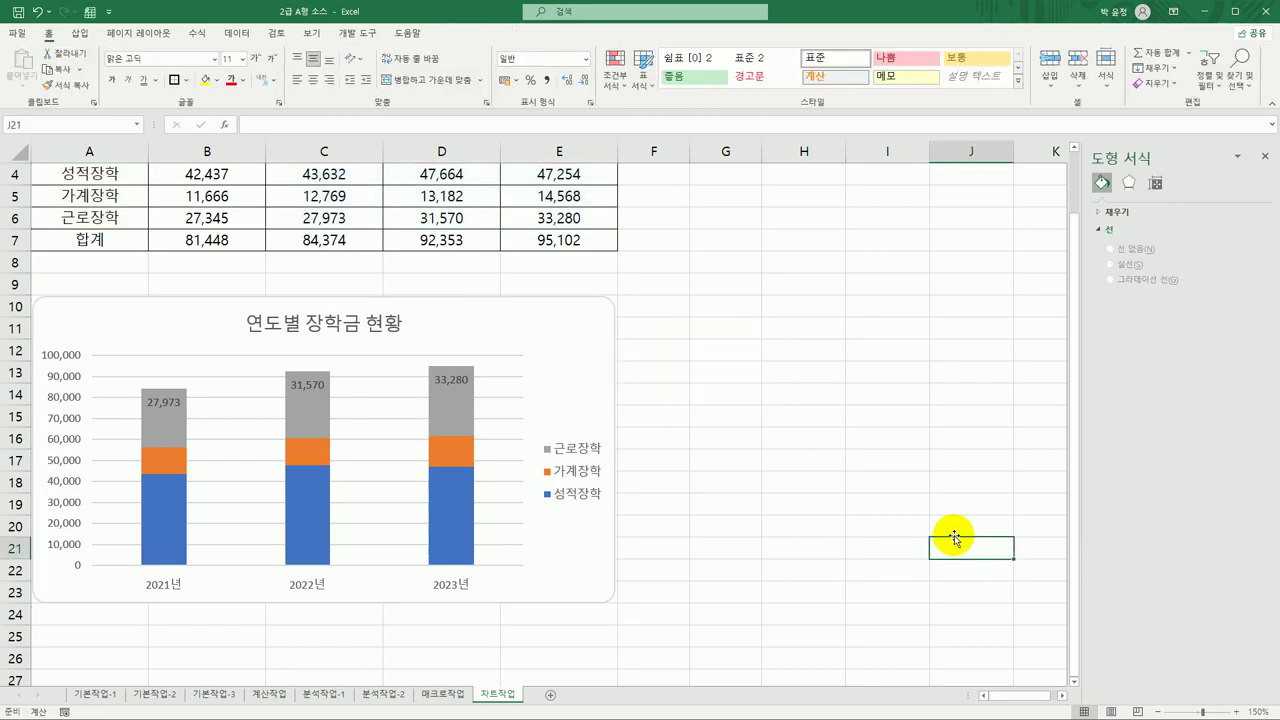
pyautogui.scroll(-1, 949, 544)
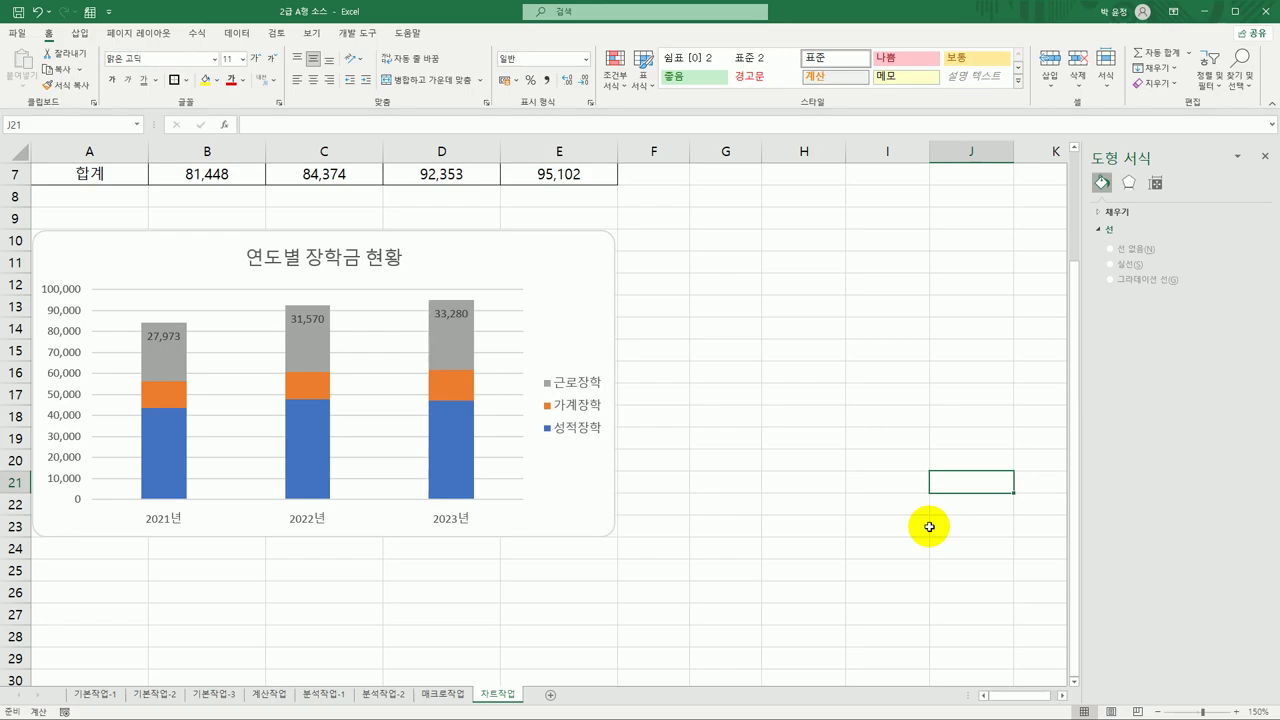
pyautogui.click(823, 570)
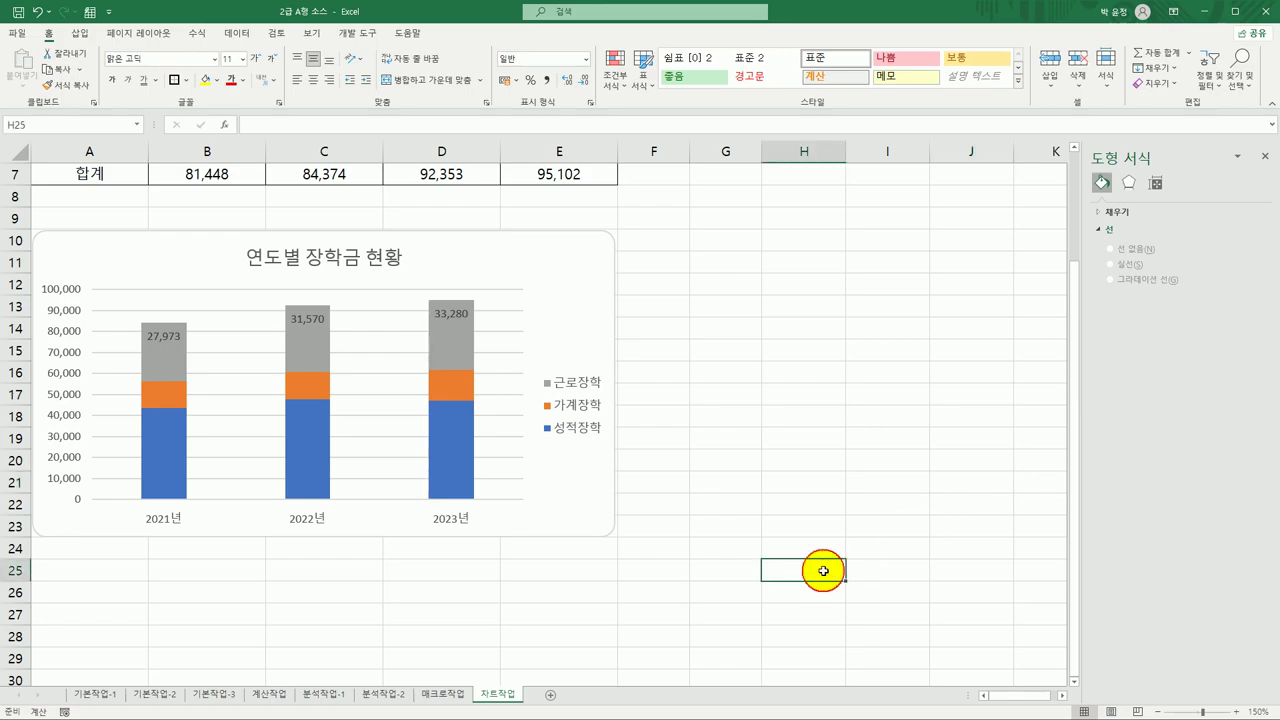